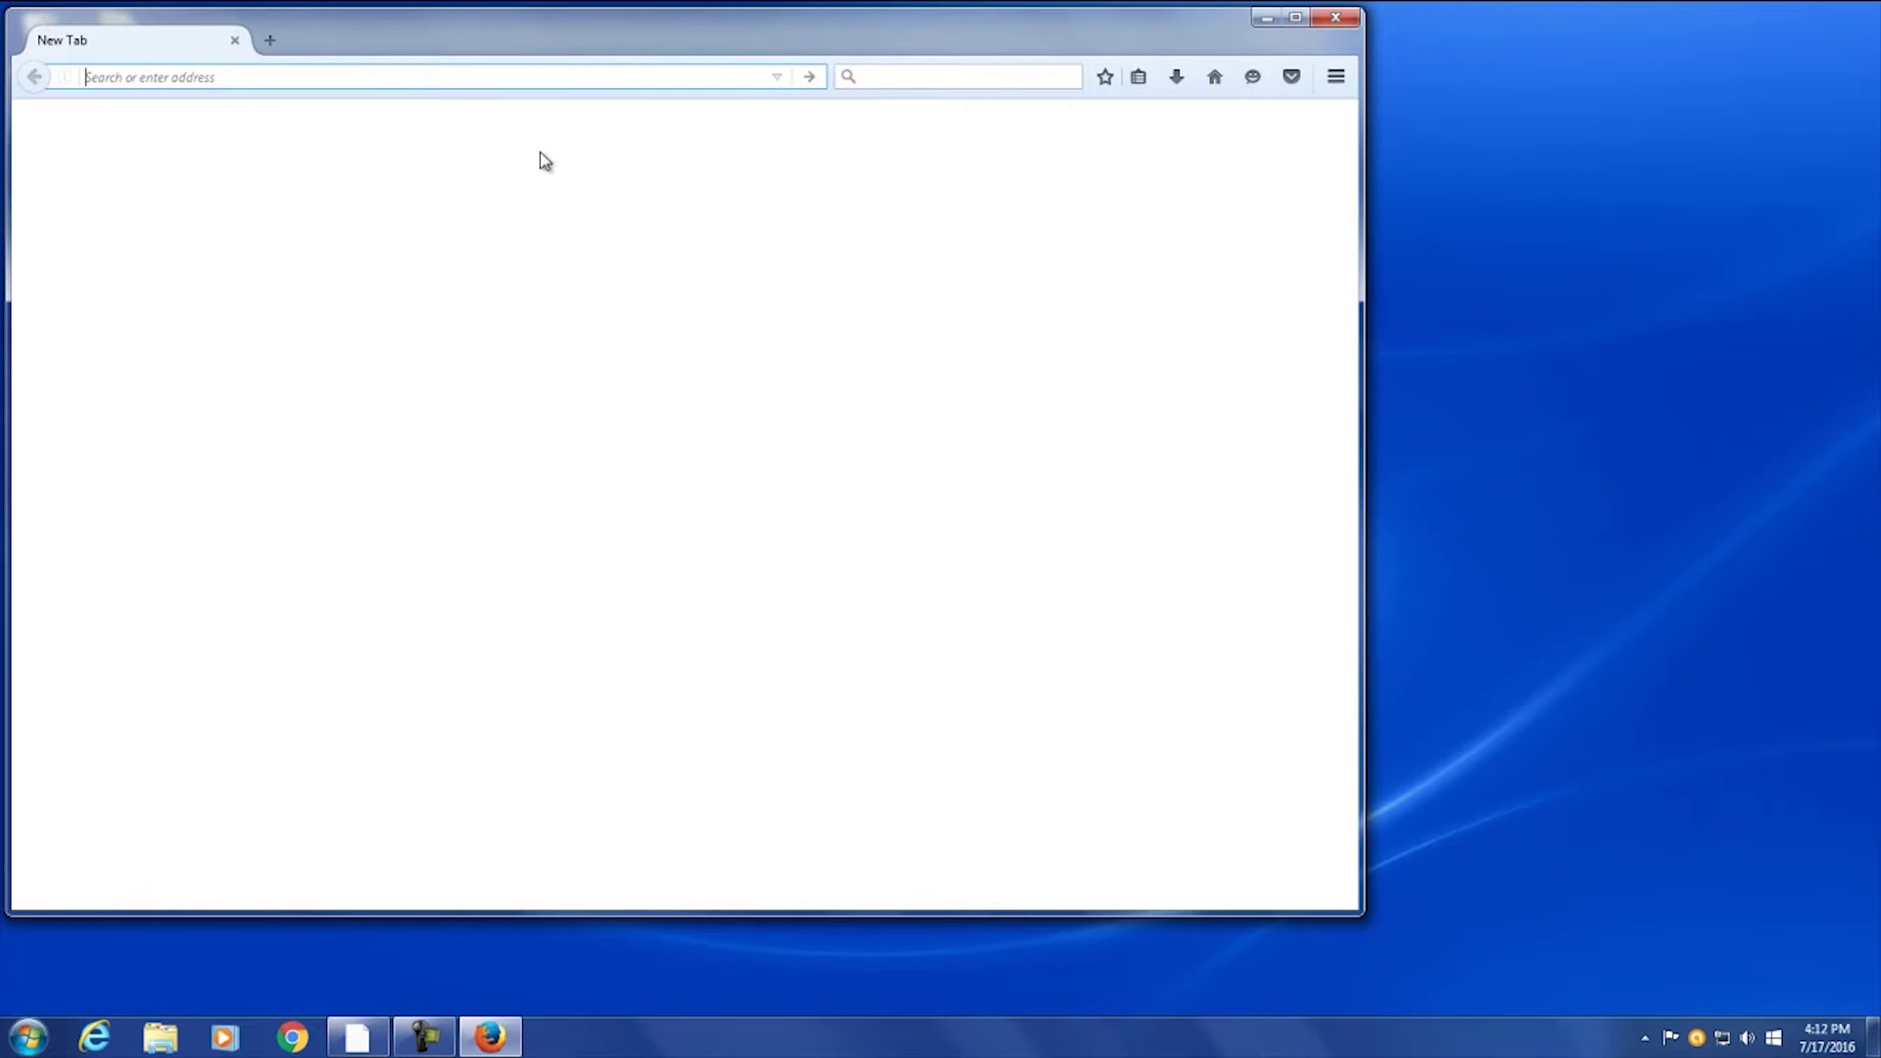
Load the Mad Catz Downloads page (madcatz.com/downloads) in Firefox and maximize the window
type("madcatz.com/")
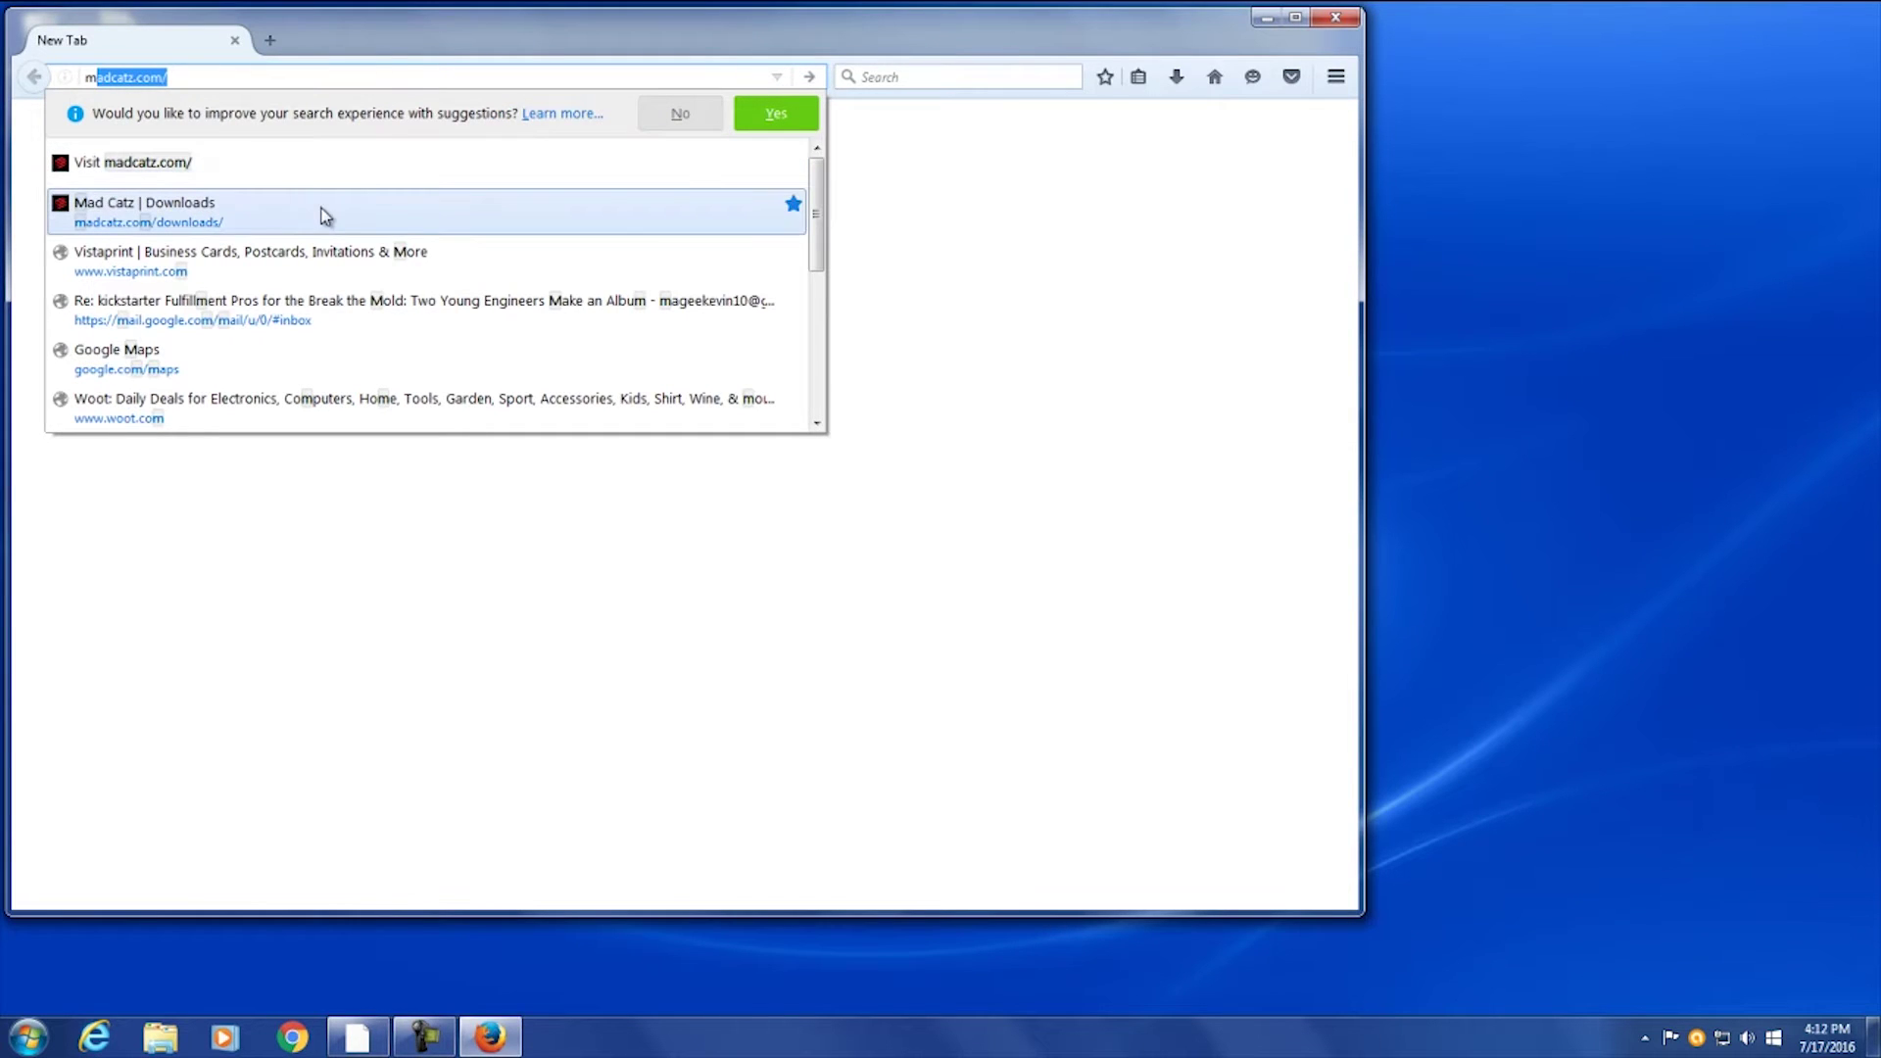
left_click(246, 232)
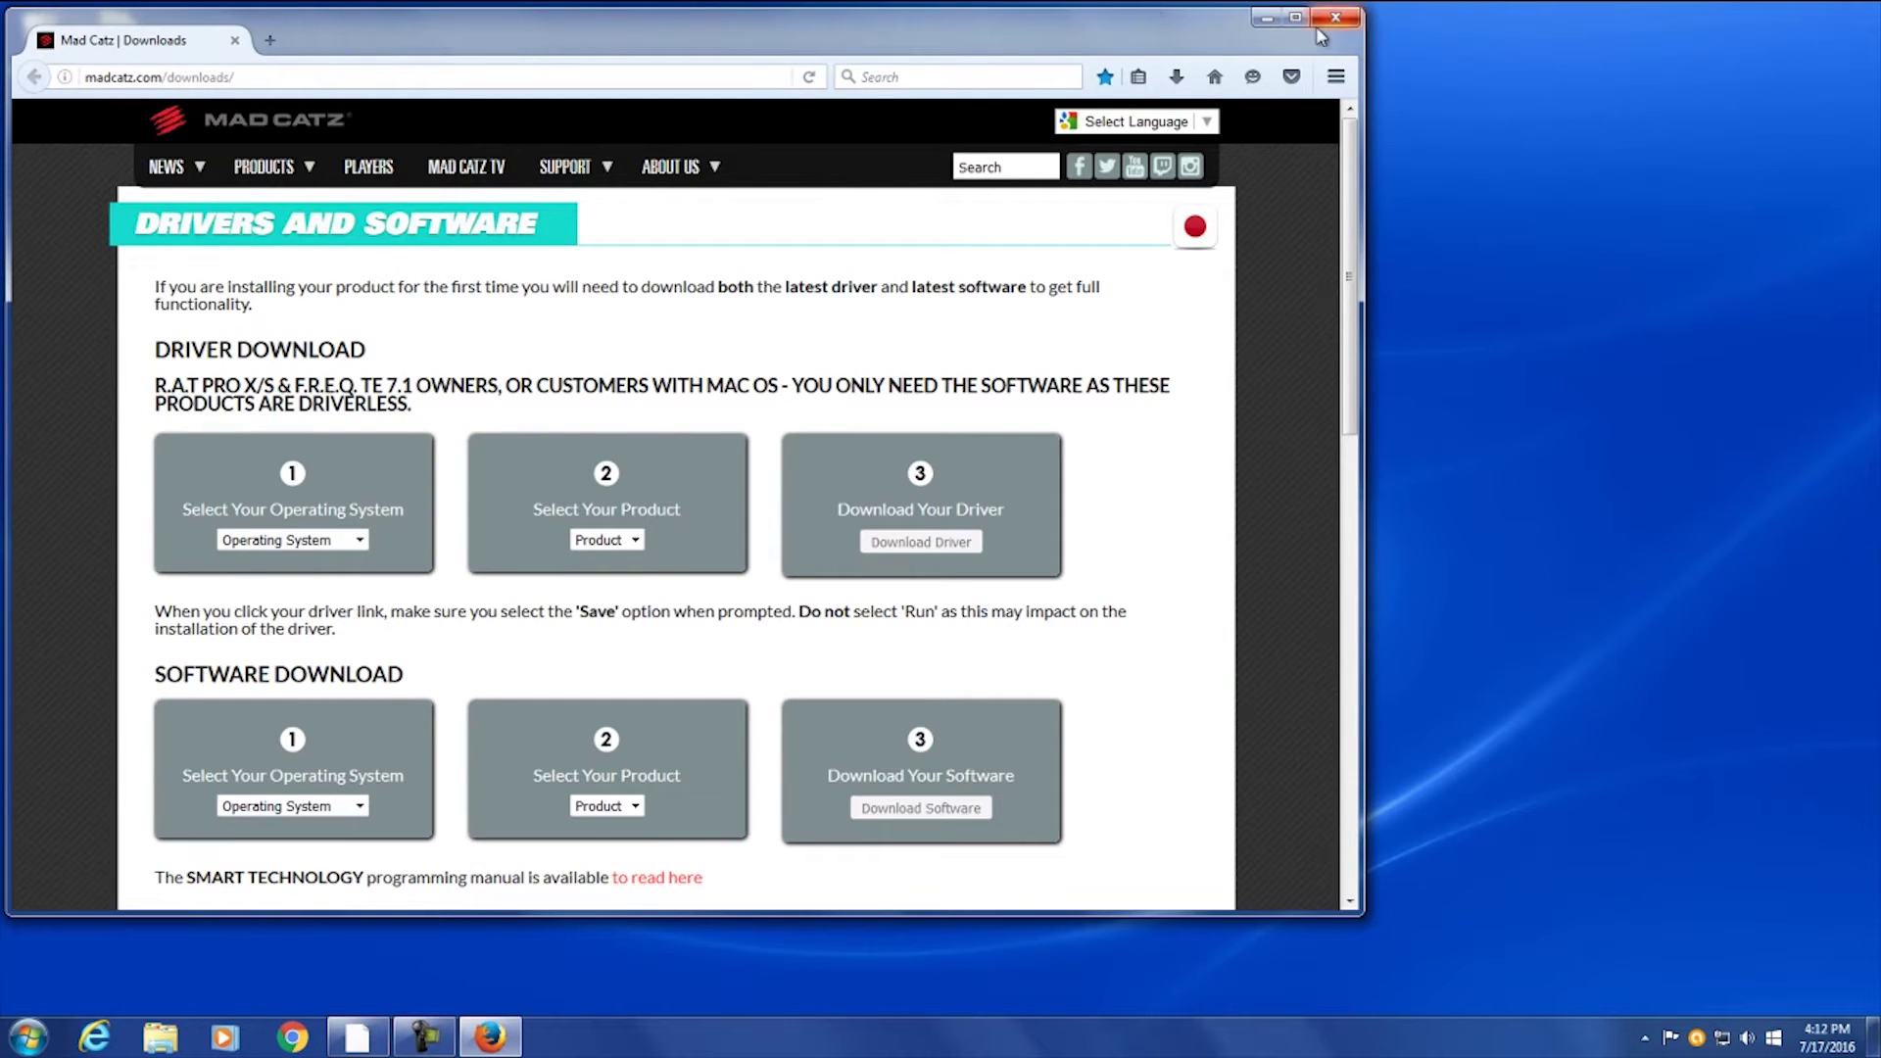
left_click(1292, 21)
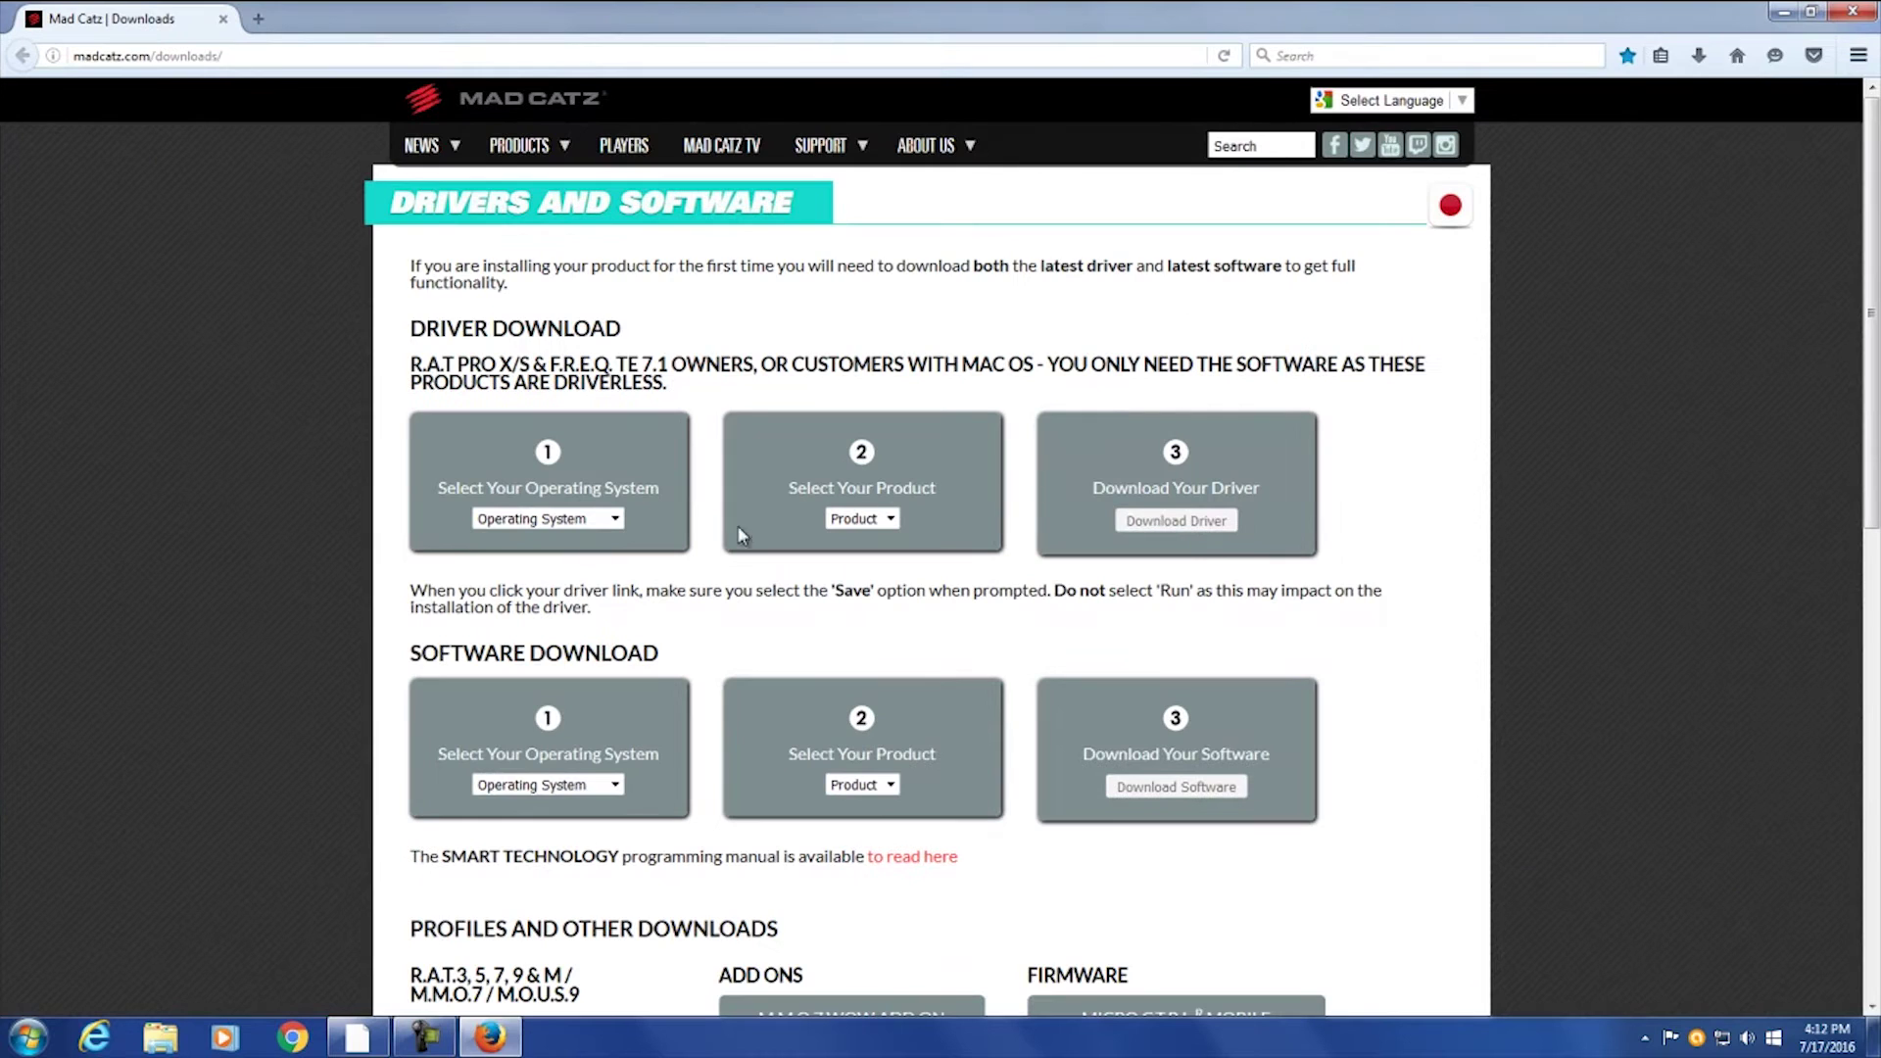
Save the Windows 7/8 64bit M.M.O. TE Mouse driver, MMO_TE_Mouse_7_0_35_0_x64_Drivers.exe
left_click(592, 521)
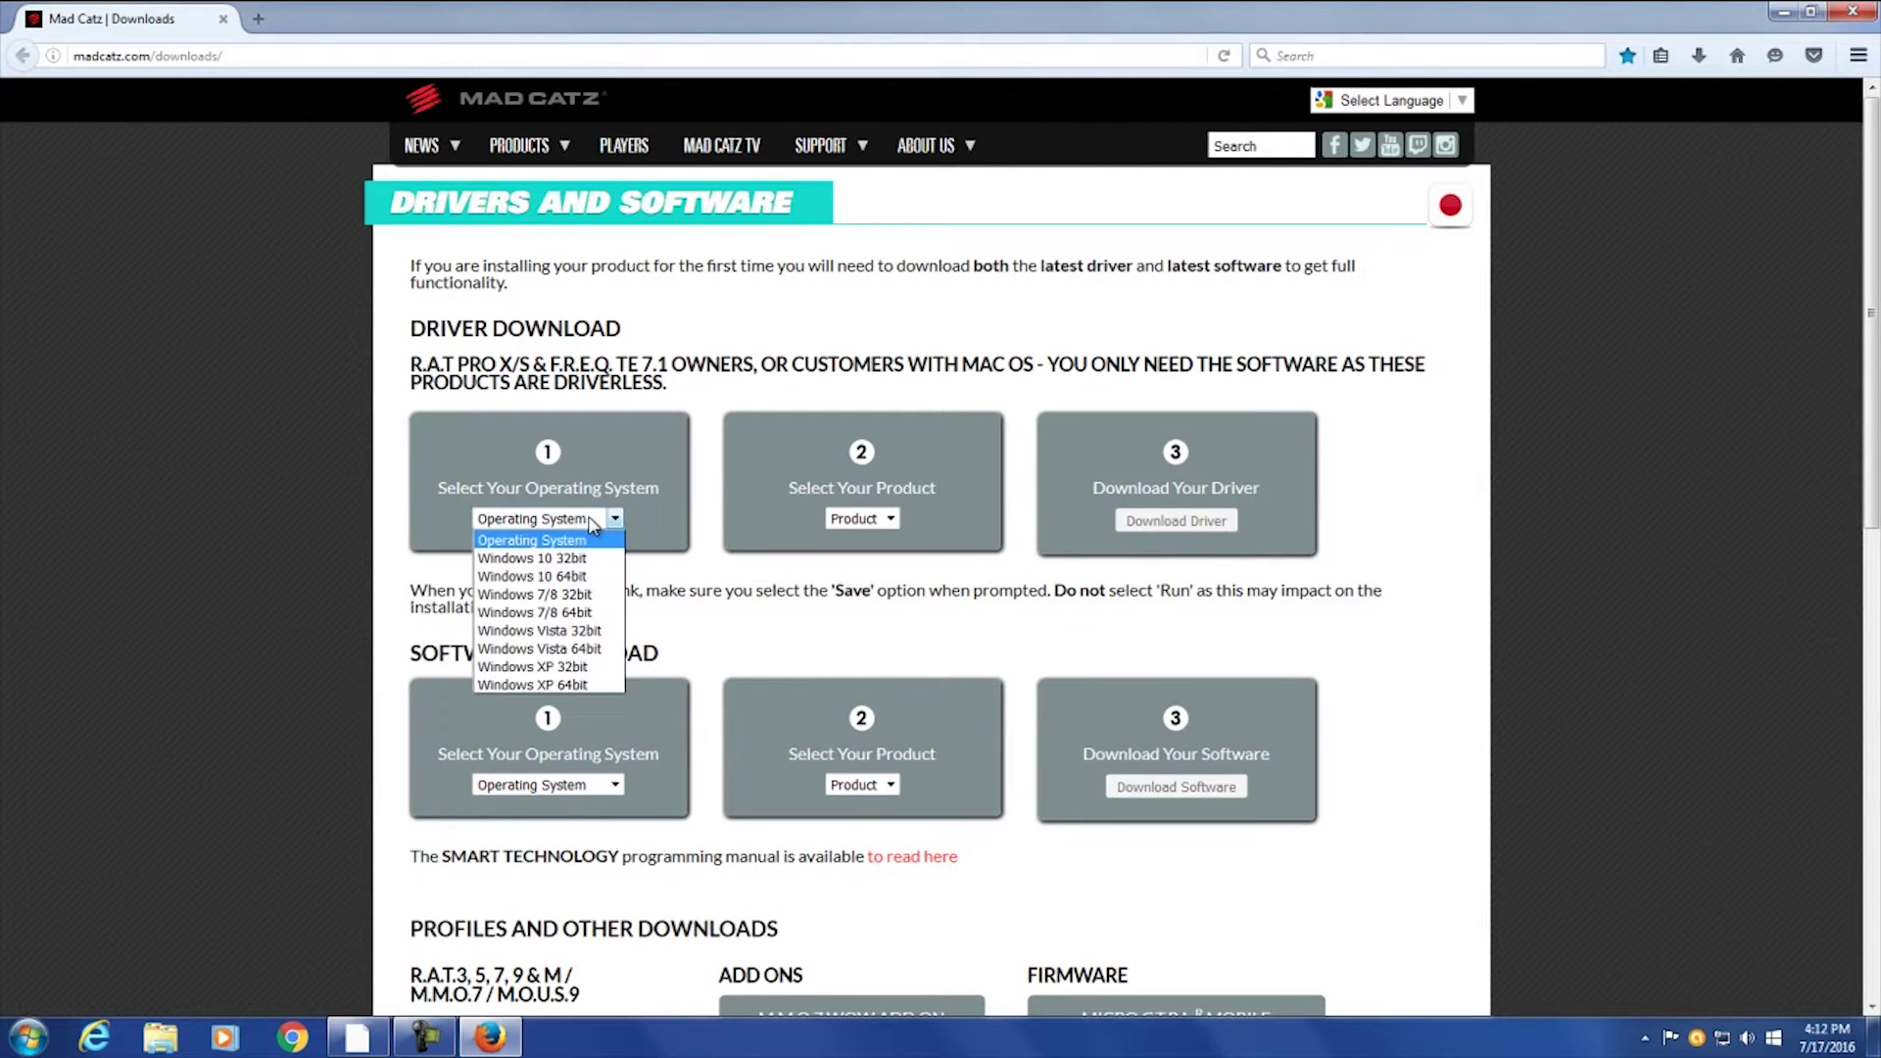
left_click(584, 613)
left_click(787, 522)
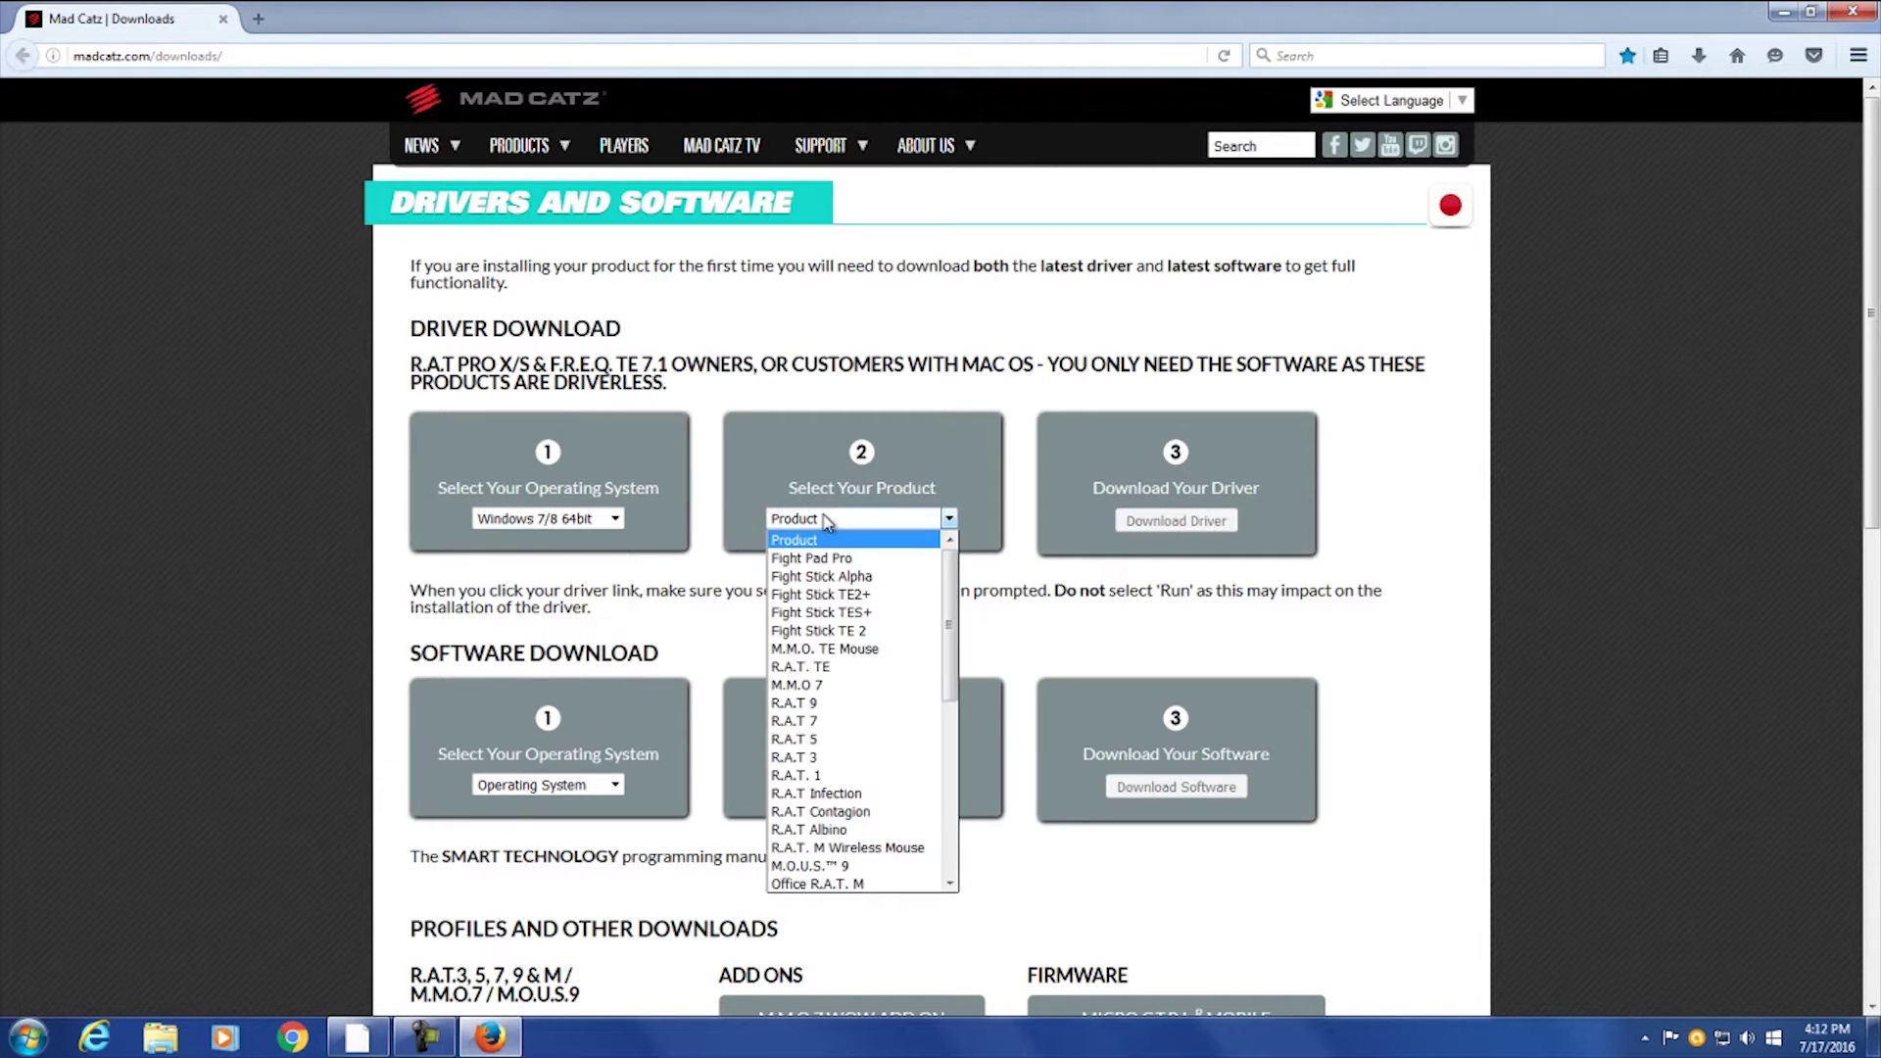
left_click(837, 662)
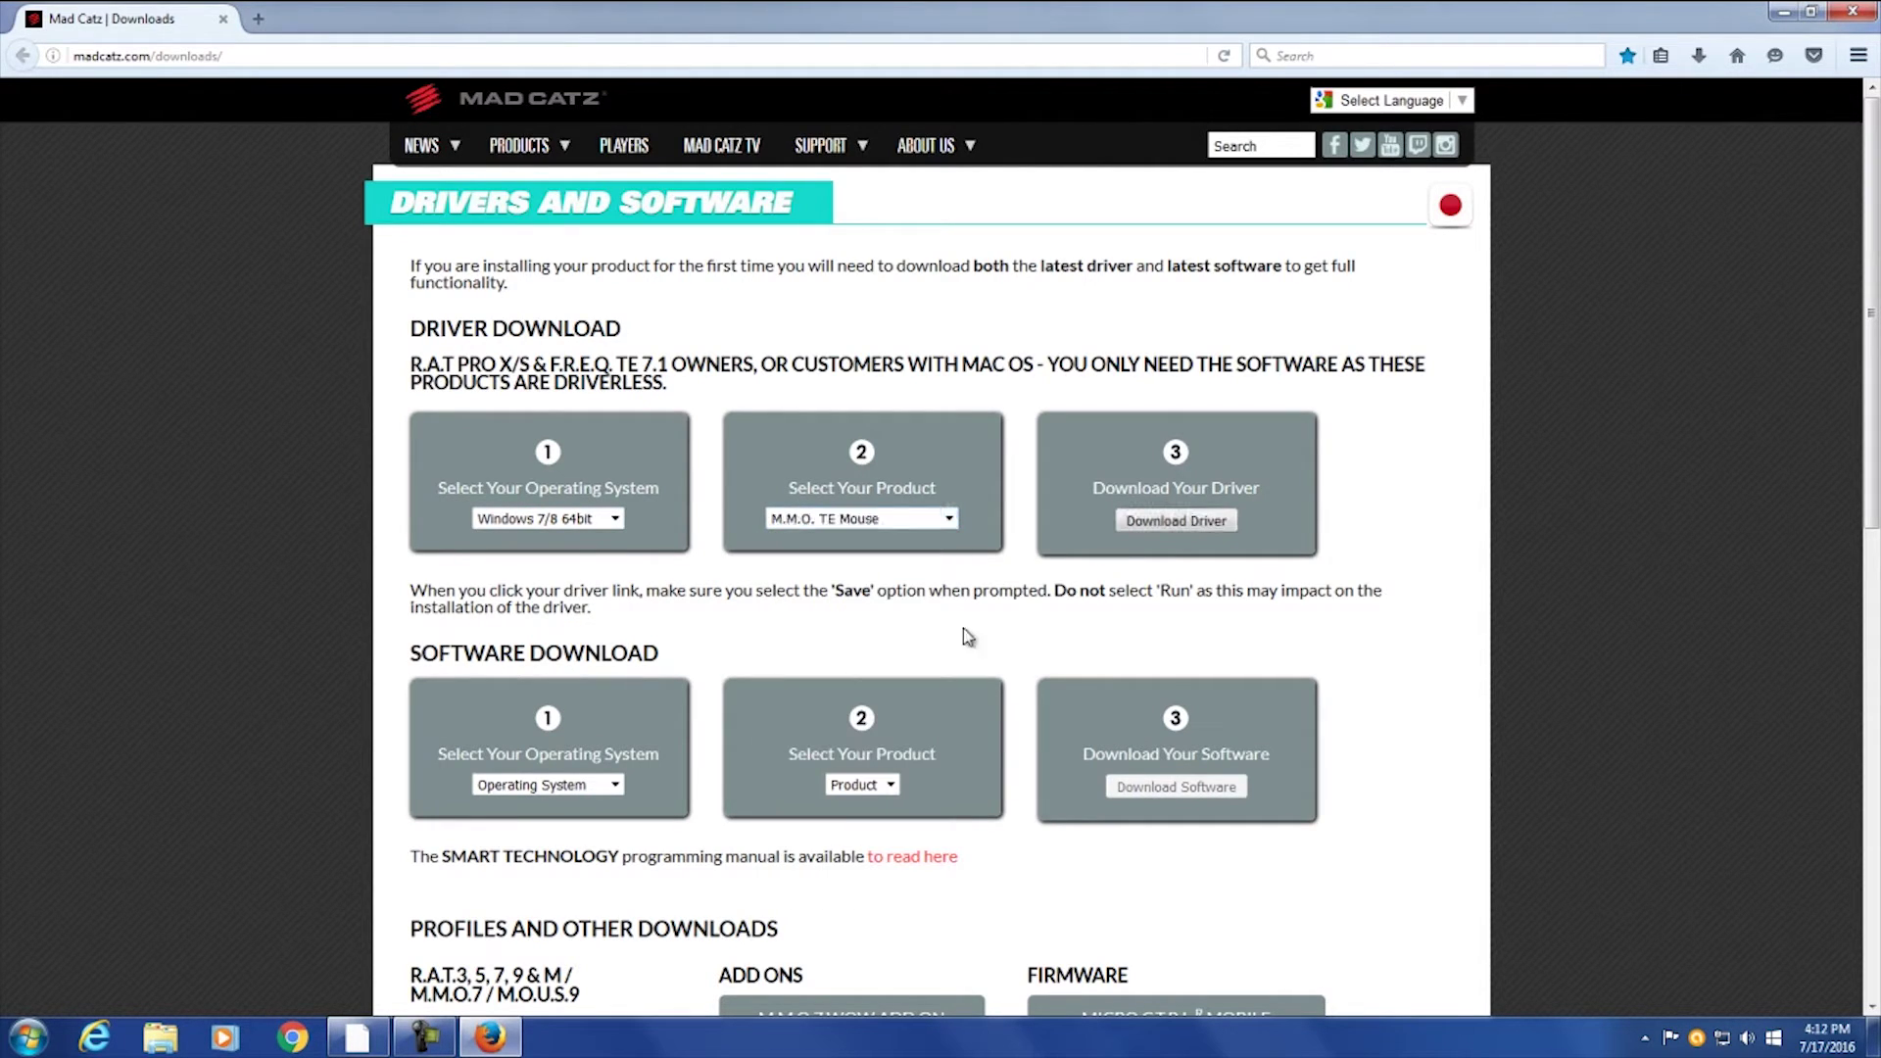
left_click(1165, 526)
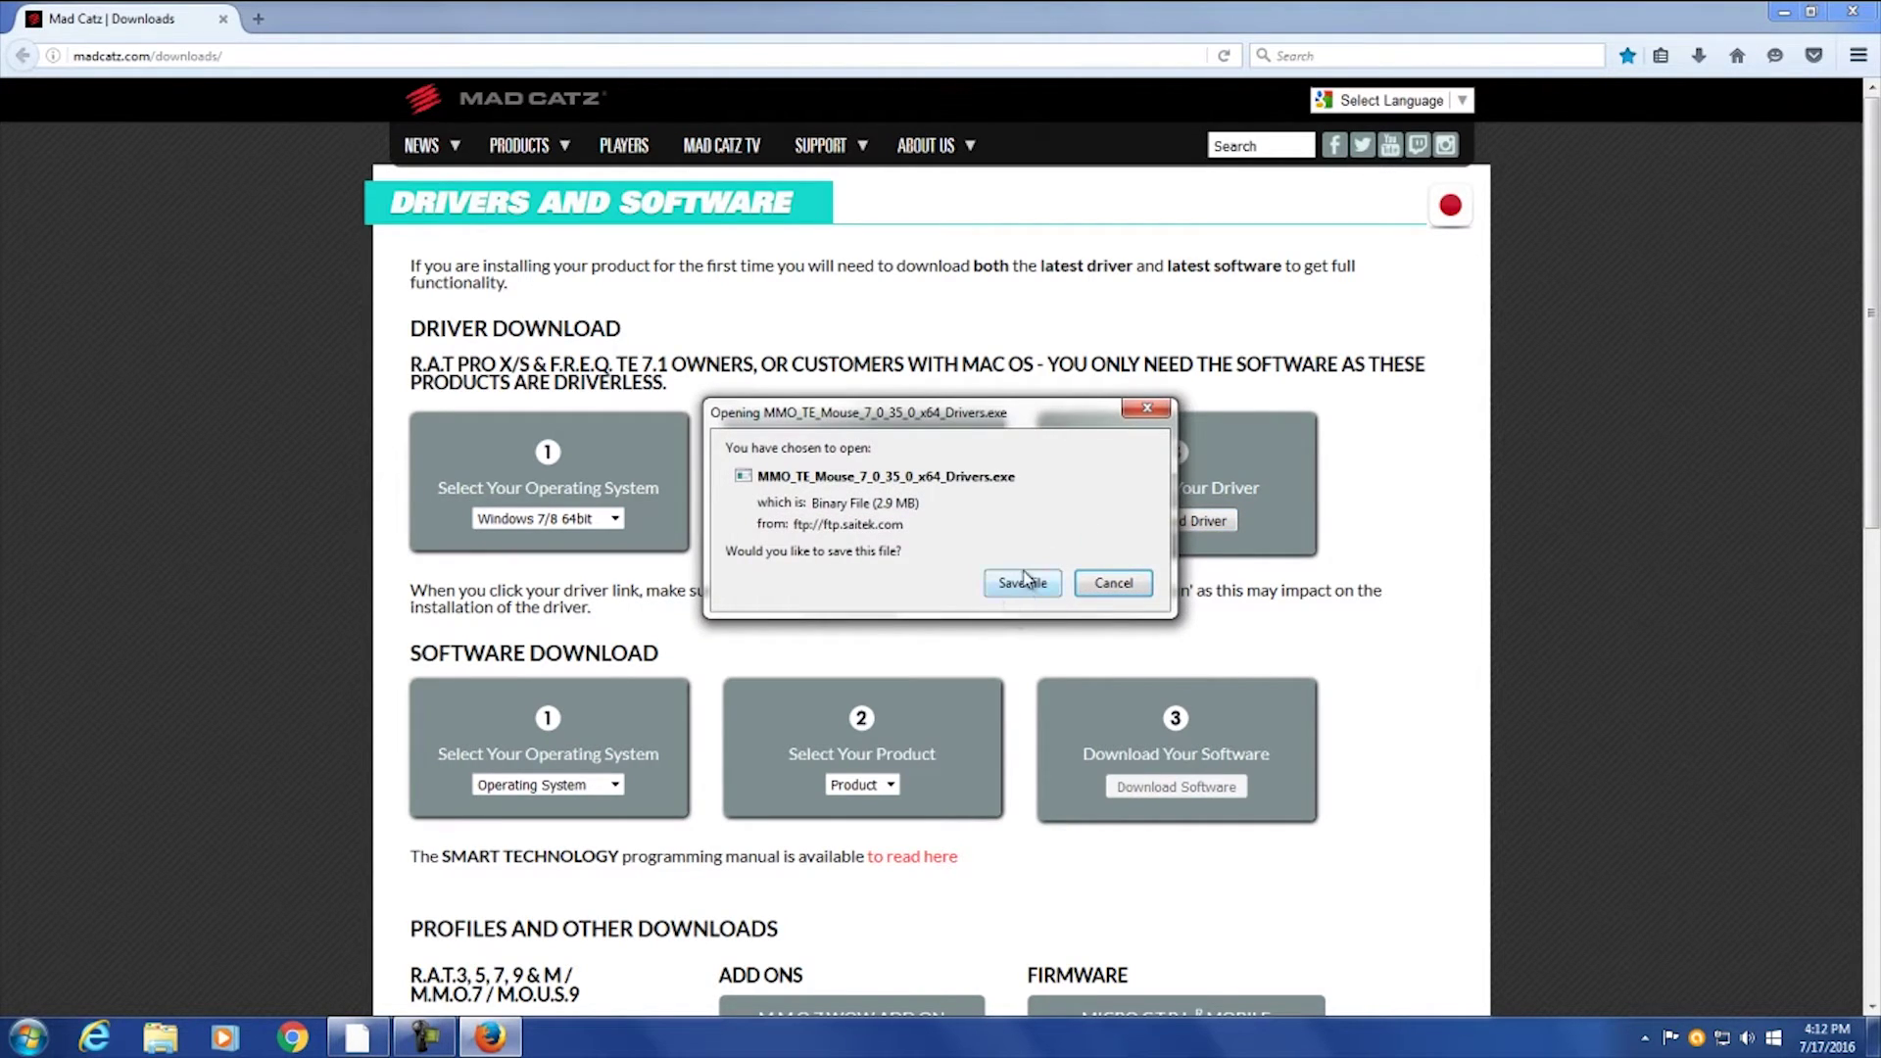
left_click(1024, 581)
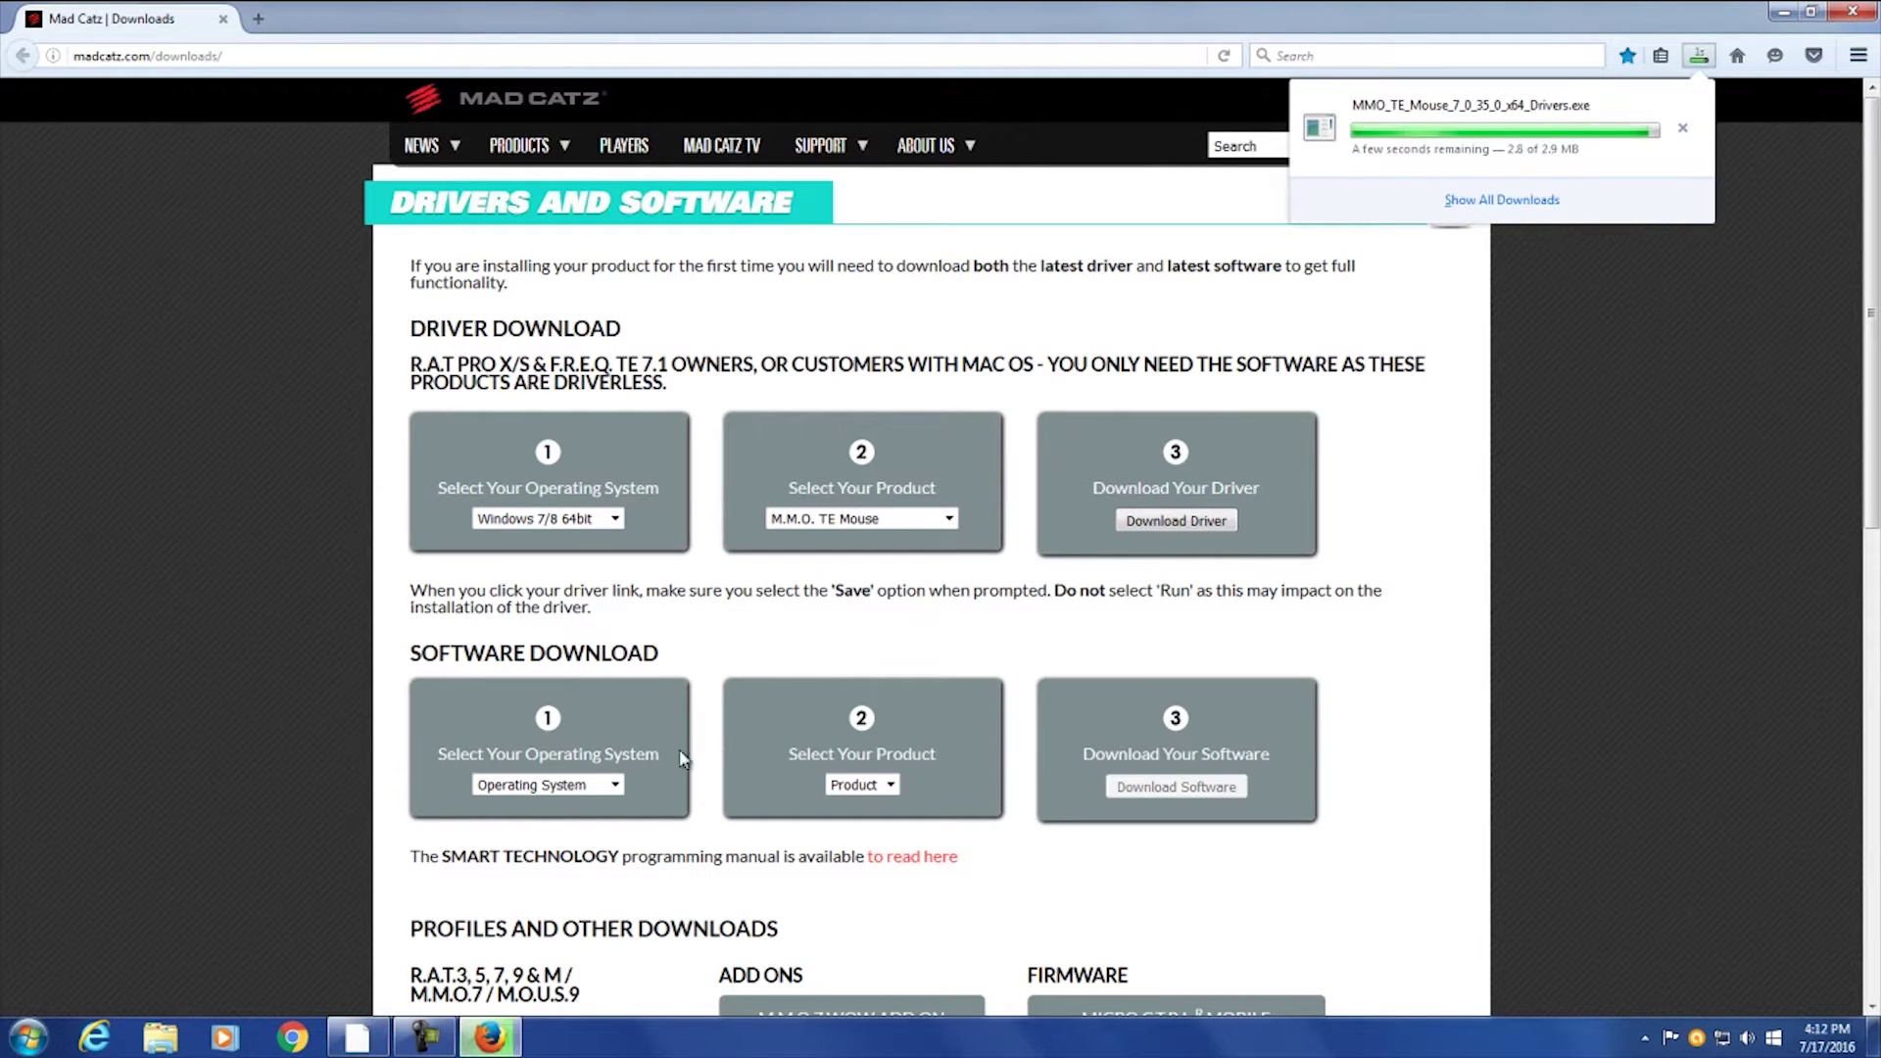
left_click(598, 785)
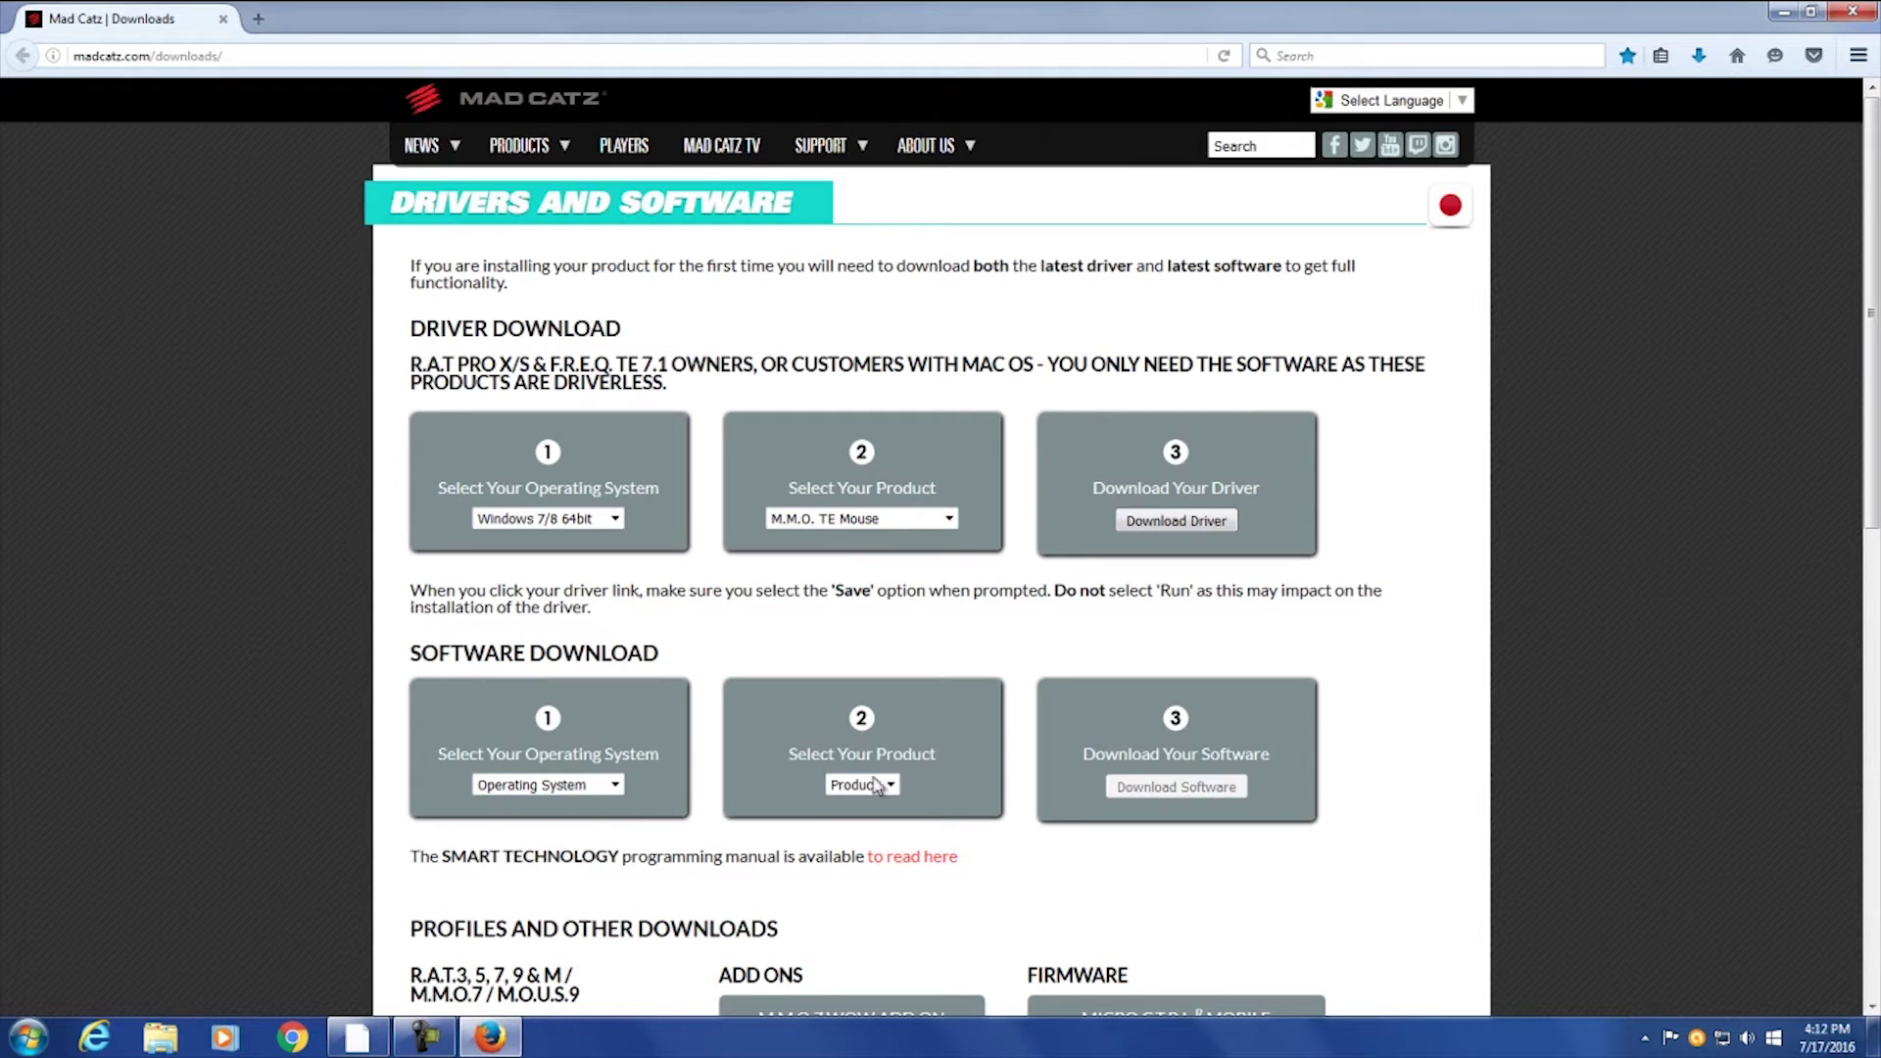
Save the Windows 7/8 64bit M.M.O. TE Mouse software, MMO_TE_Mouse_7_0_43_0_x64_Software.exe
left_click(615, 785)
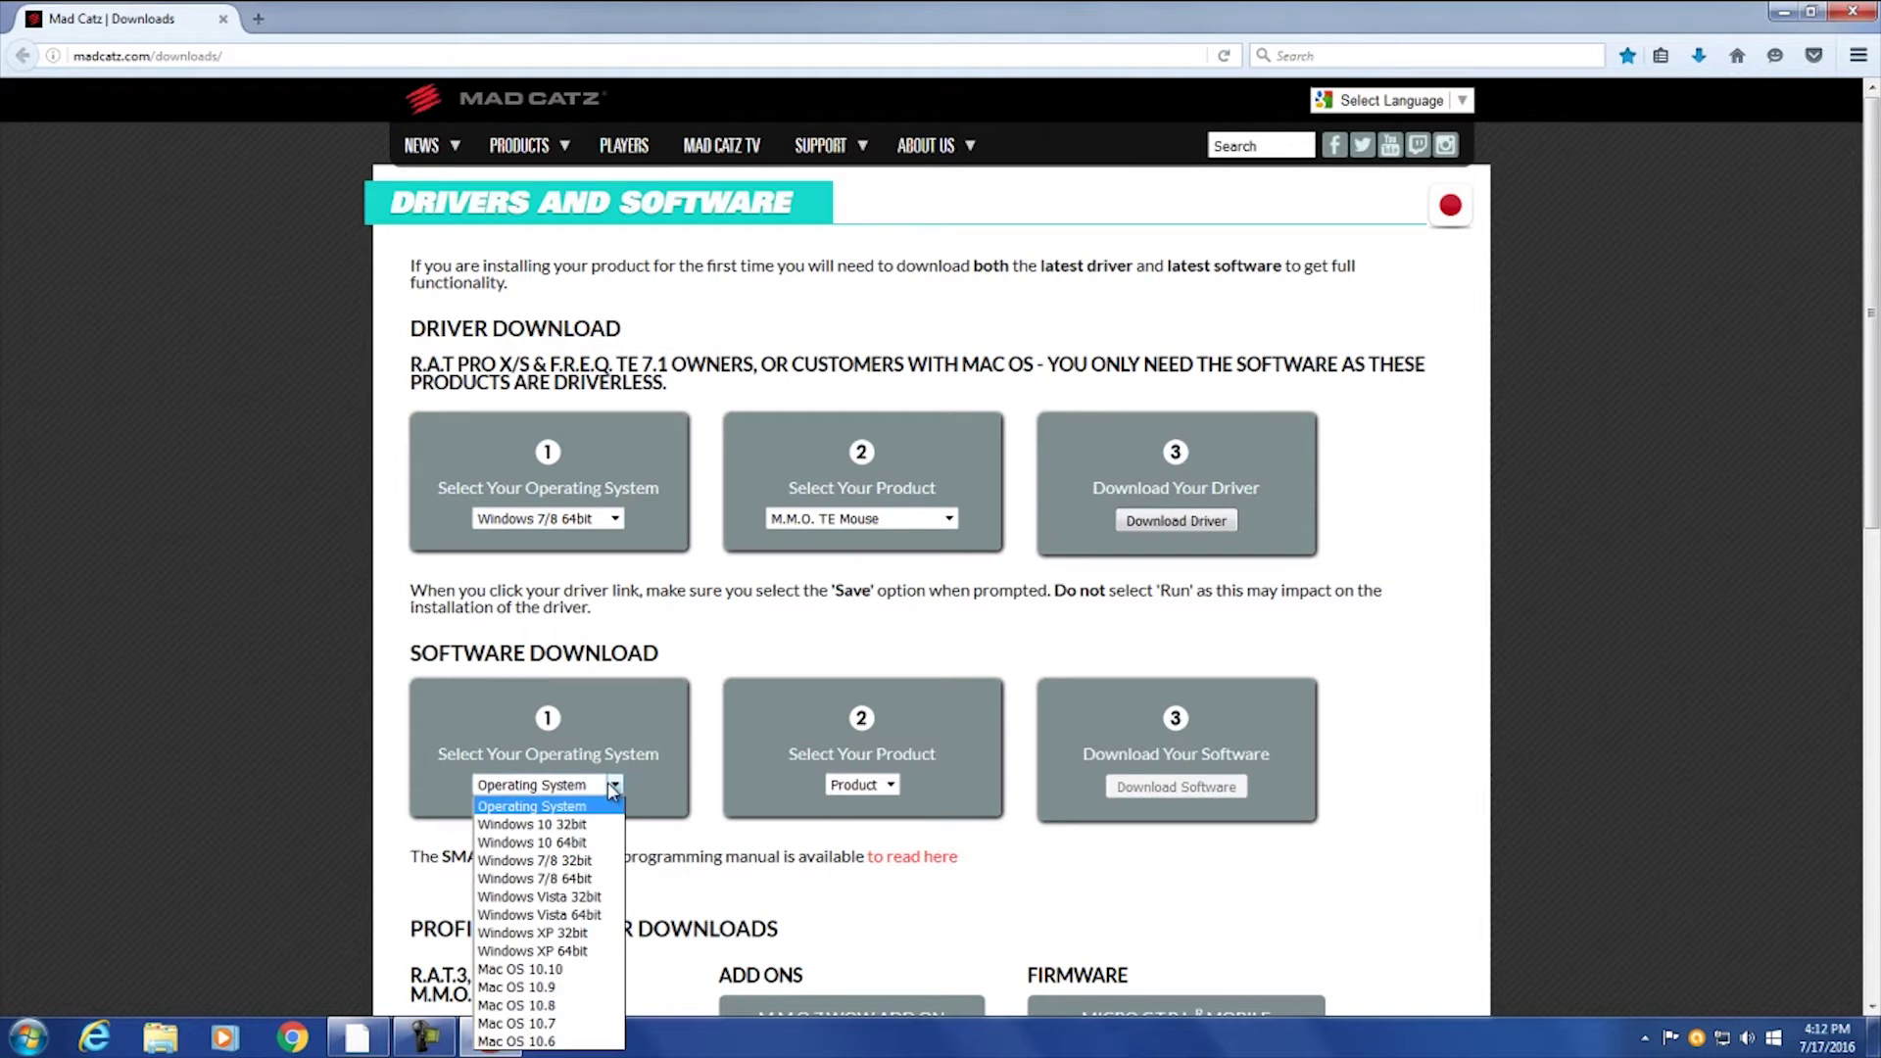
left_click(568, 879)
left_click(864, 782)
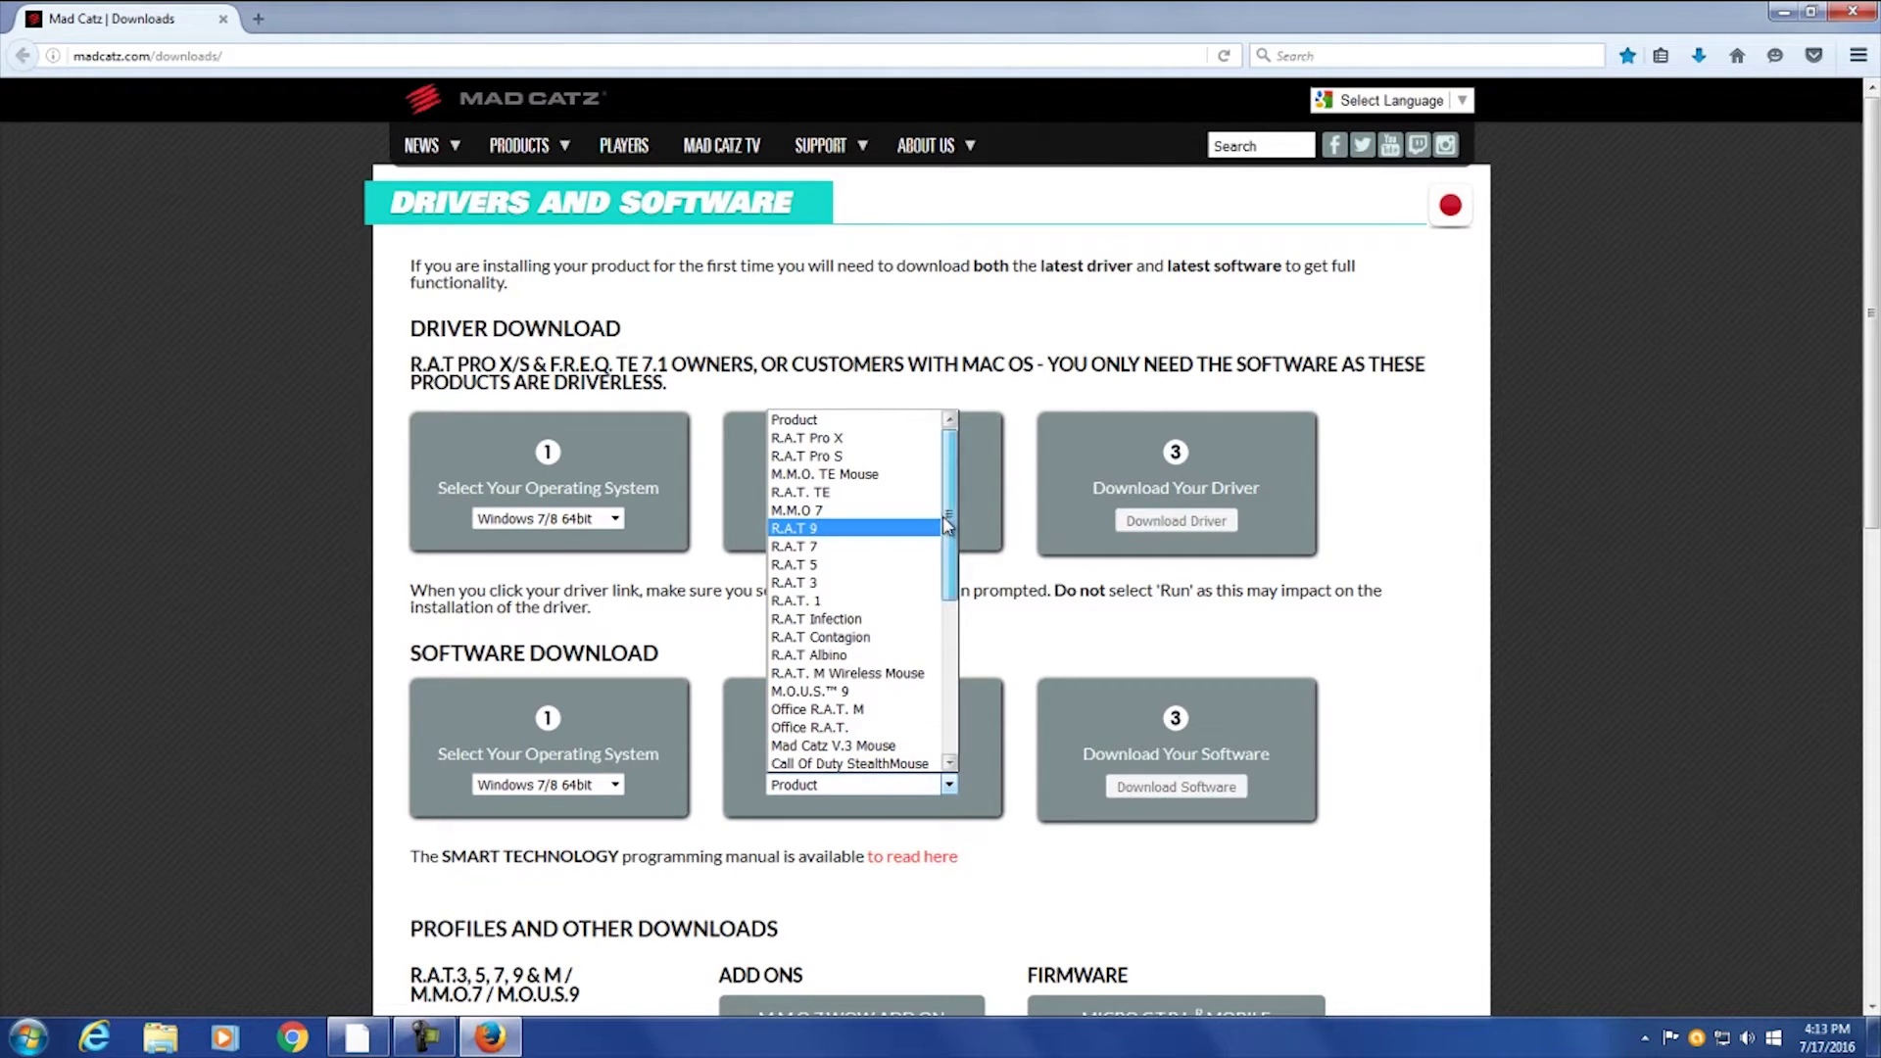
mouse_move(943, 515)
left_mouse_down()
mouse_move(933, 707)
mouse_move(946, 519)
left_mouse_up()
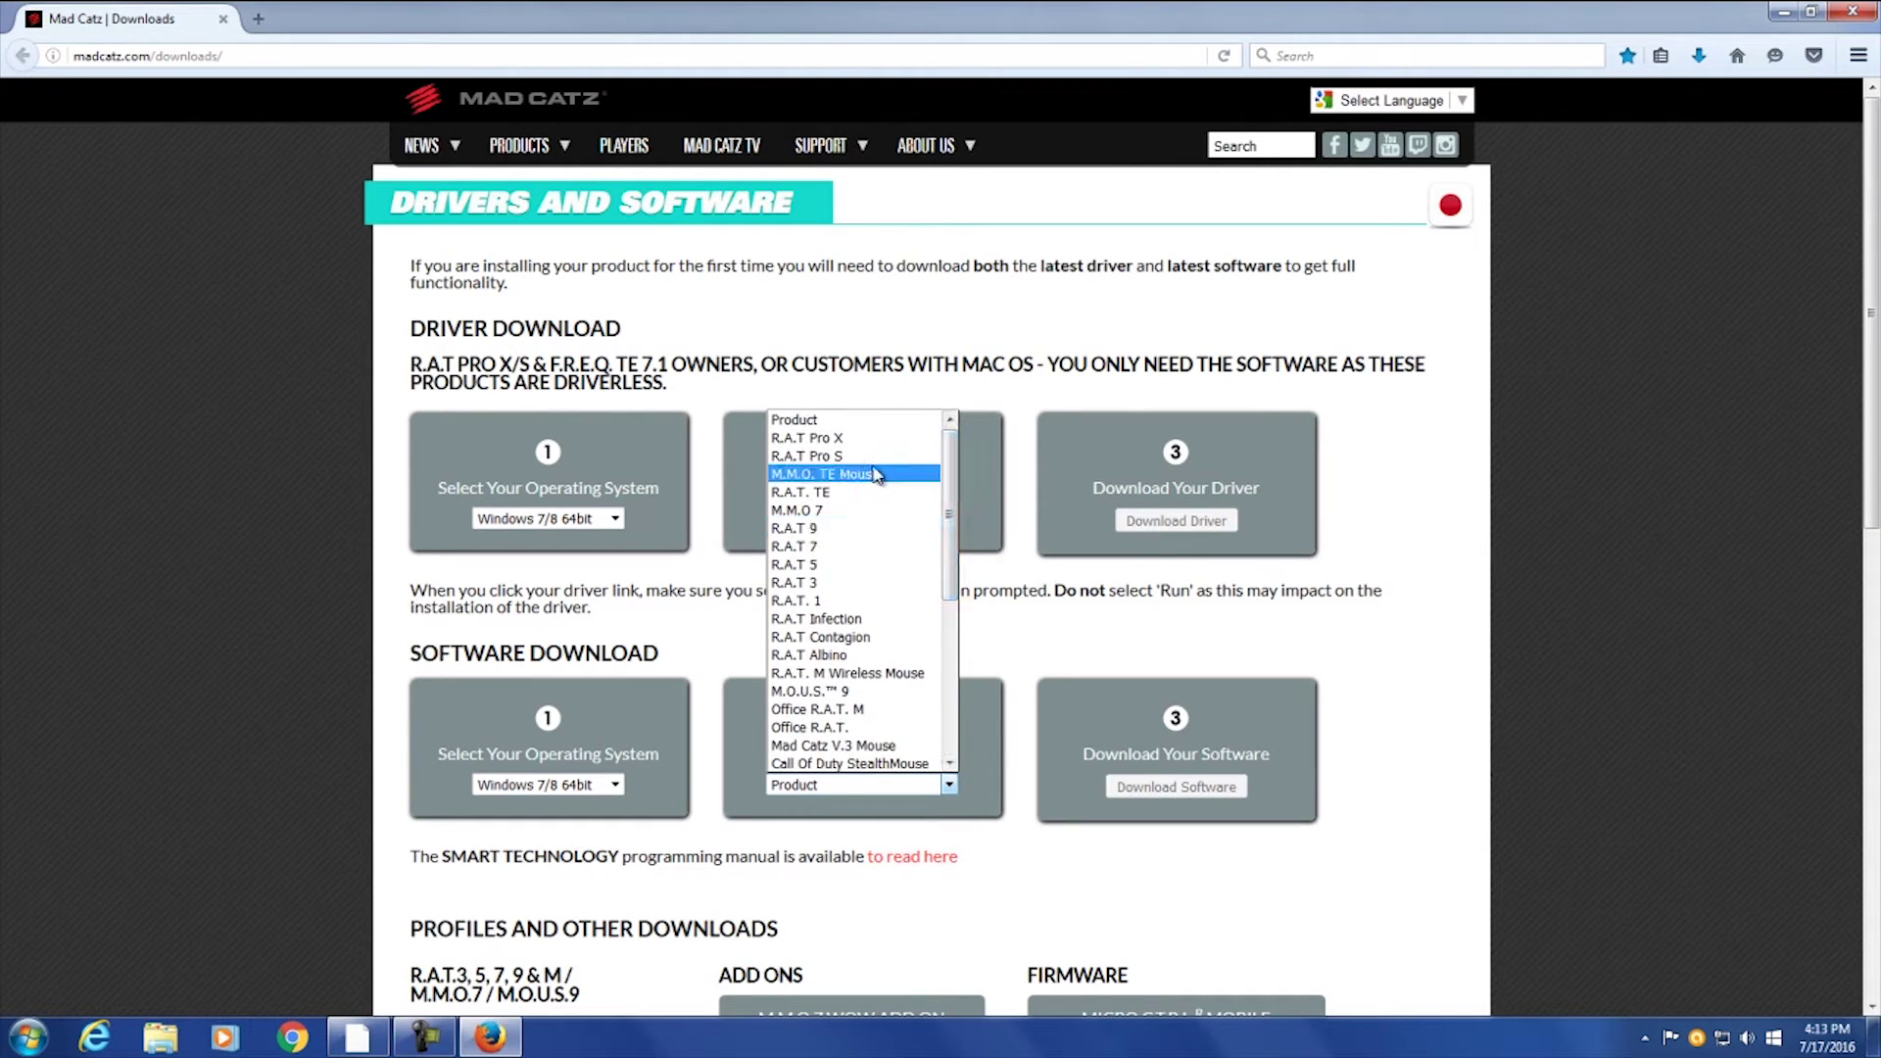
left_click(877, 476)
left_click(1192, 789)
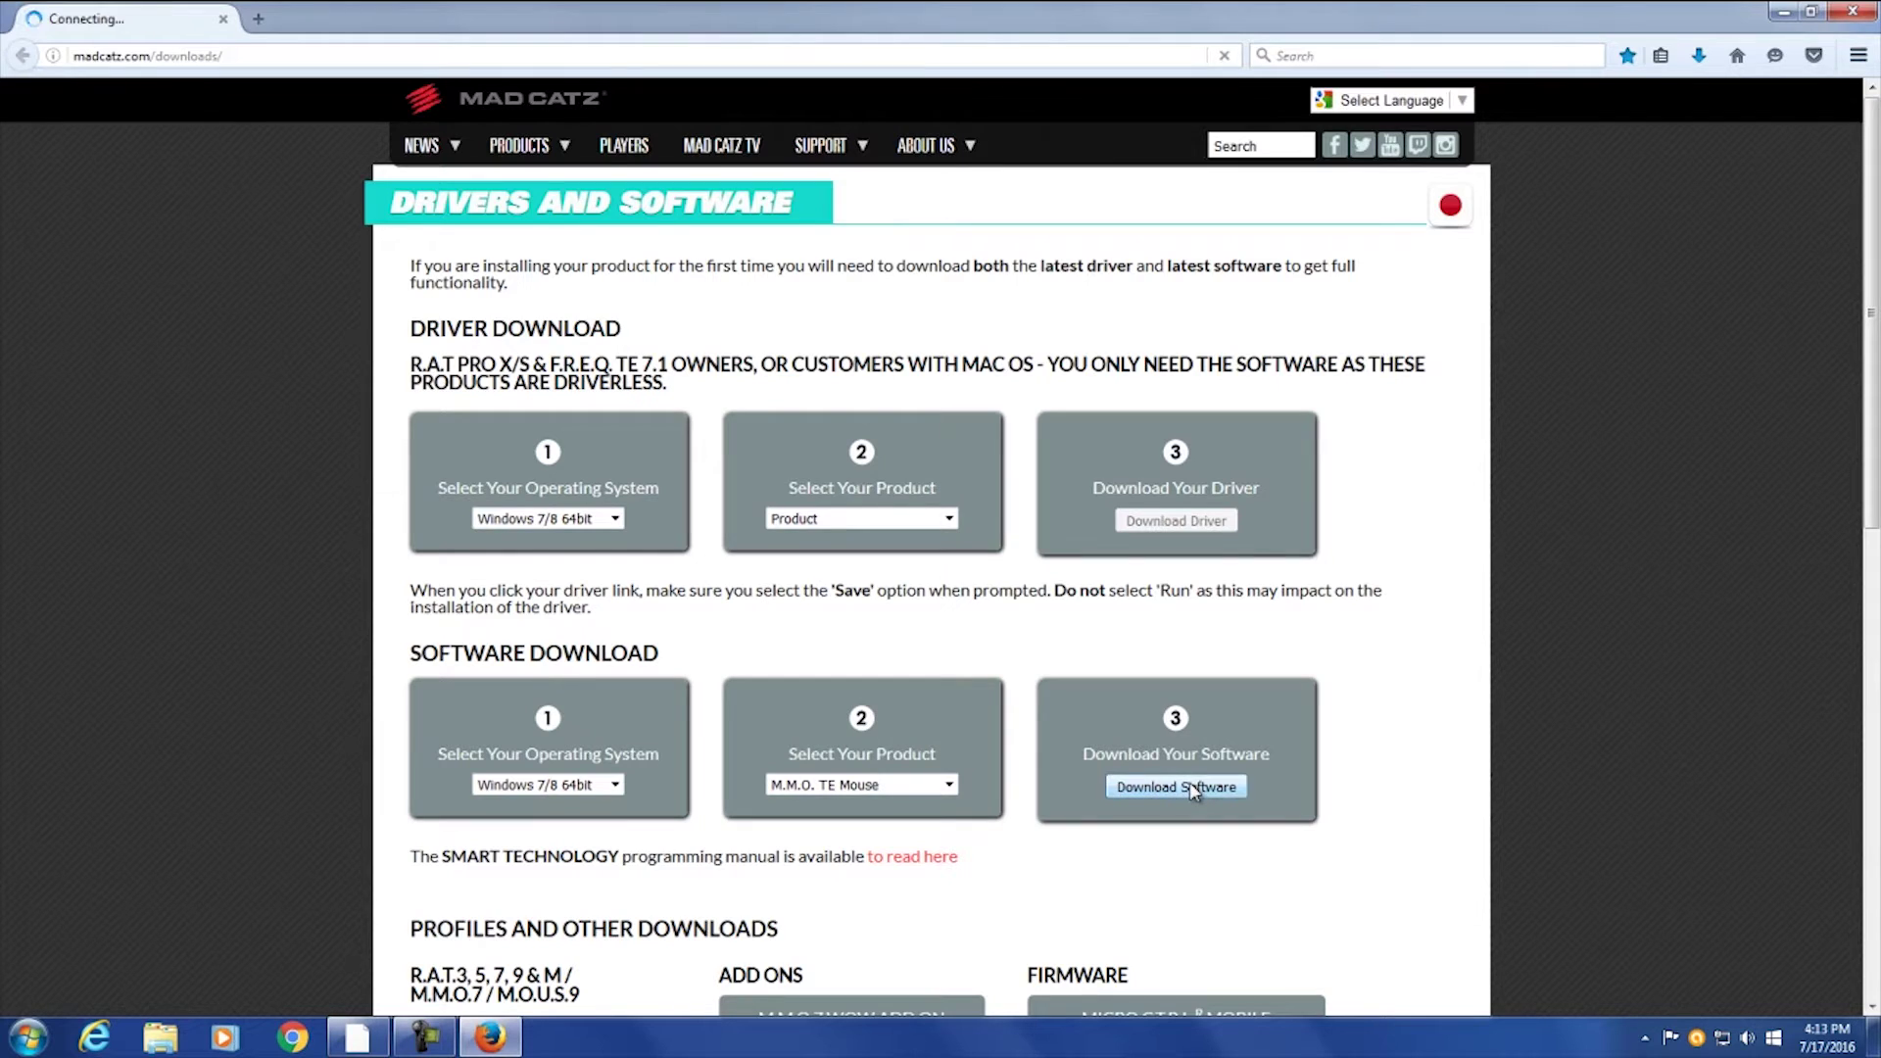
left_click(1022, 585)
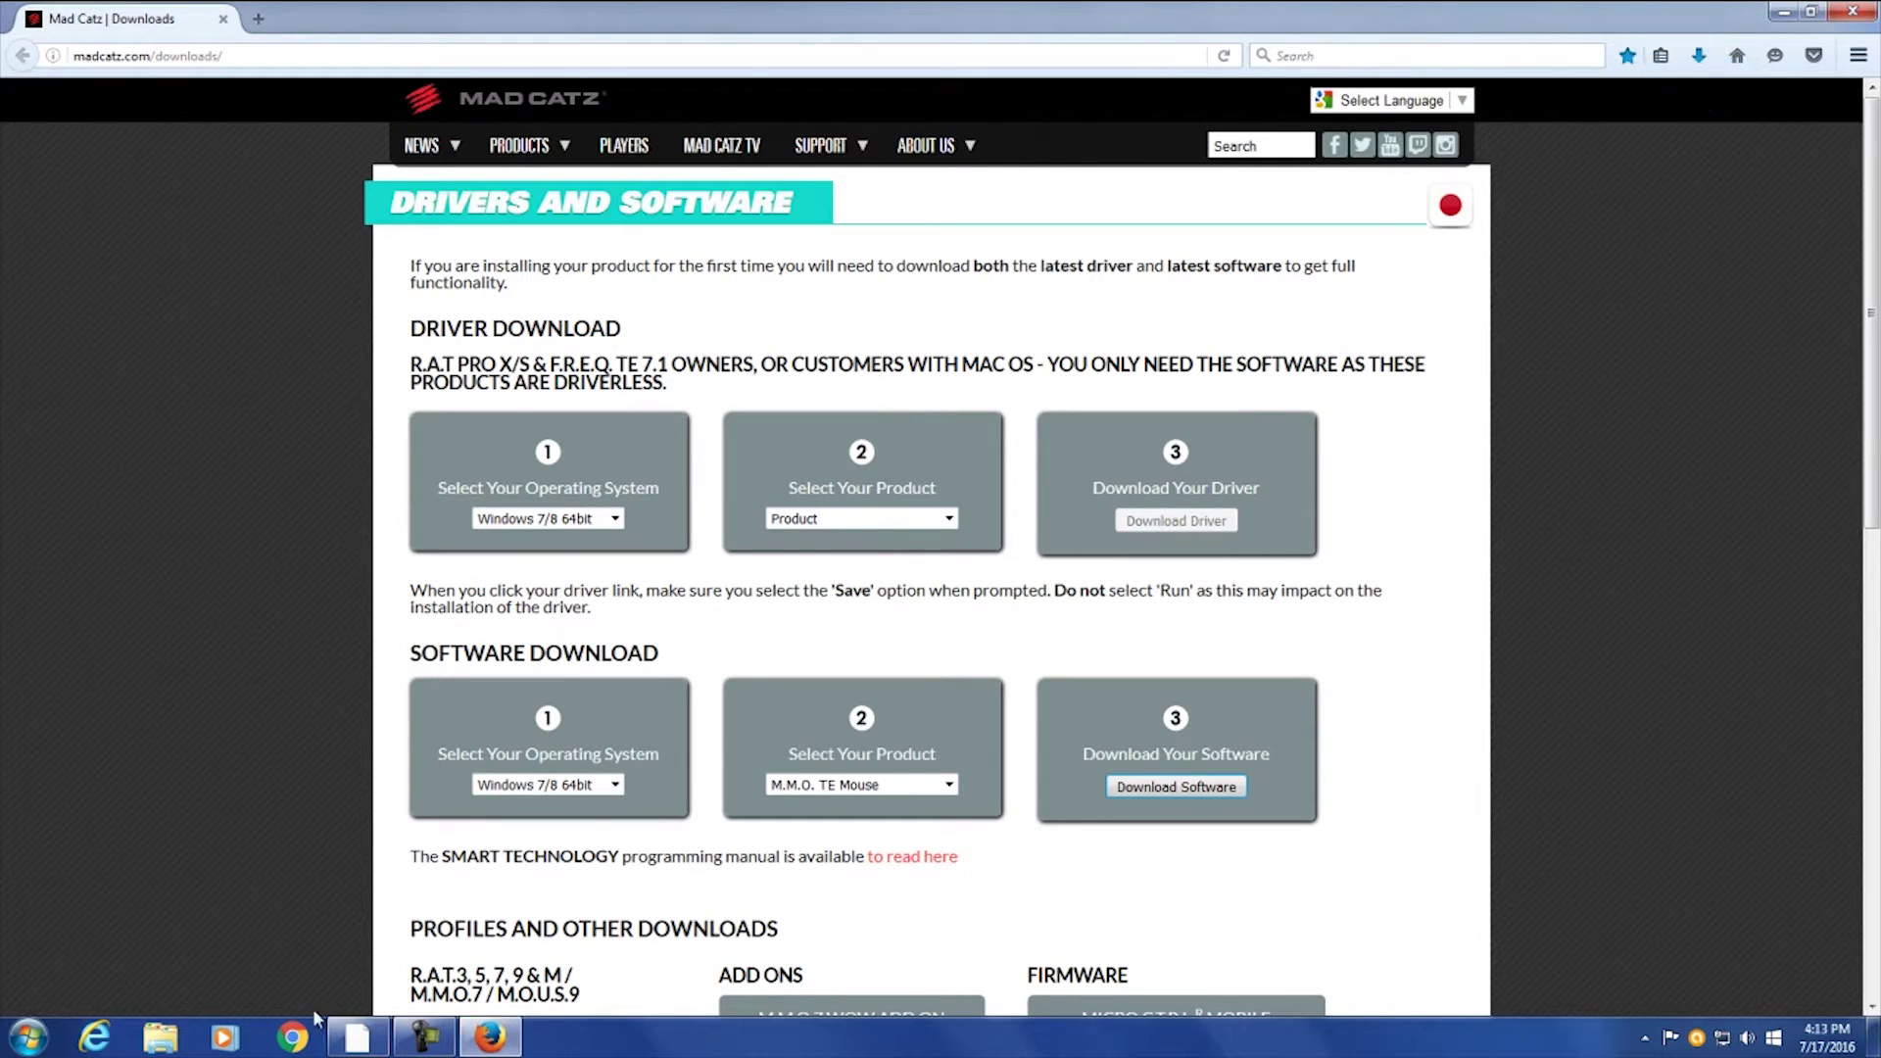
left_click(157, 1040)
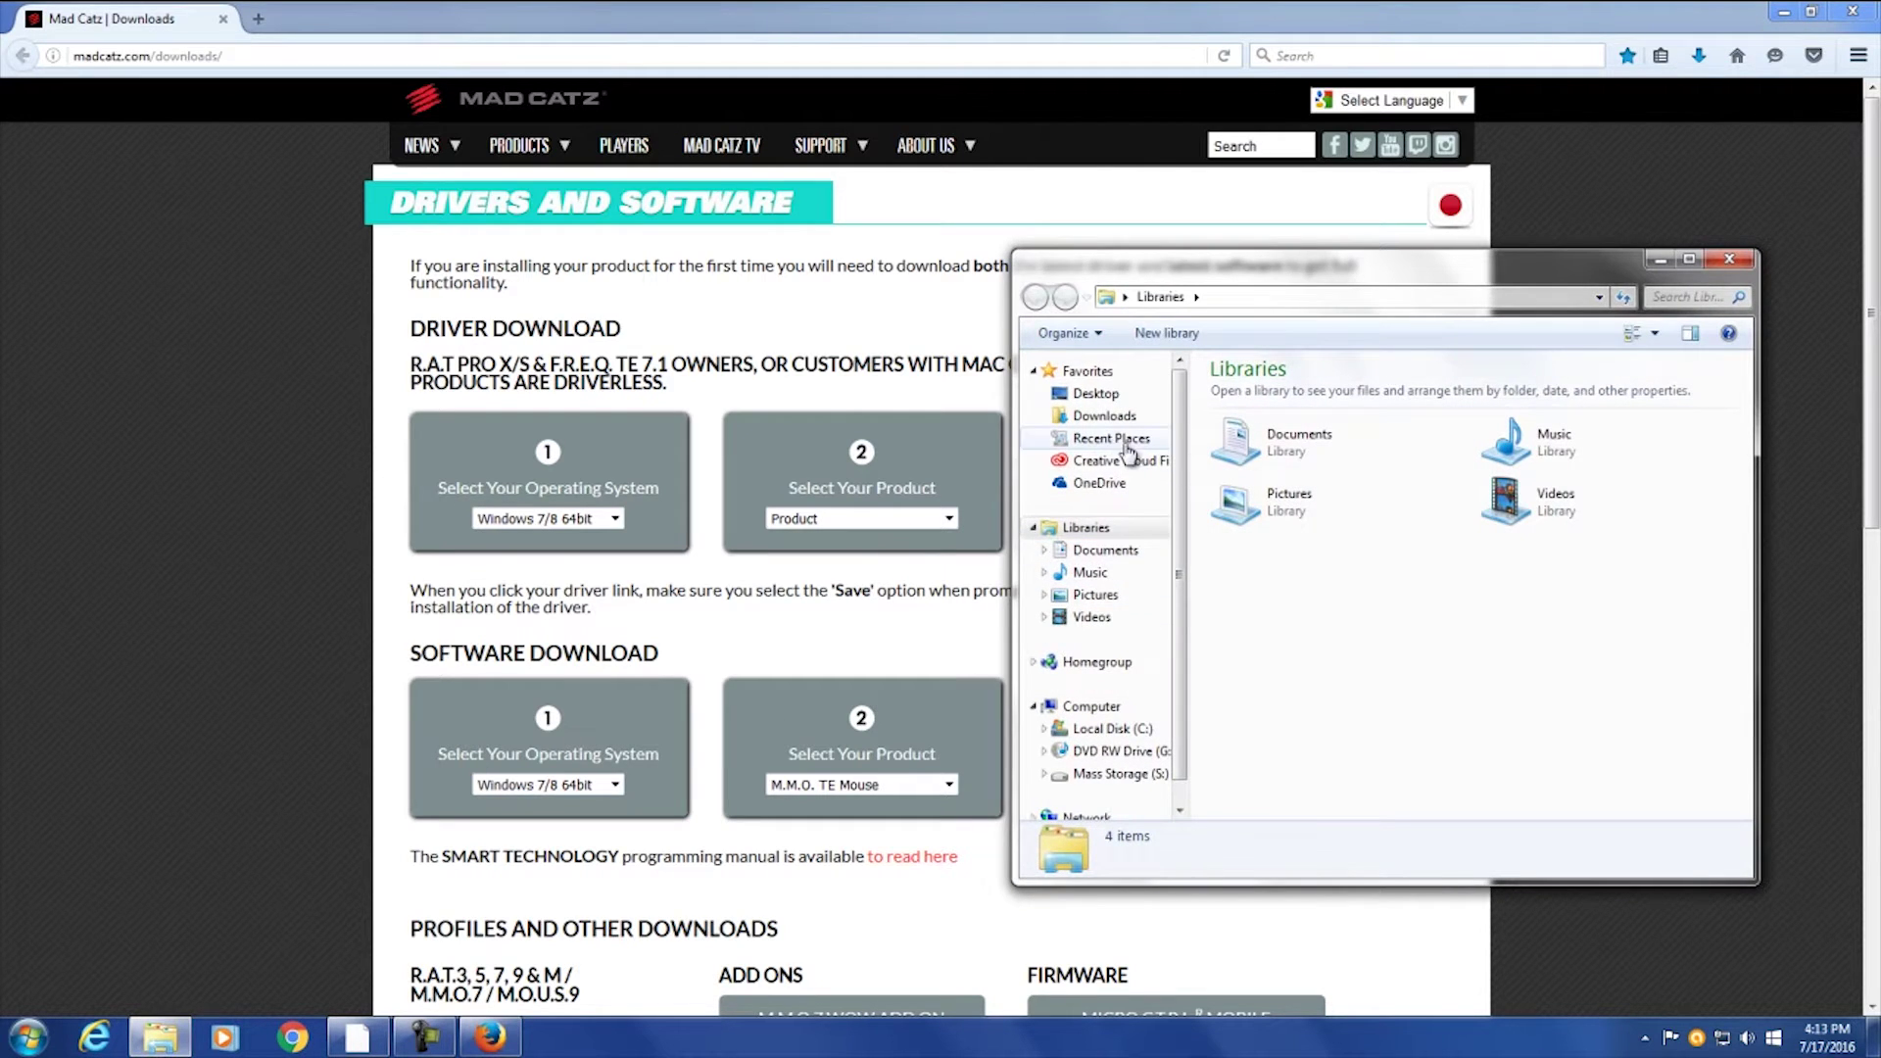
Run MMO_TE_Mouse_7_0_35_0_x64_Drivers.exe from the Downloads folder
left_click(1106, 416)
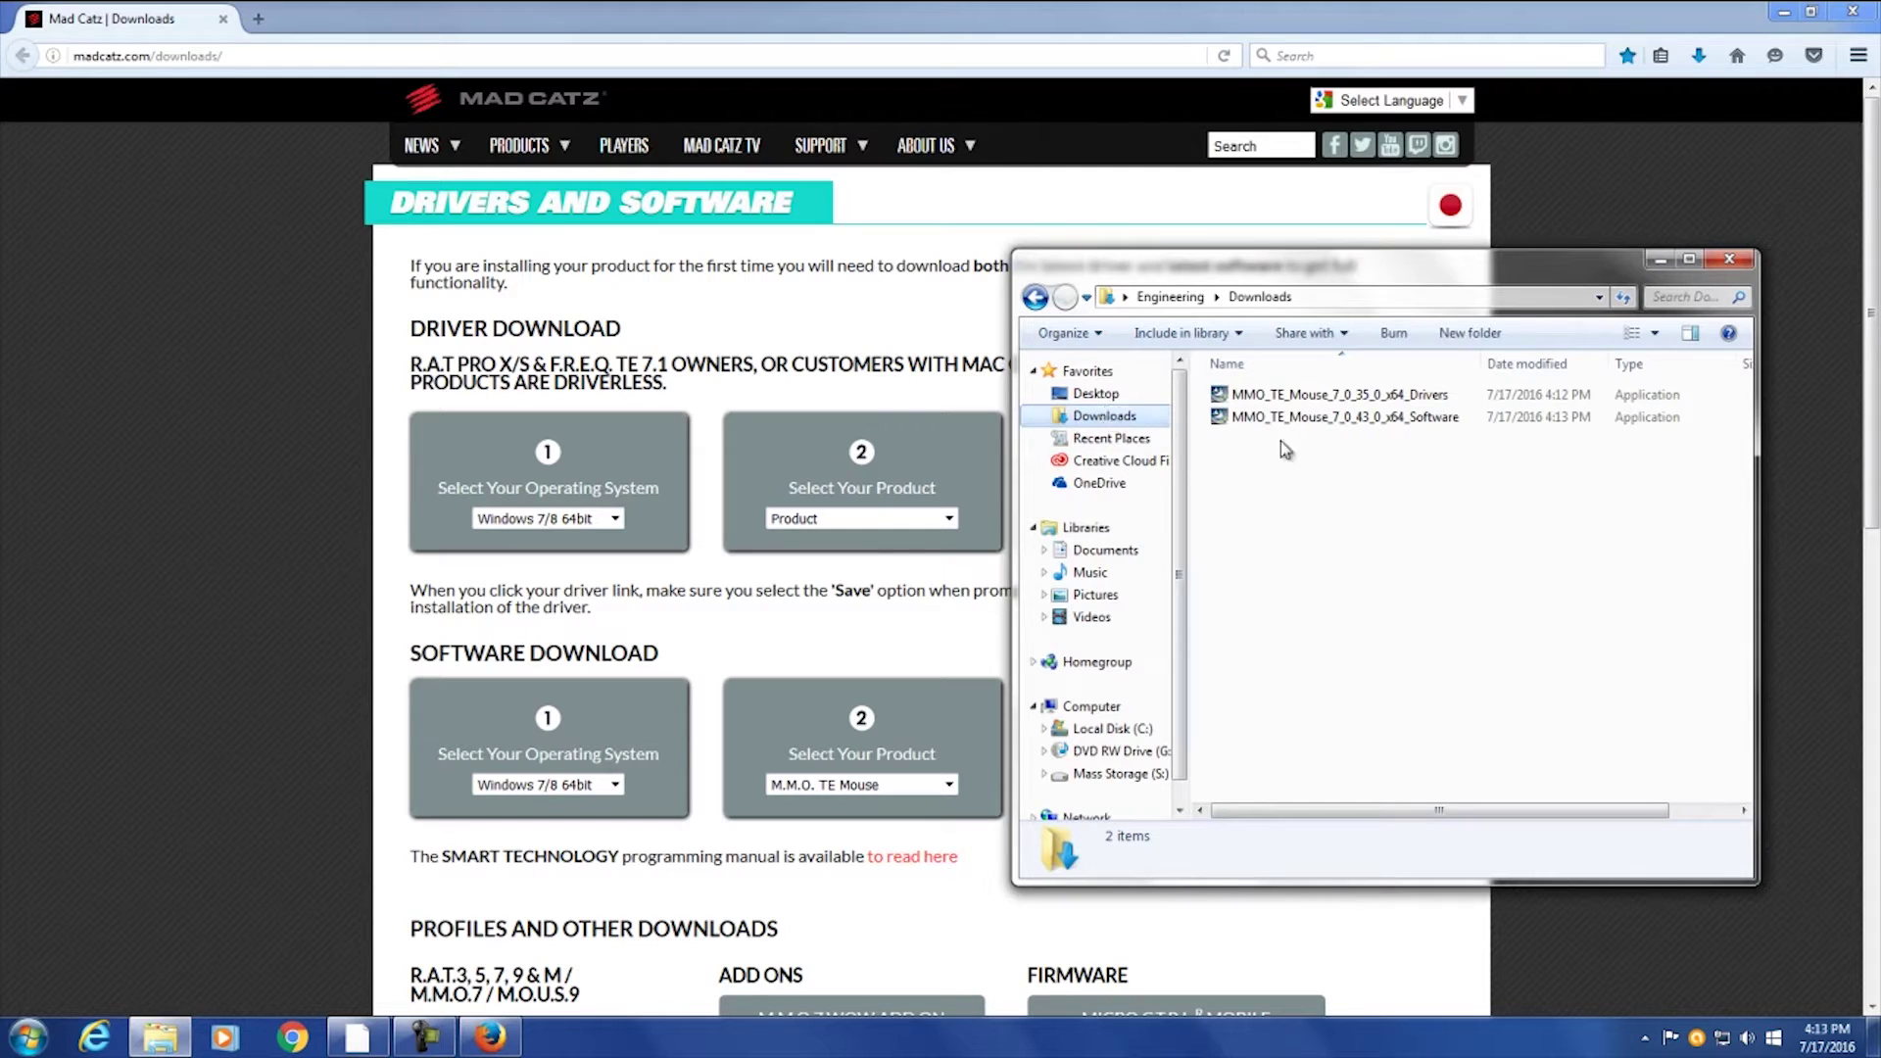
left_click(1342, 402)
double_click(1346, 402)
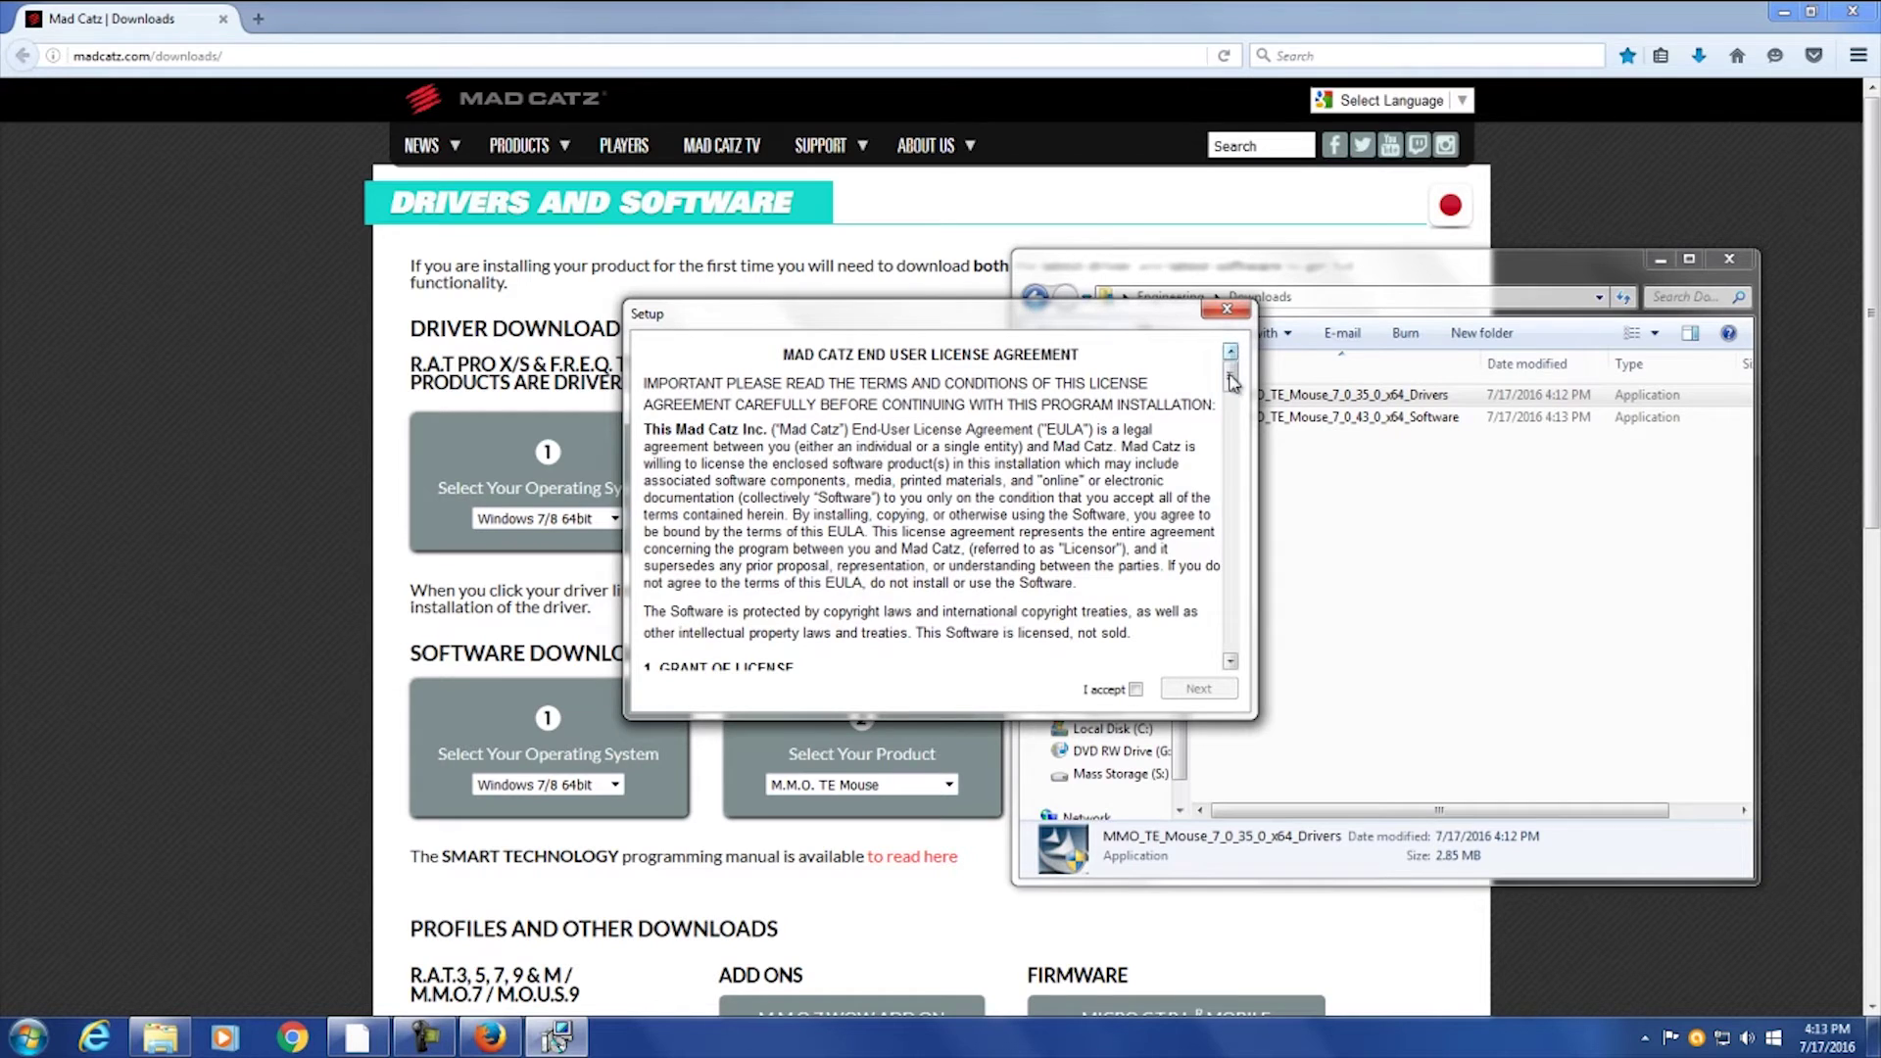
Accept the driver EULA, approve the three Mad Catz driver security prompts, and finish setup
left_click_drag(1232, 382, 1211, 712)
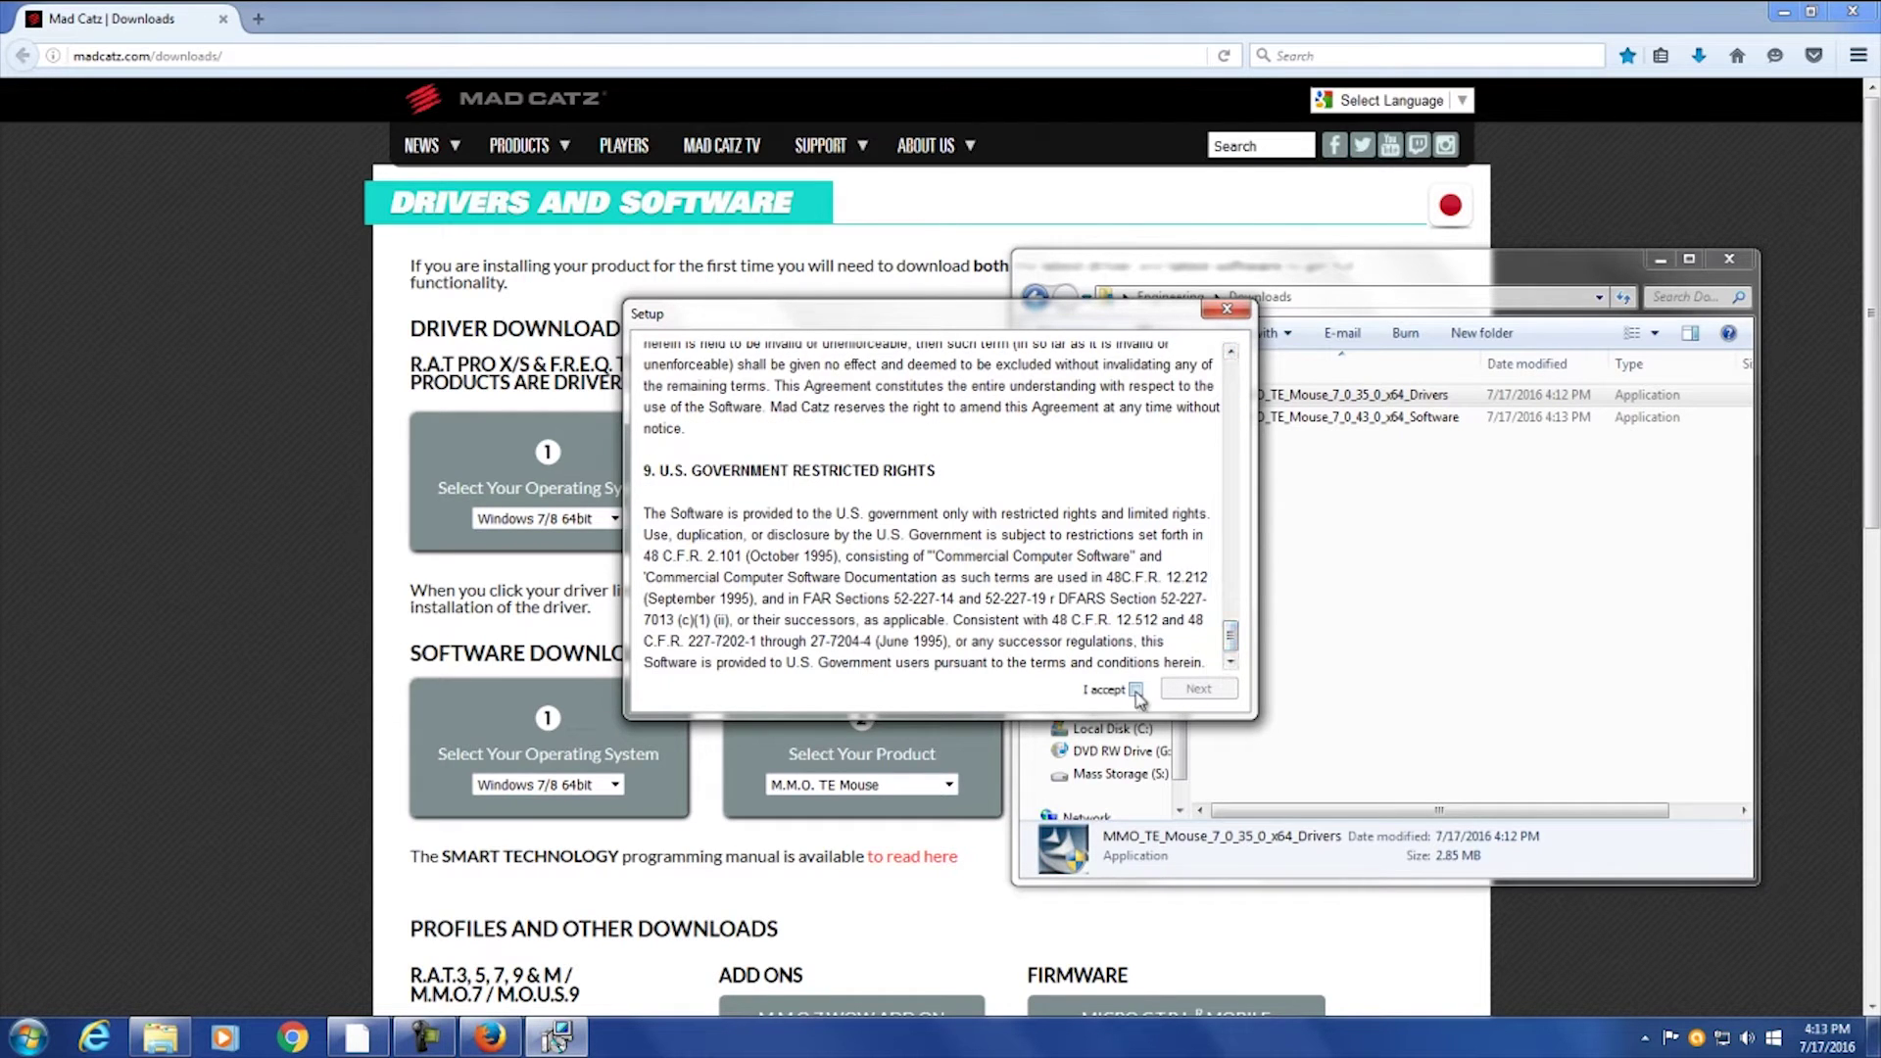
left_click(1192, 691)
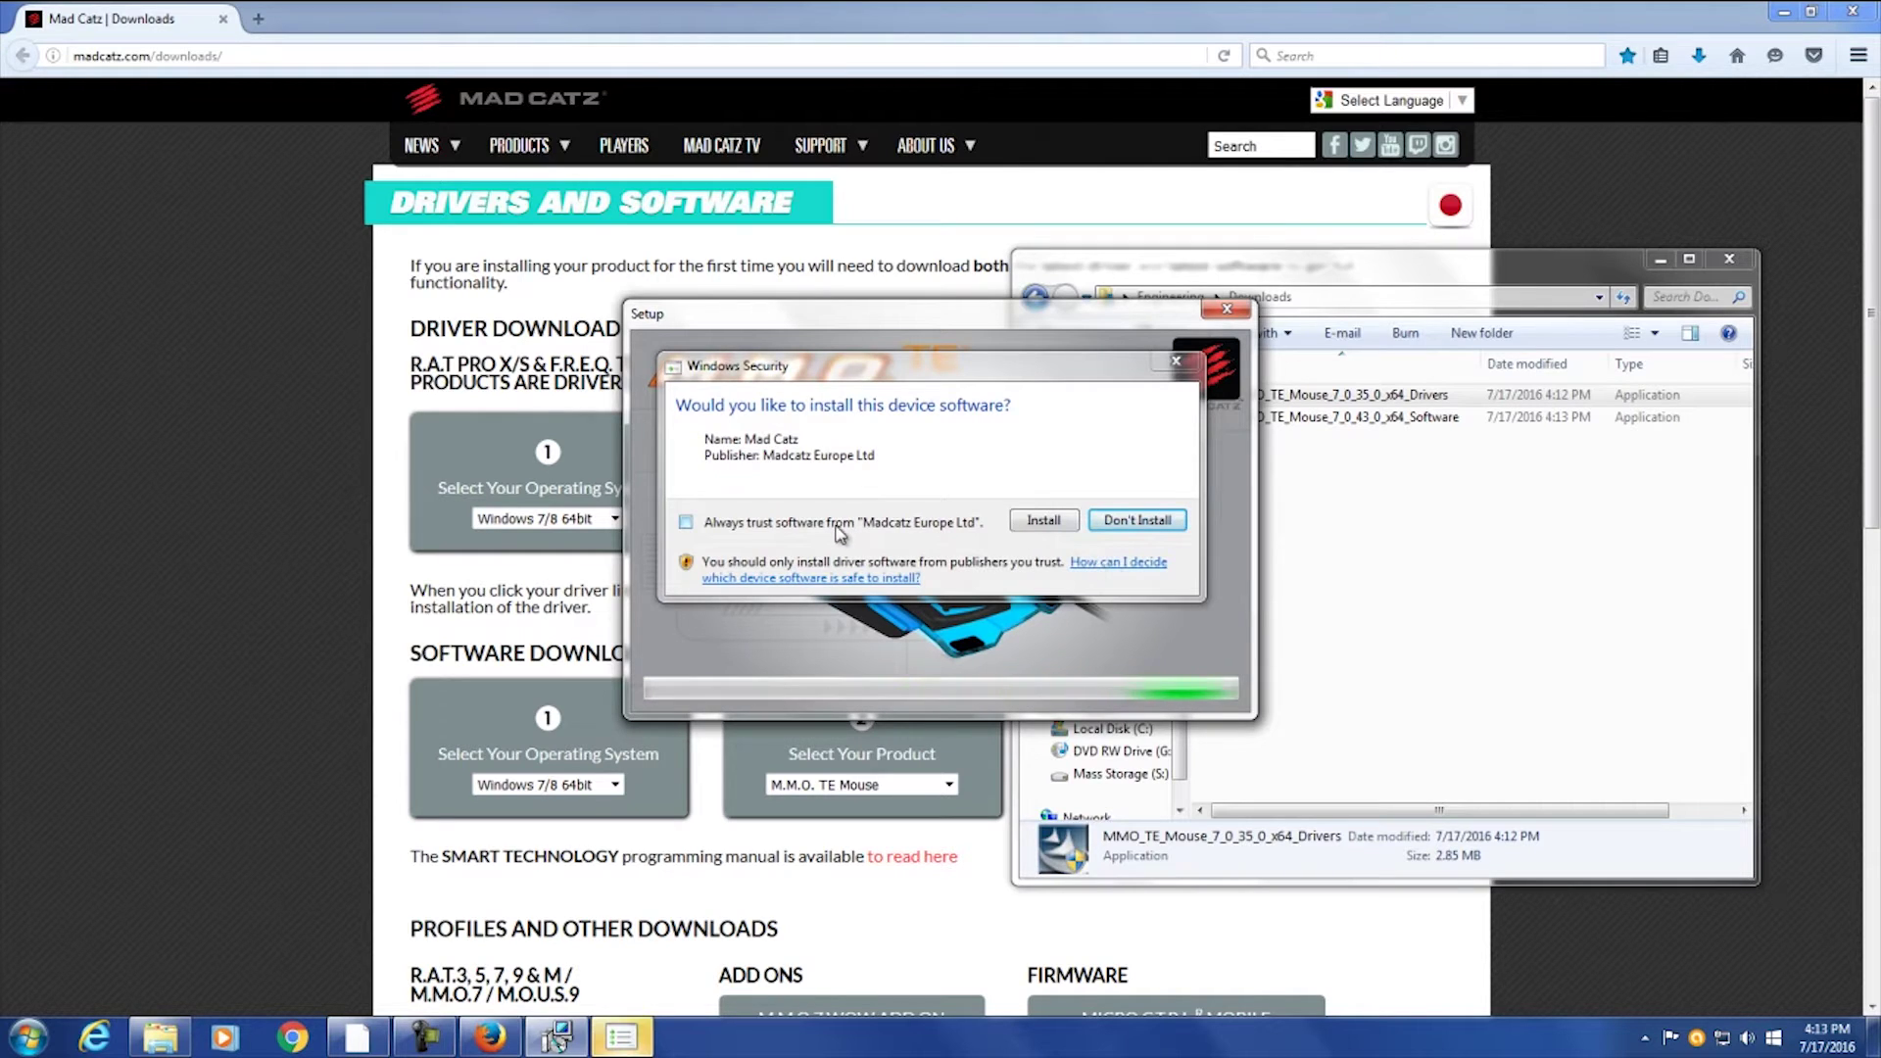
left_click(1039, 521)
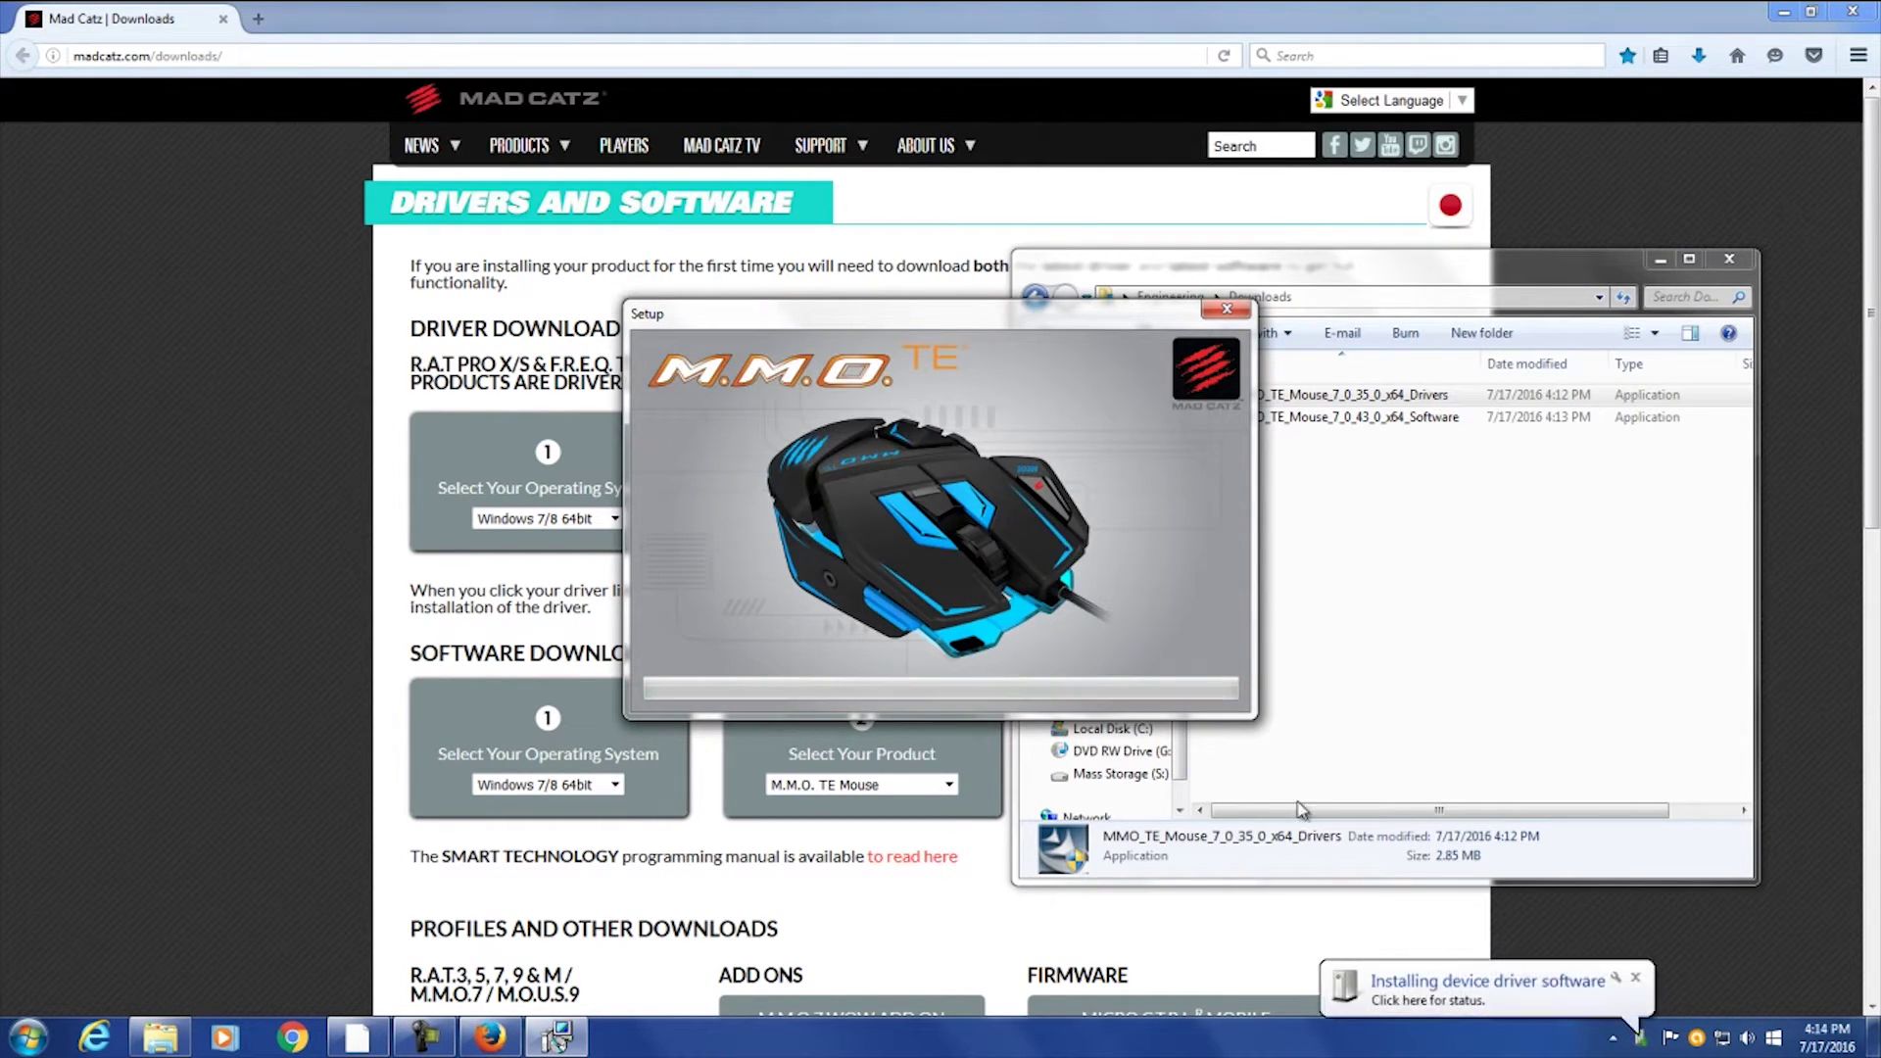
left_click(1411, 1000)
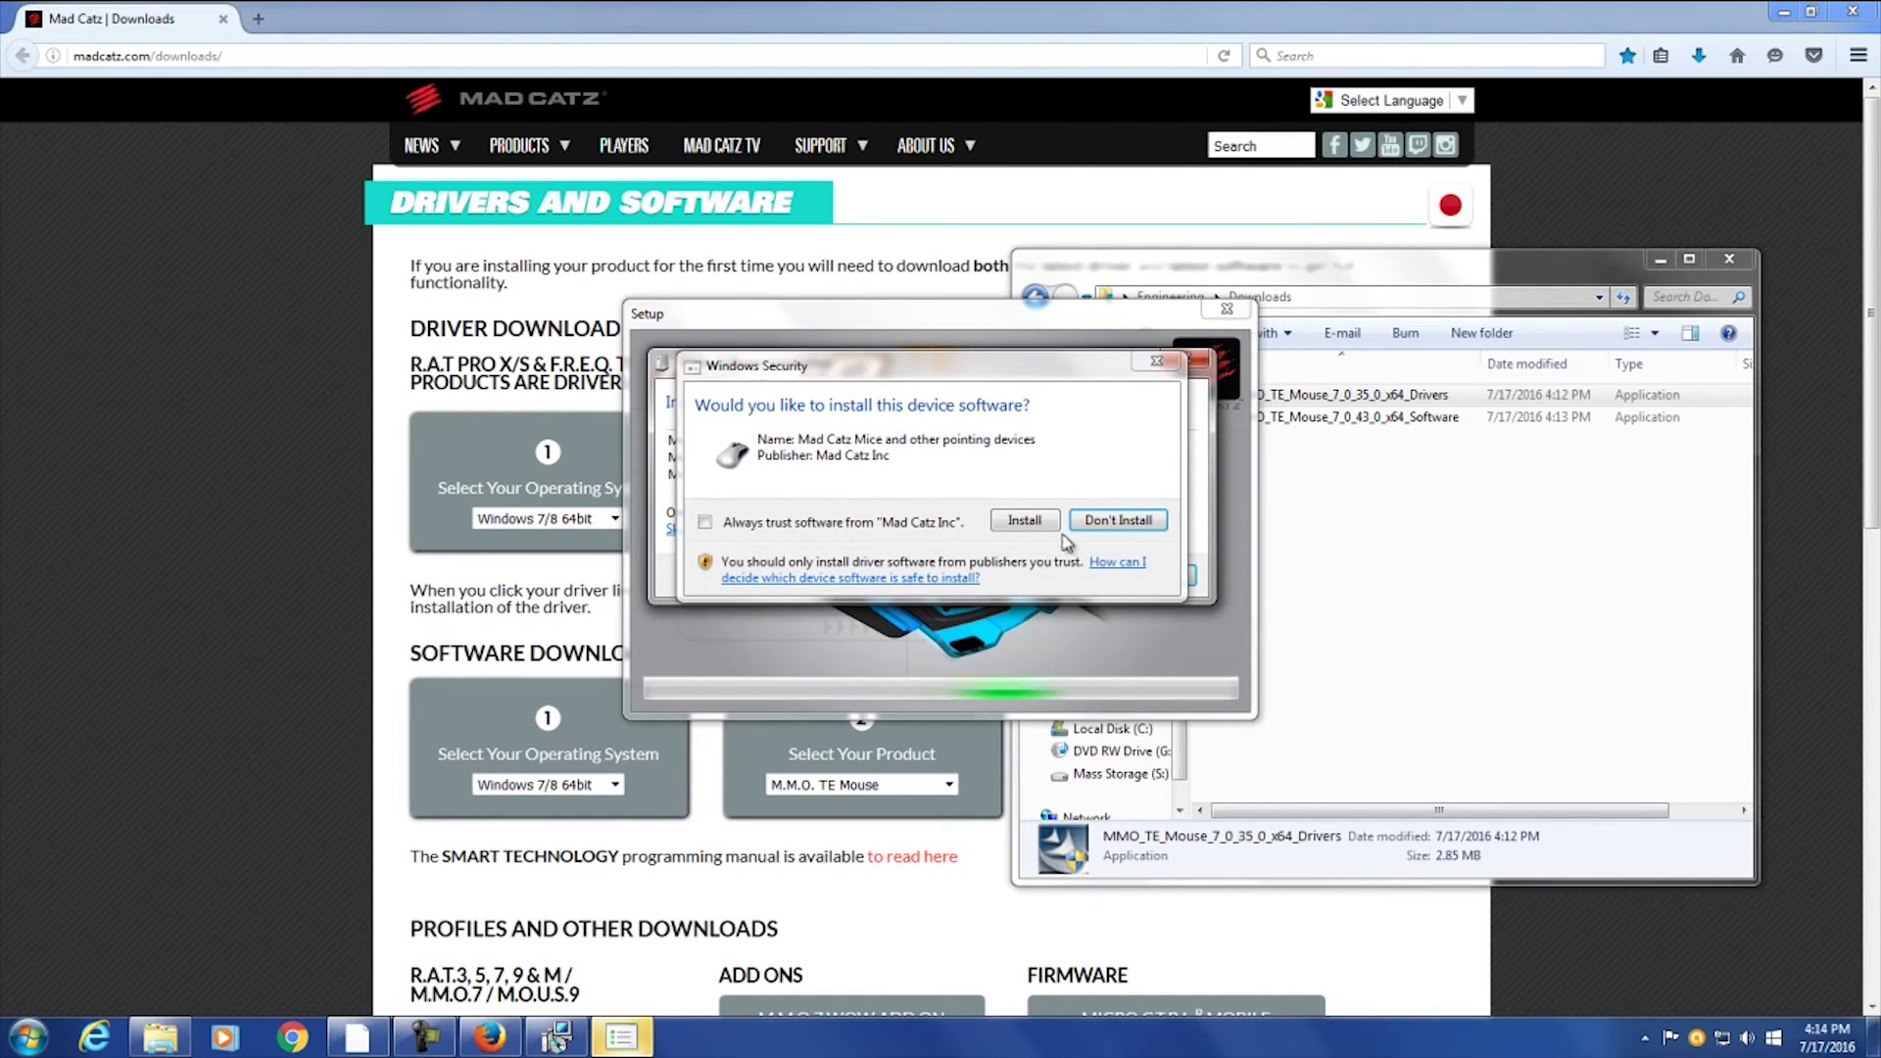
left_click(1024, 520)
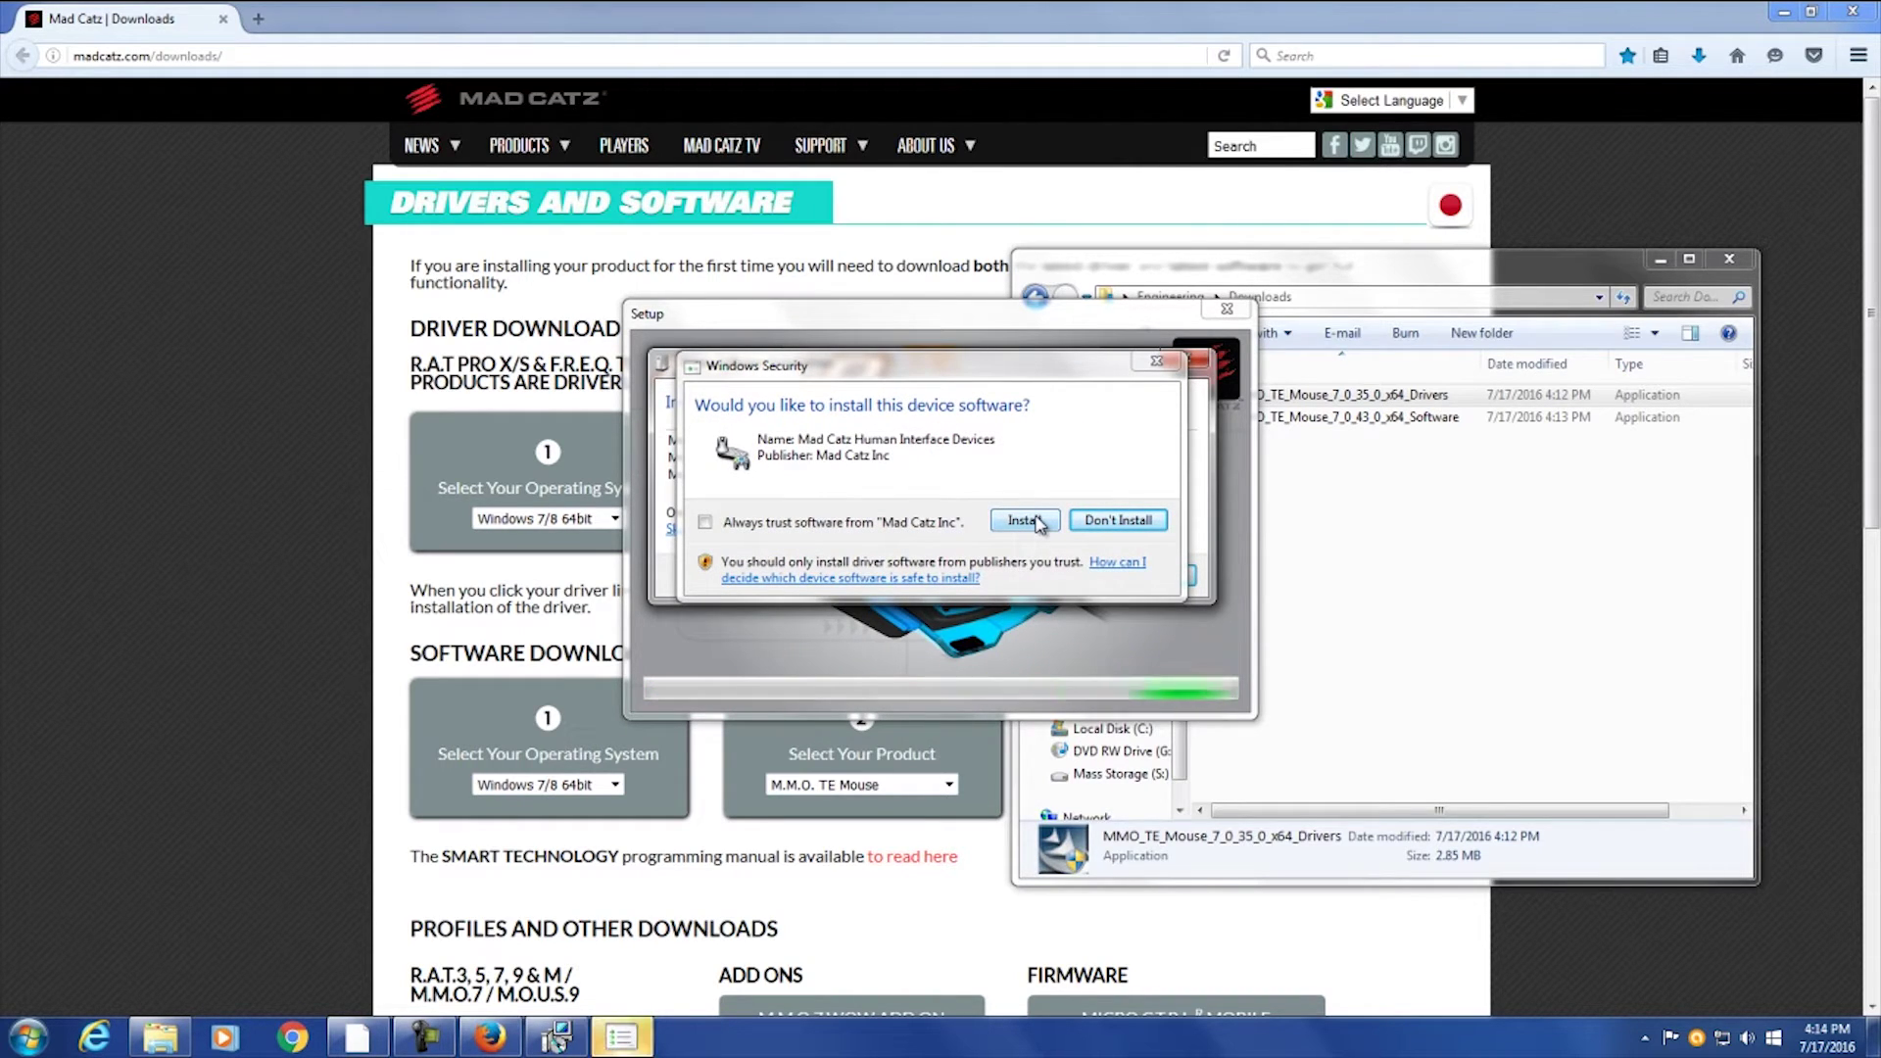
left_click(1039, 522)
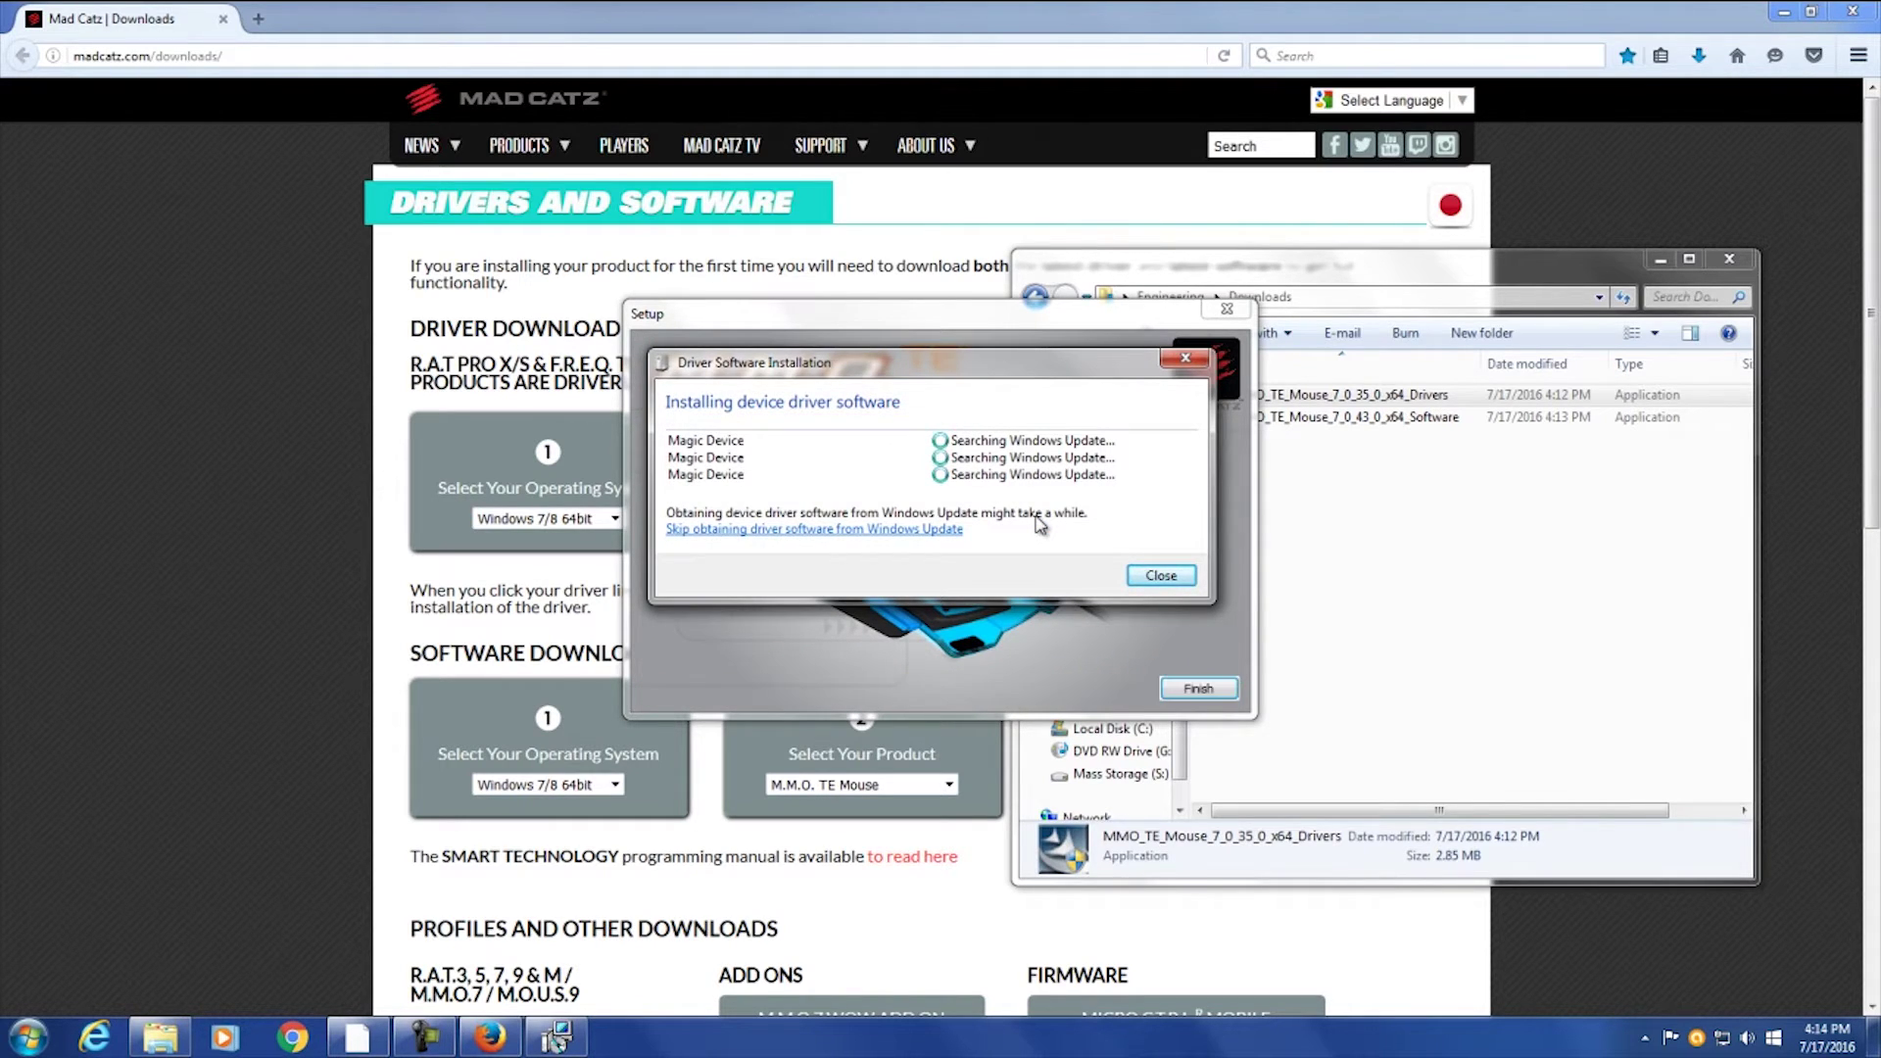
mouse_move(574, 1039)
left_click(1195, 690)
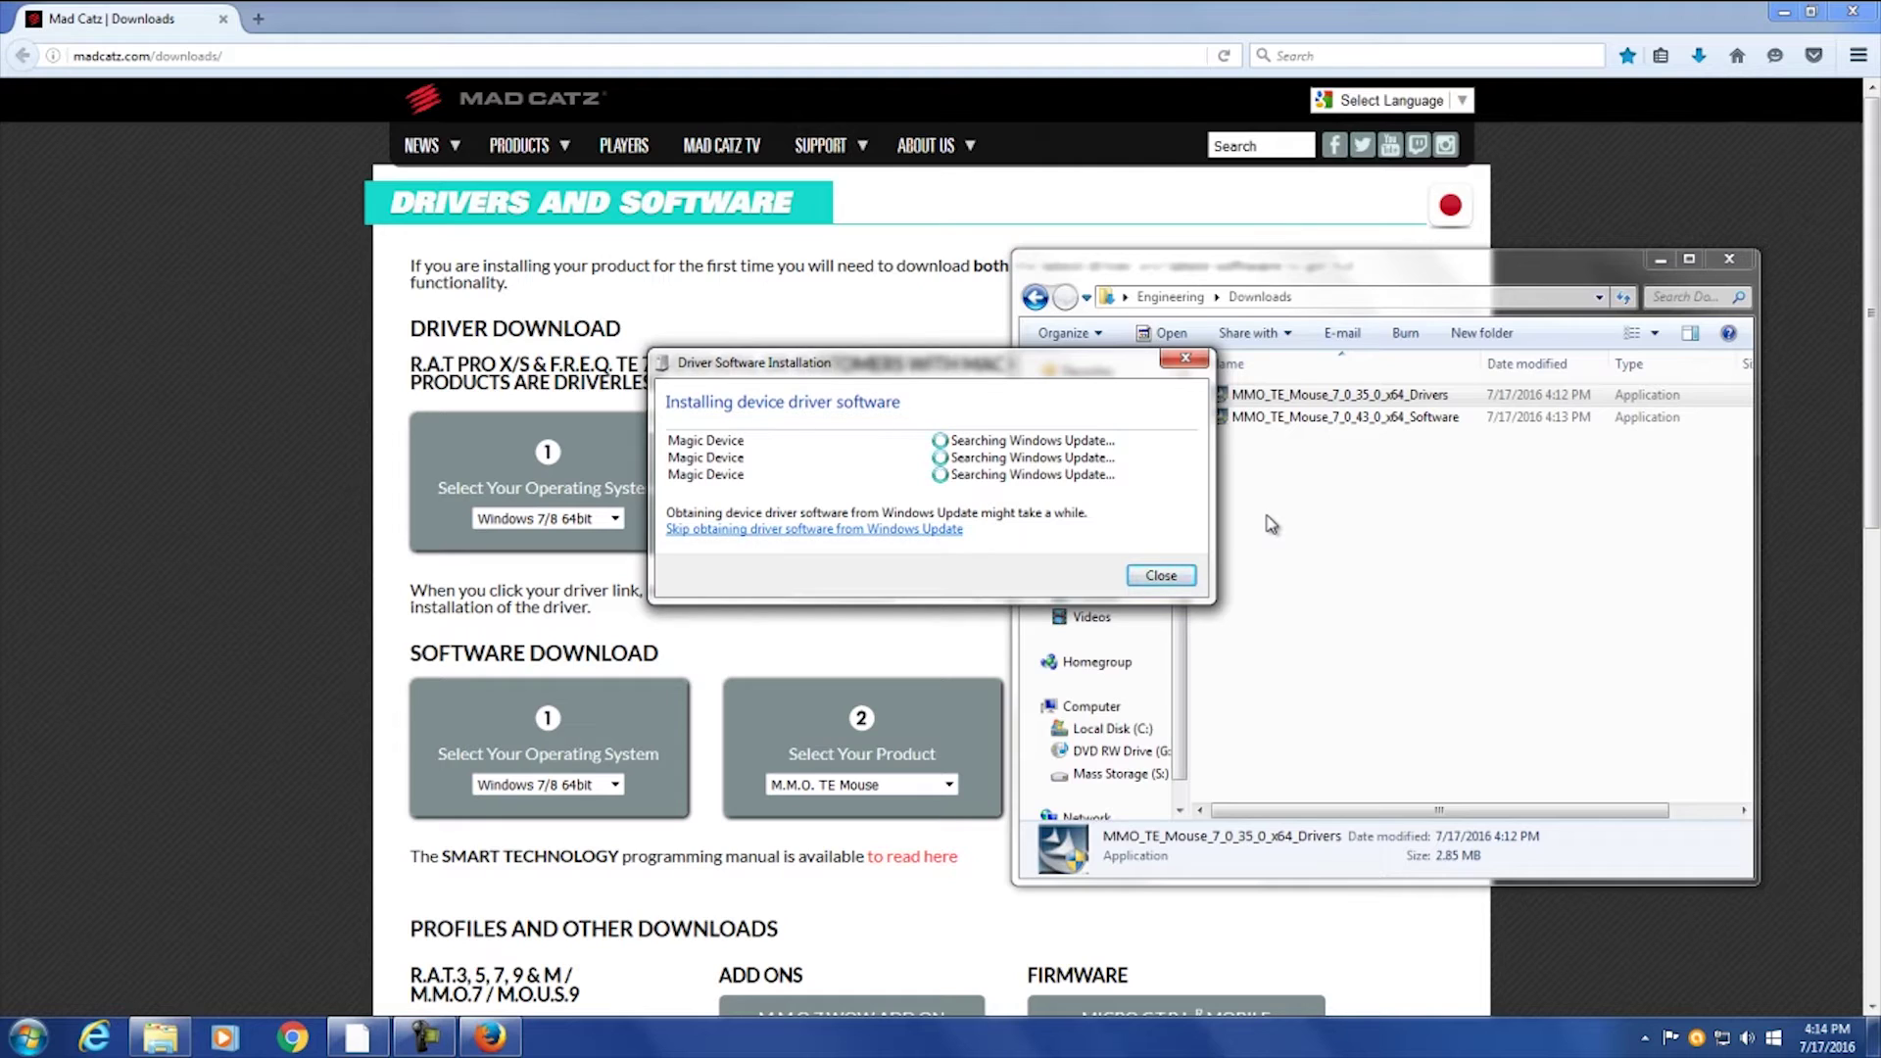
Launch the MMO_TE_Mouse_7_0_43_0_x64_Software.exe installer from Downloads
left_click(1287, 422)
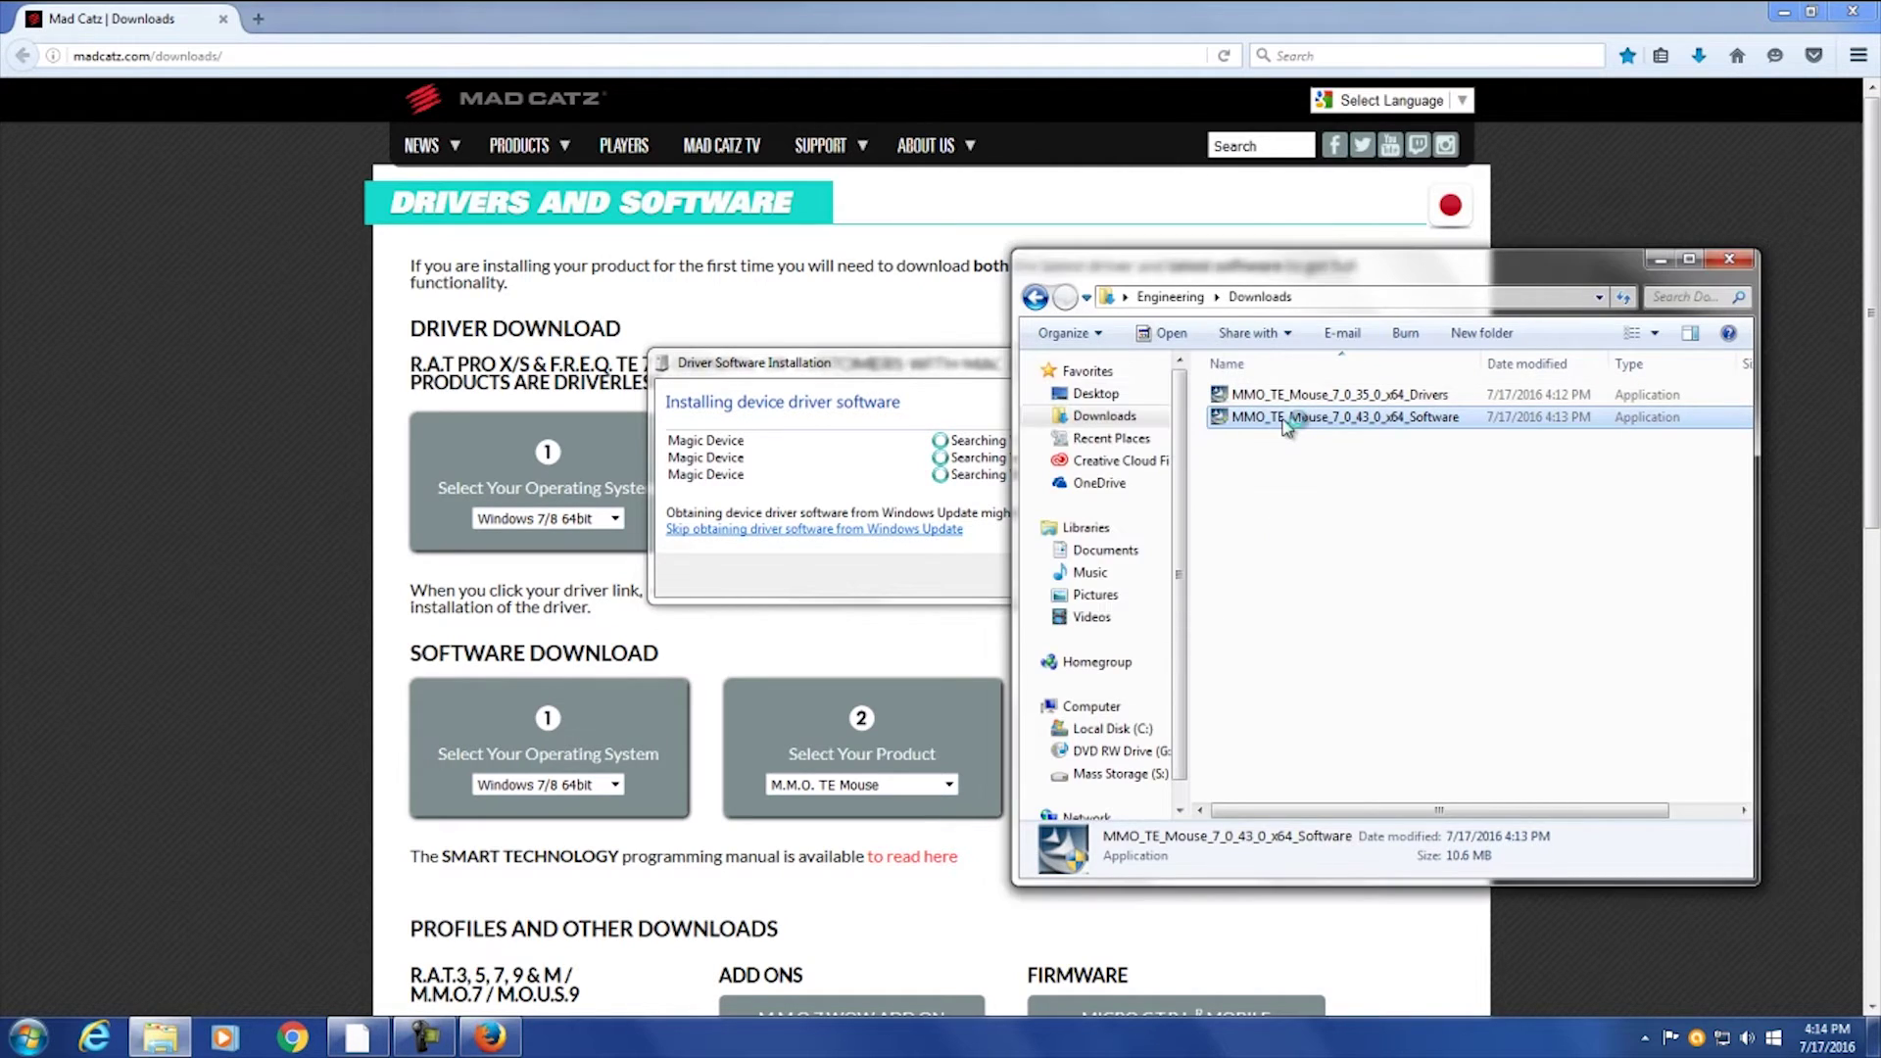
double_click(1286, 421)
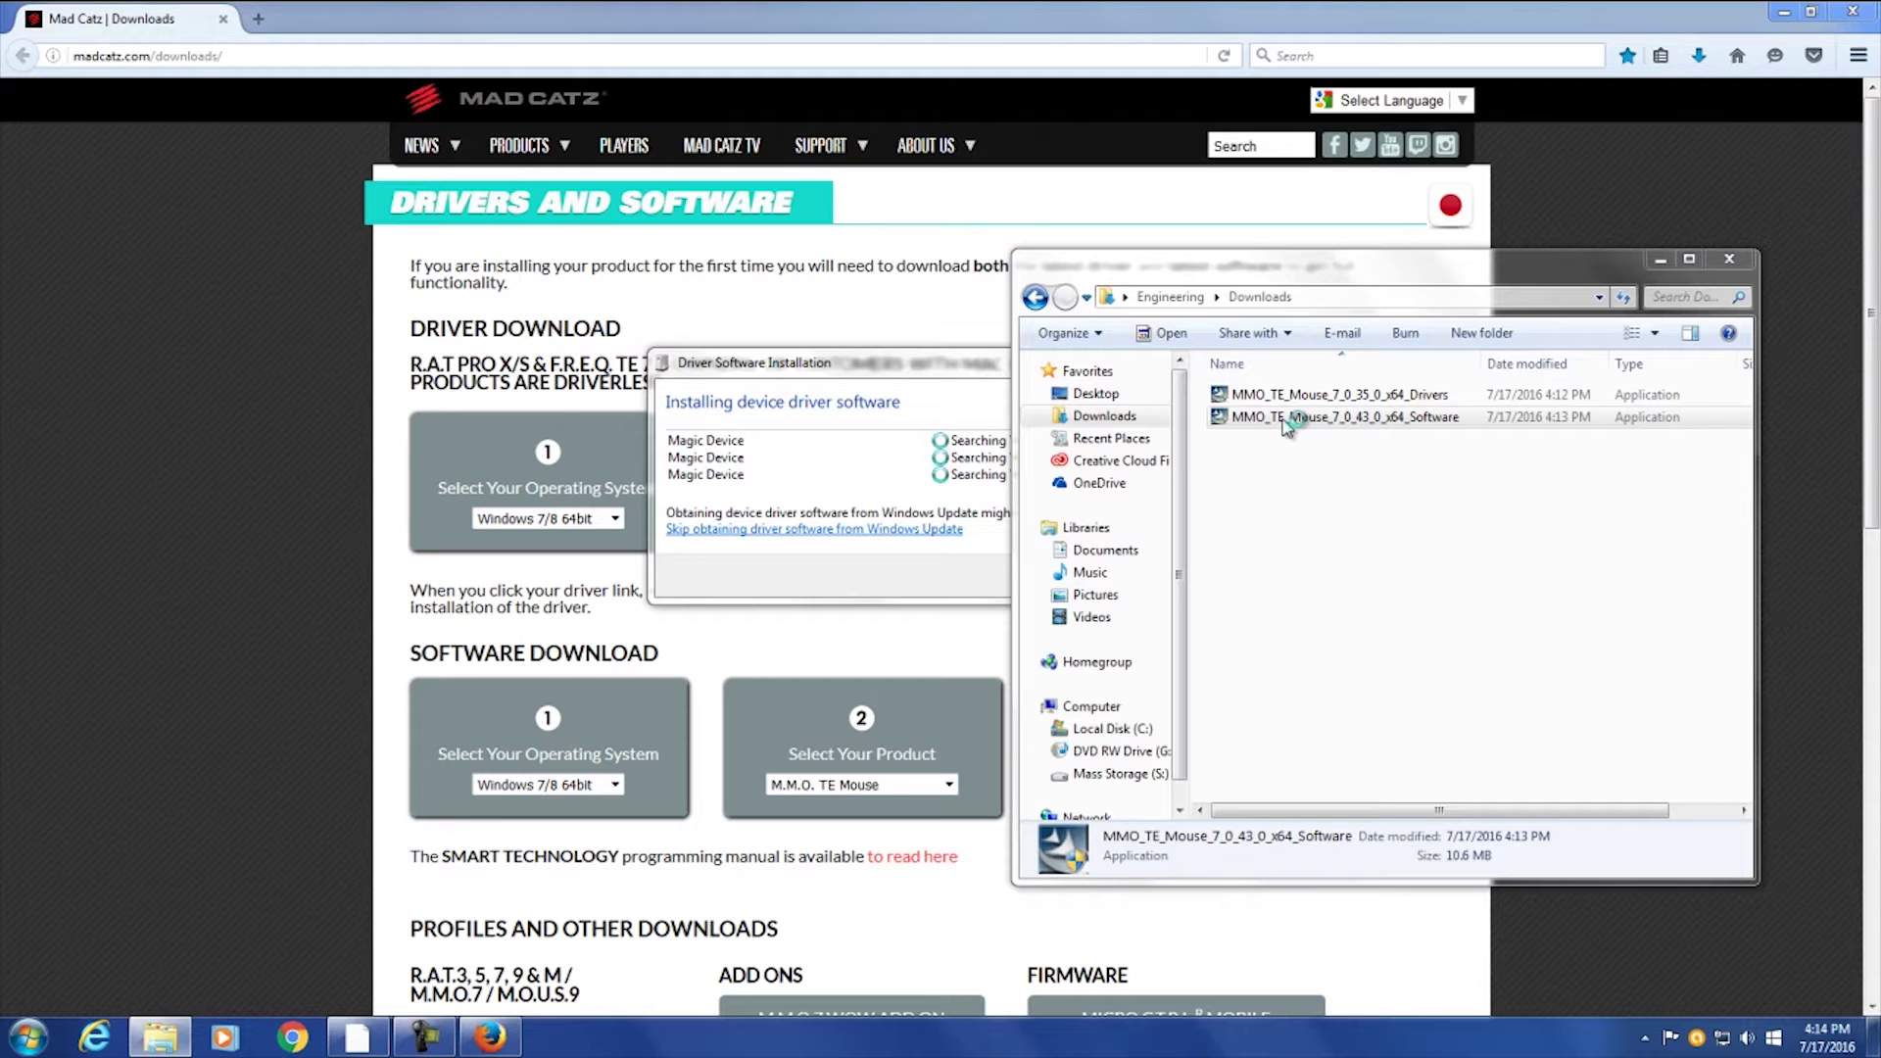
double_click(1284, 422)
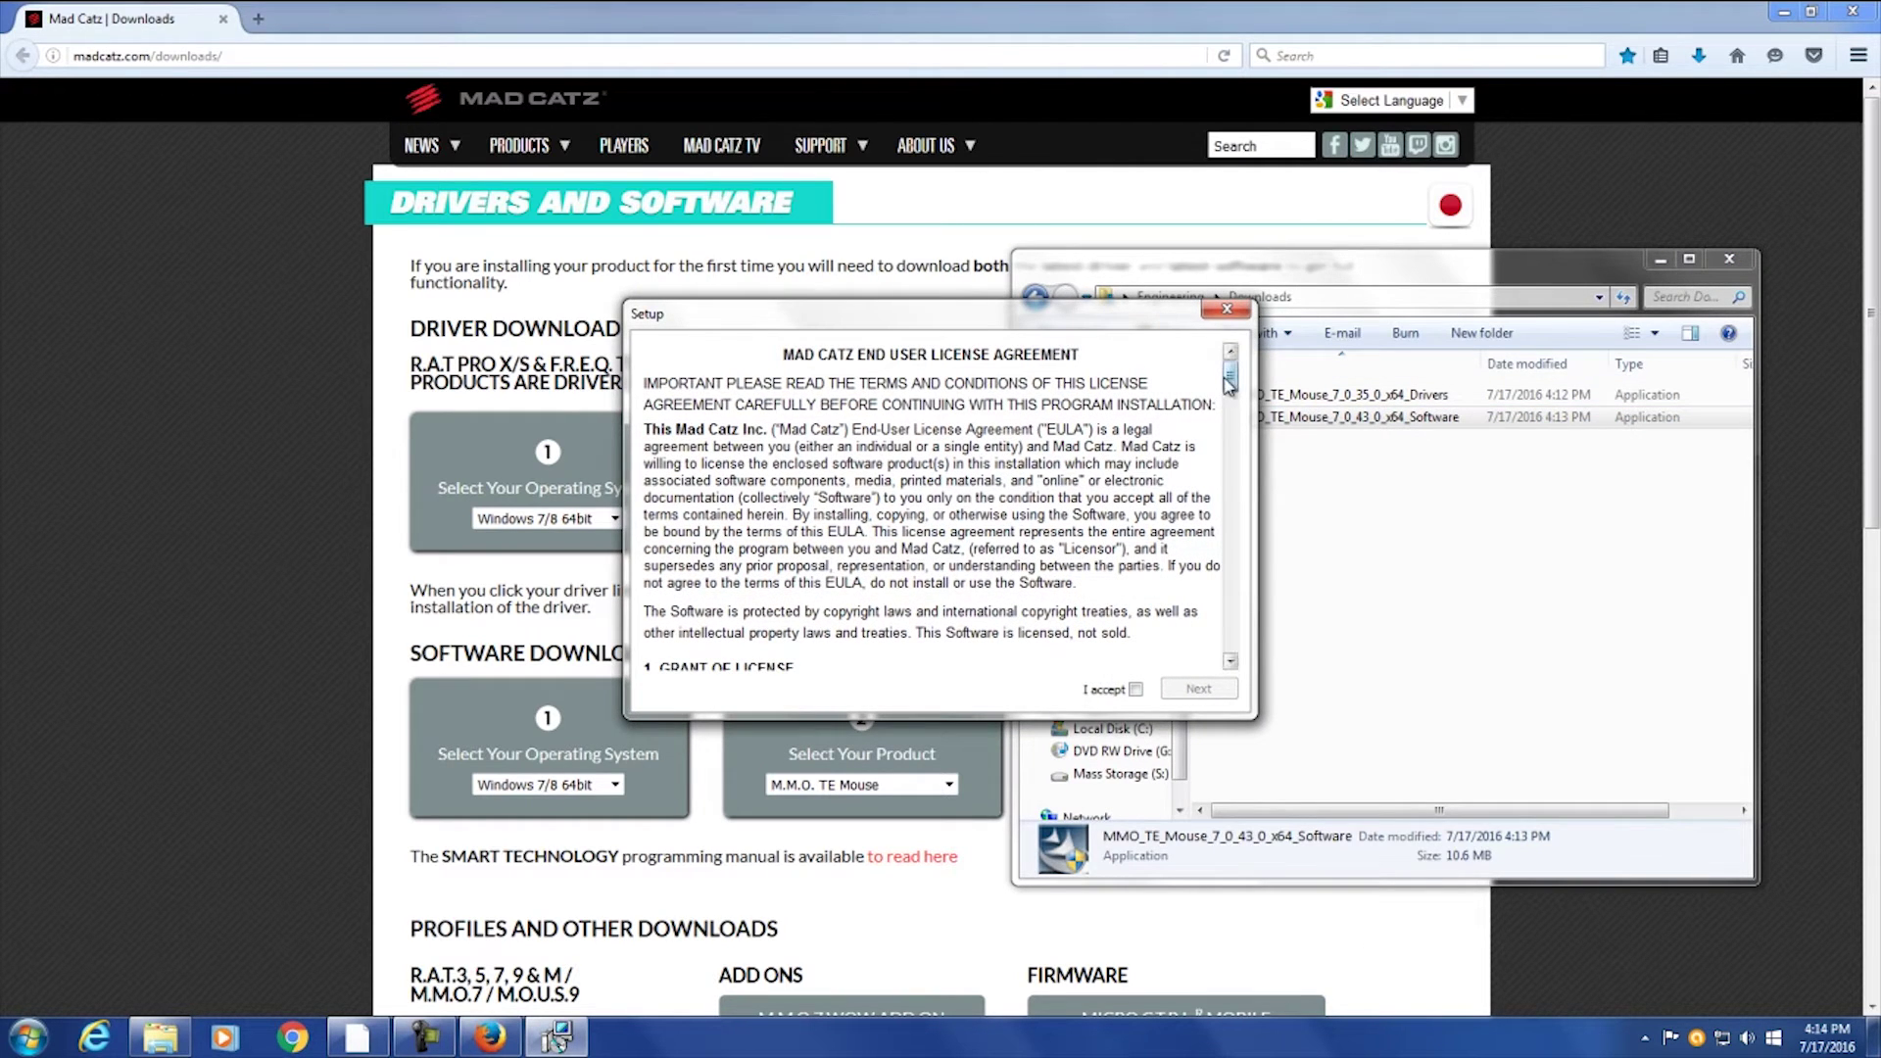
Accept the software licence, finish setup, dismiss the device-ready notice and close Firefox
left_click_drag(1231, 377, 1231, 674)
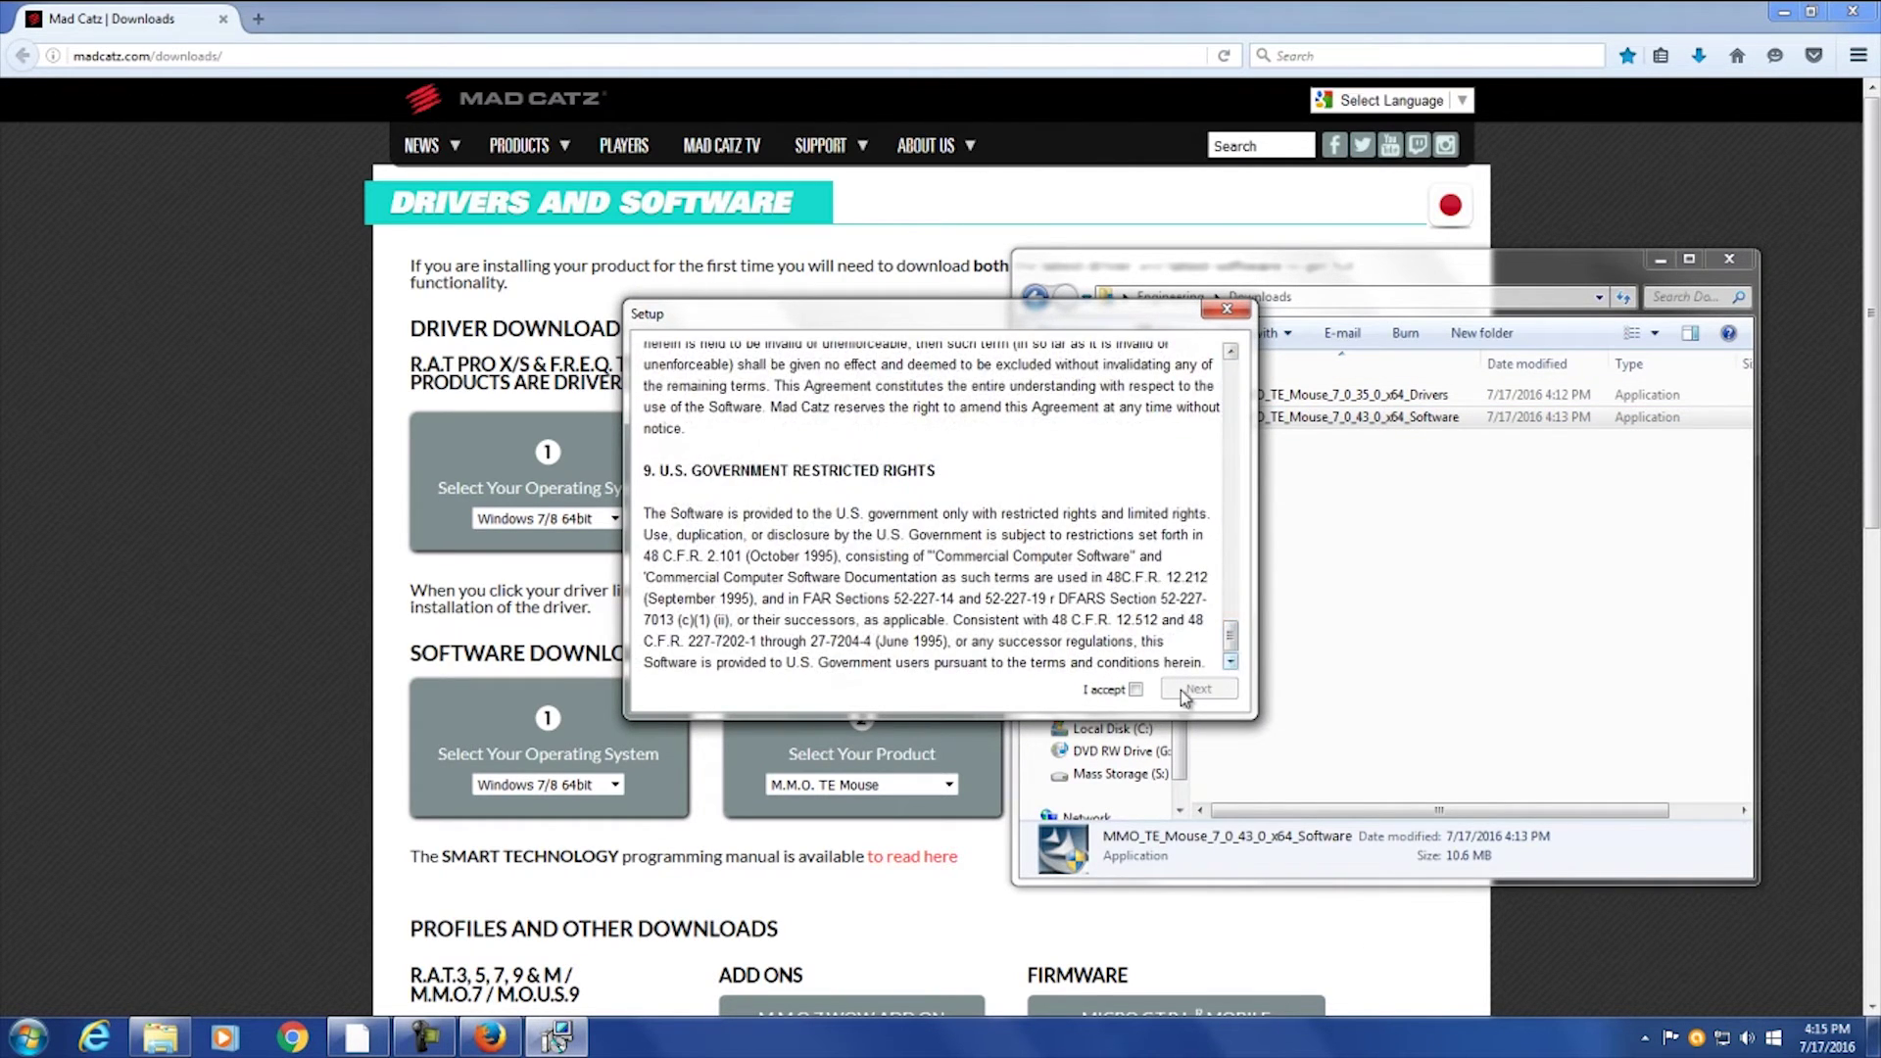
left_click(1135, 690)
left_click(1197, 689)
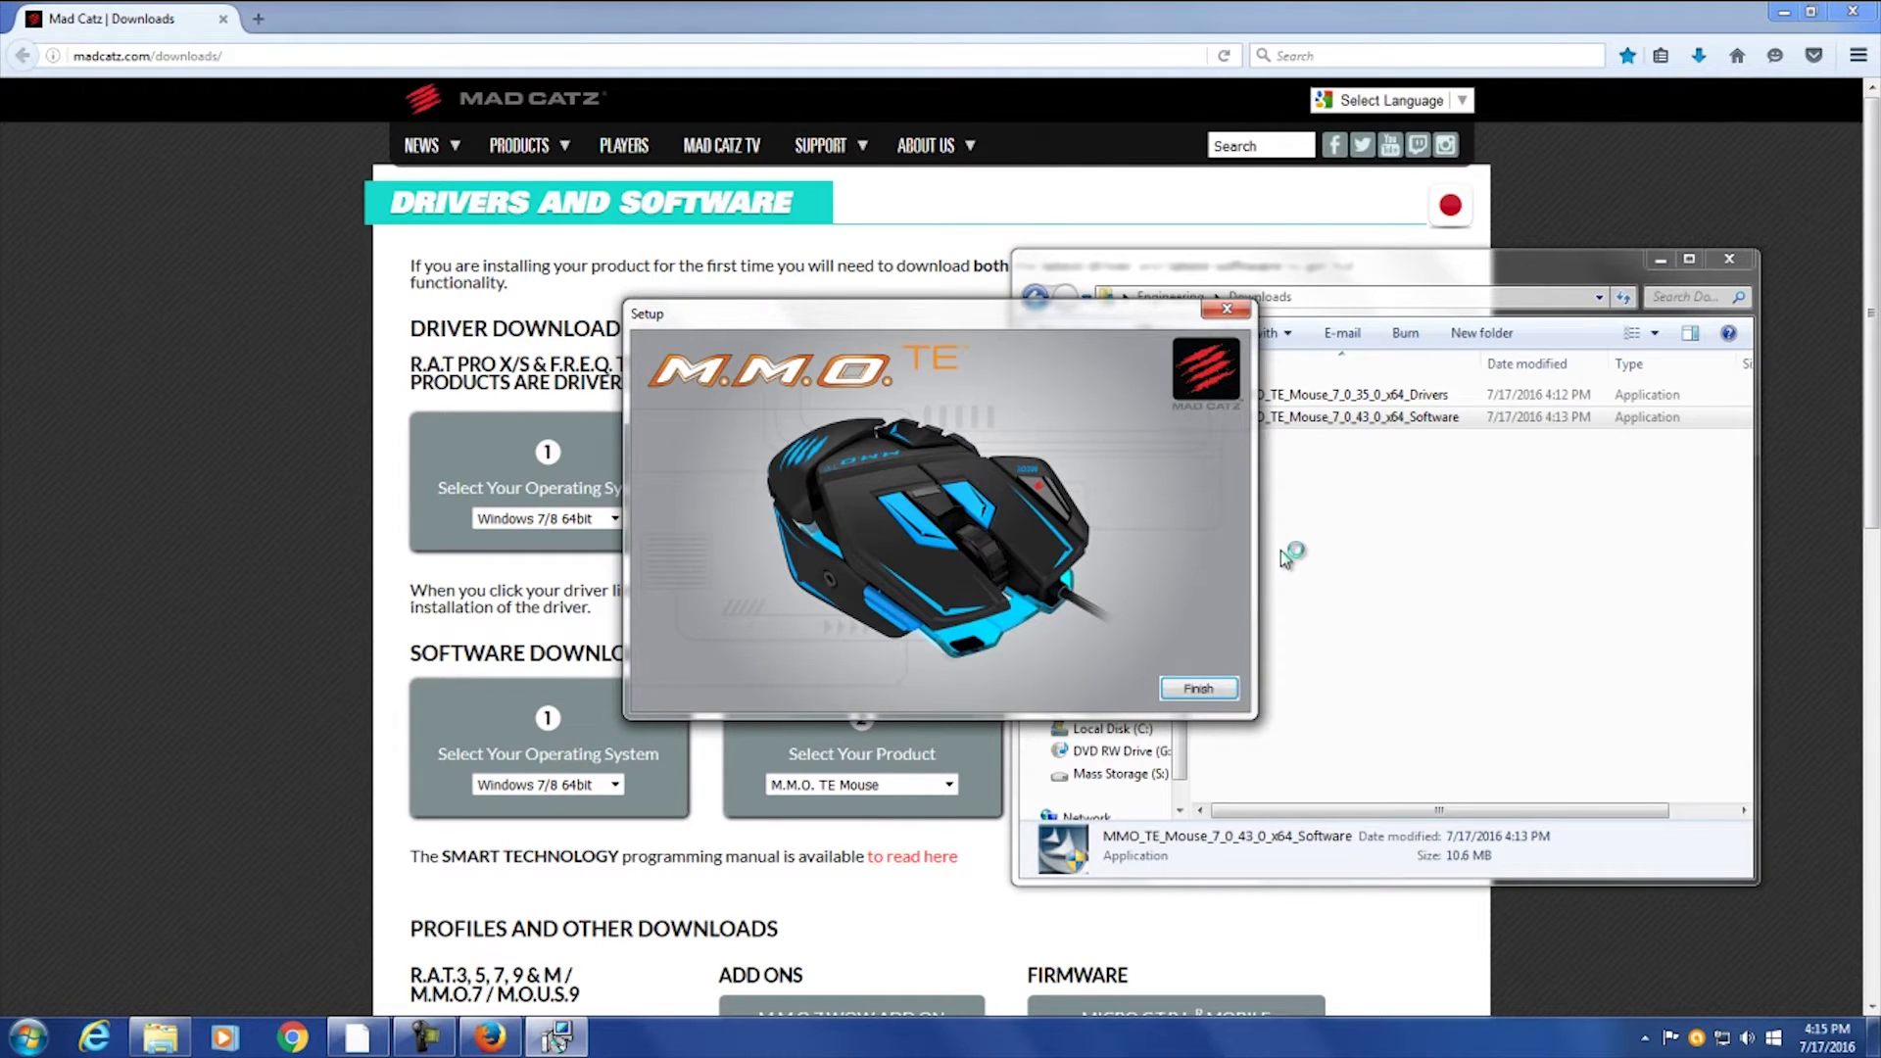
left_click(1215, 691)
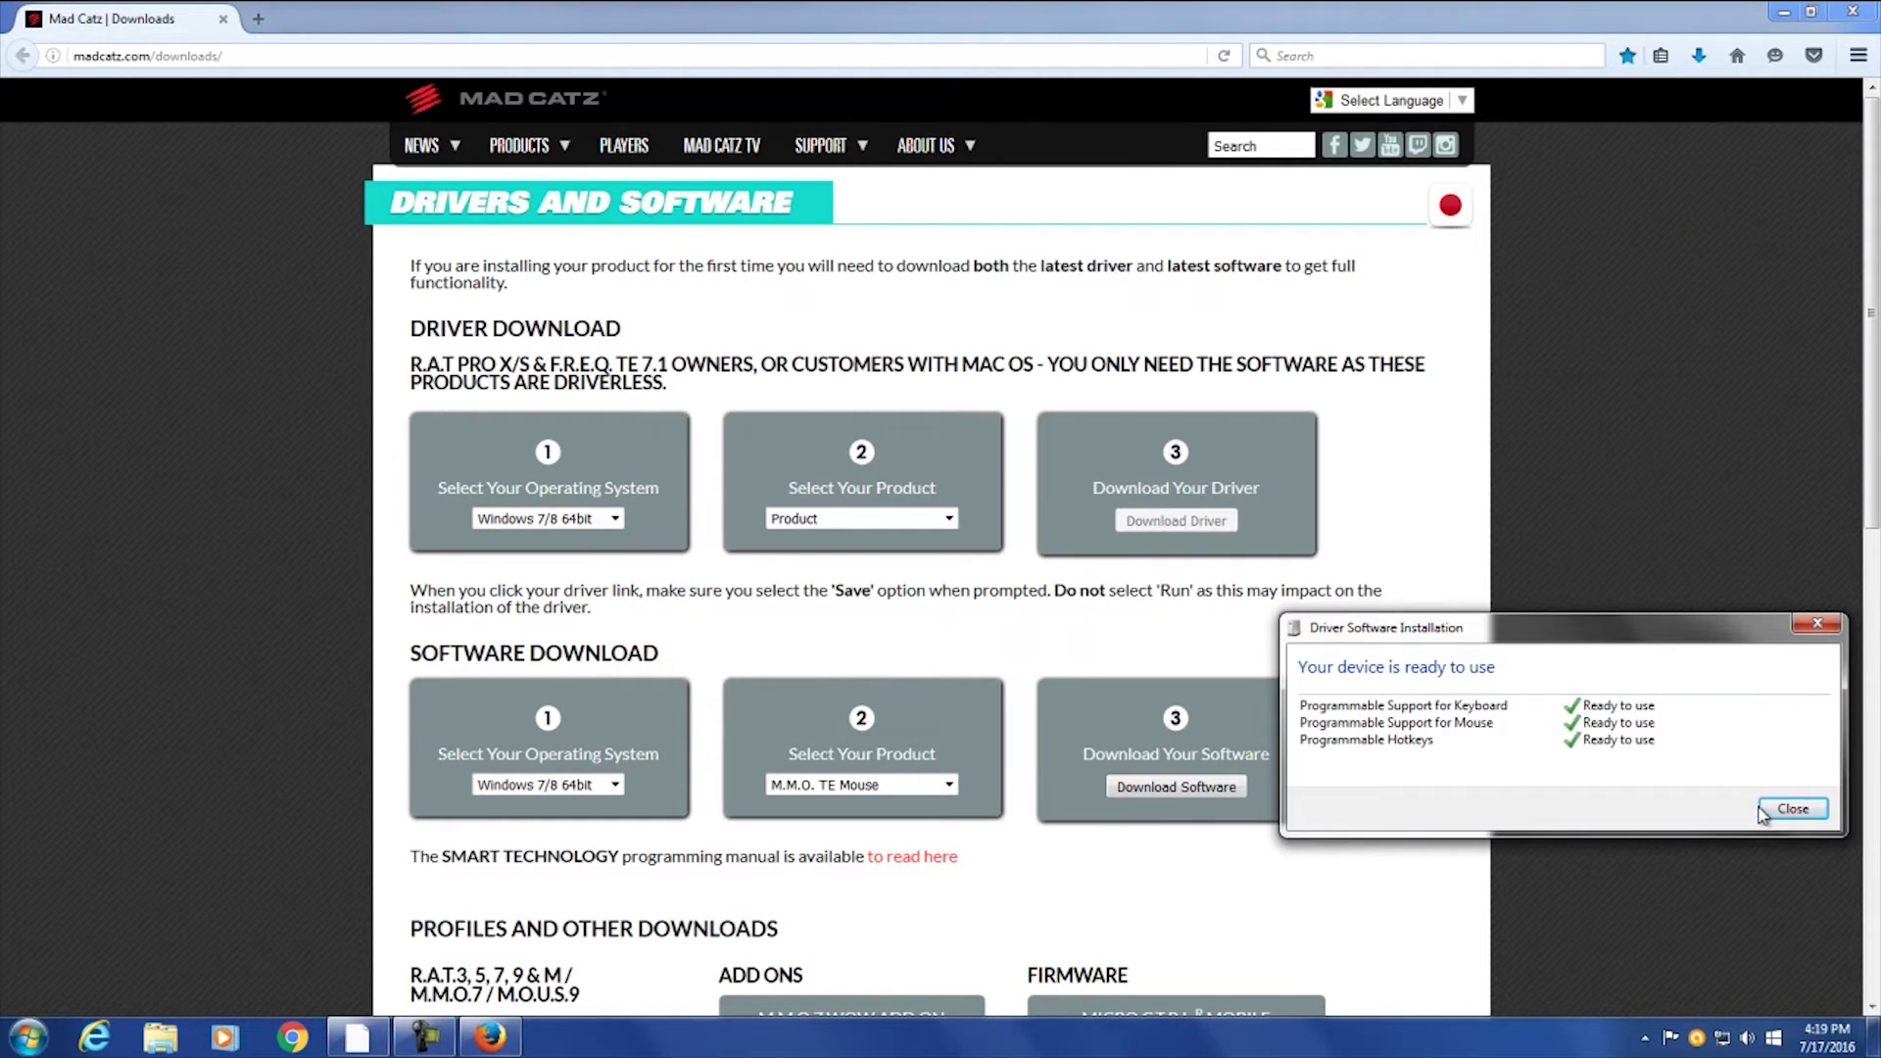
left_click(1764, 813)
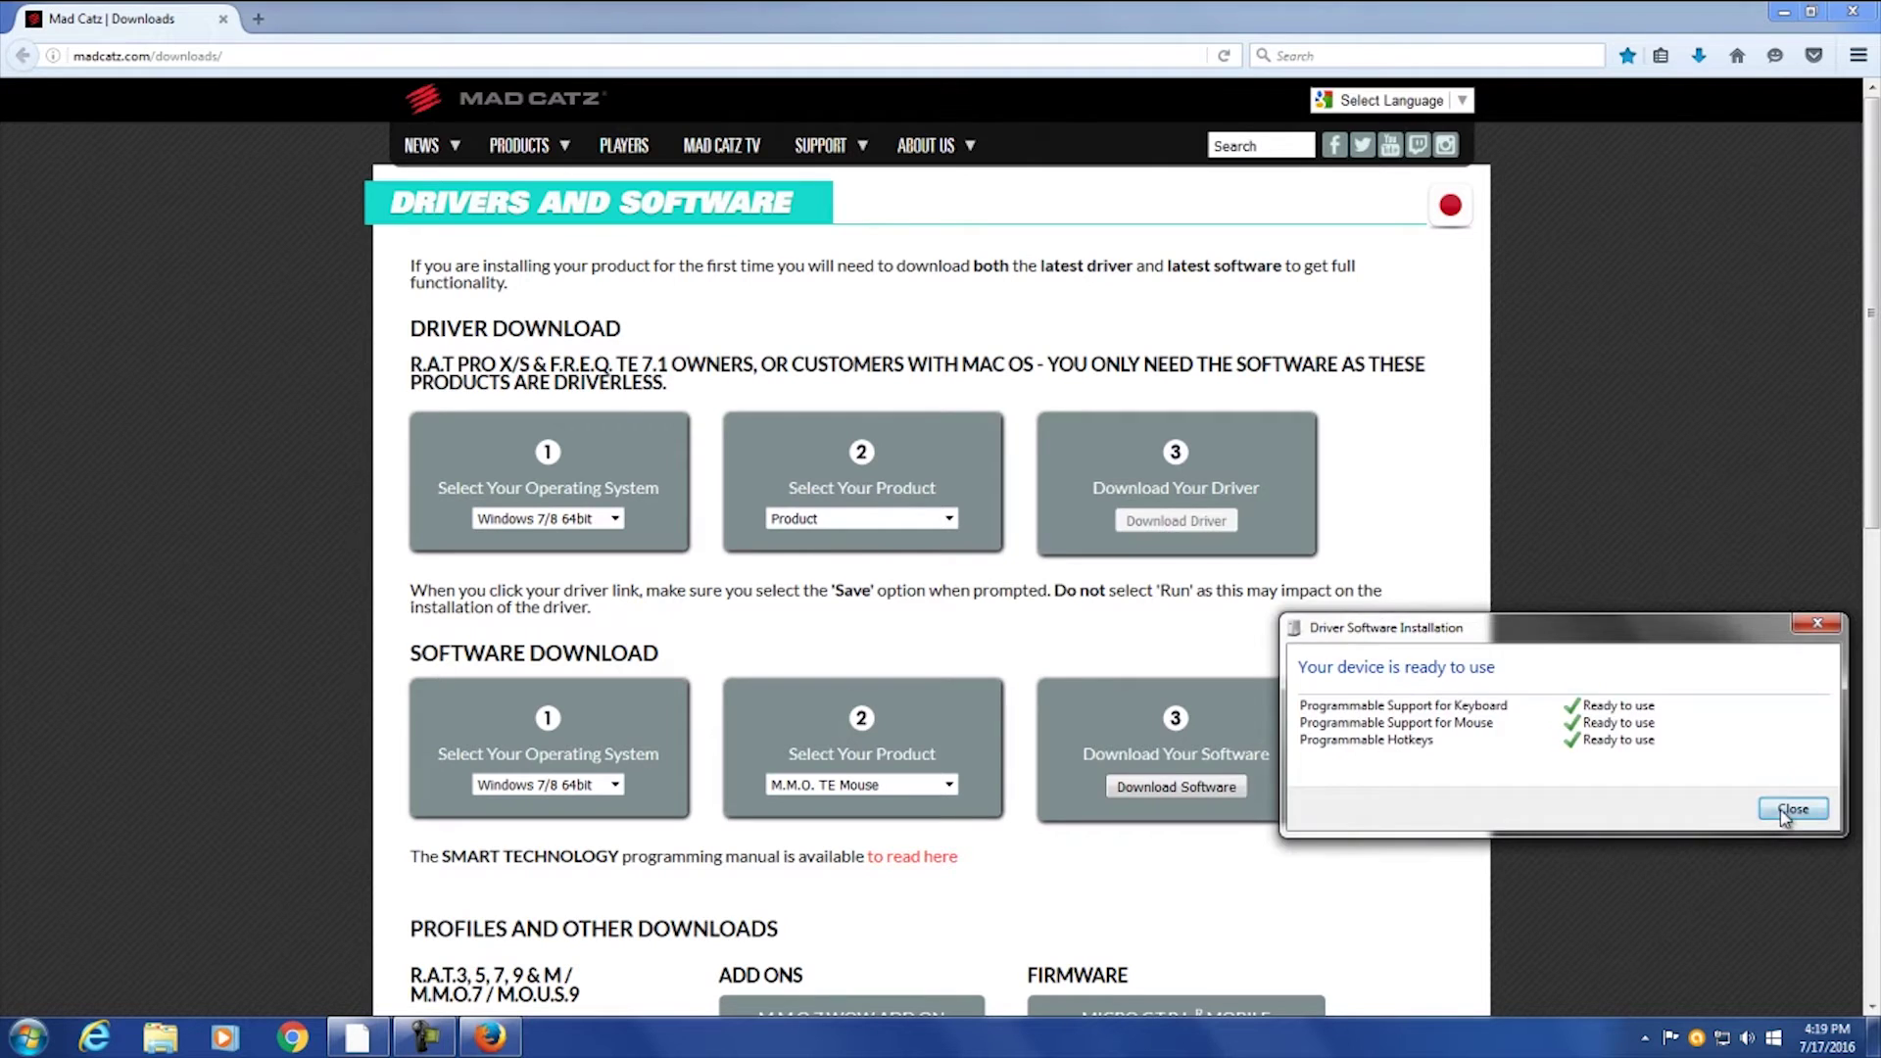
left_click(1853, 11)
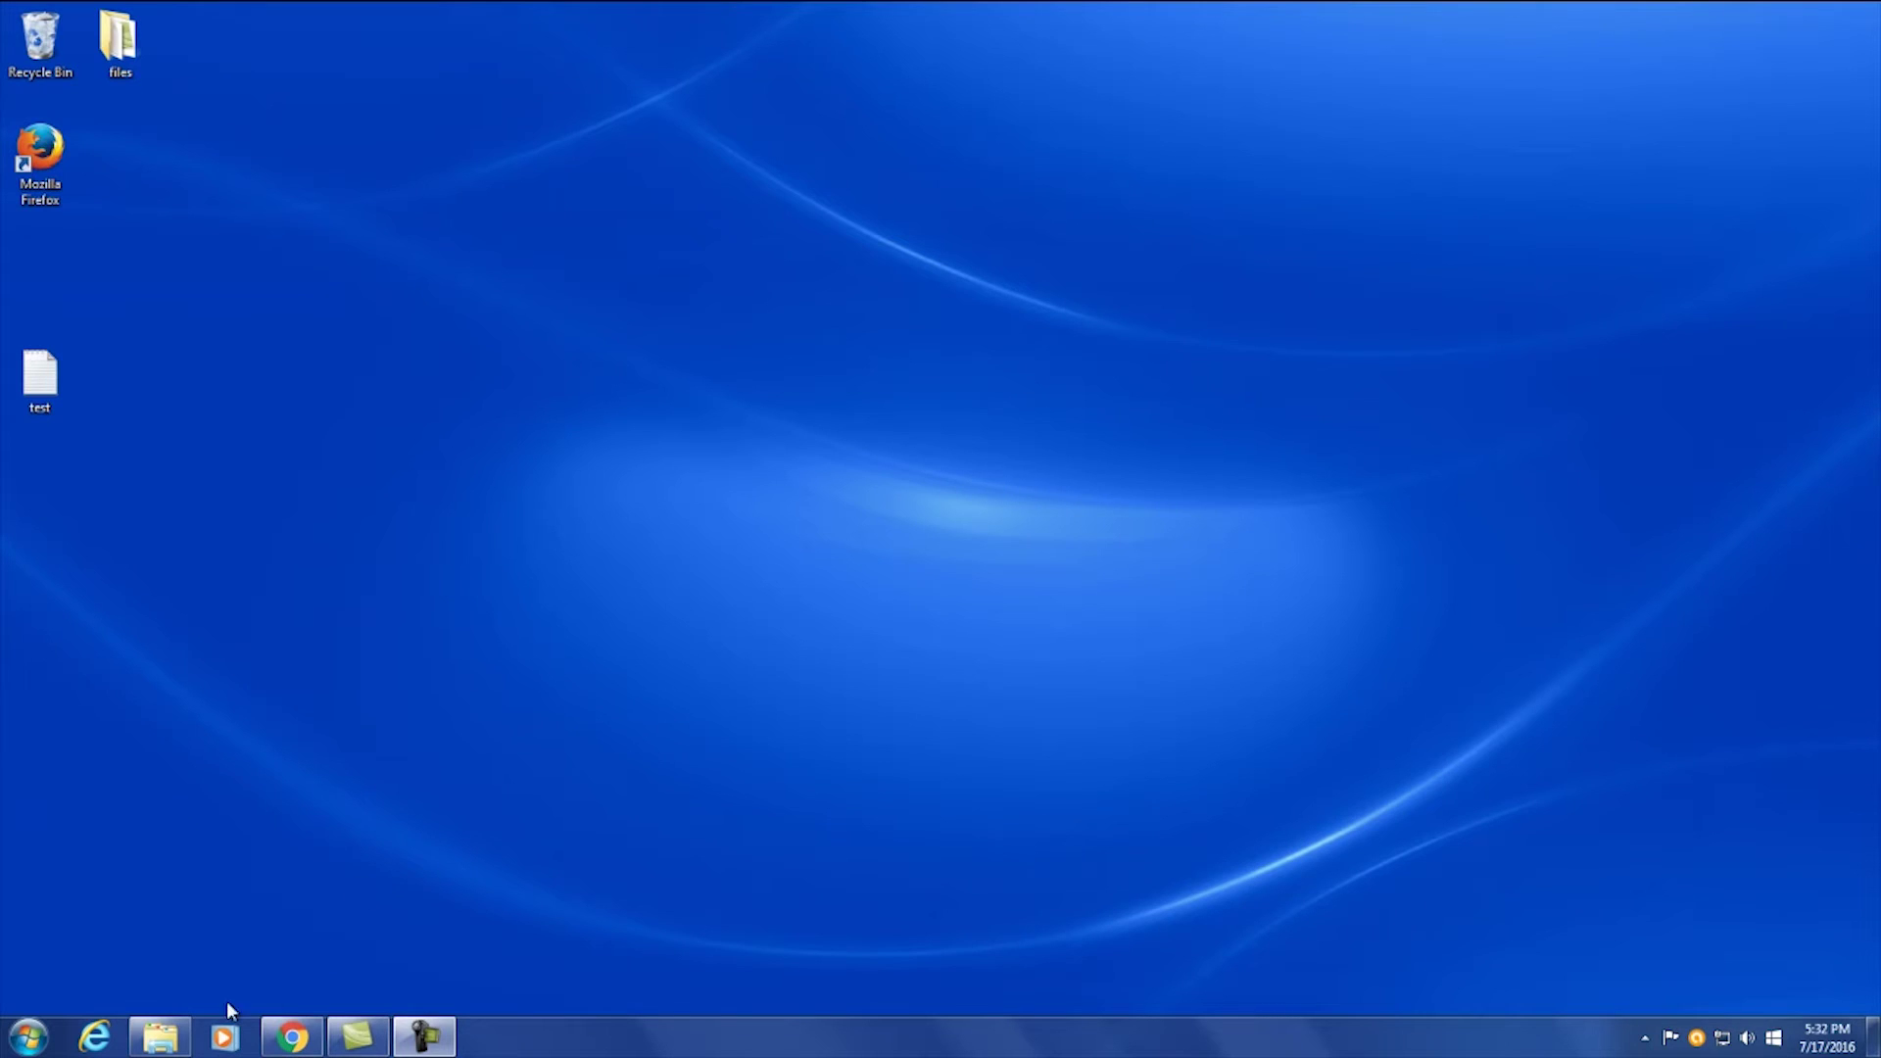
Send the A.P.P. application in C:\Program Files\Mad Catz\M.M.O.TE to the desktop
left_click(160, 1037)
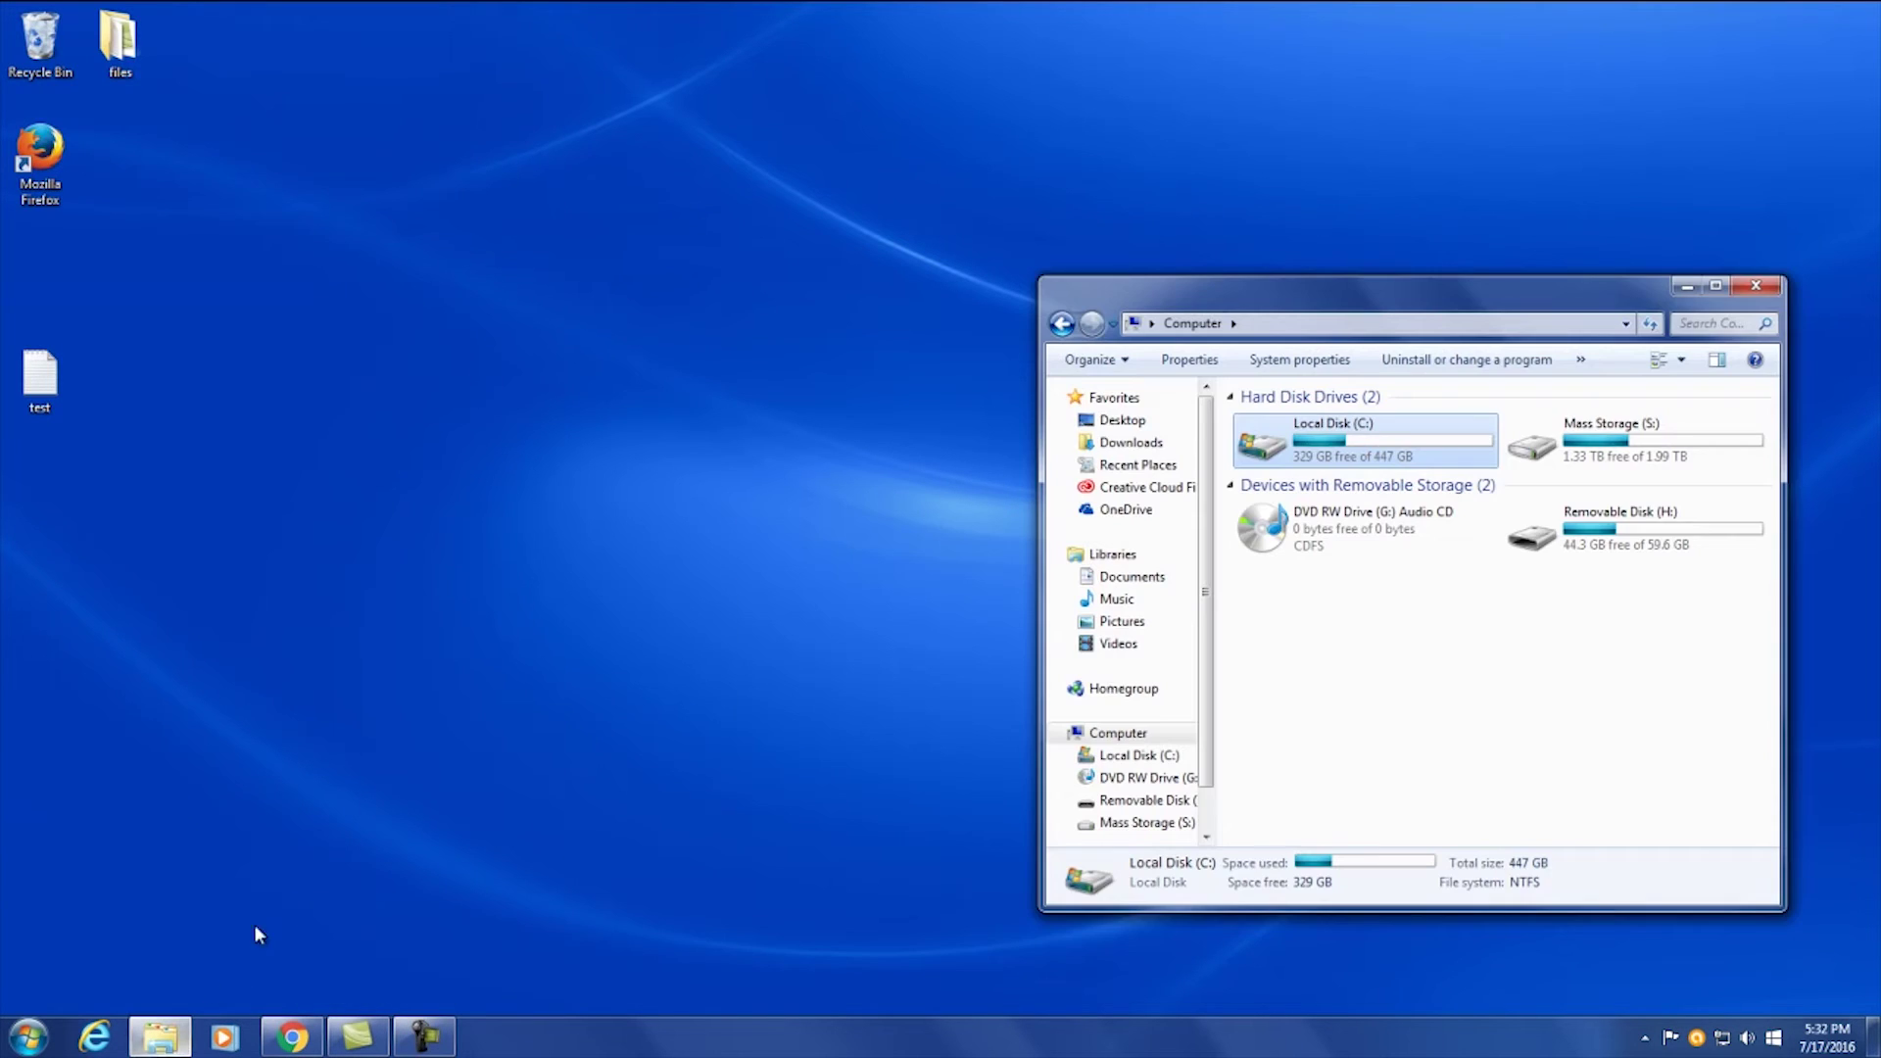
double_click(1269, 449)
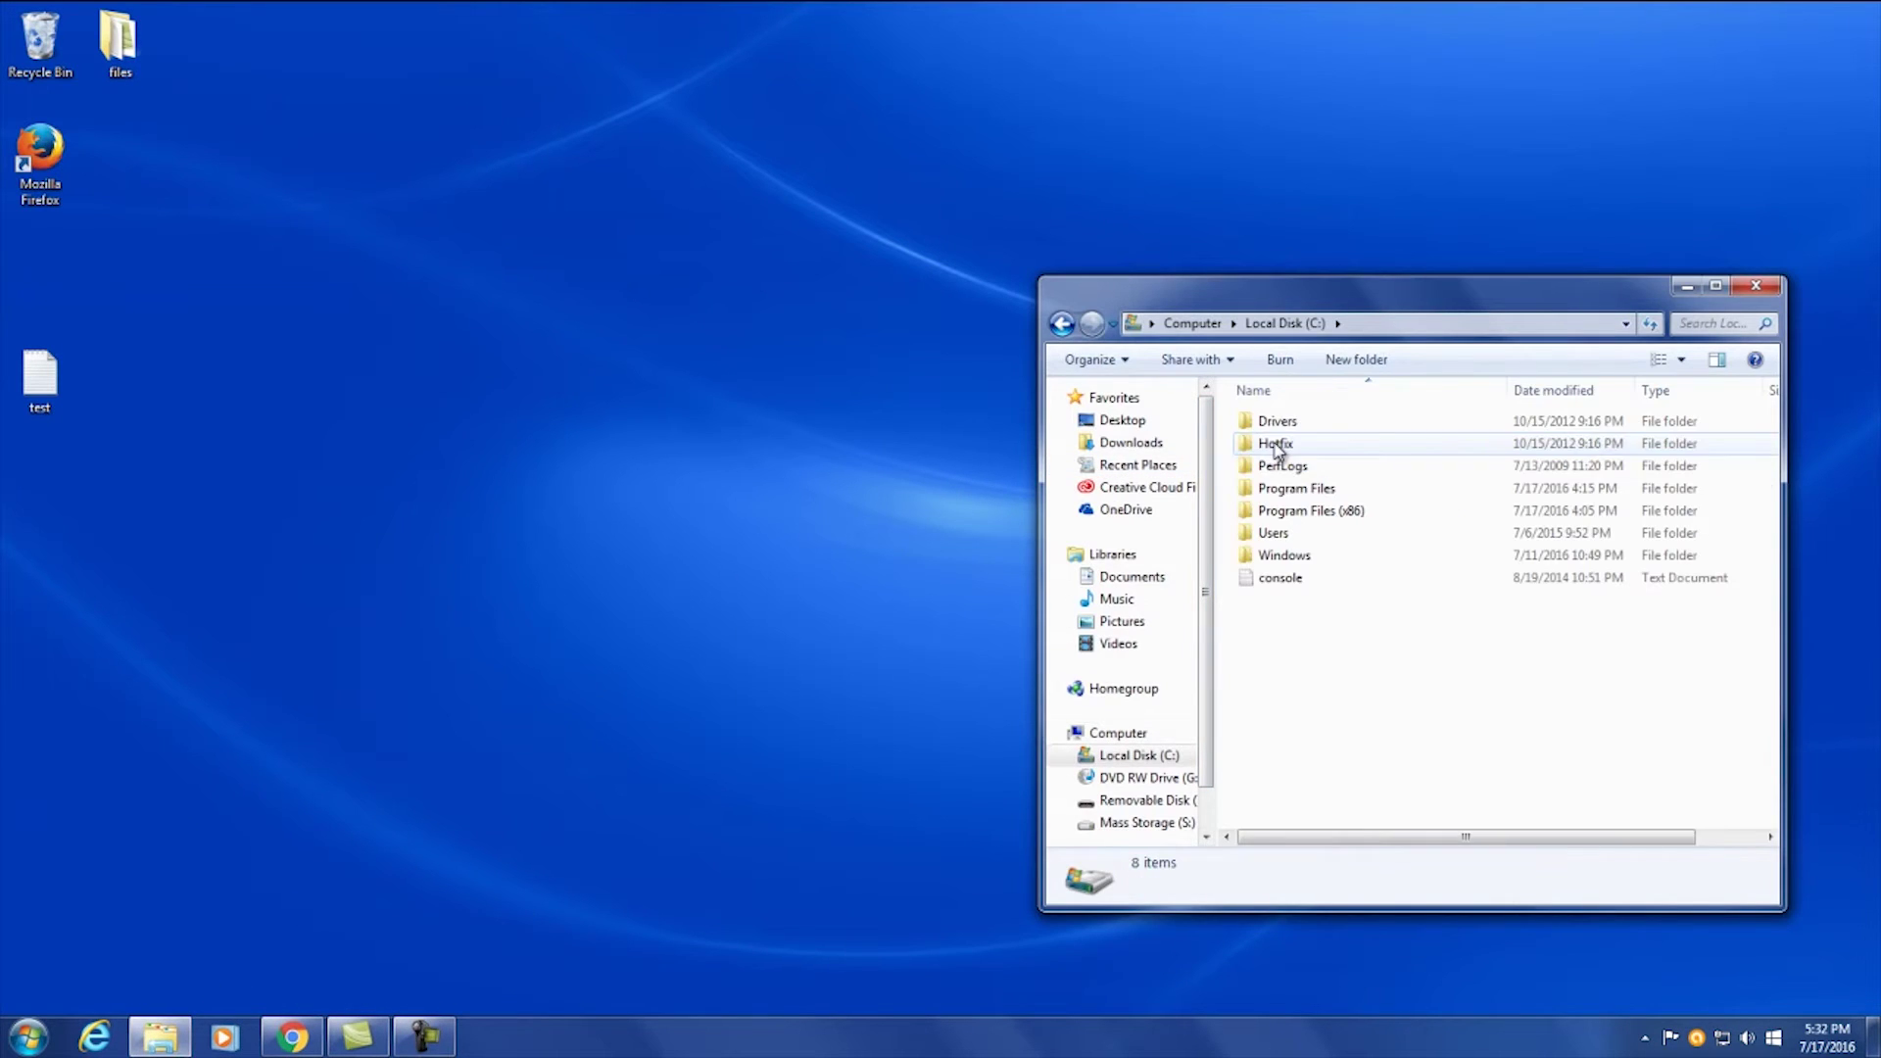
double_click(1301, 490)
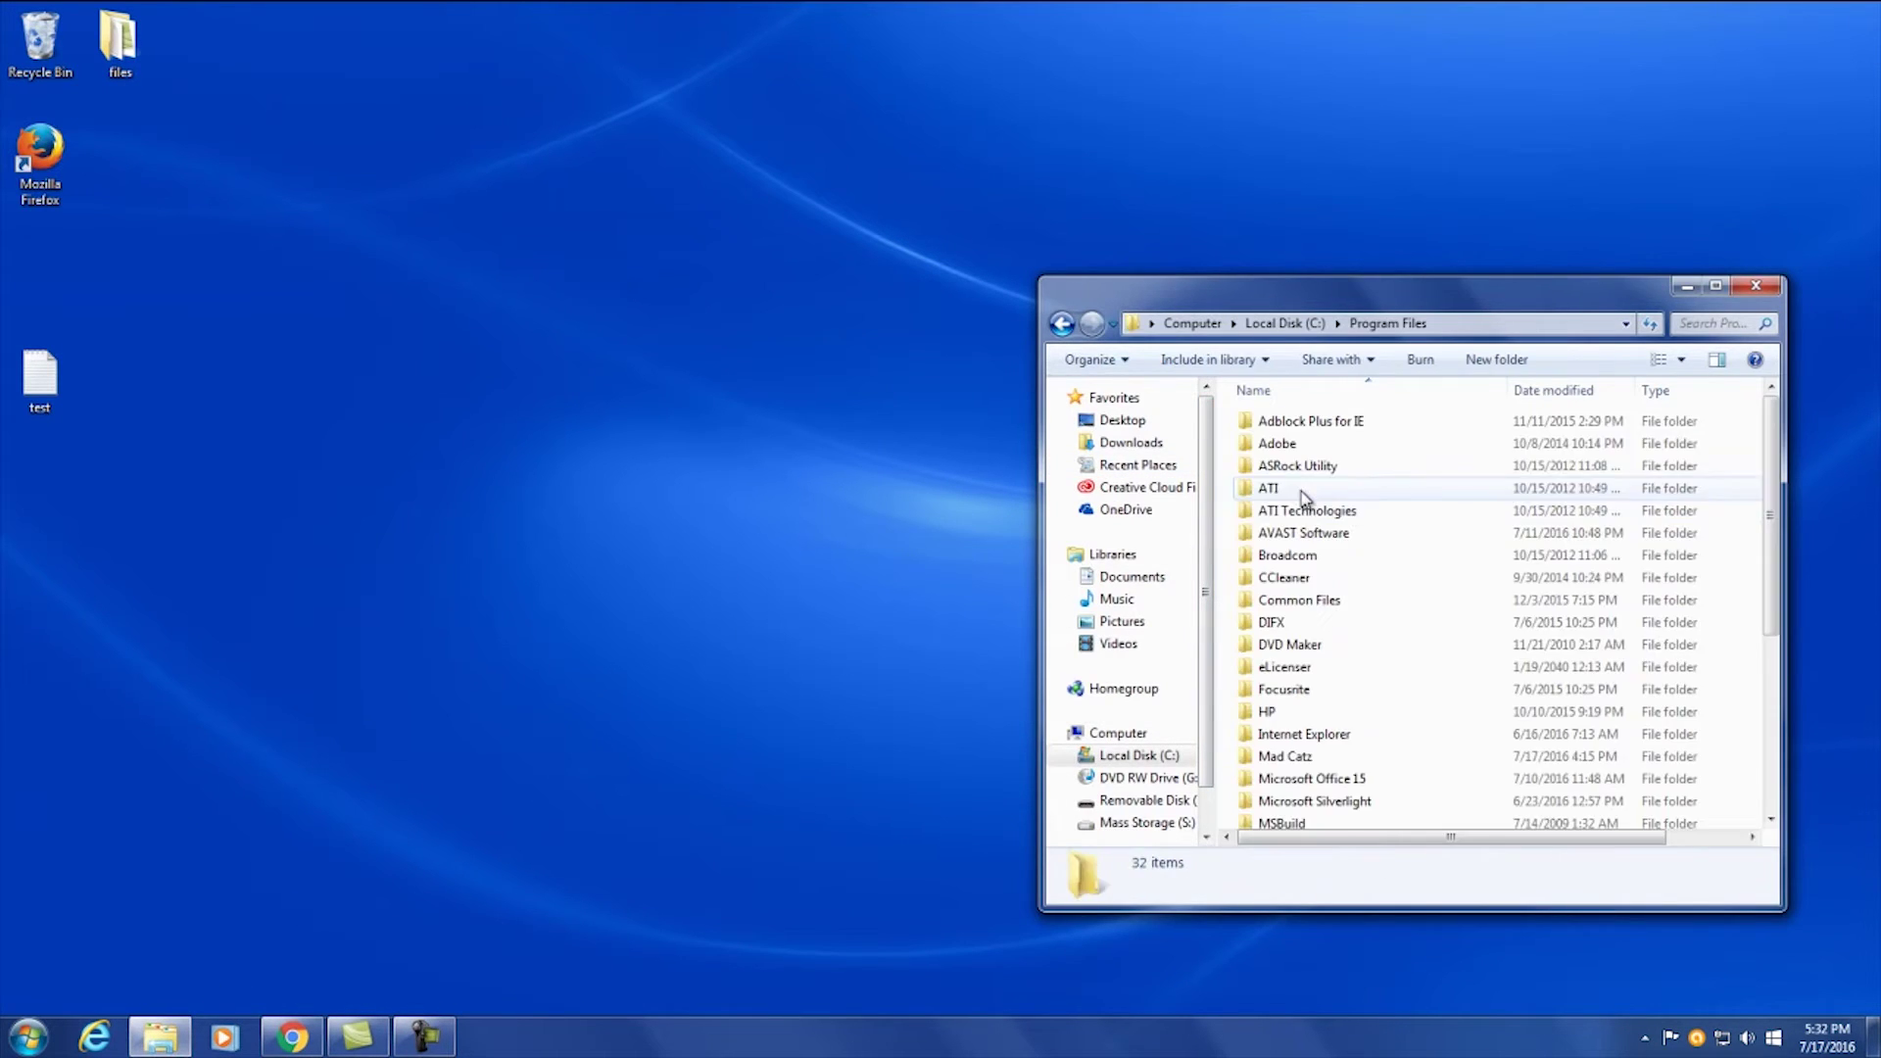
double_click(1319, 761)
double_click(1299, 433)
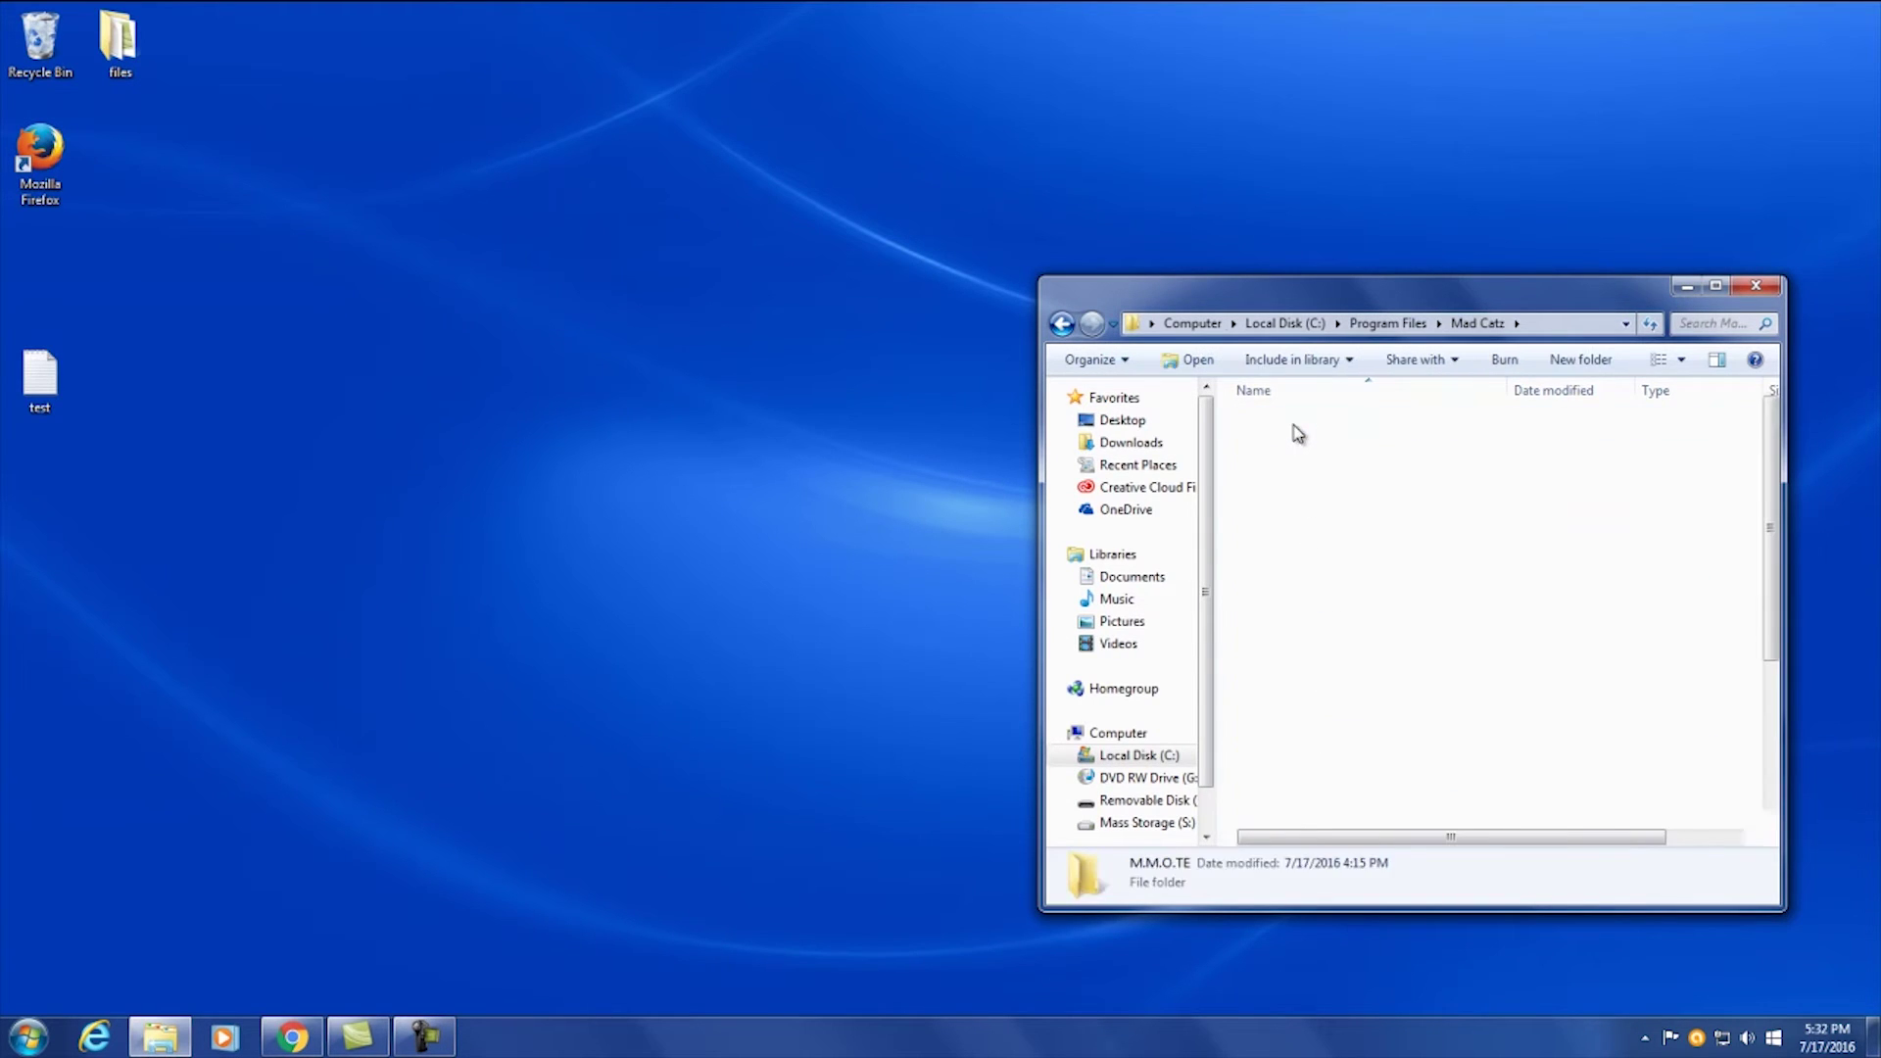
left_click_drag(1773, 461, 1773, 685)
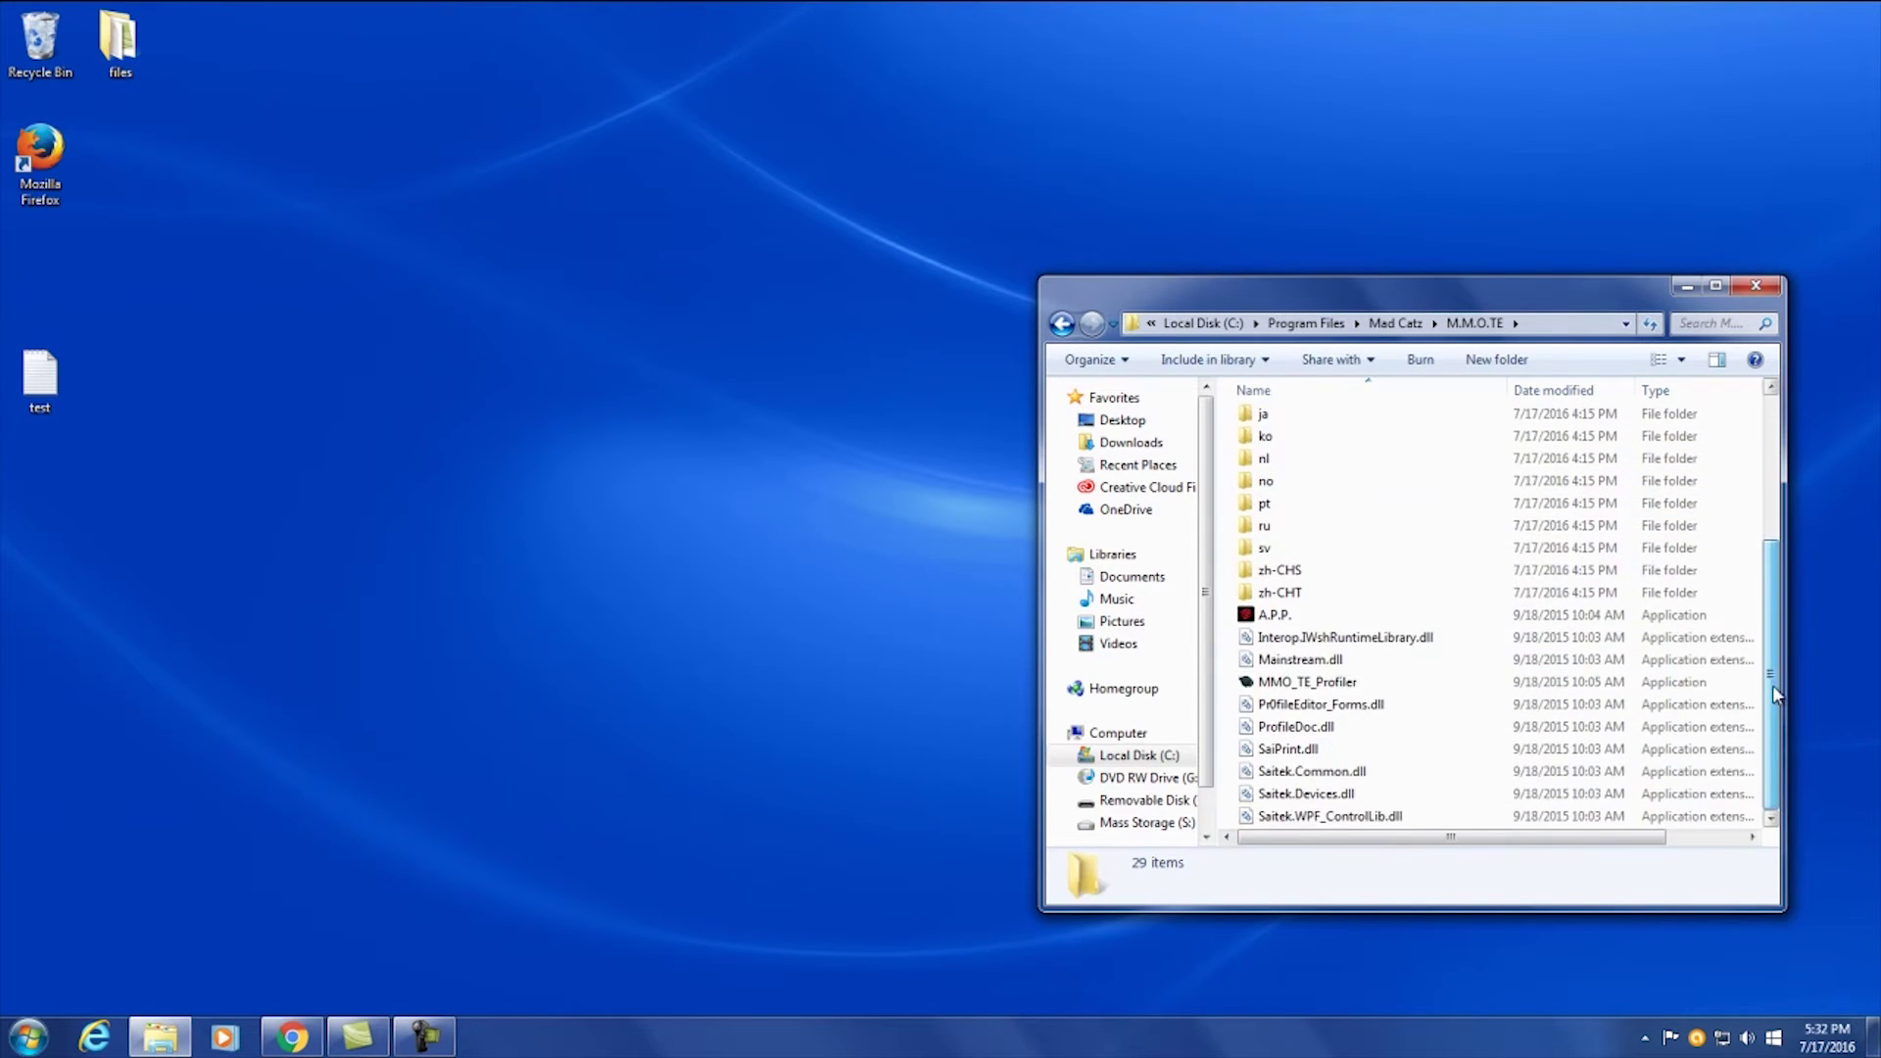
left_click(1315, 615)
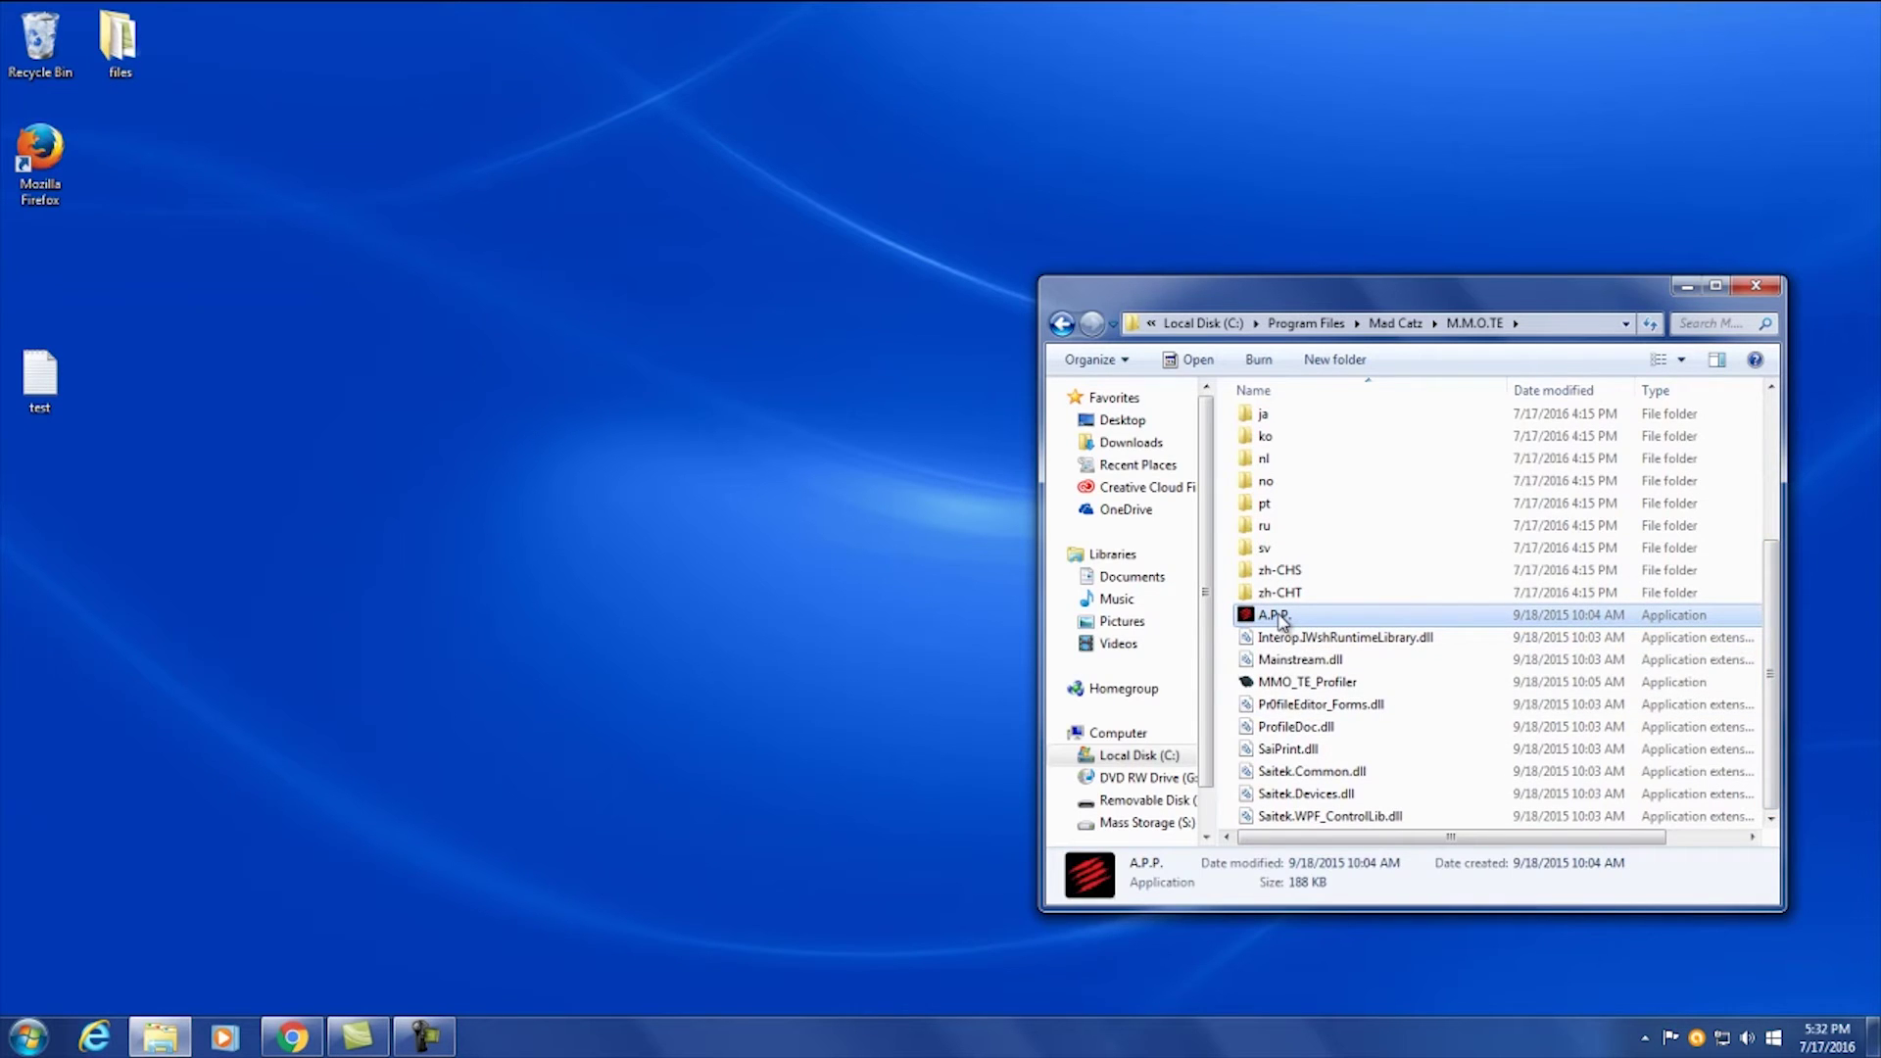
right_click(1280, 617)
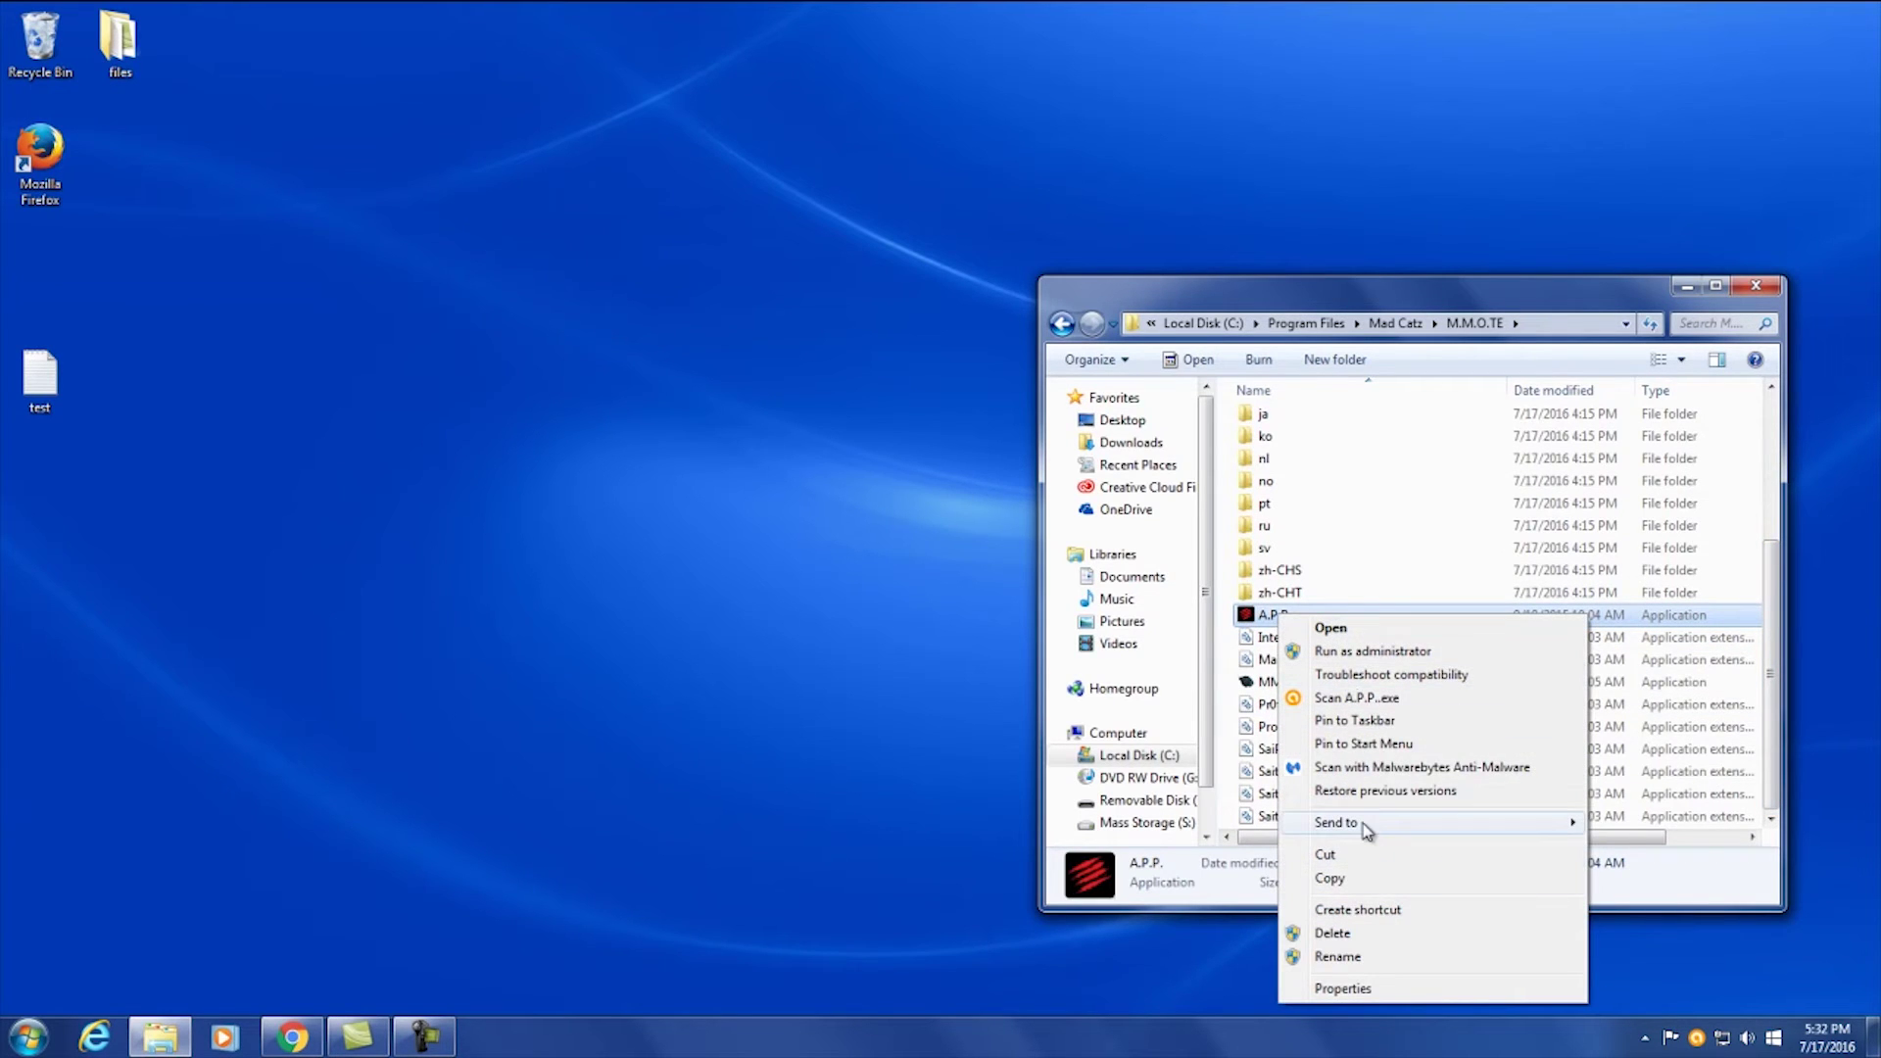
left_click(1689, 846)
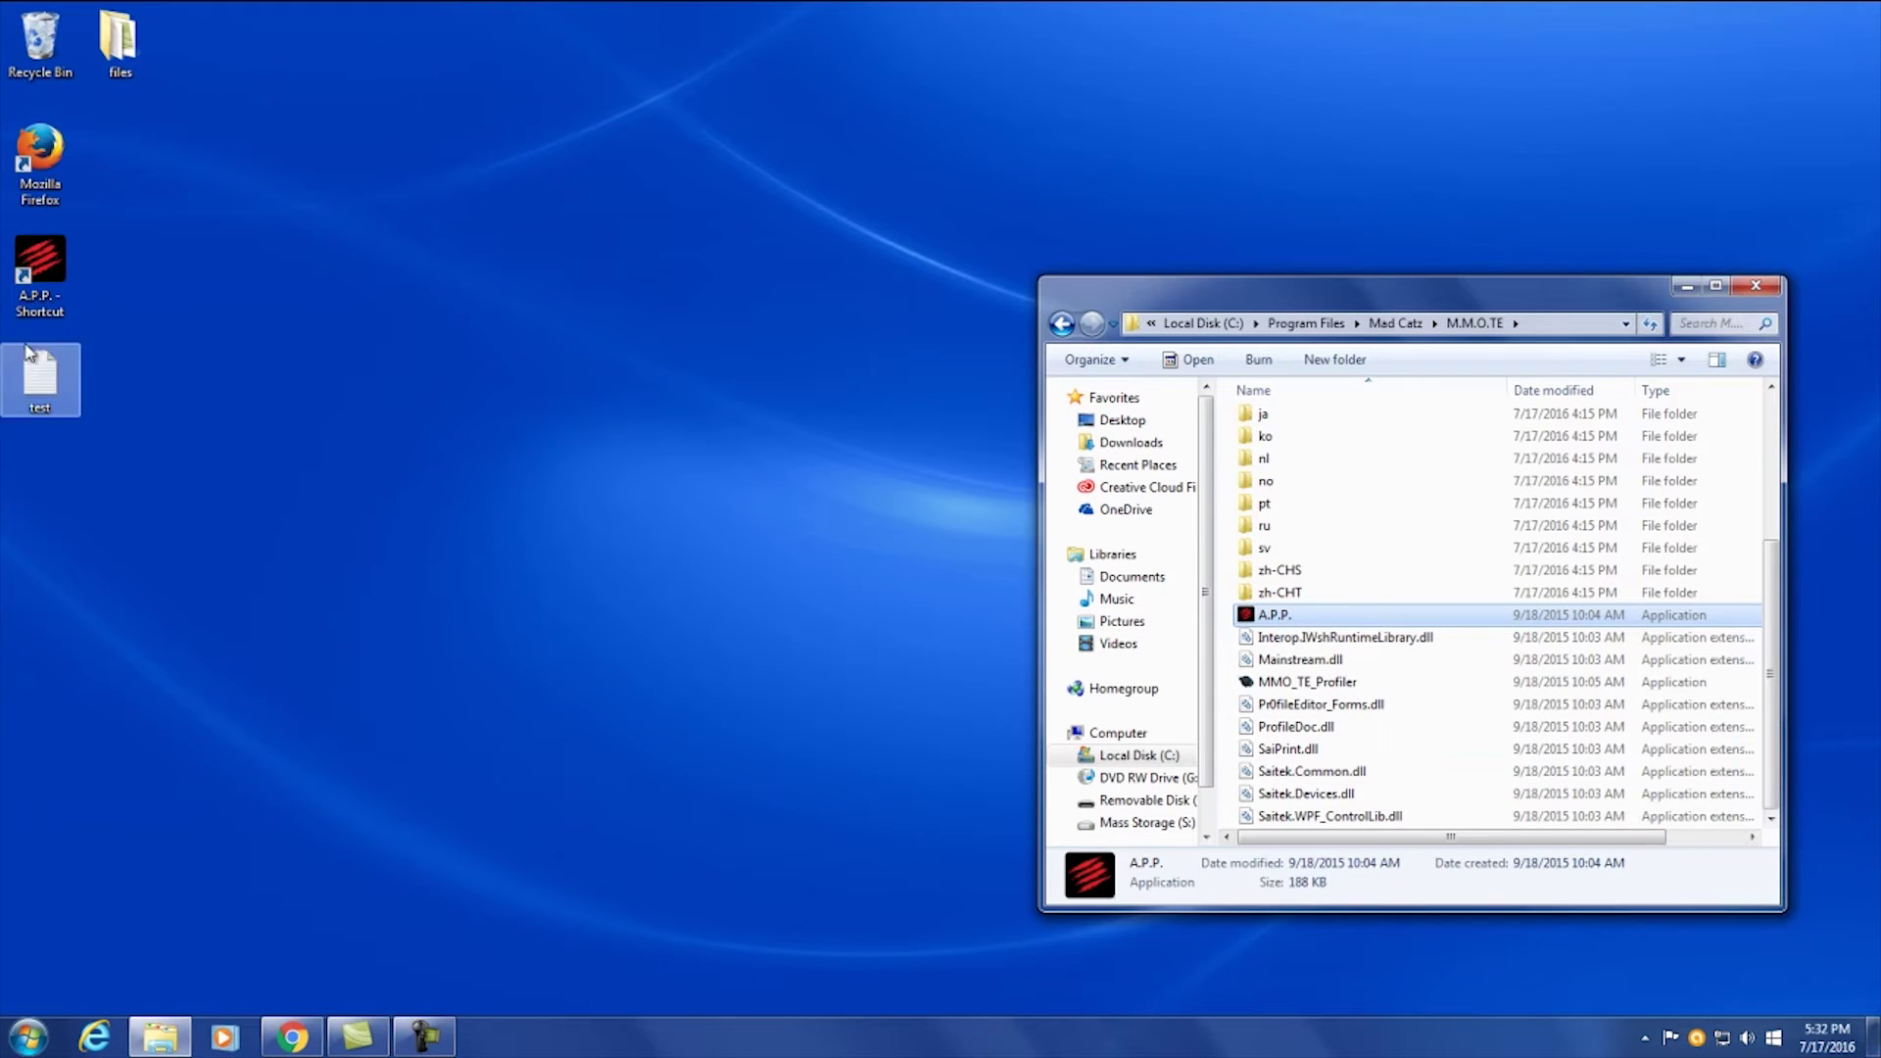
Rename the new desktop shortcut to 'M.M.O. TE' and close Explorer
left_click(42, 312)
right_click(42, 311)
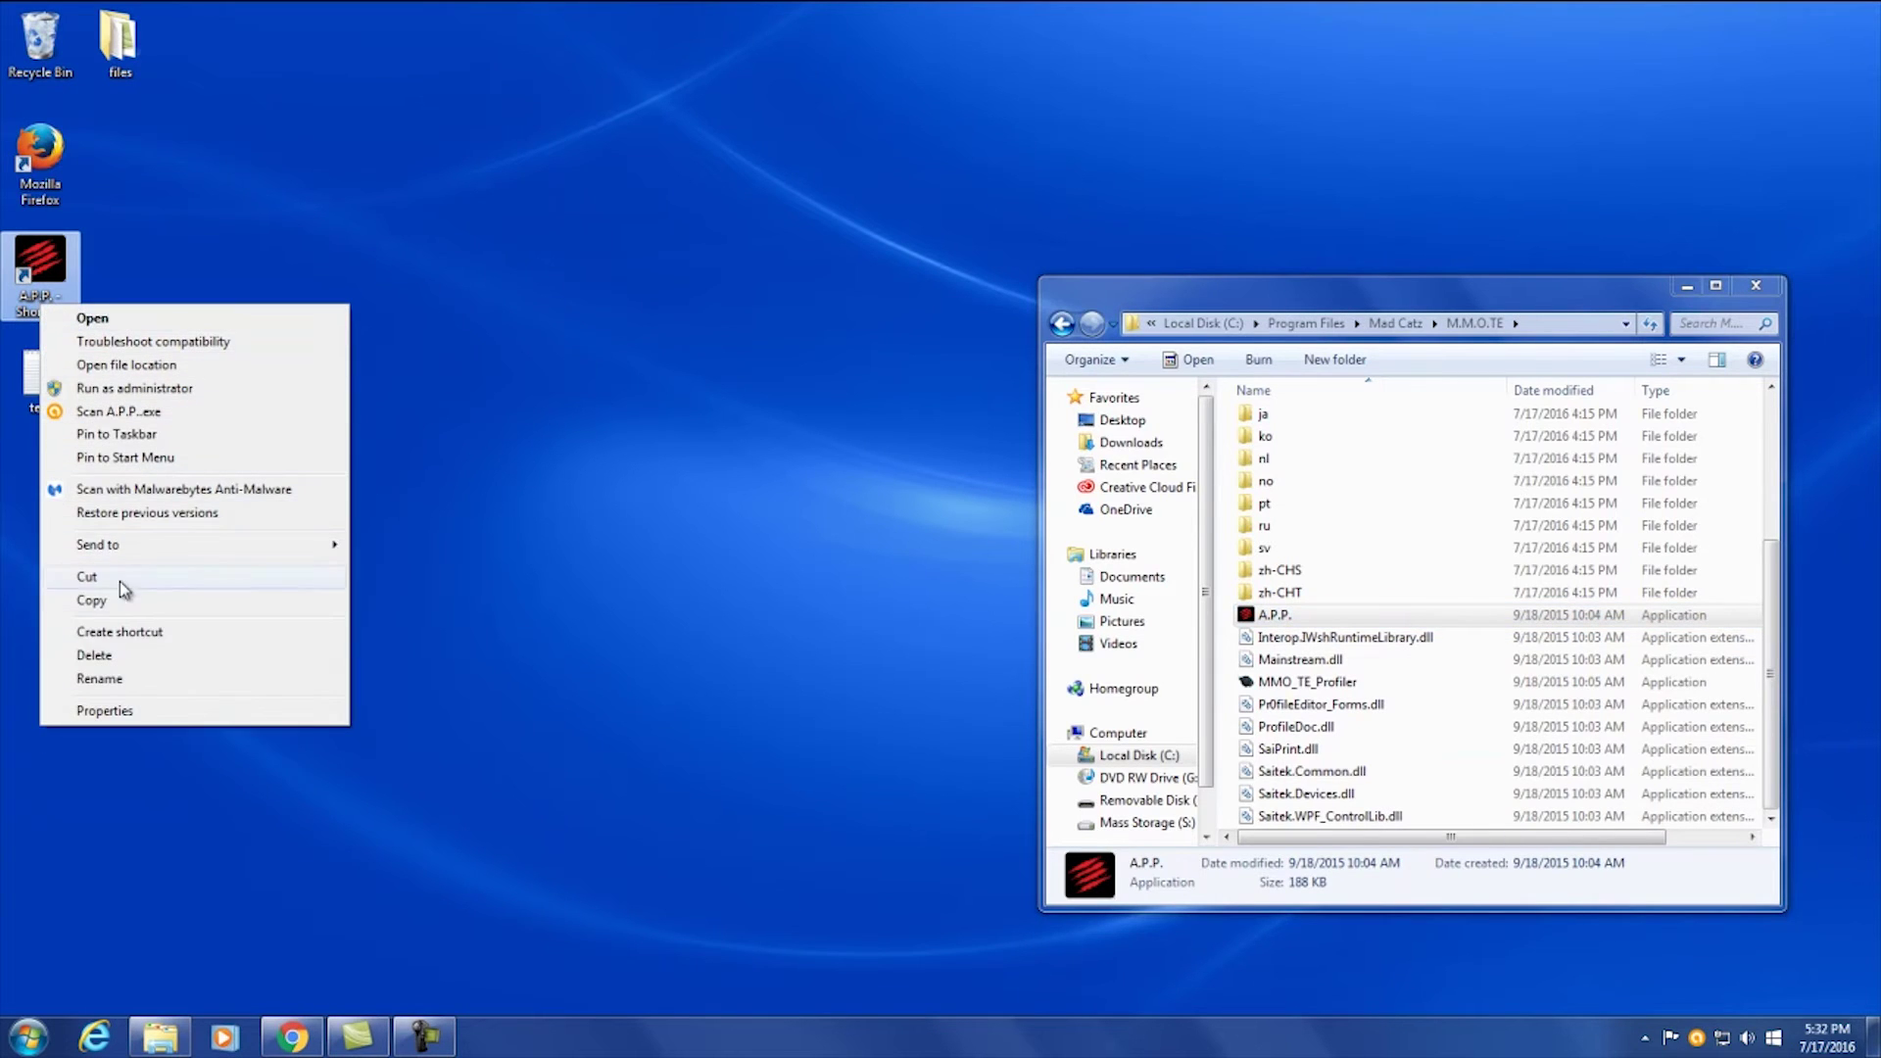
left_click(126, 678)
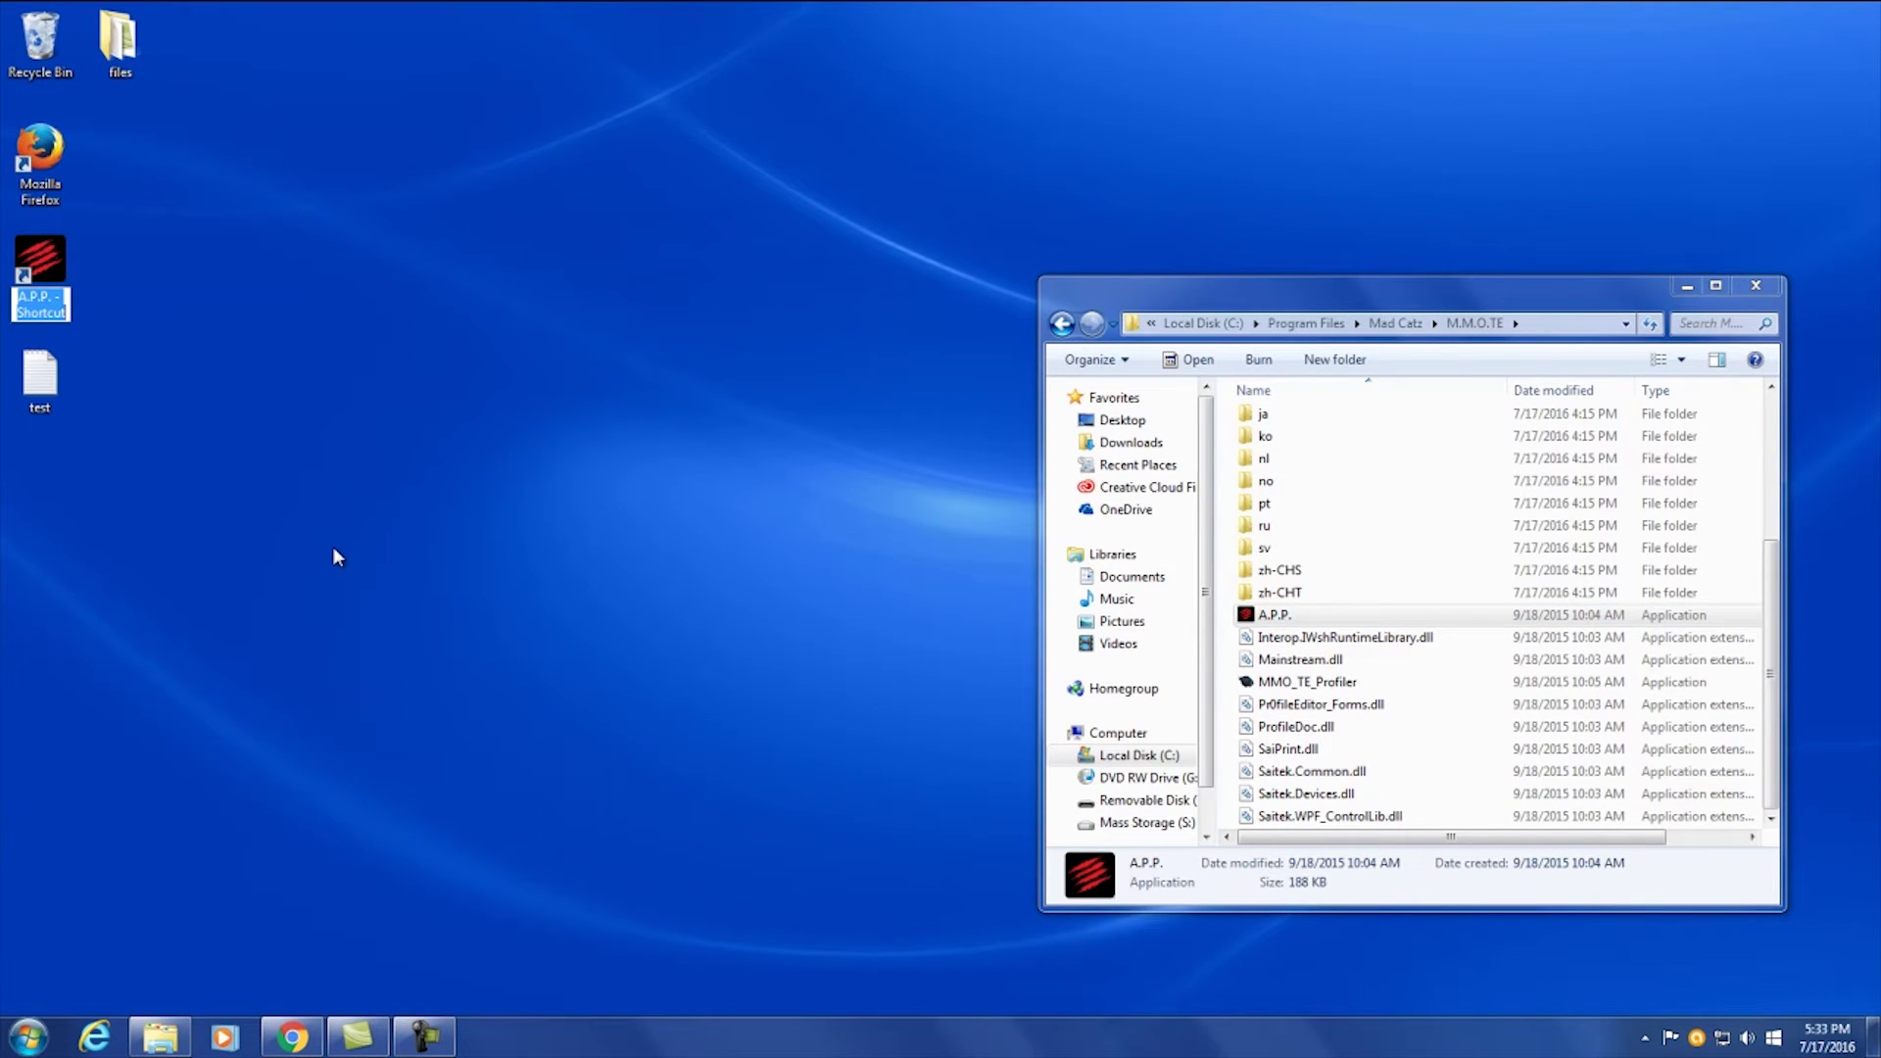
type("M.M")
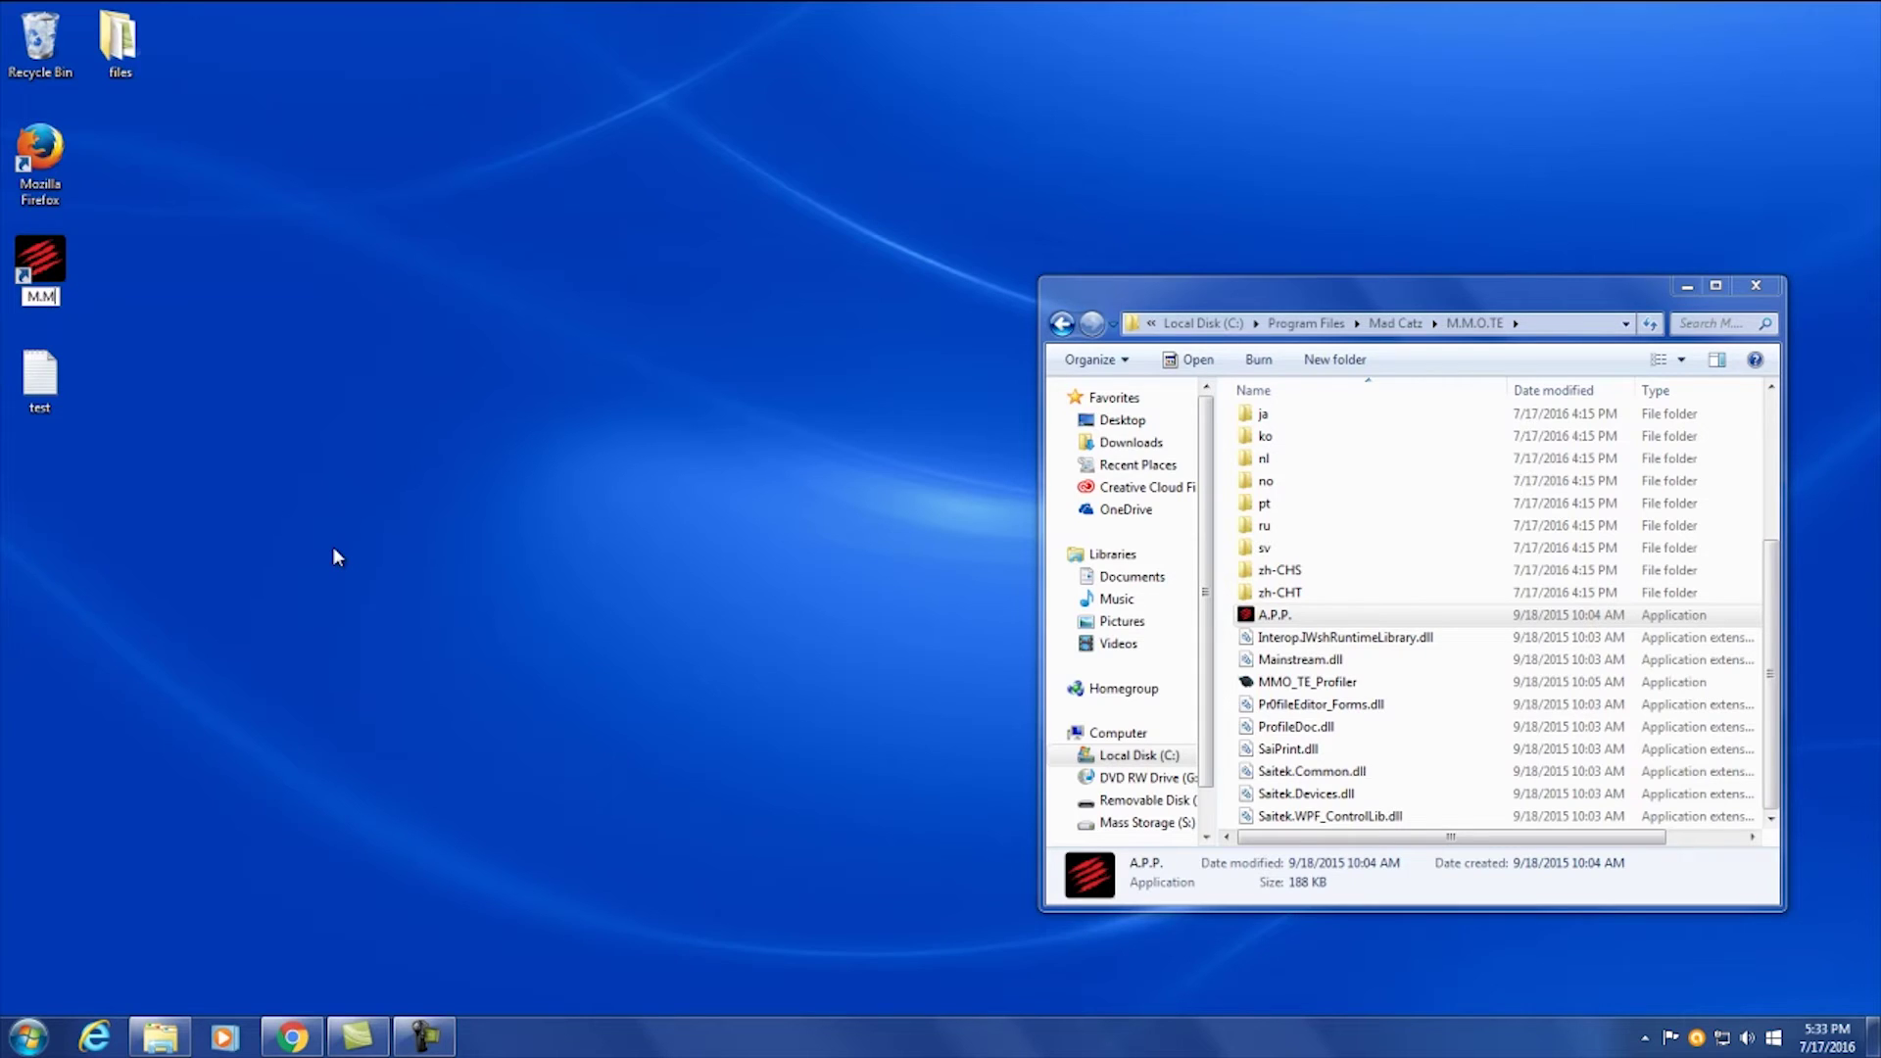
type(".O. TE")
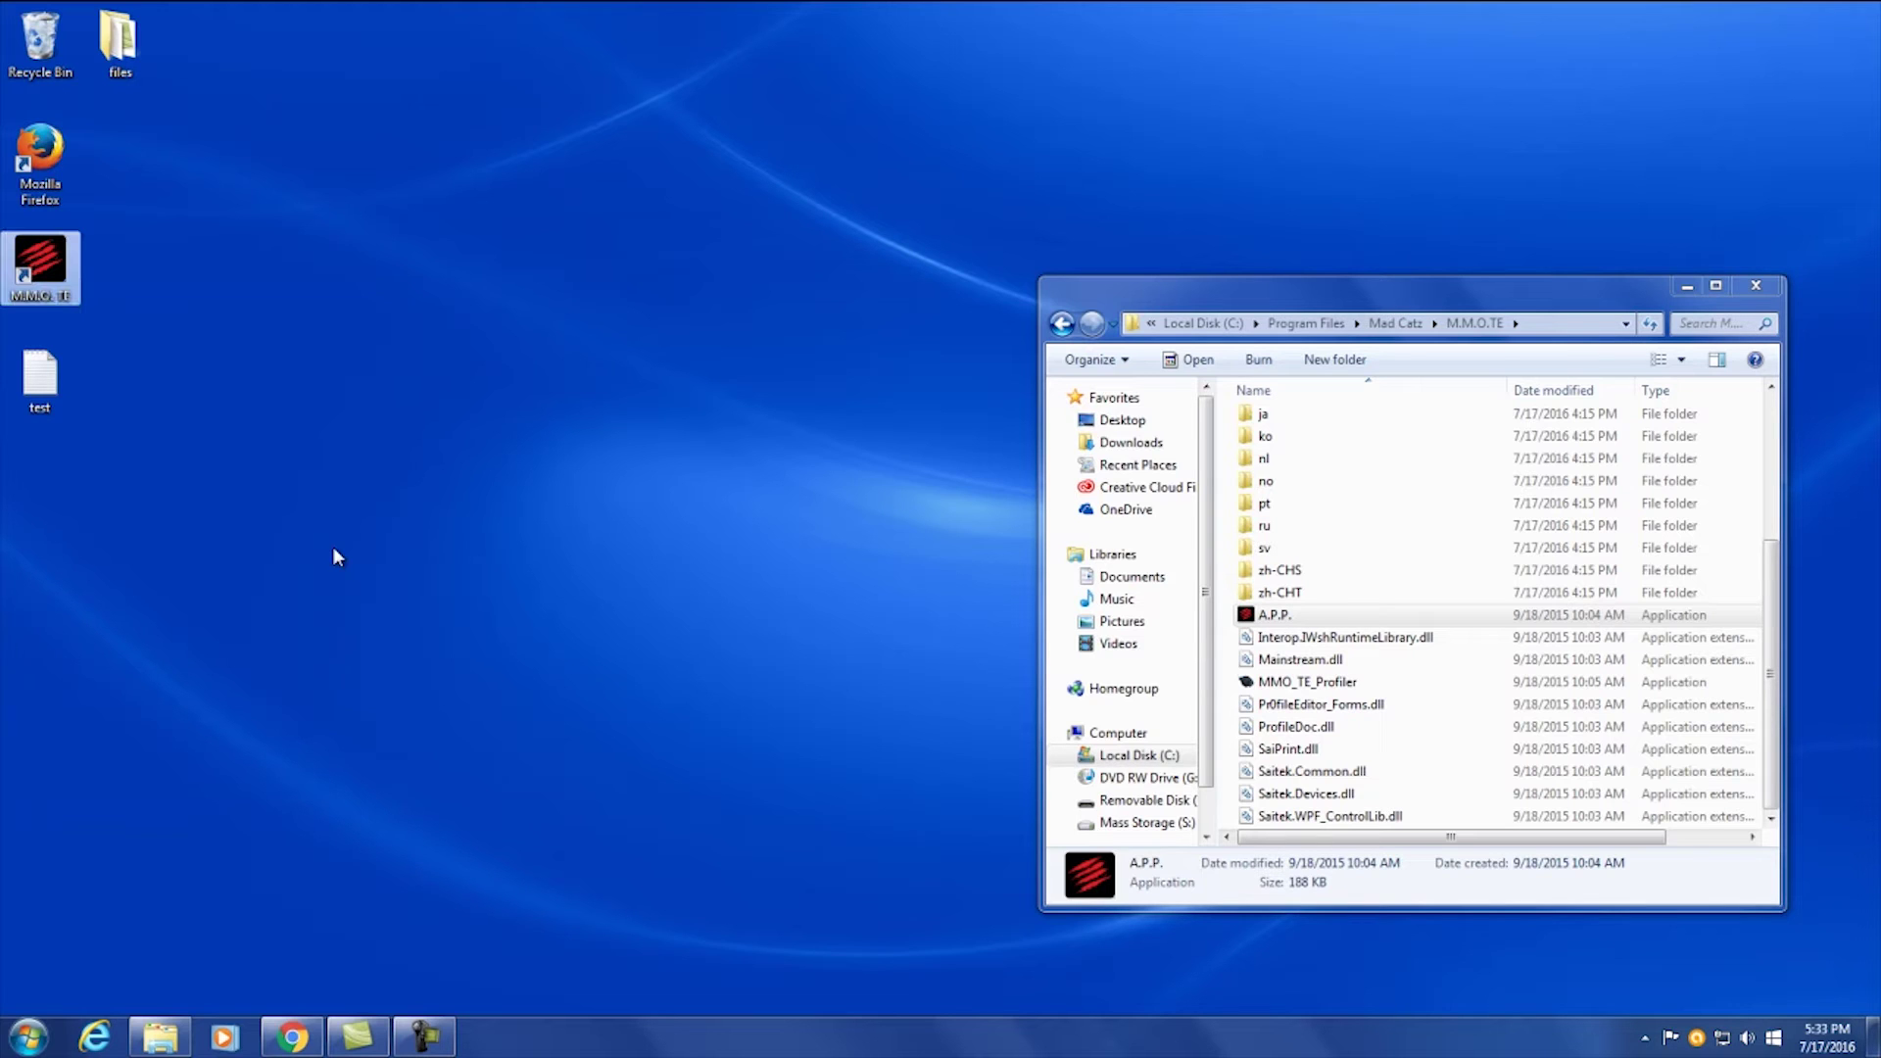
left_click(214, 262)
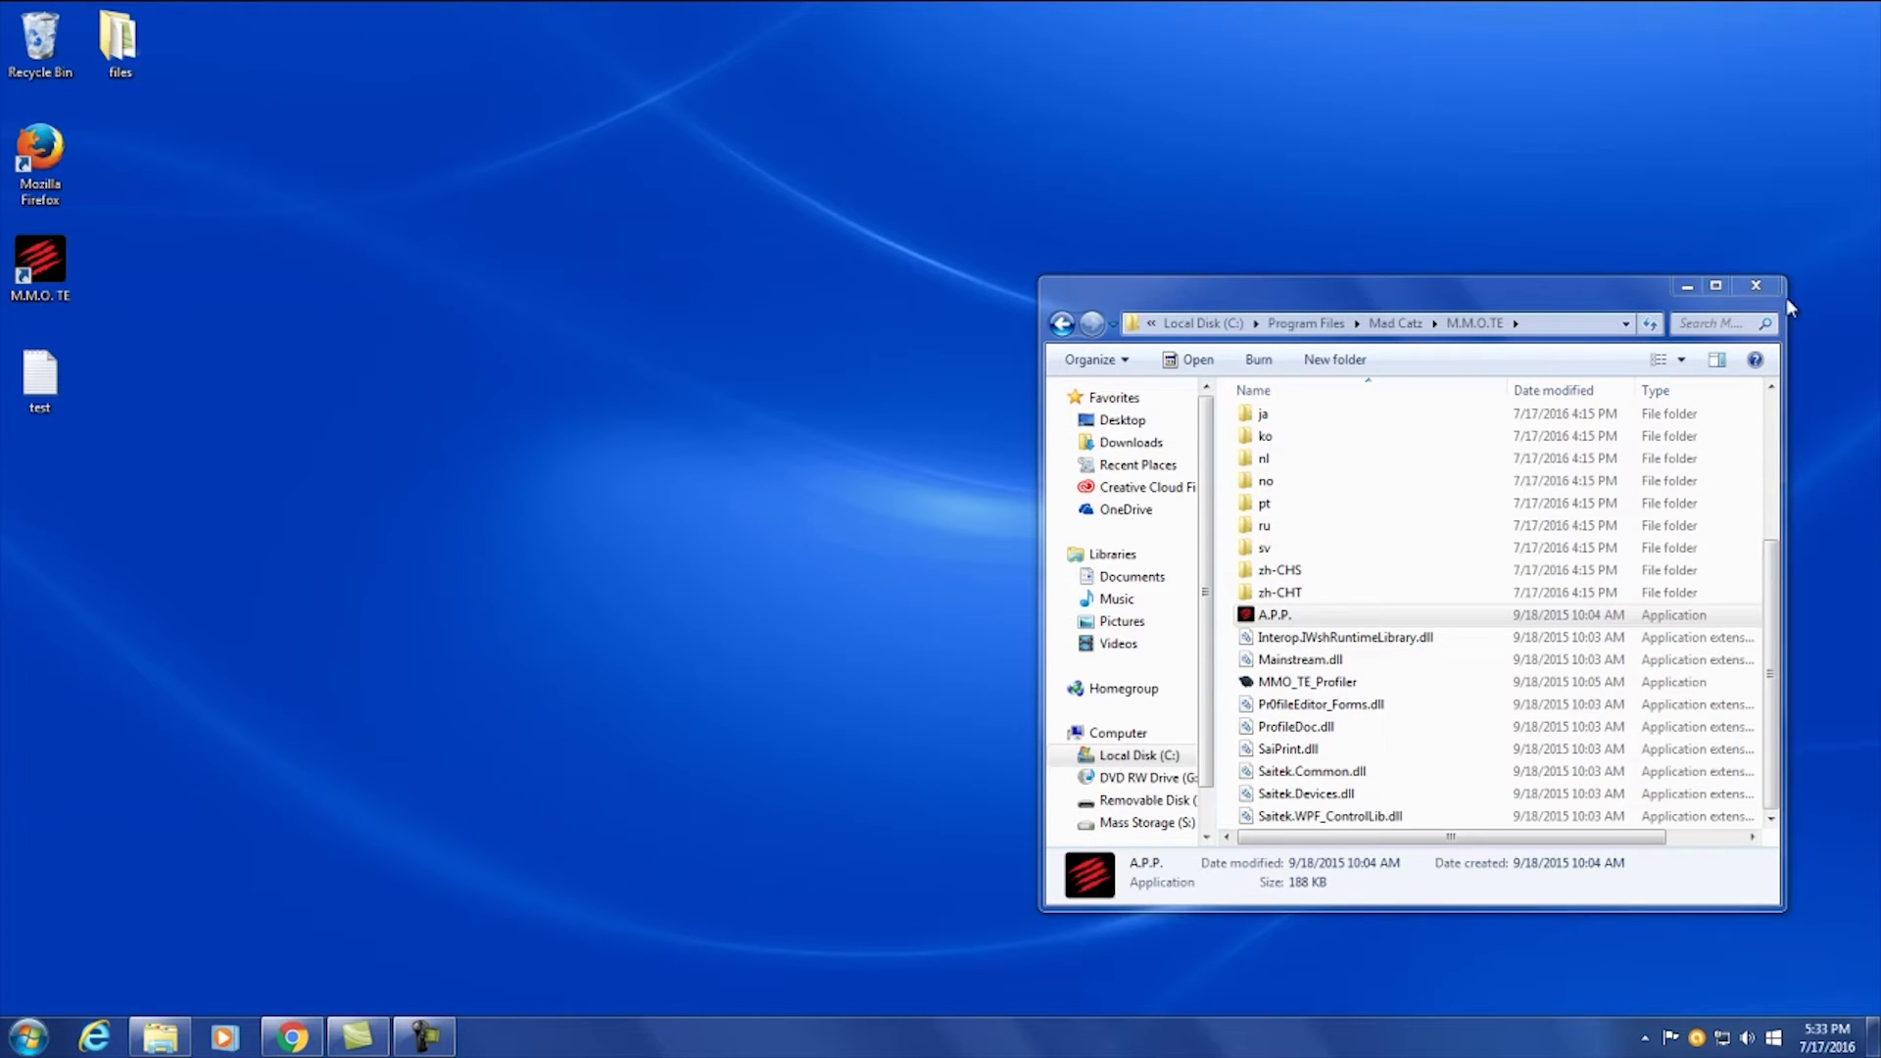
left_click(1760, 284)
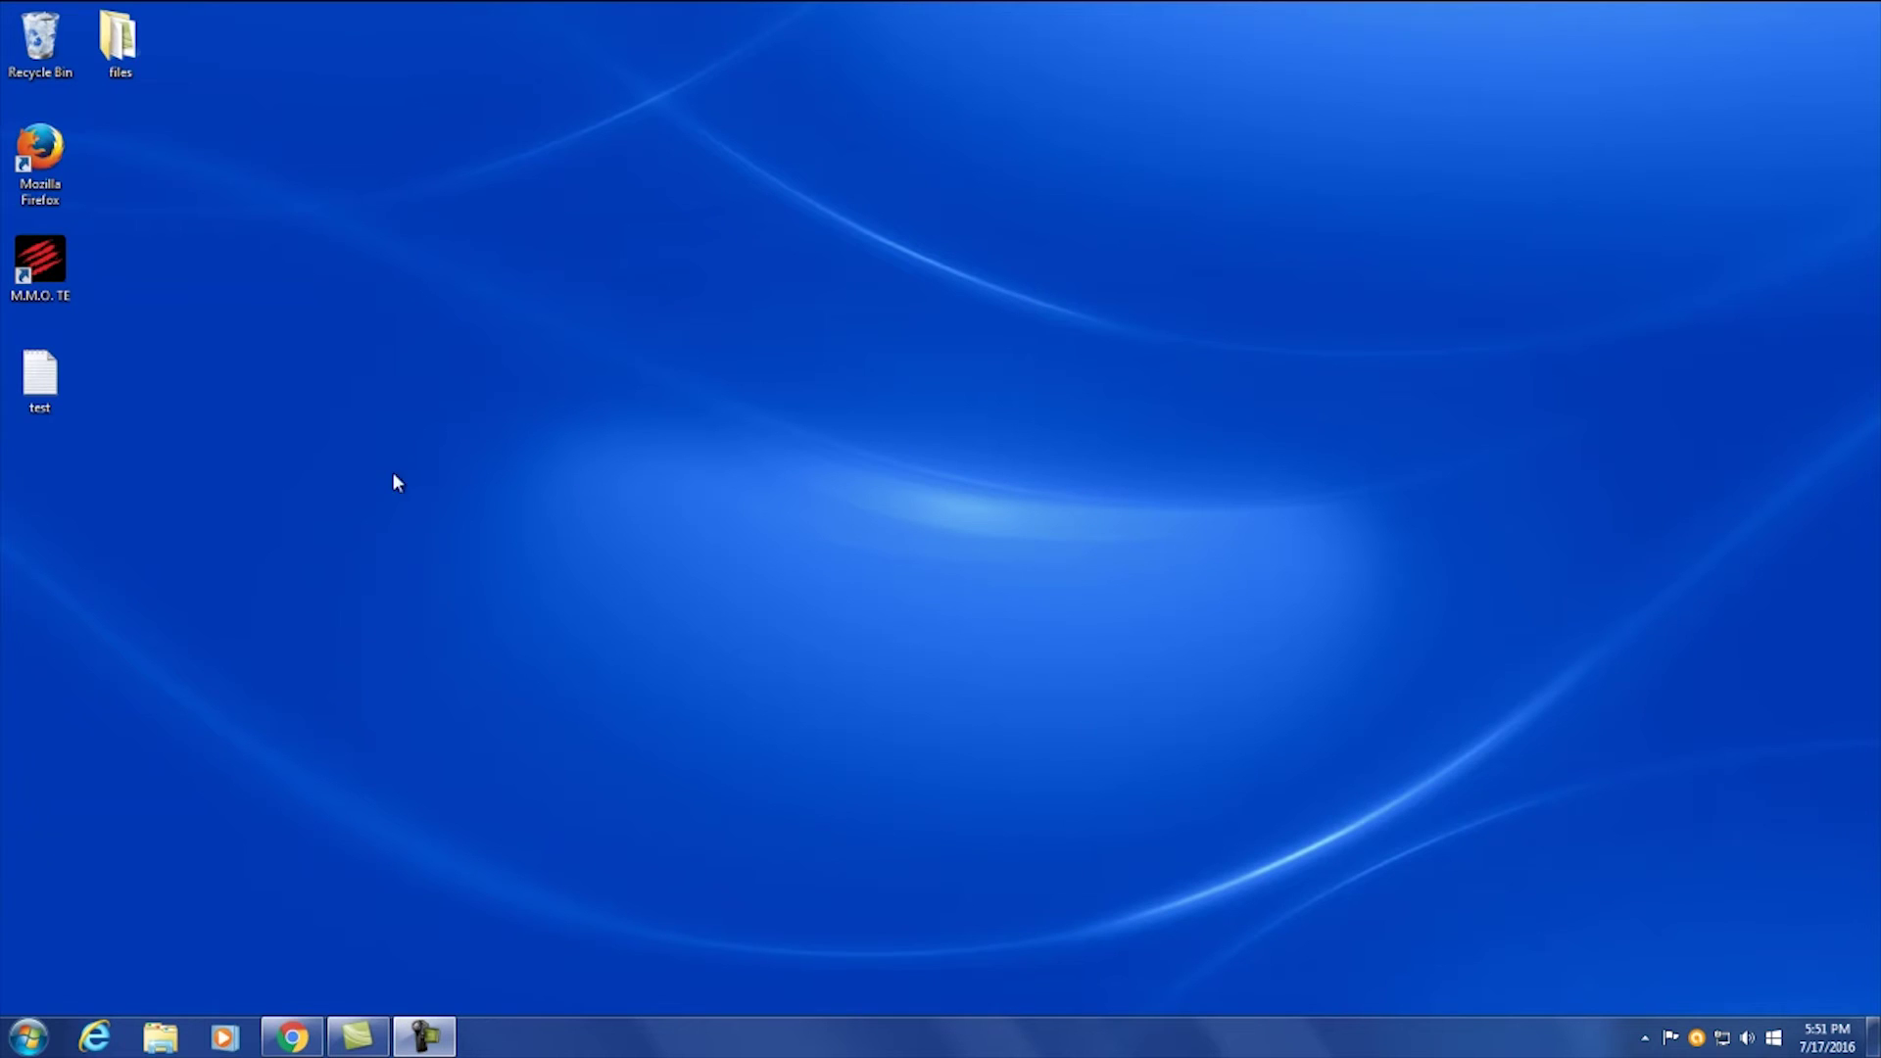
Start the profiler from the M.M.O. TE shortcut and load the Minecraft game profile's side-button page
double_click(40, 263)
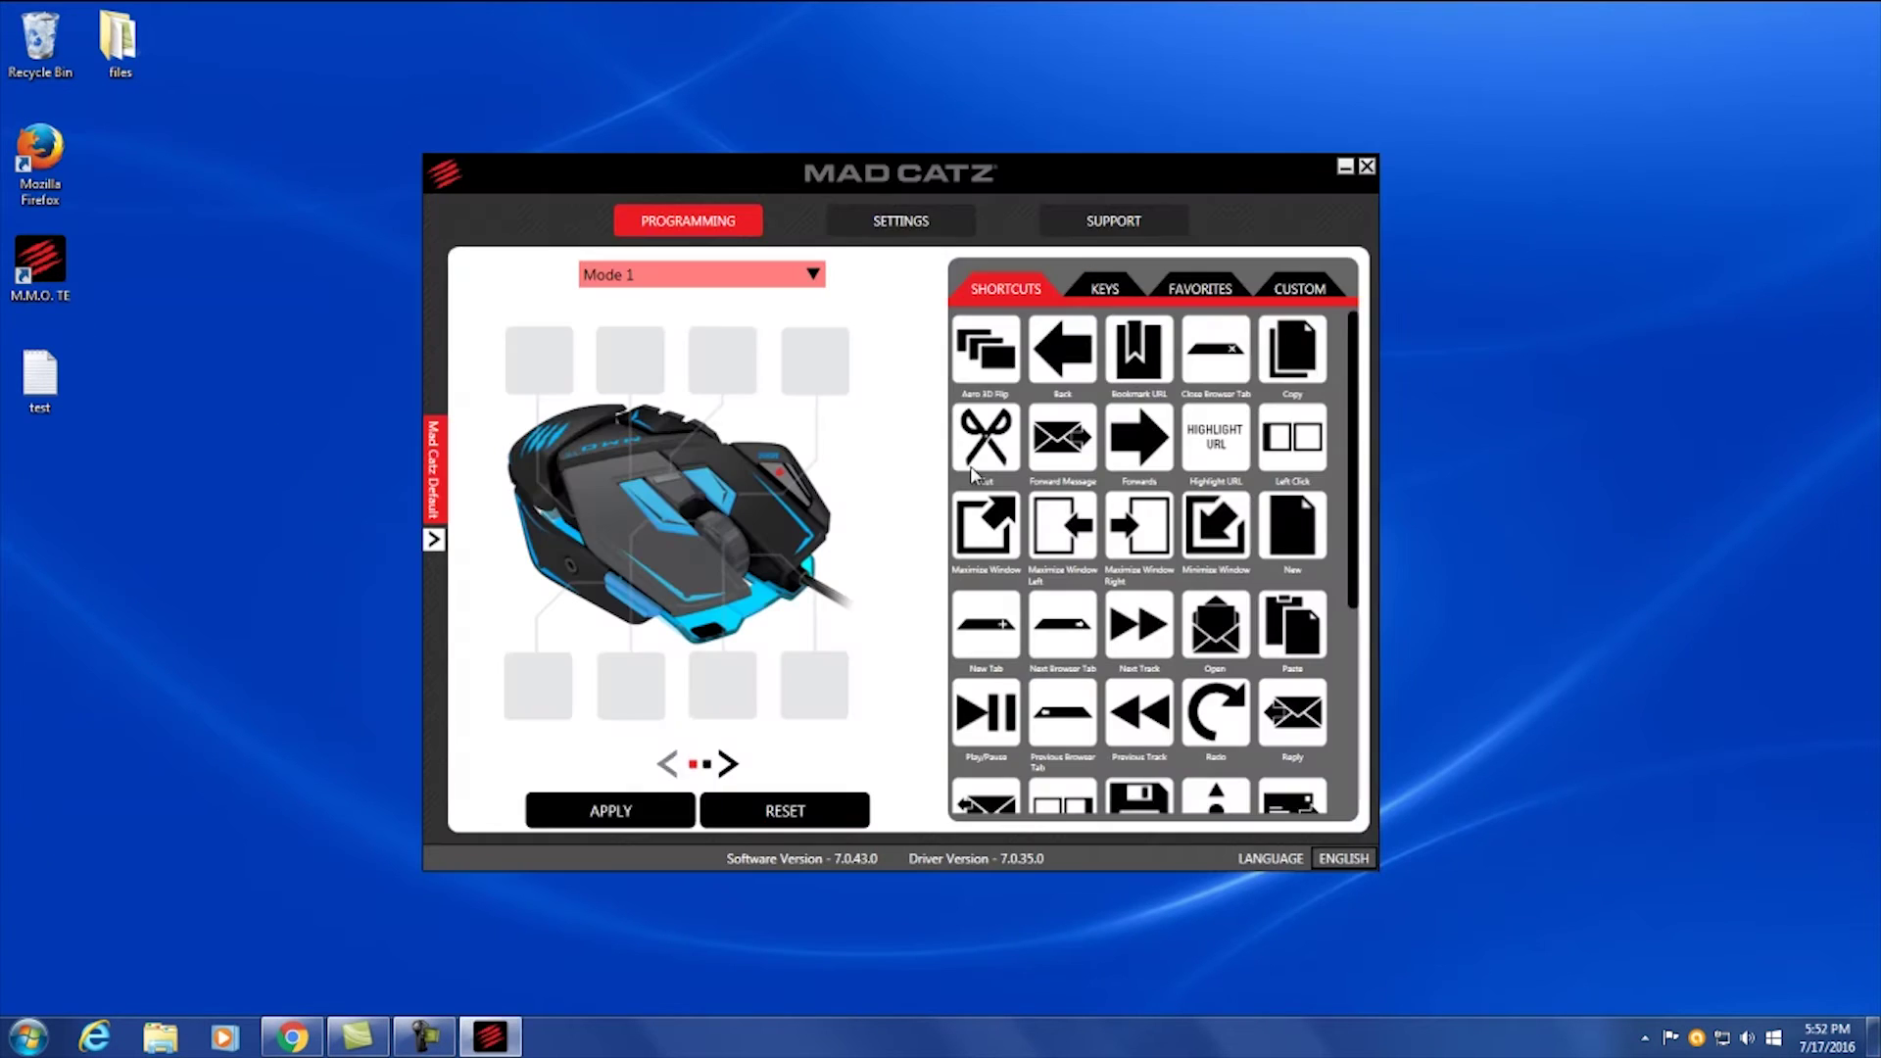
left_click(434, 540)
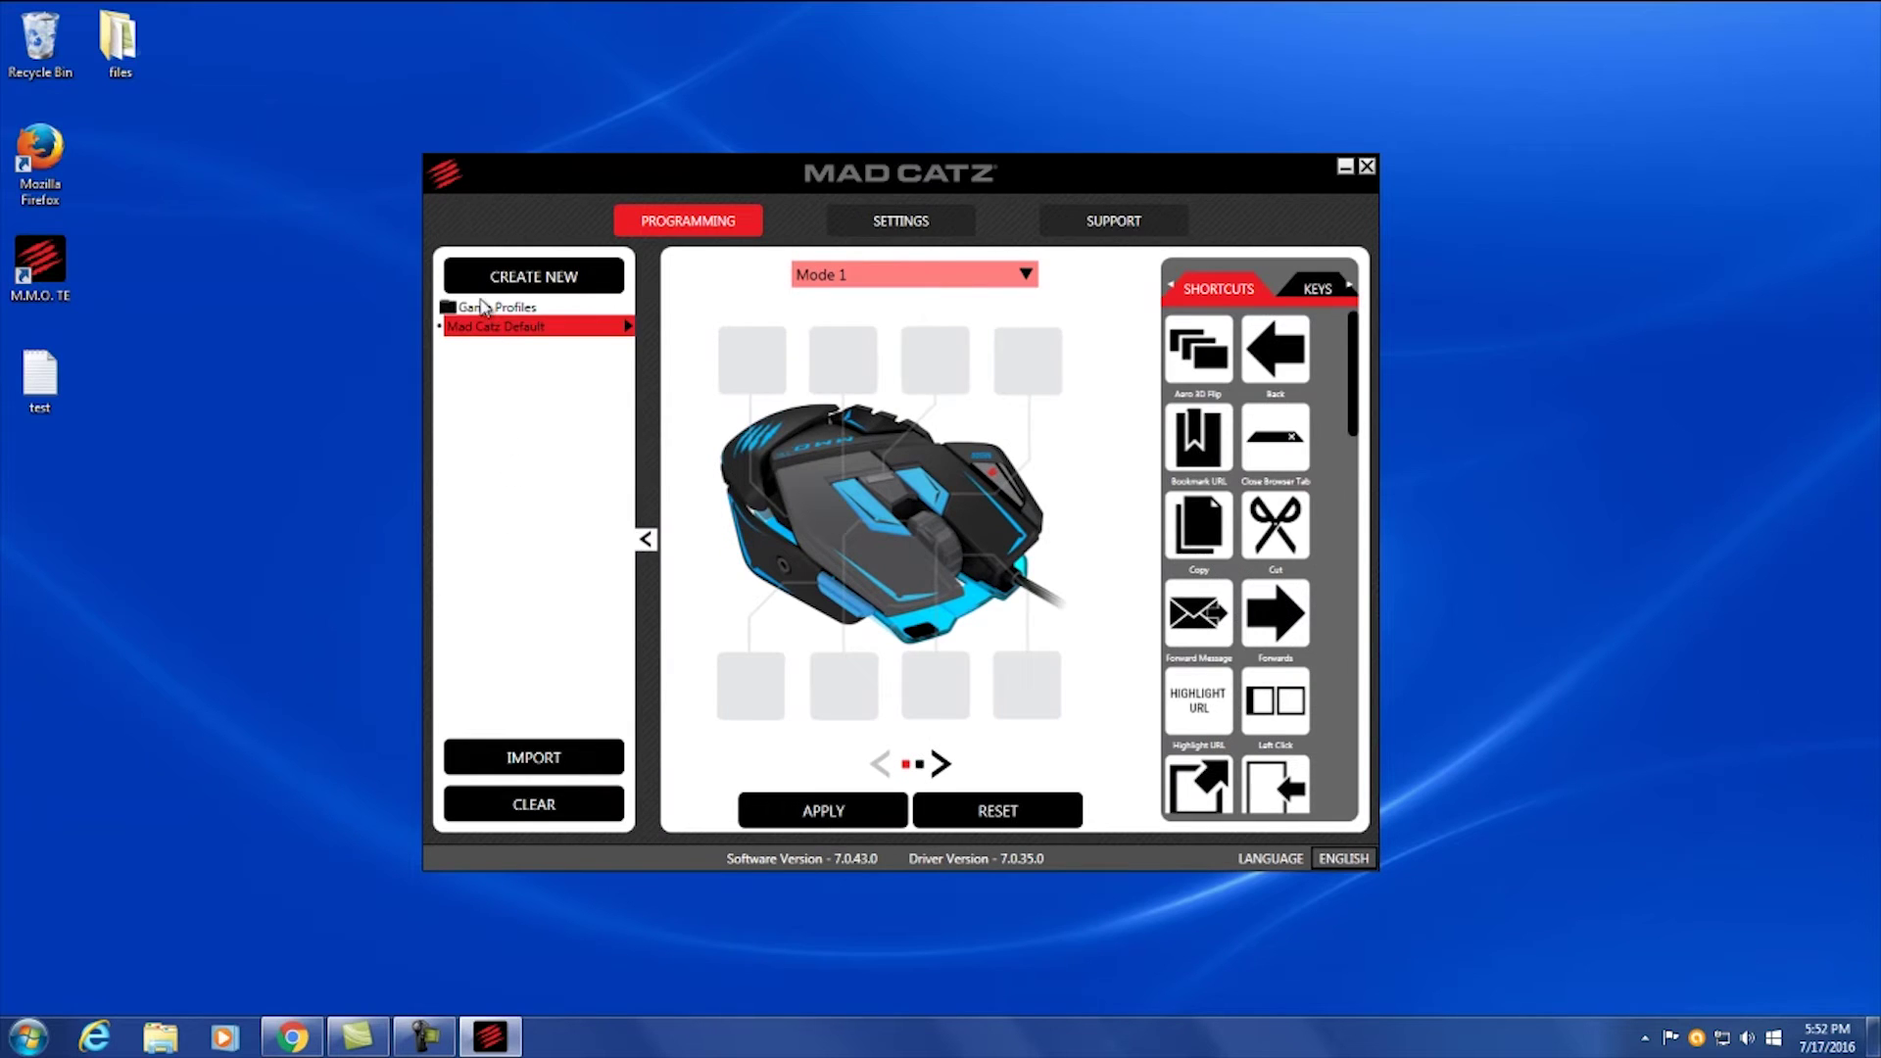
left_click(481, 311)
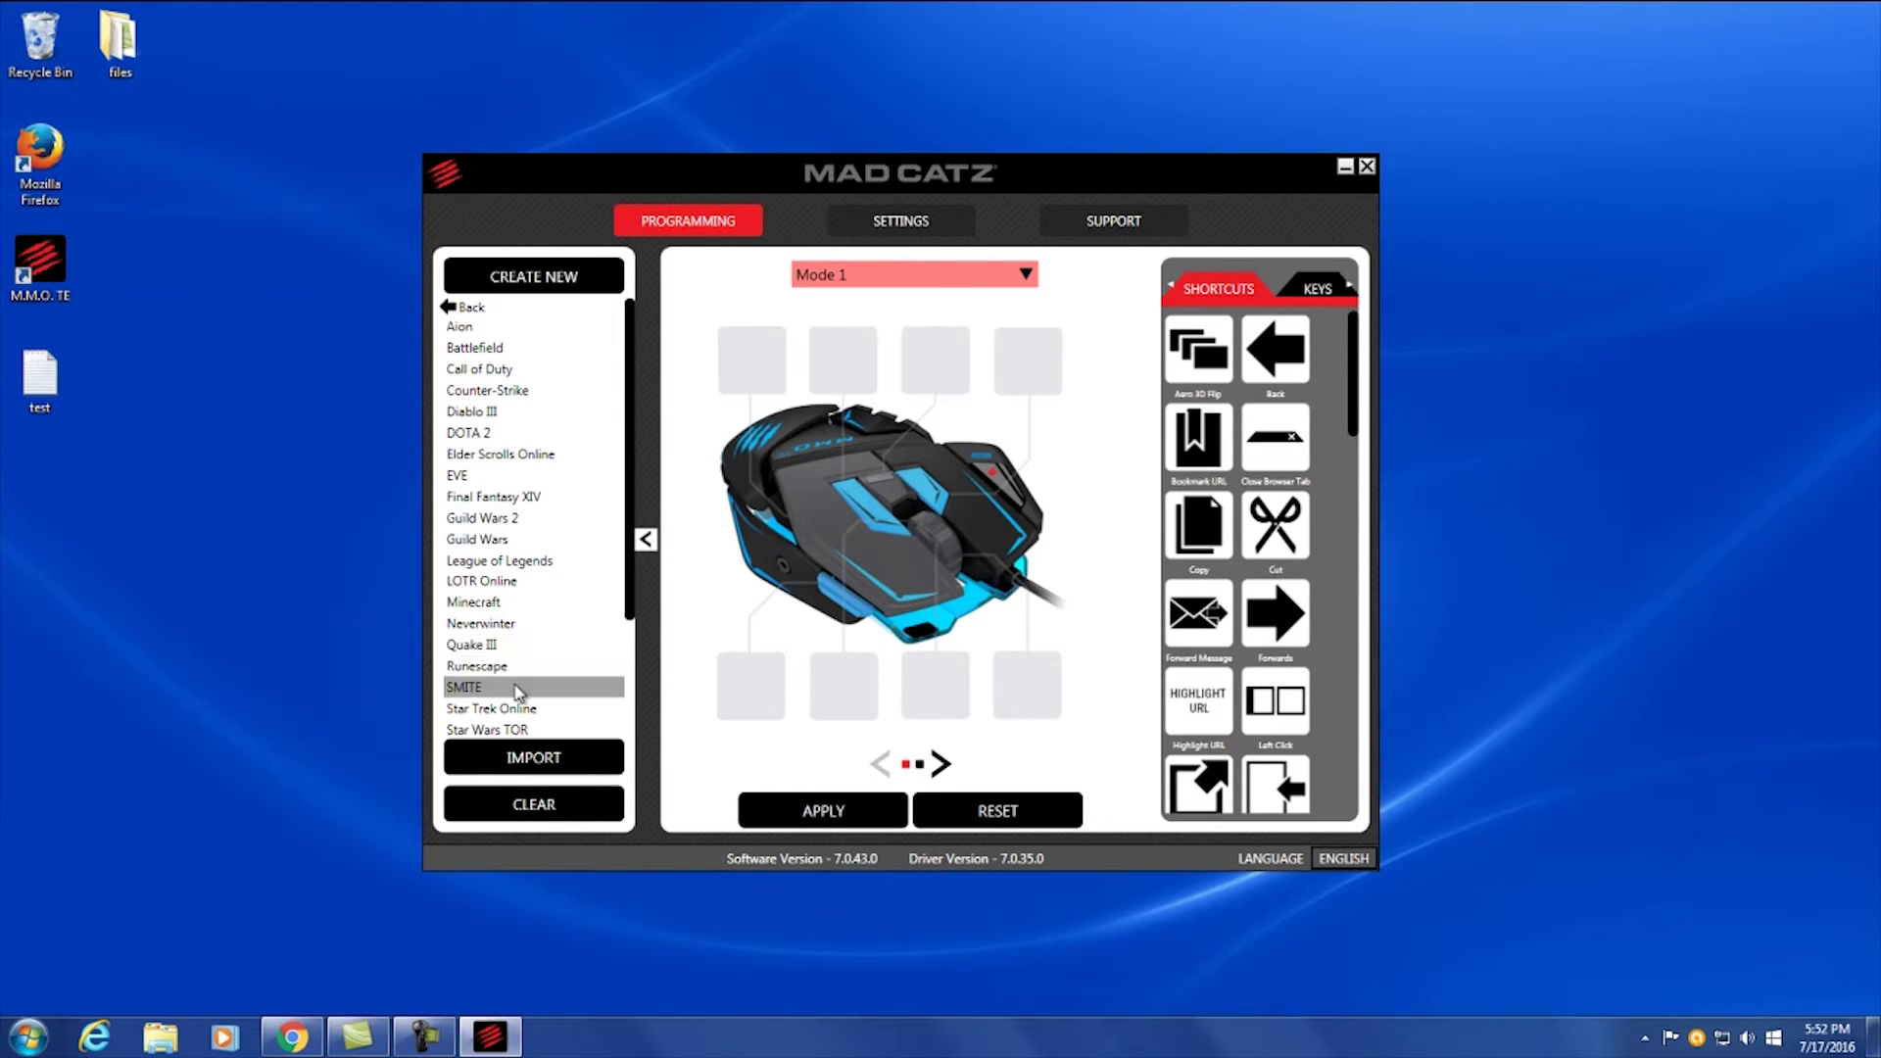
left_click(495, 600)
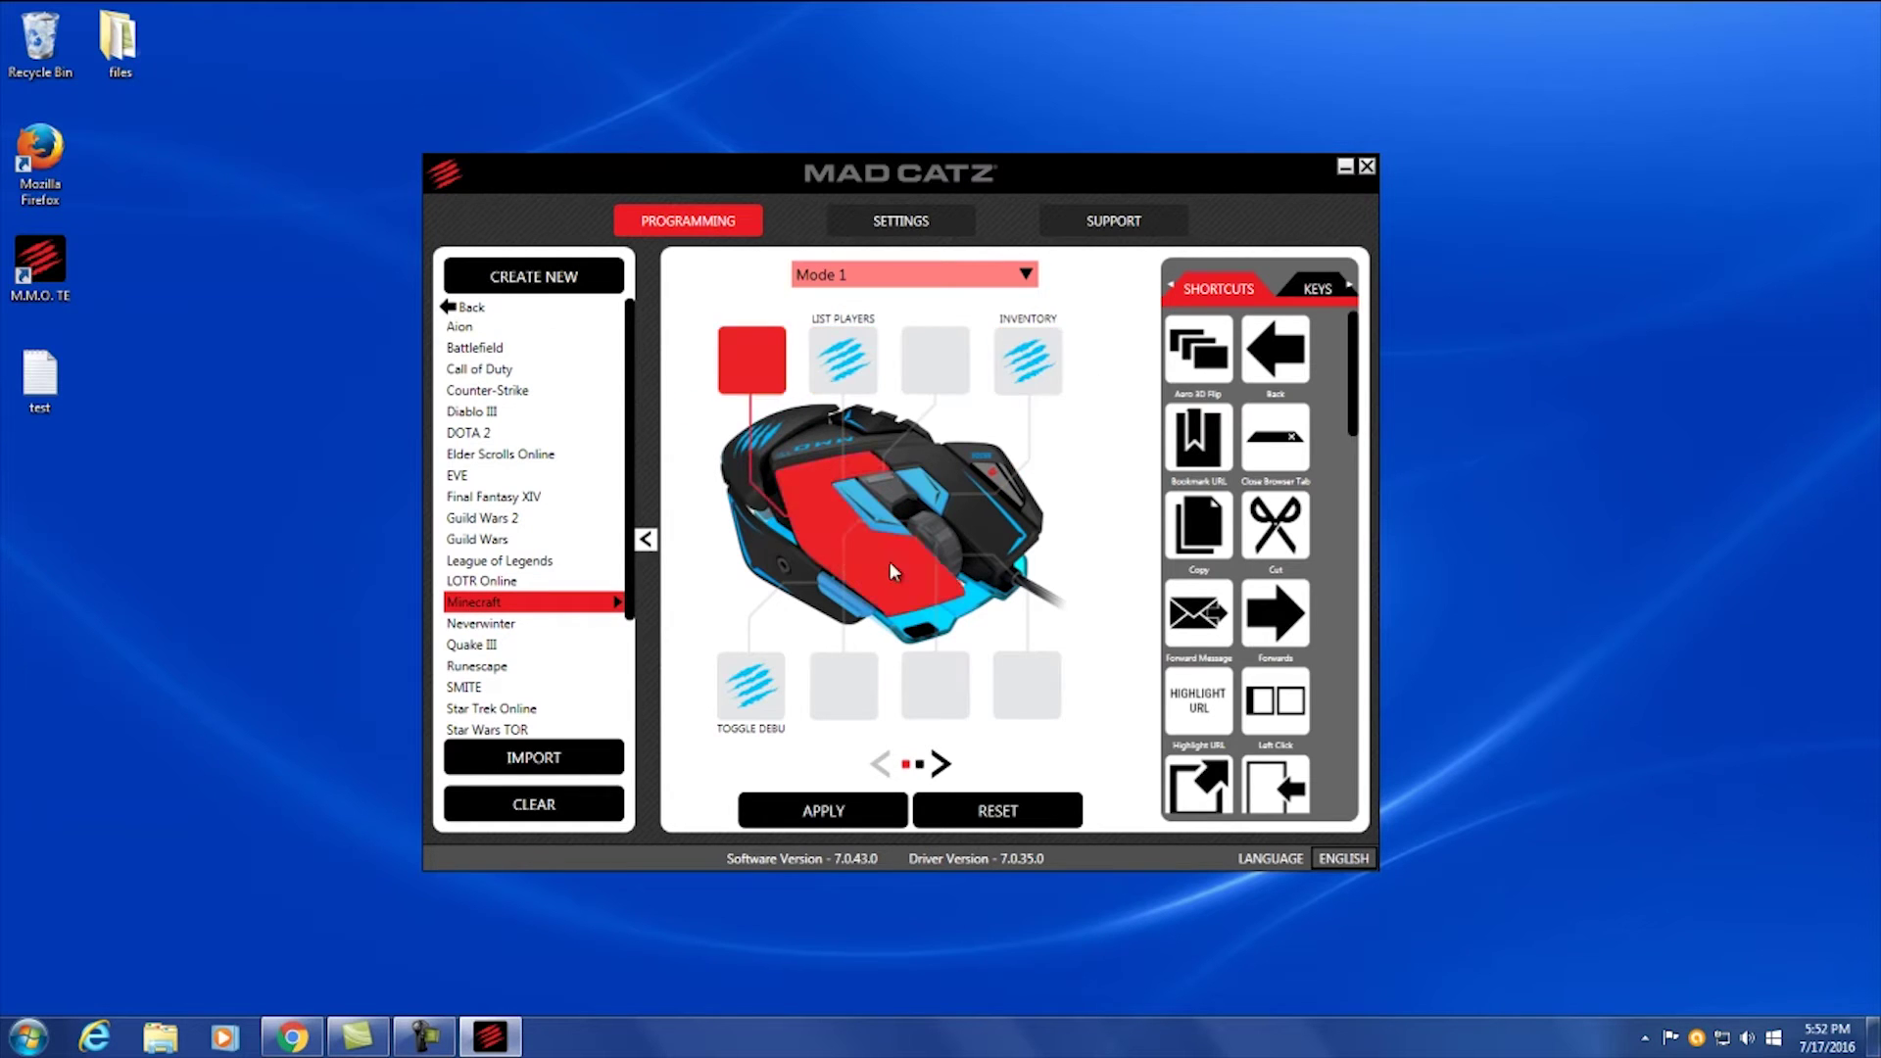
left_click(938, 765)
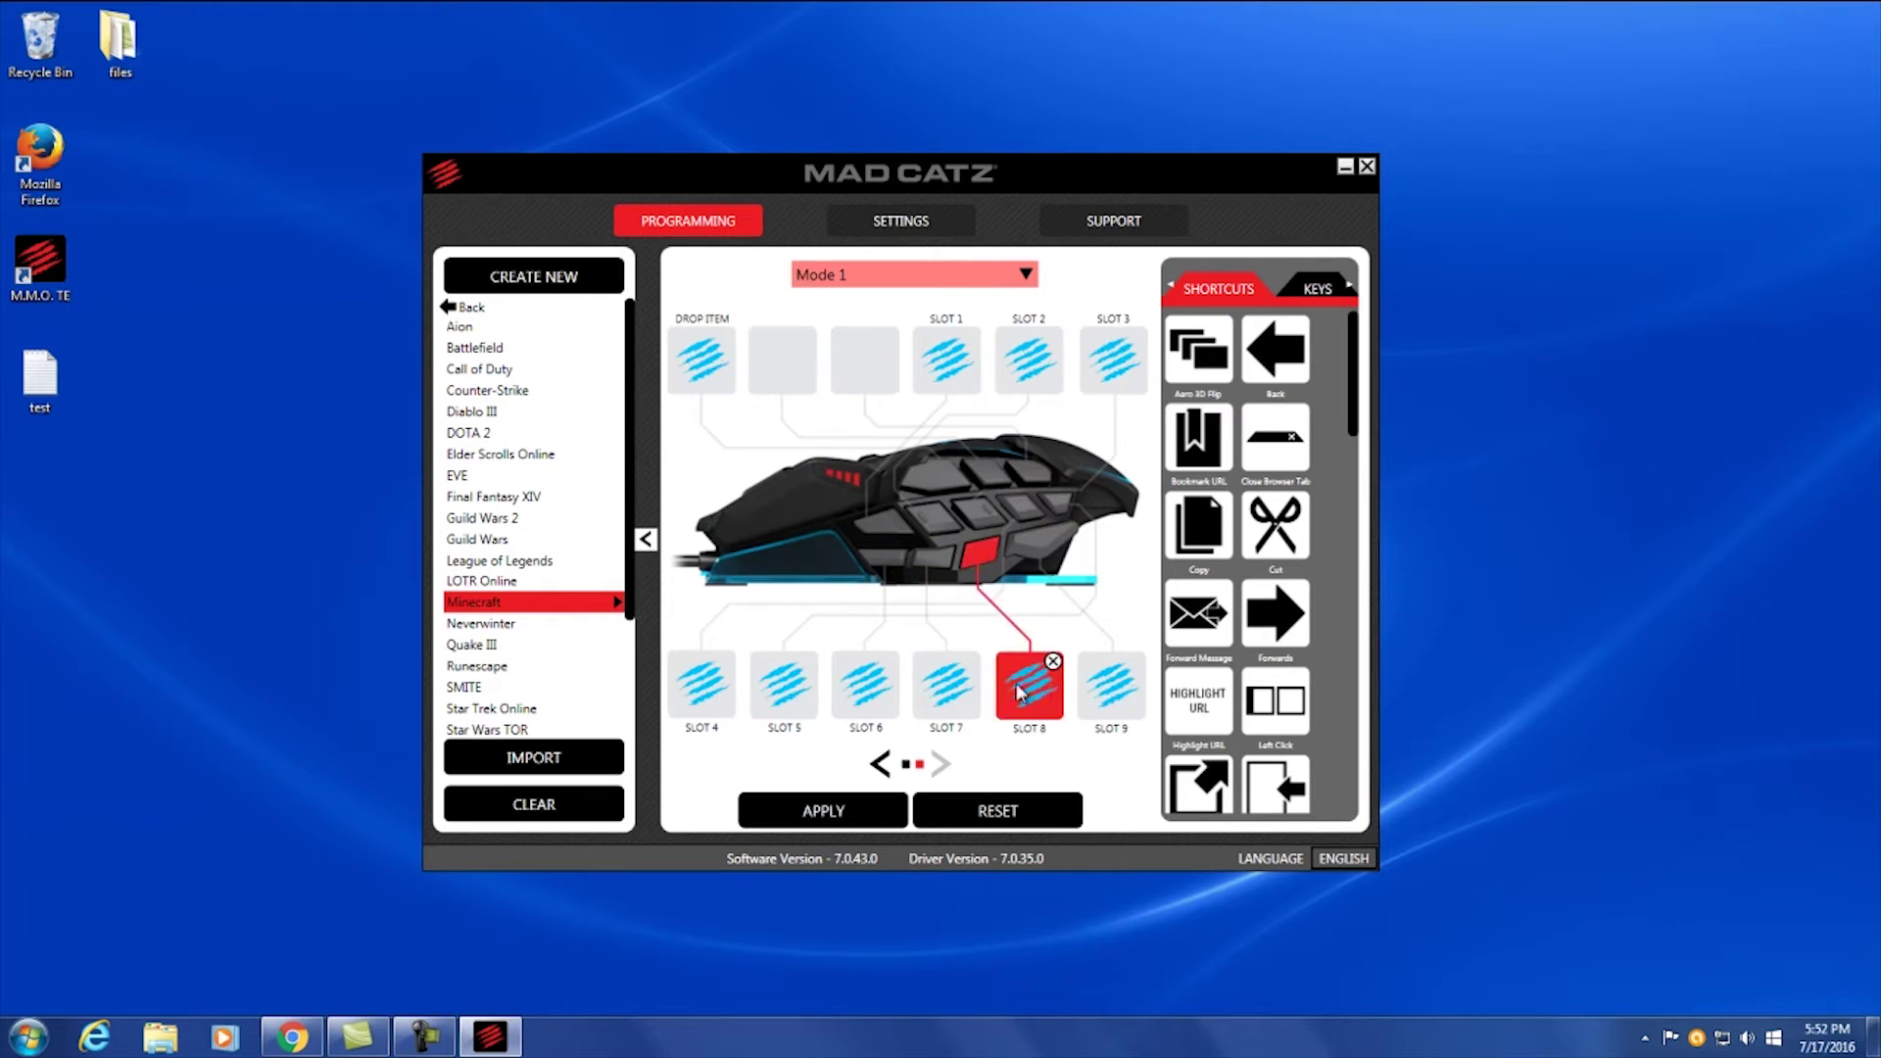
Load the Mad Catz Default profile, switch to Mode 2, and assign Aero 3D Flip and Back to top slots
left_click(474, 308)
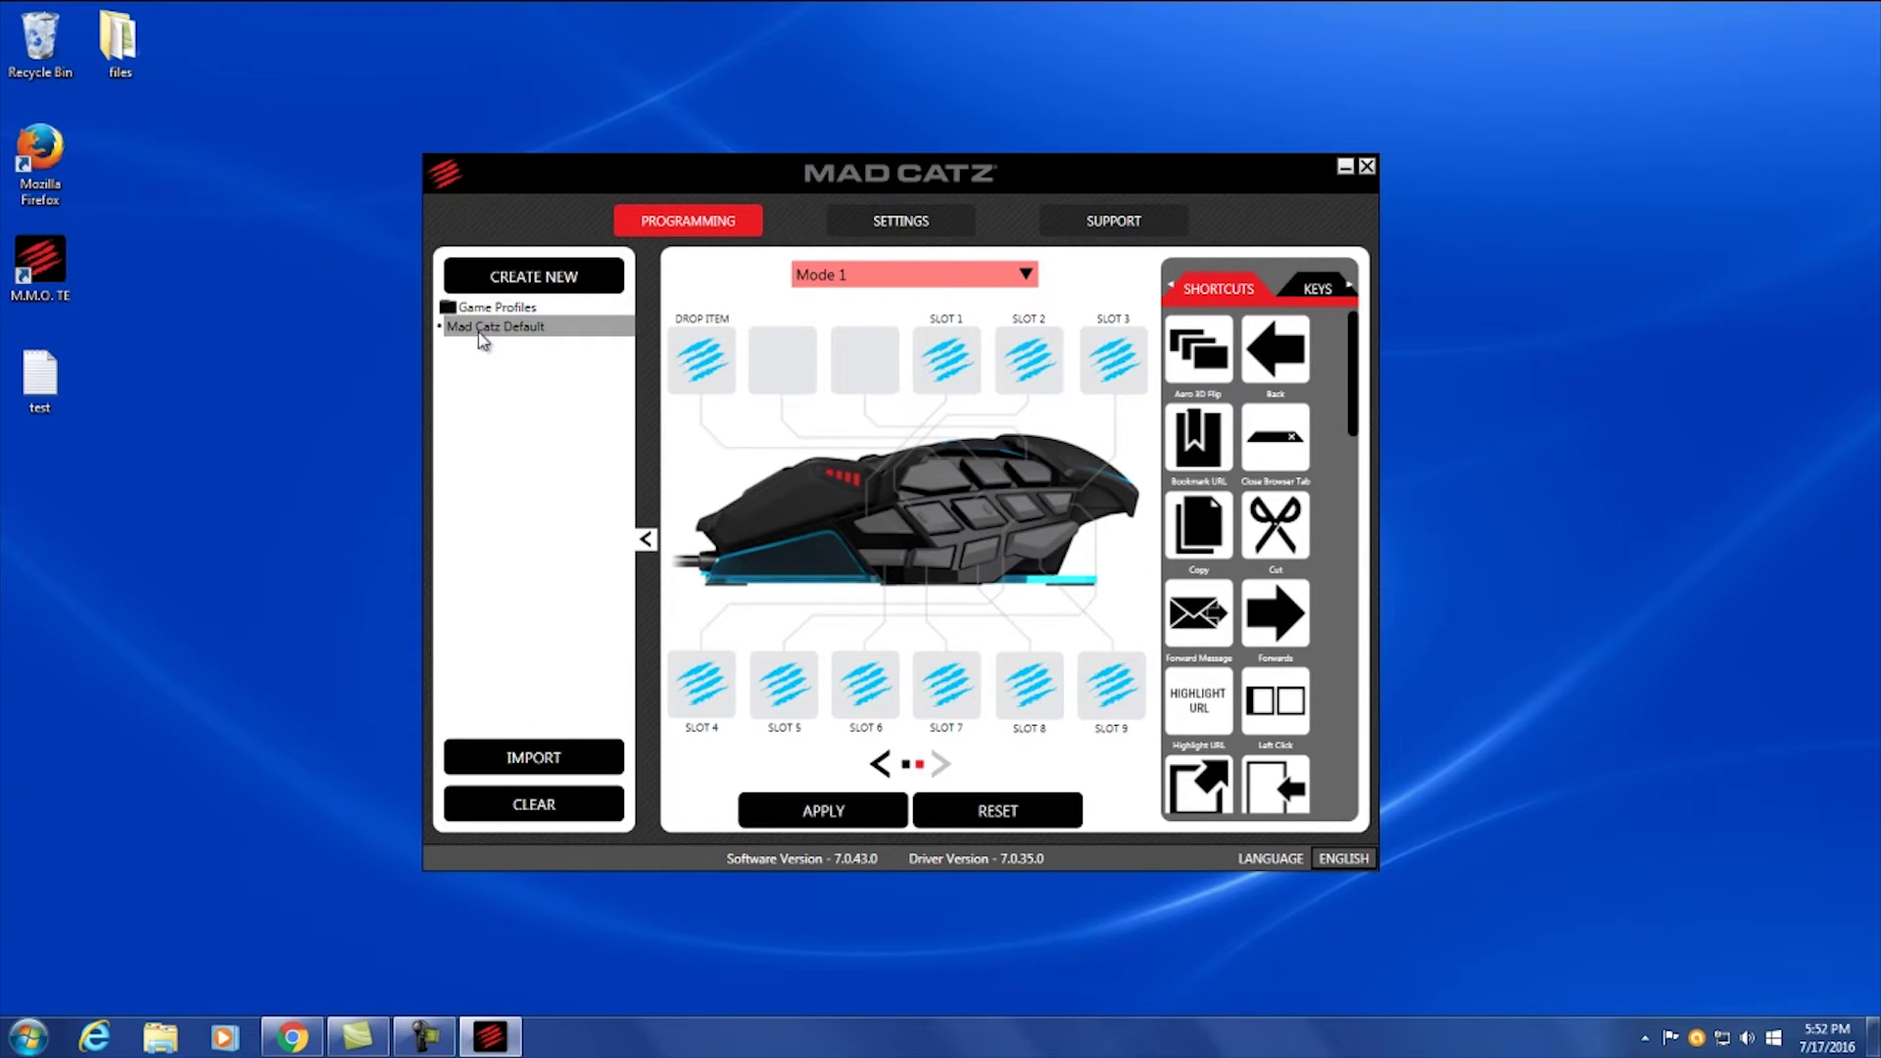
left_click(480, 328)
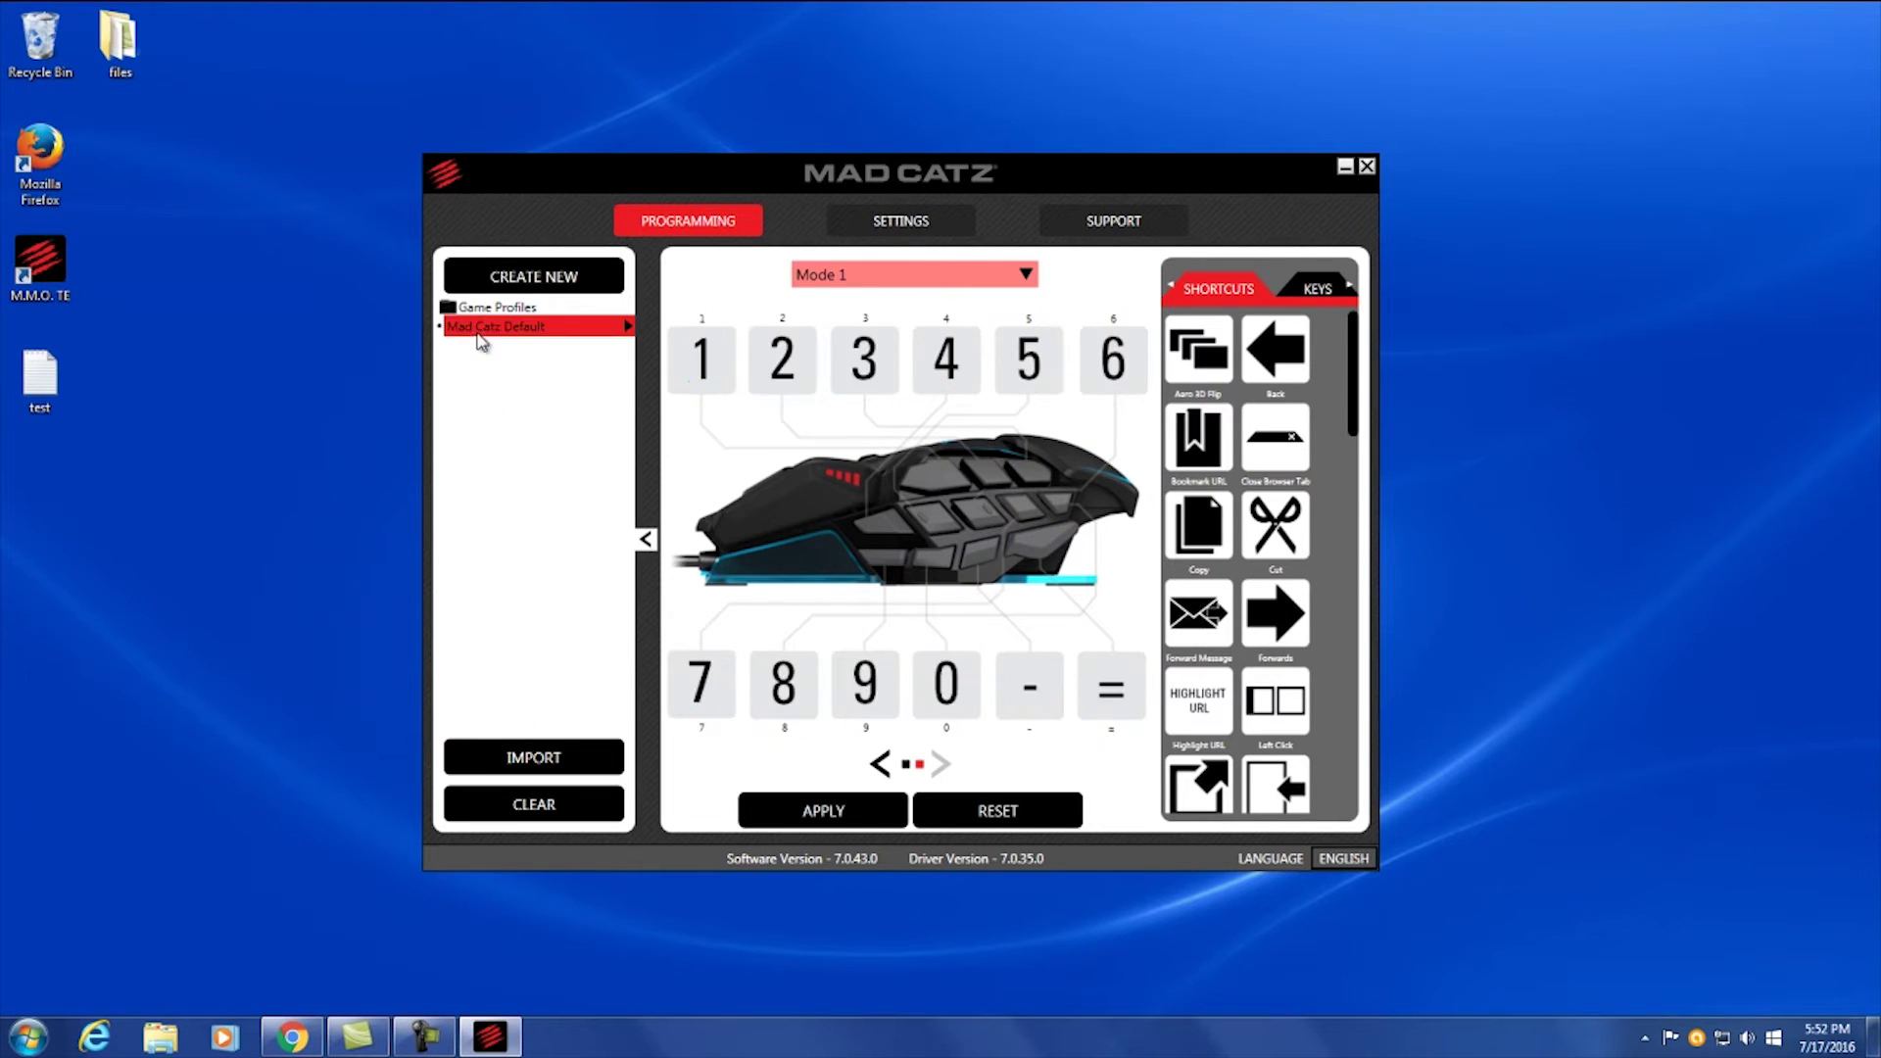
left_click(916, 277)
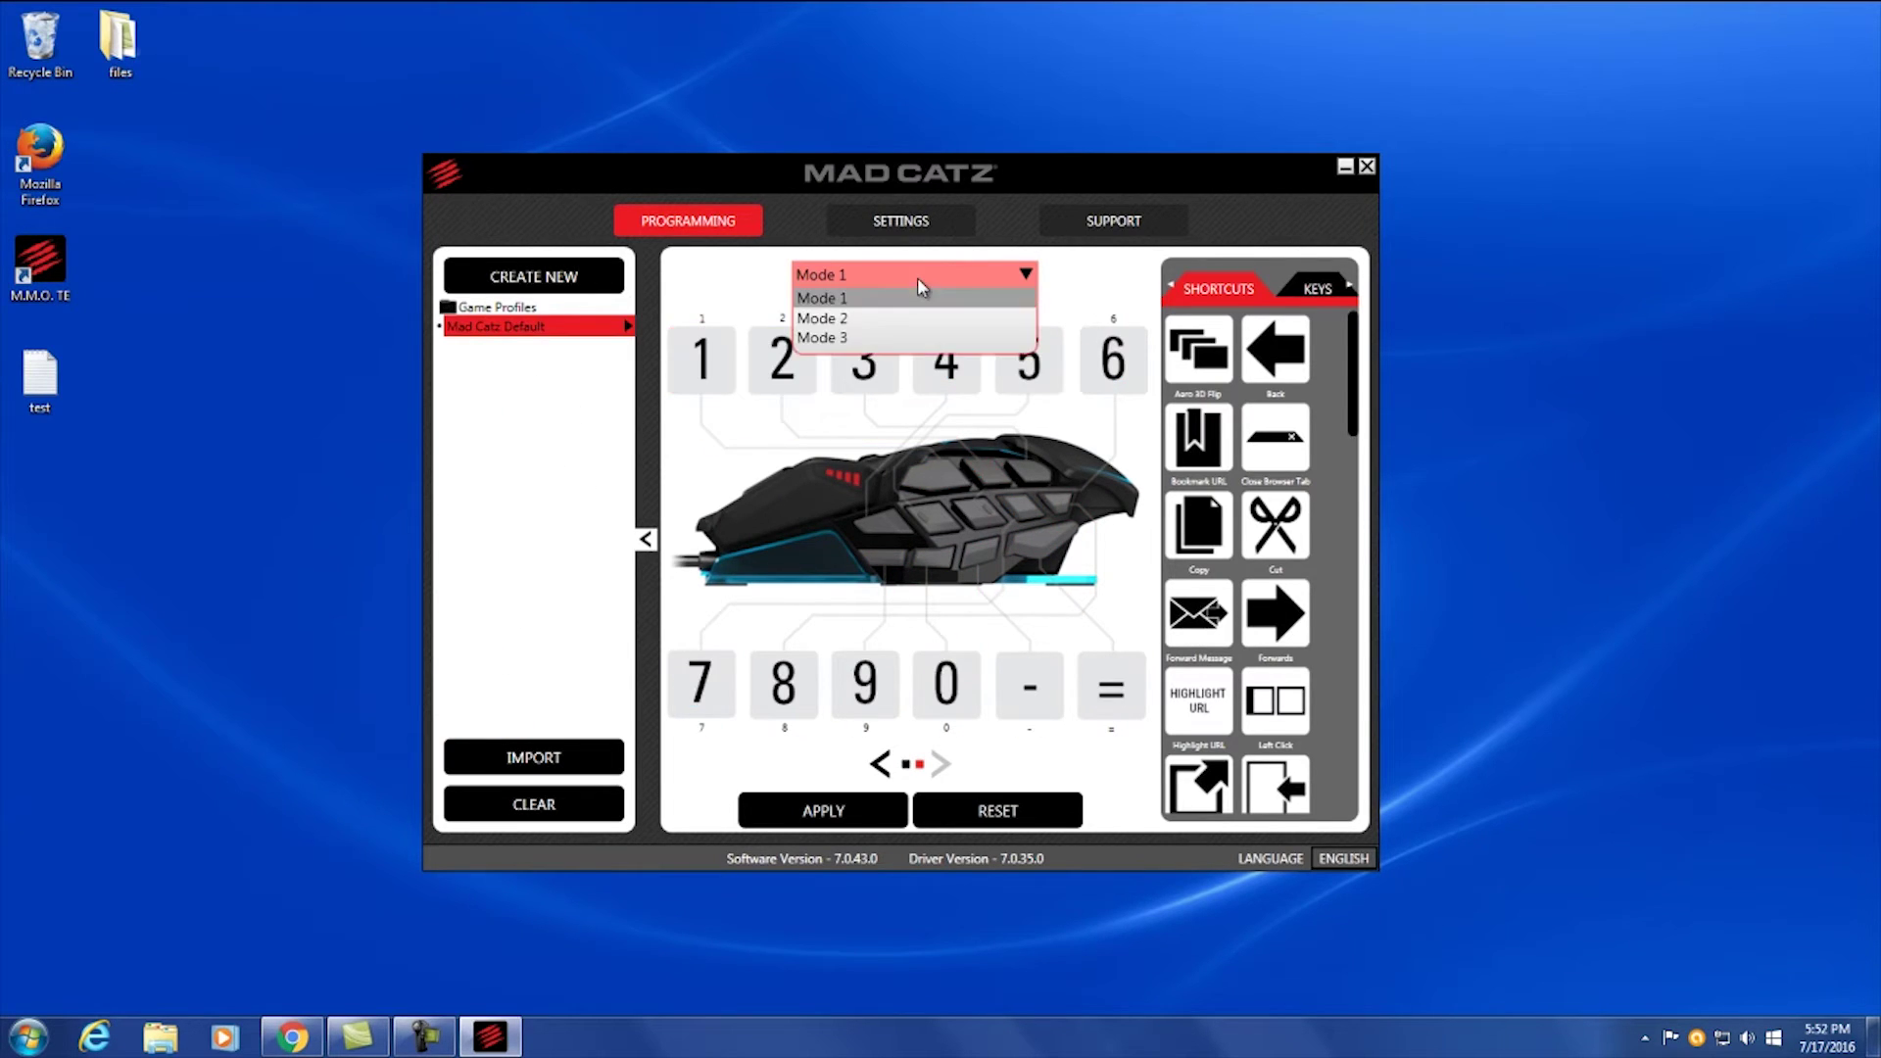
left_click(862, 315)
left_click(866, 277)
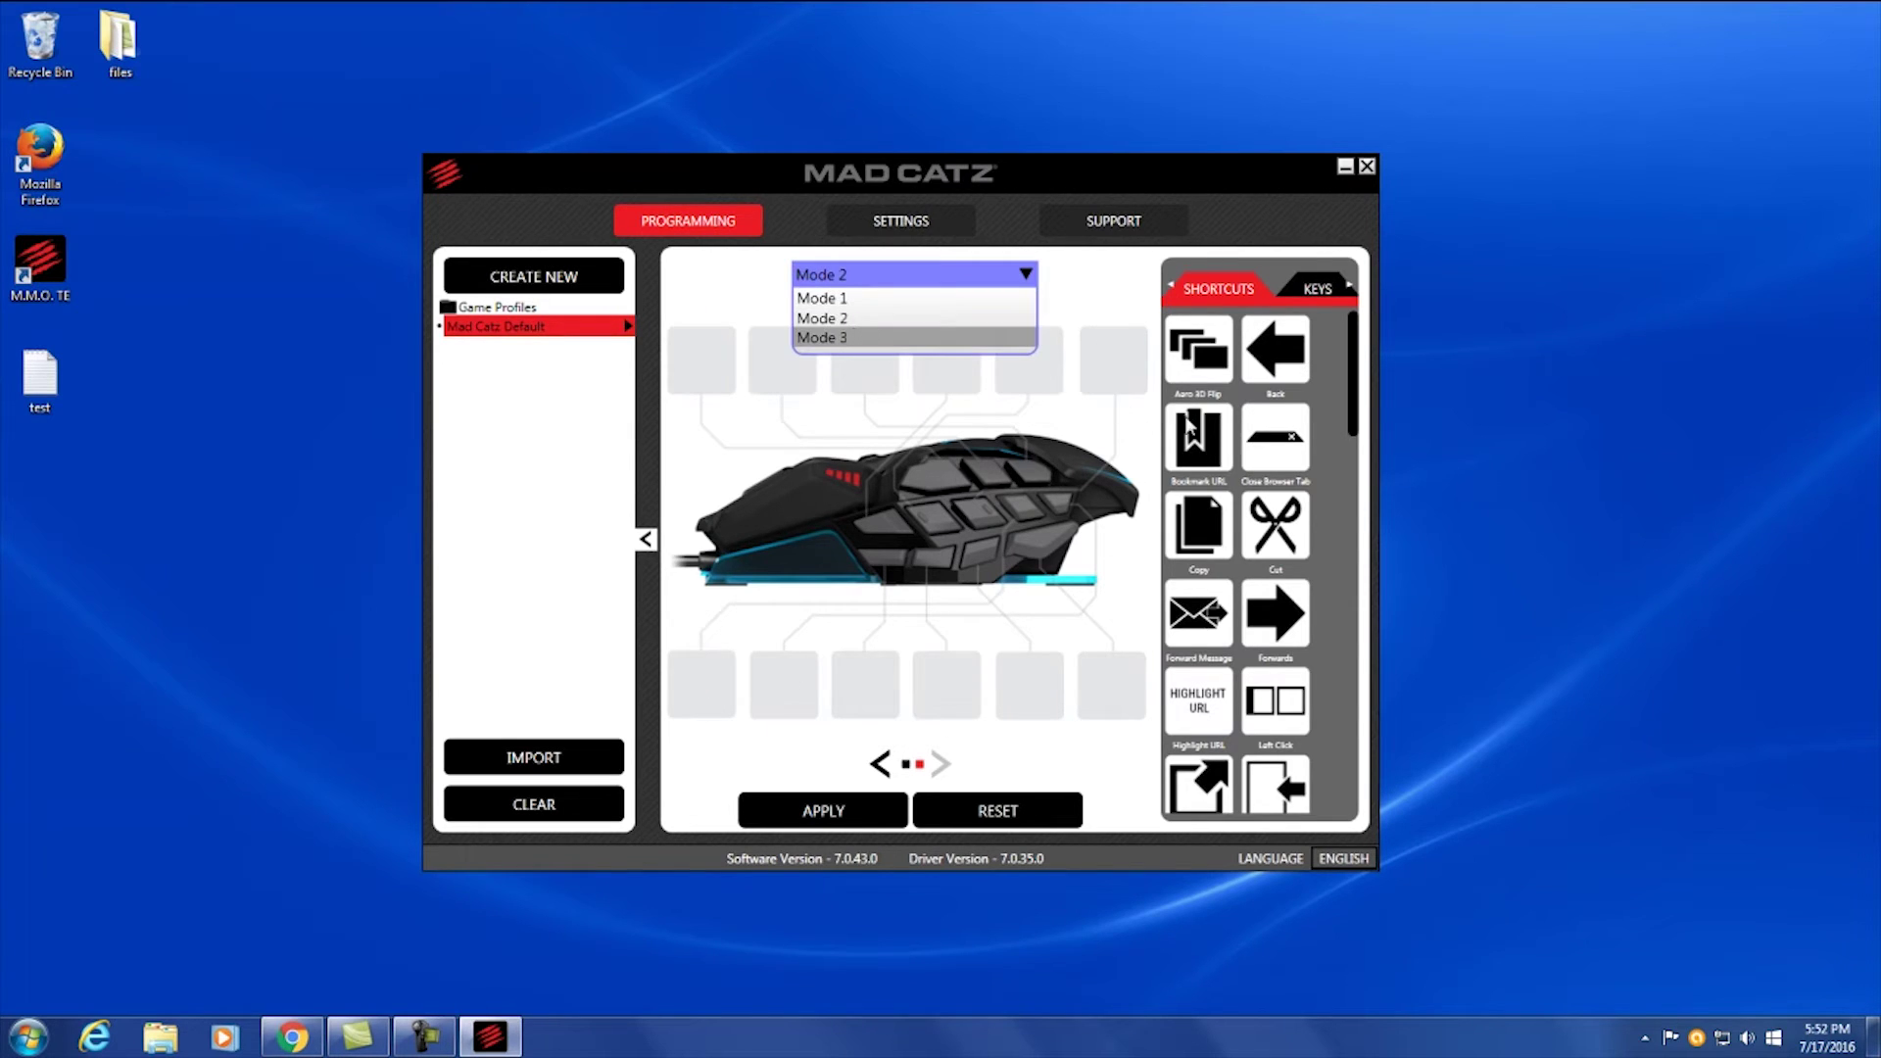
left_click_drag(1191, 363, 1028, 361)
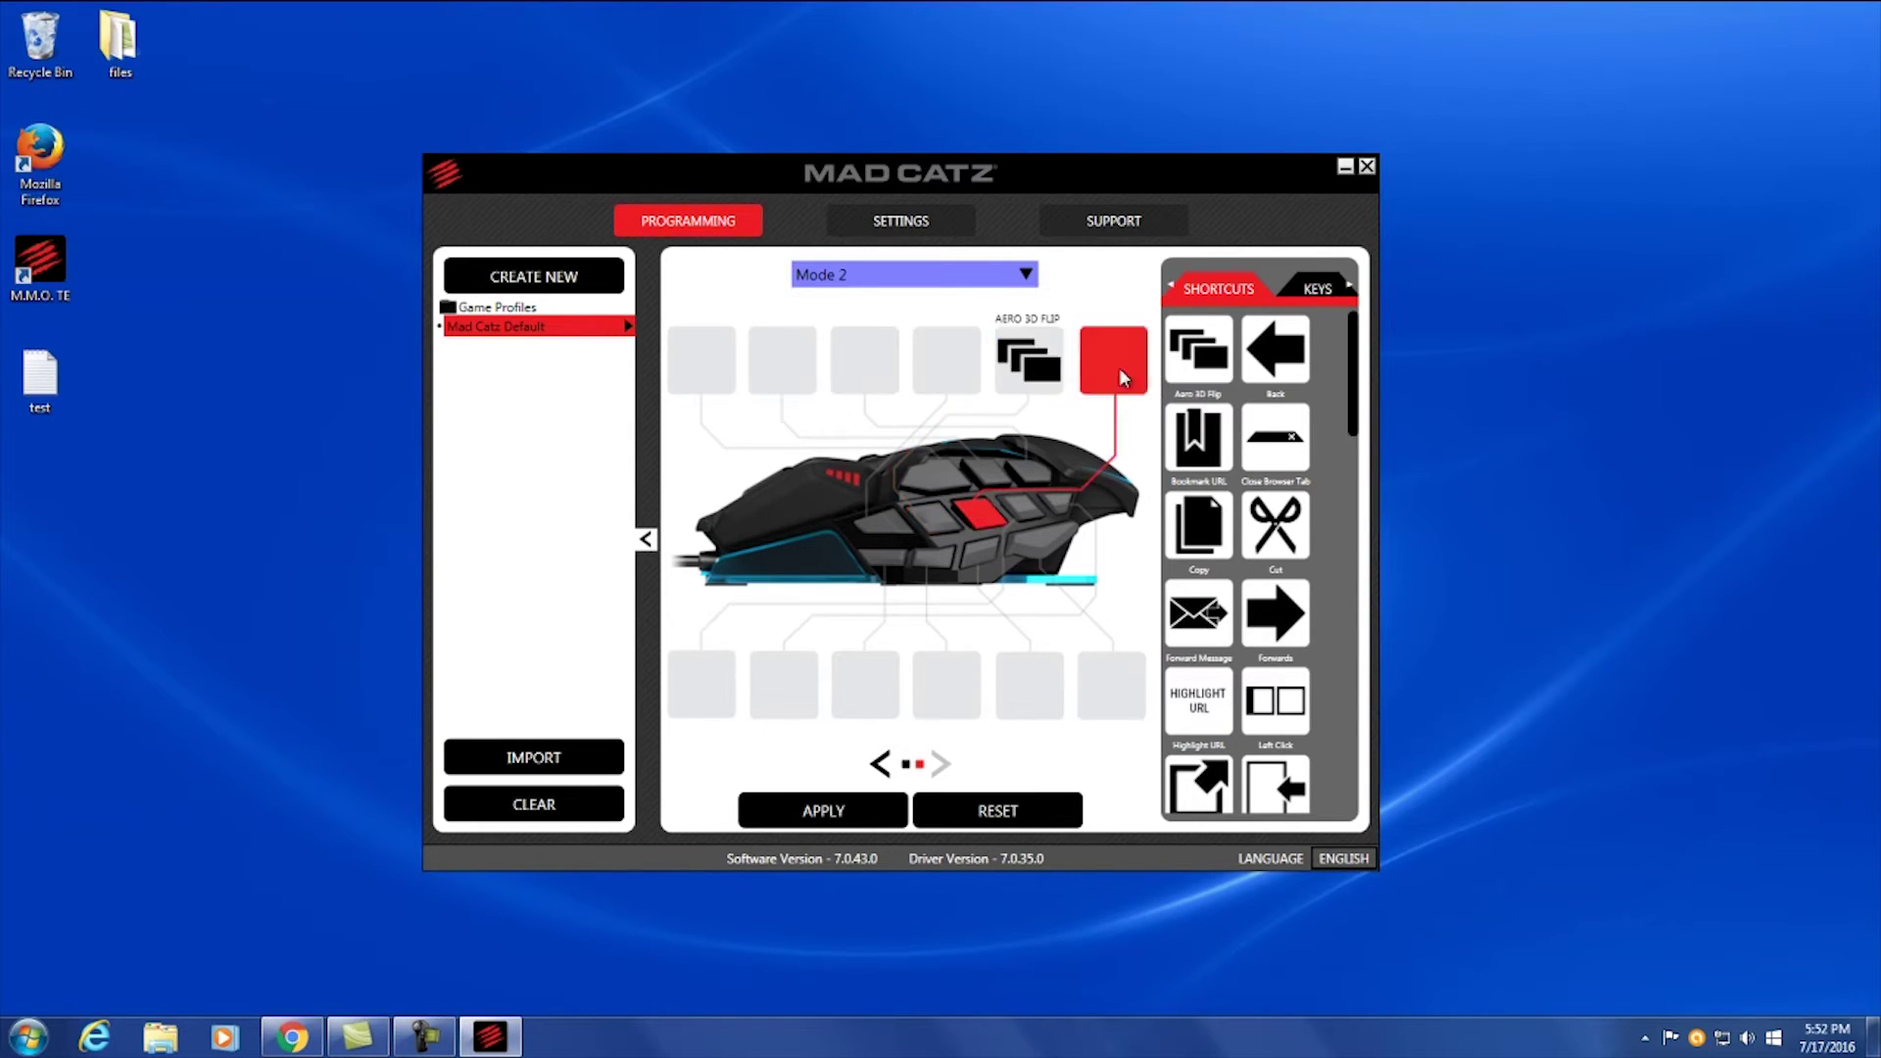
left_click_drag(1275, 350, 865, 359)
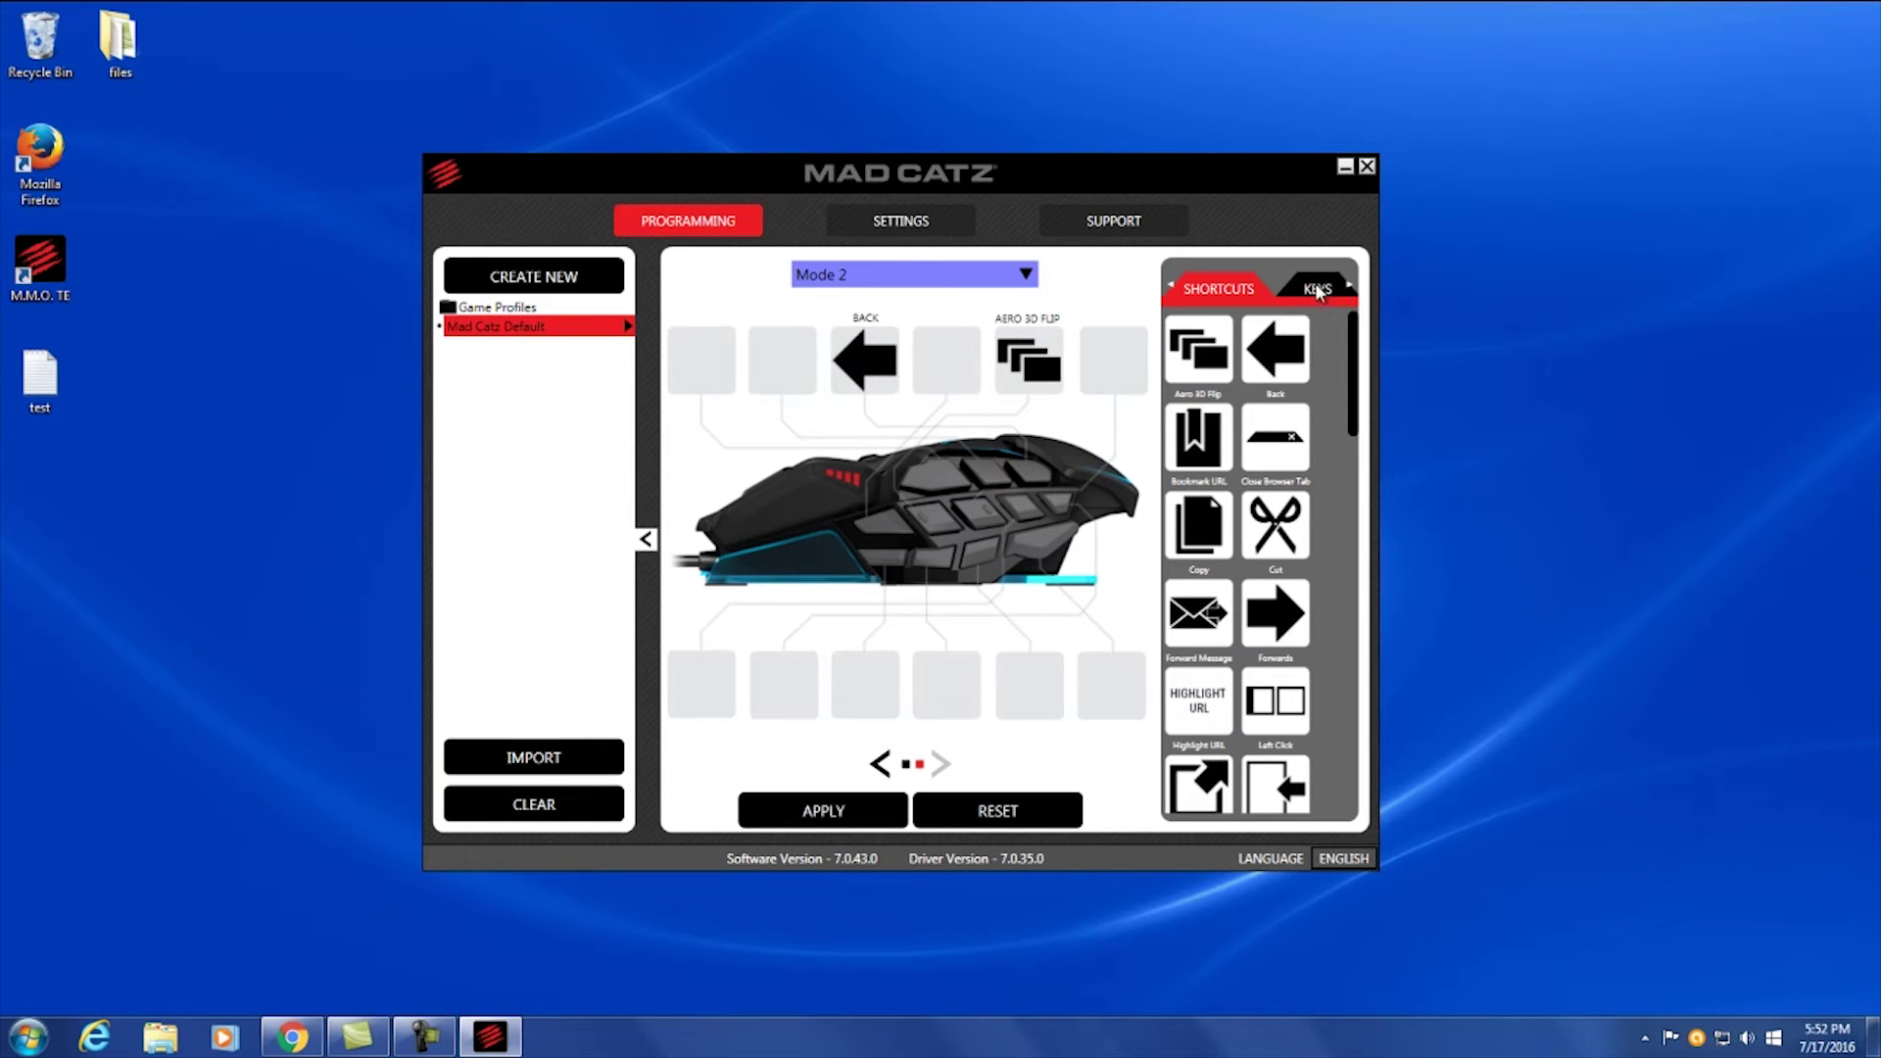
Assign keys 0, 3 and 5 to Mode 2's fifth, second and fourth bottom buttons
left_click(1318, 288)
left_click_drag(1274, 436, 1028, 684)
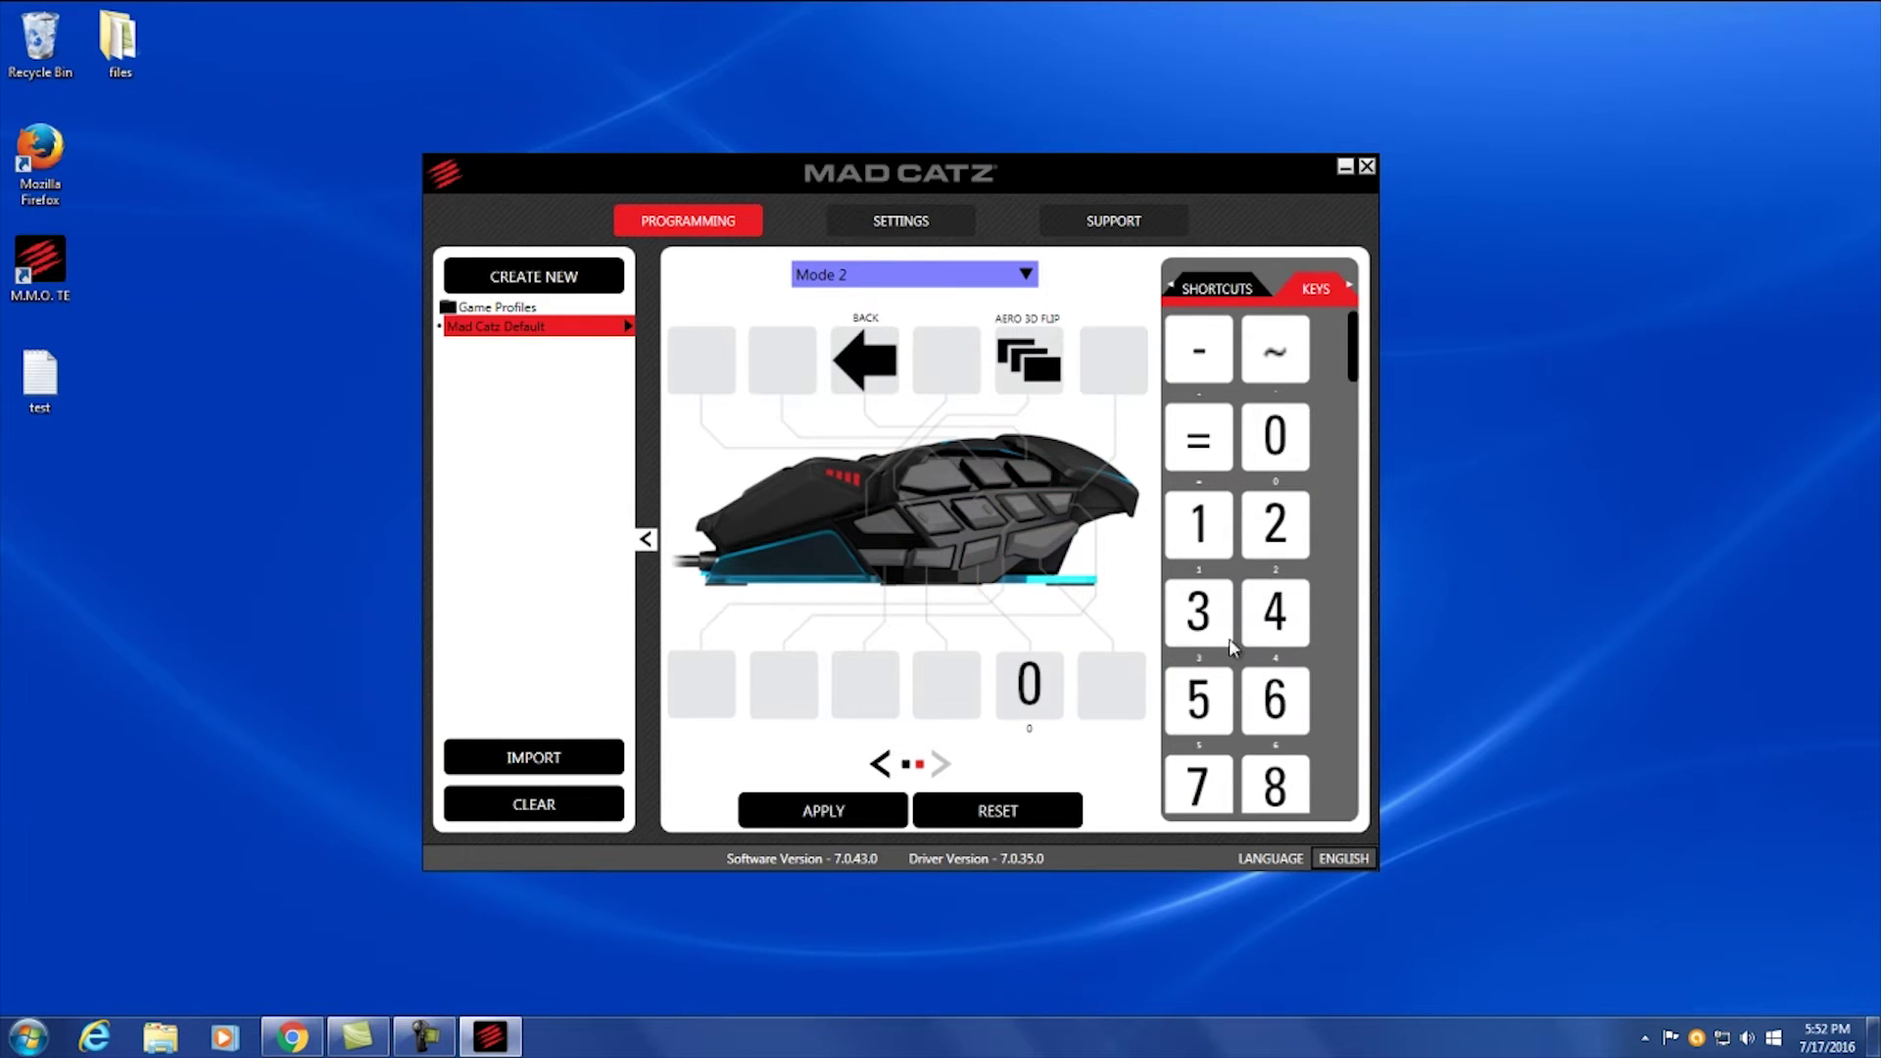
left_click_drag(1232, 647, 784, 684)
left_click_drag(1200, 697, 946, 686)
In Mode 3, assign keys 6, 1, 0 to top buttons and 3, 7, 2 to bottom buttons
left_click(980, 276)
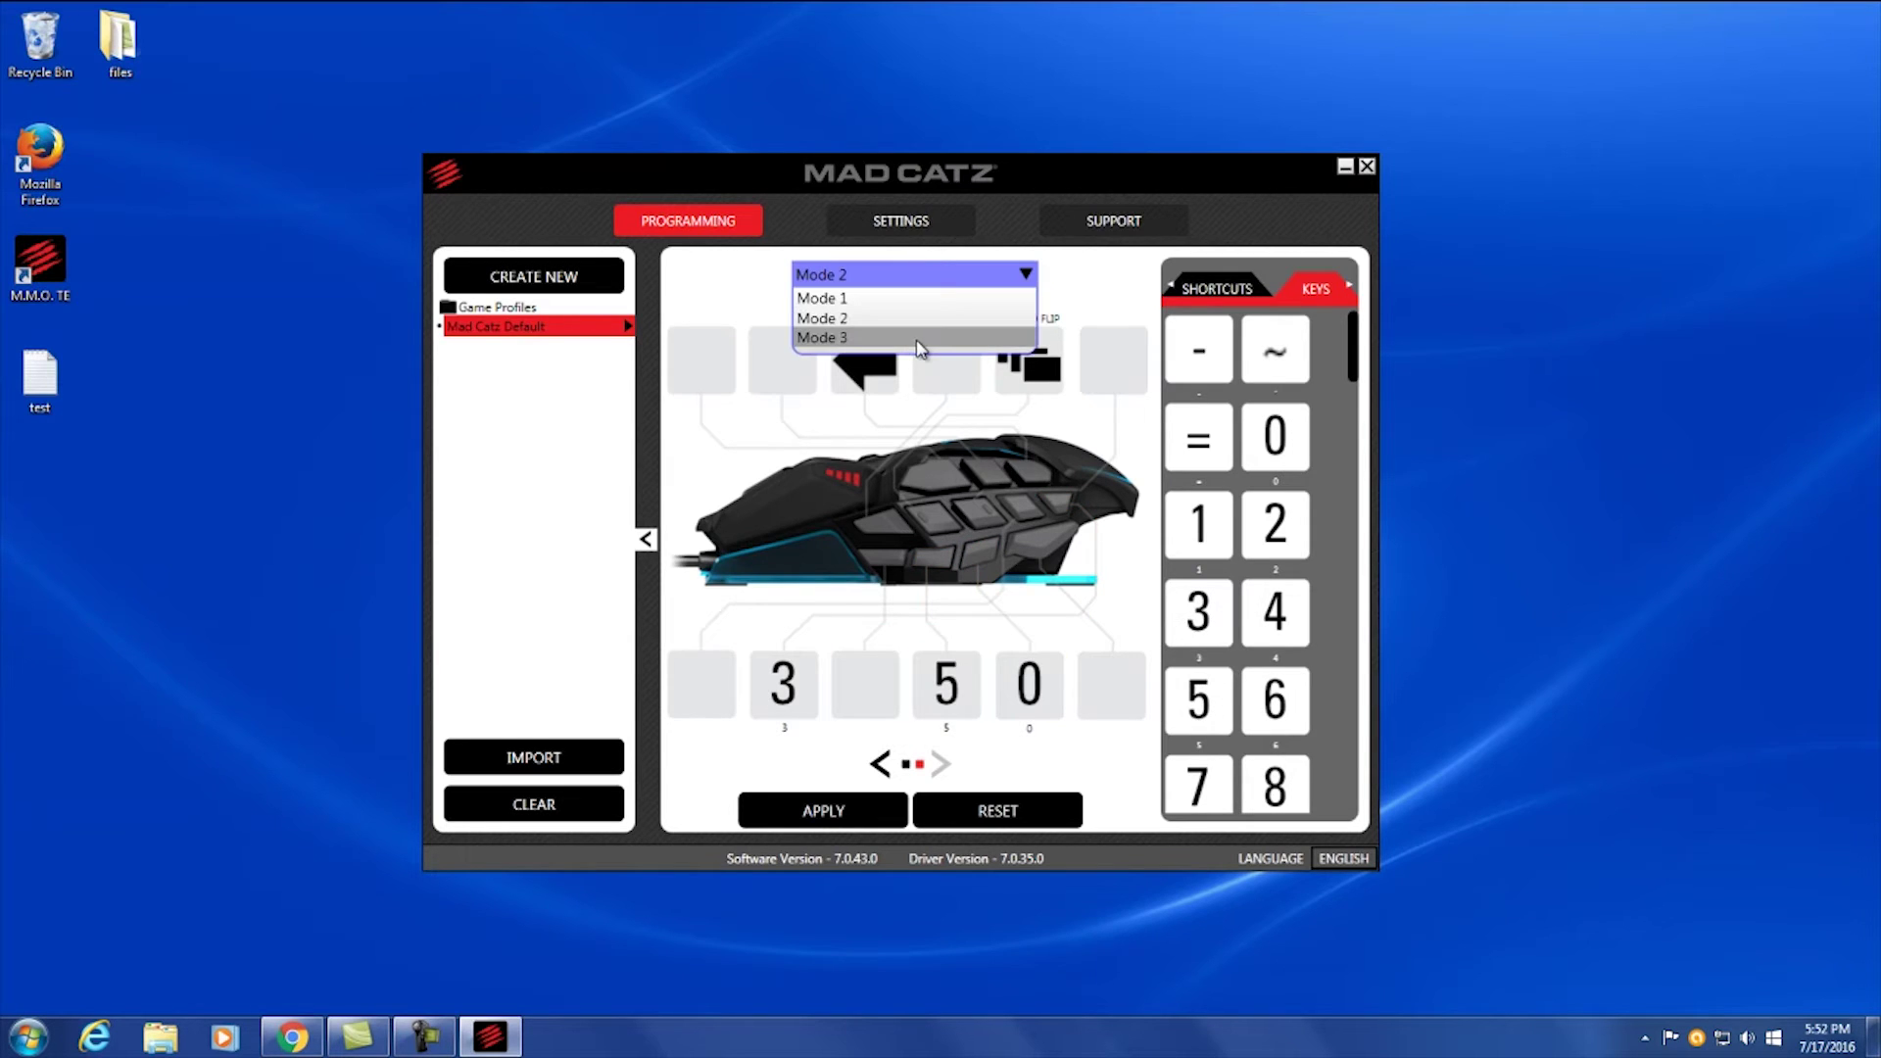
left_click(919, 339)
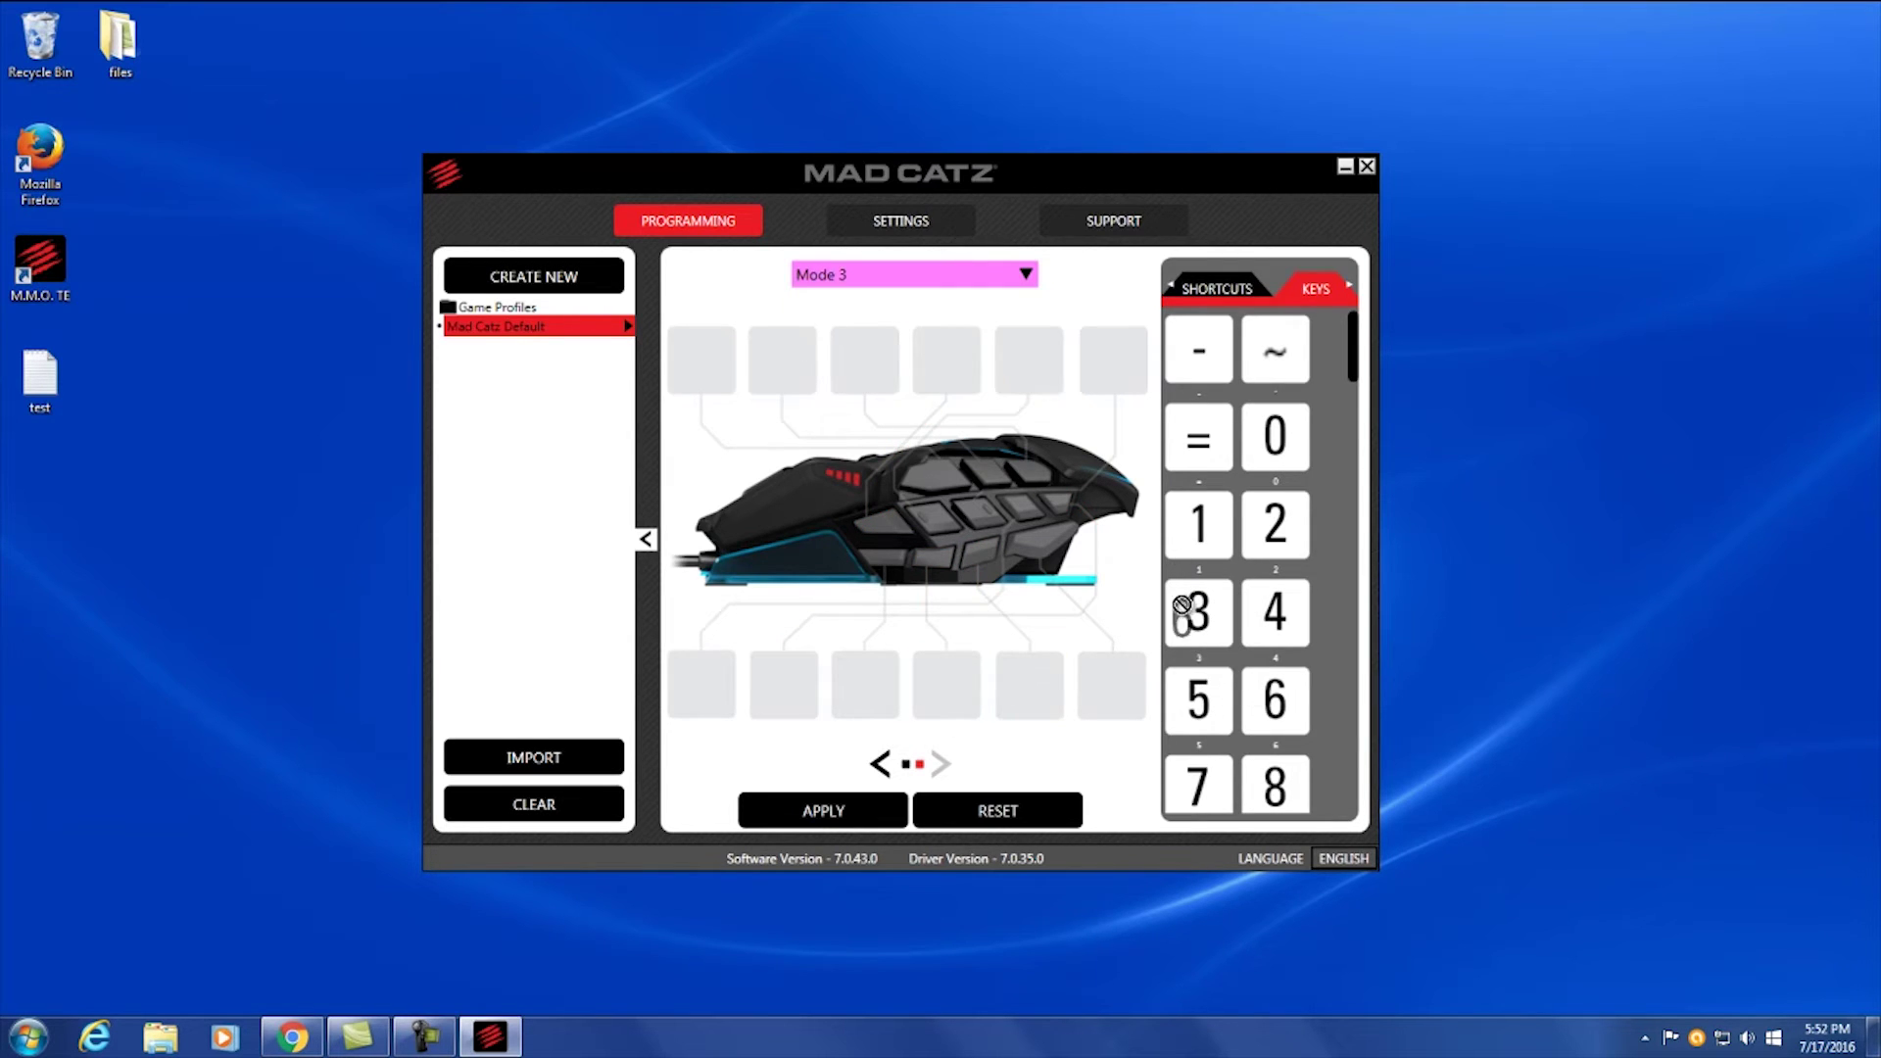
left_click_drag(1189, 614, 887, 386)
left_click_drag(1198, 525, 940, 371)
left_click_drag(1269, 436, 1029, 364)
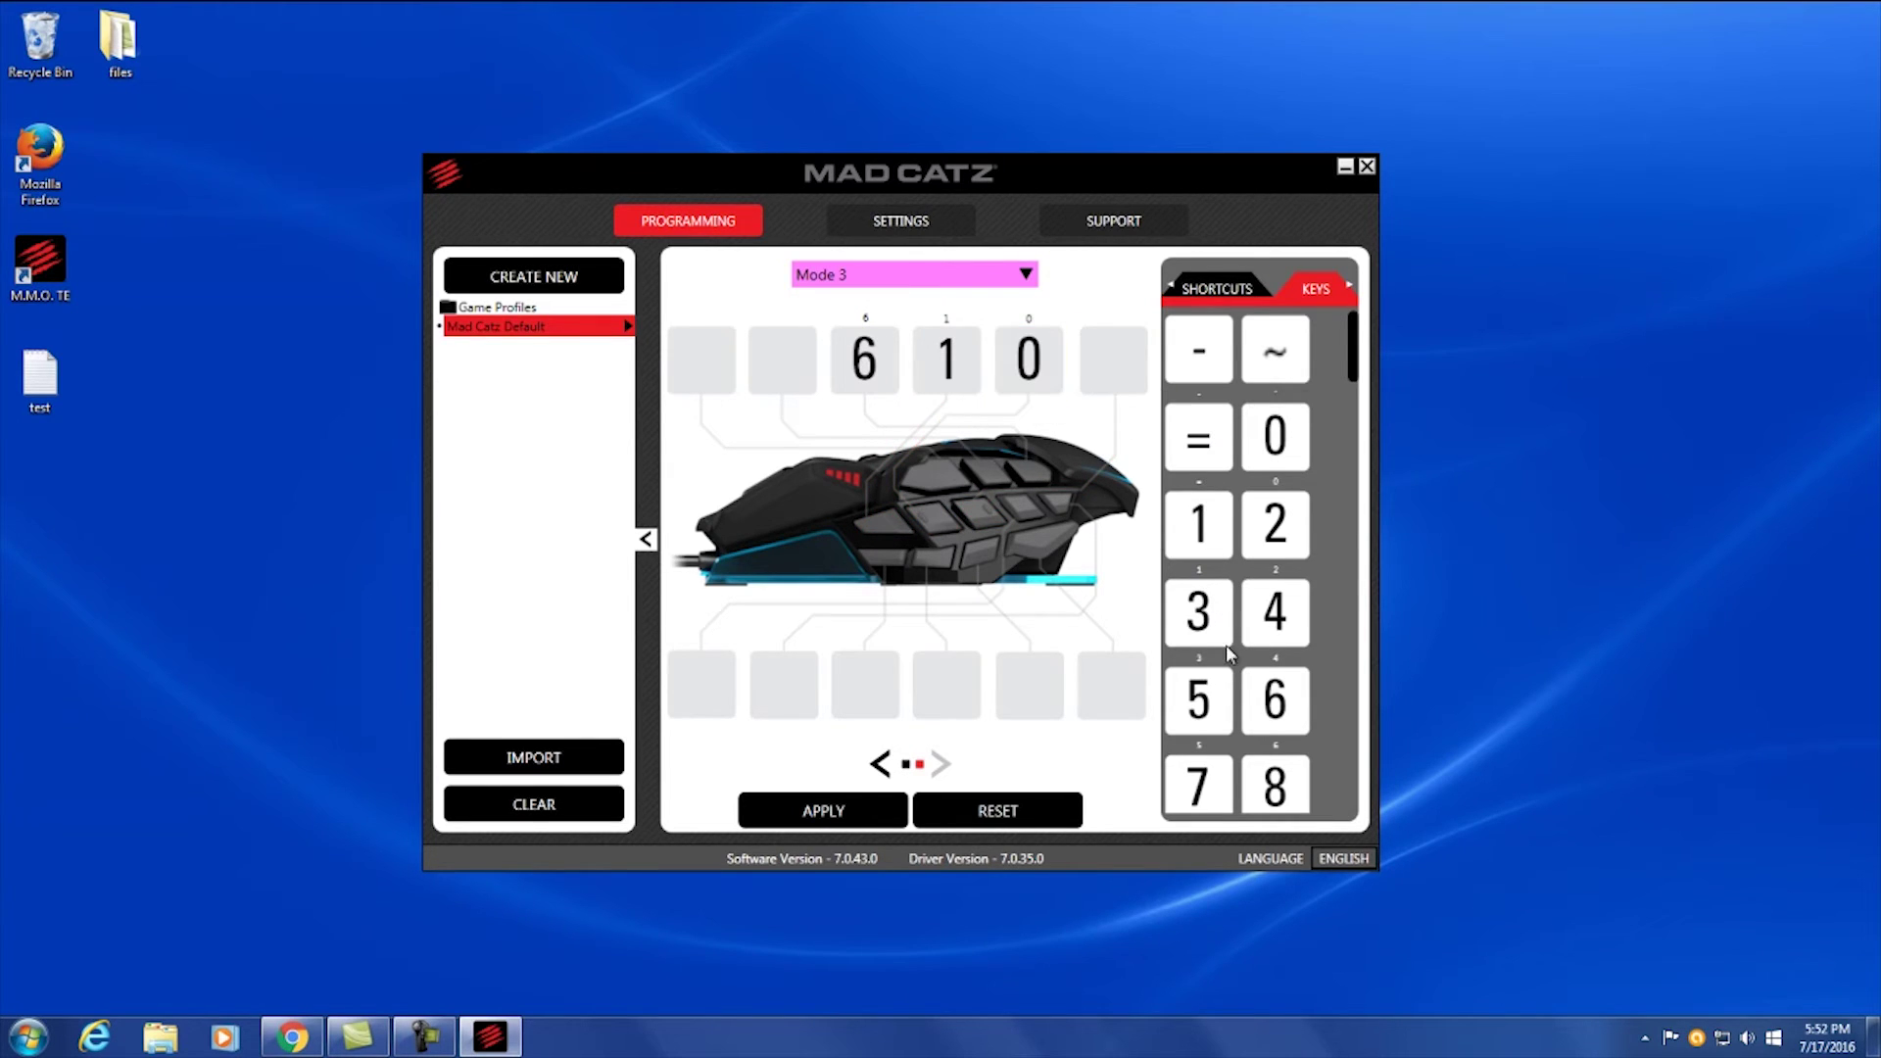
left_click_drag(1199, 612, 789, 681)
left_click_drag(1197, 784, 893, 691)
left_click_drag(1274, 519, 956, 686)
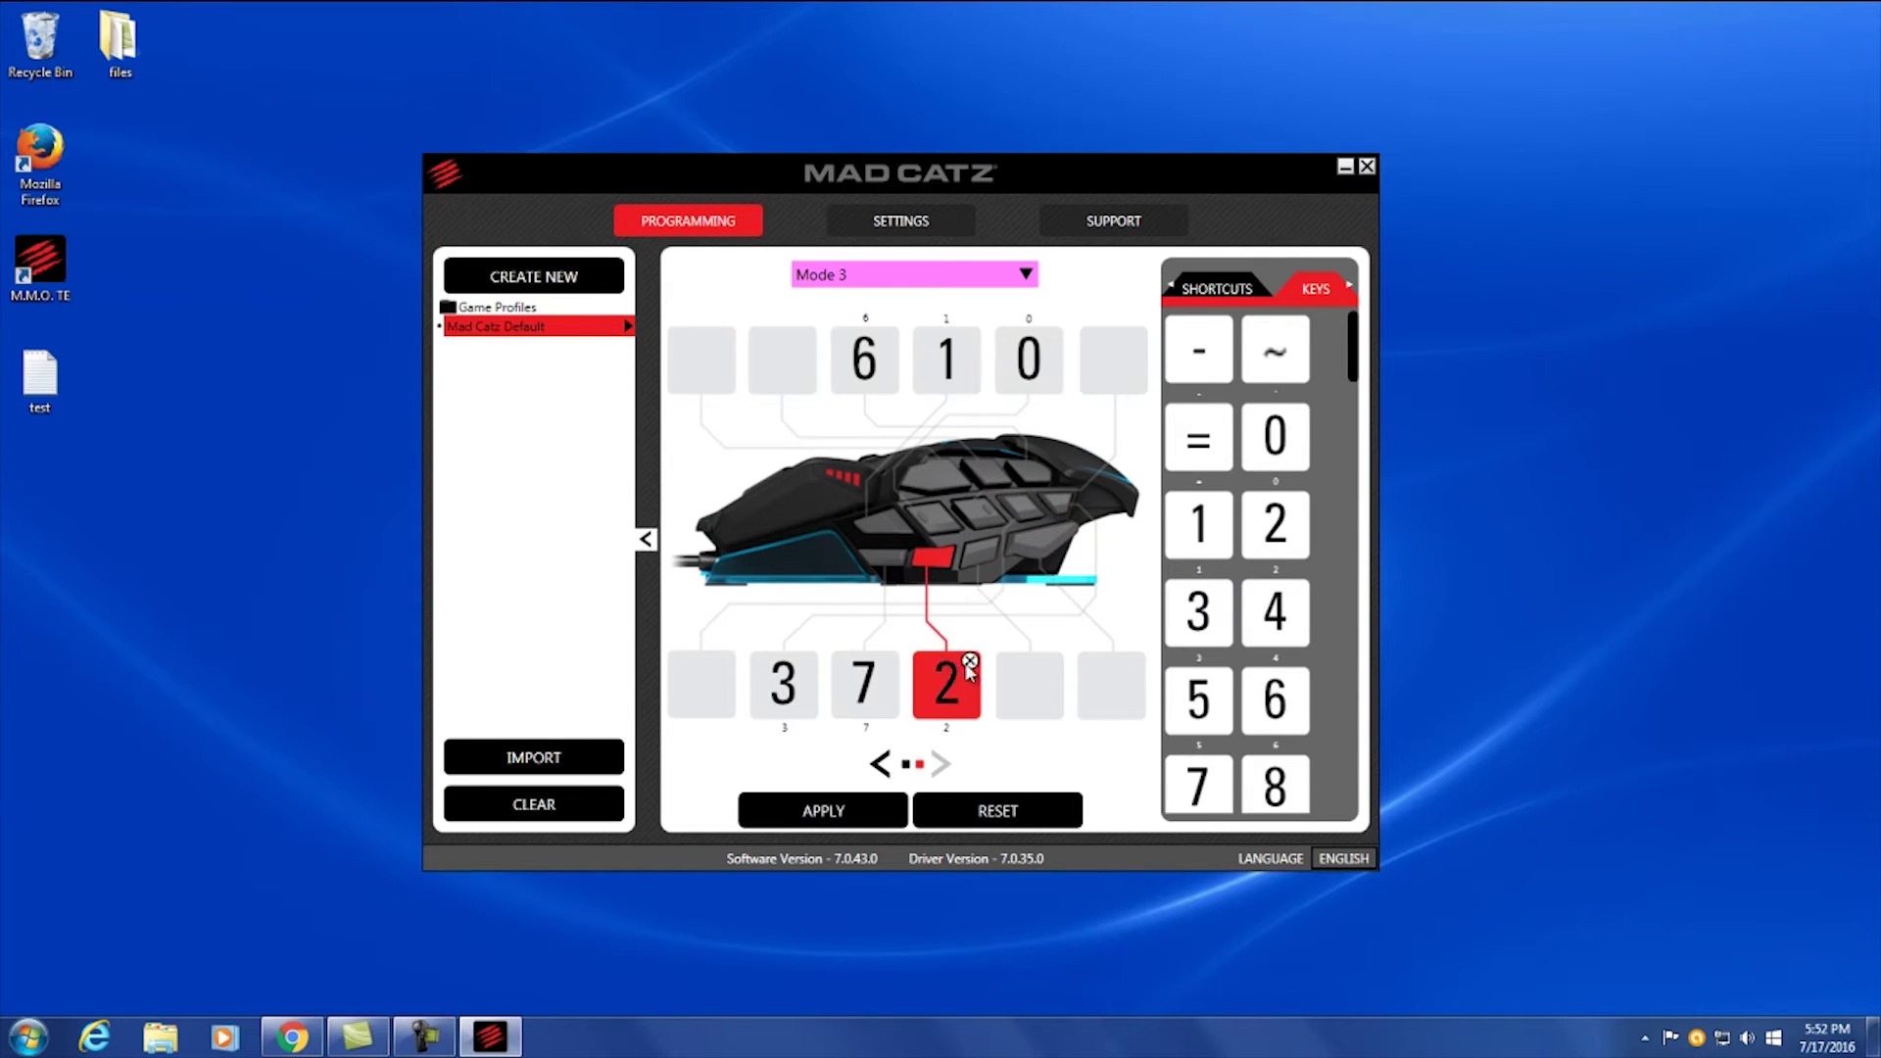
Switch to Mode 1 and clear the 4, 5 and 6 key assignments from the top buttons
left_click(977, 274)
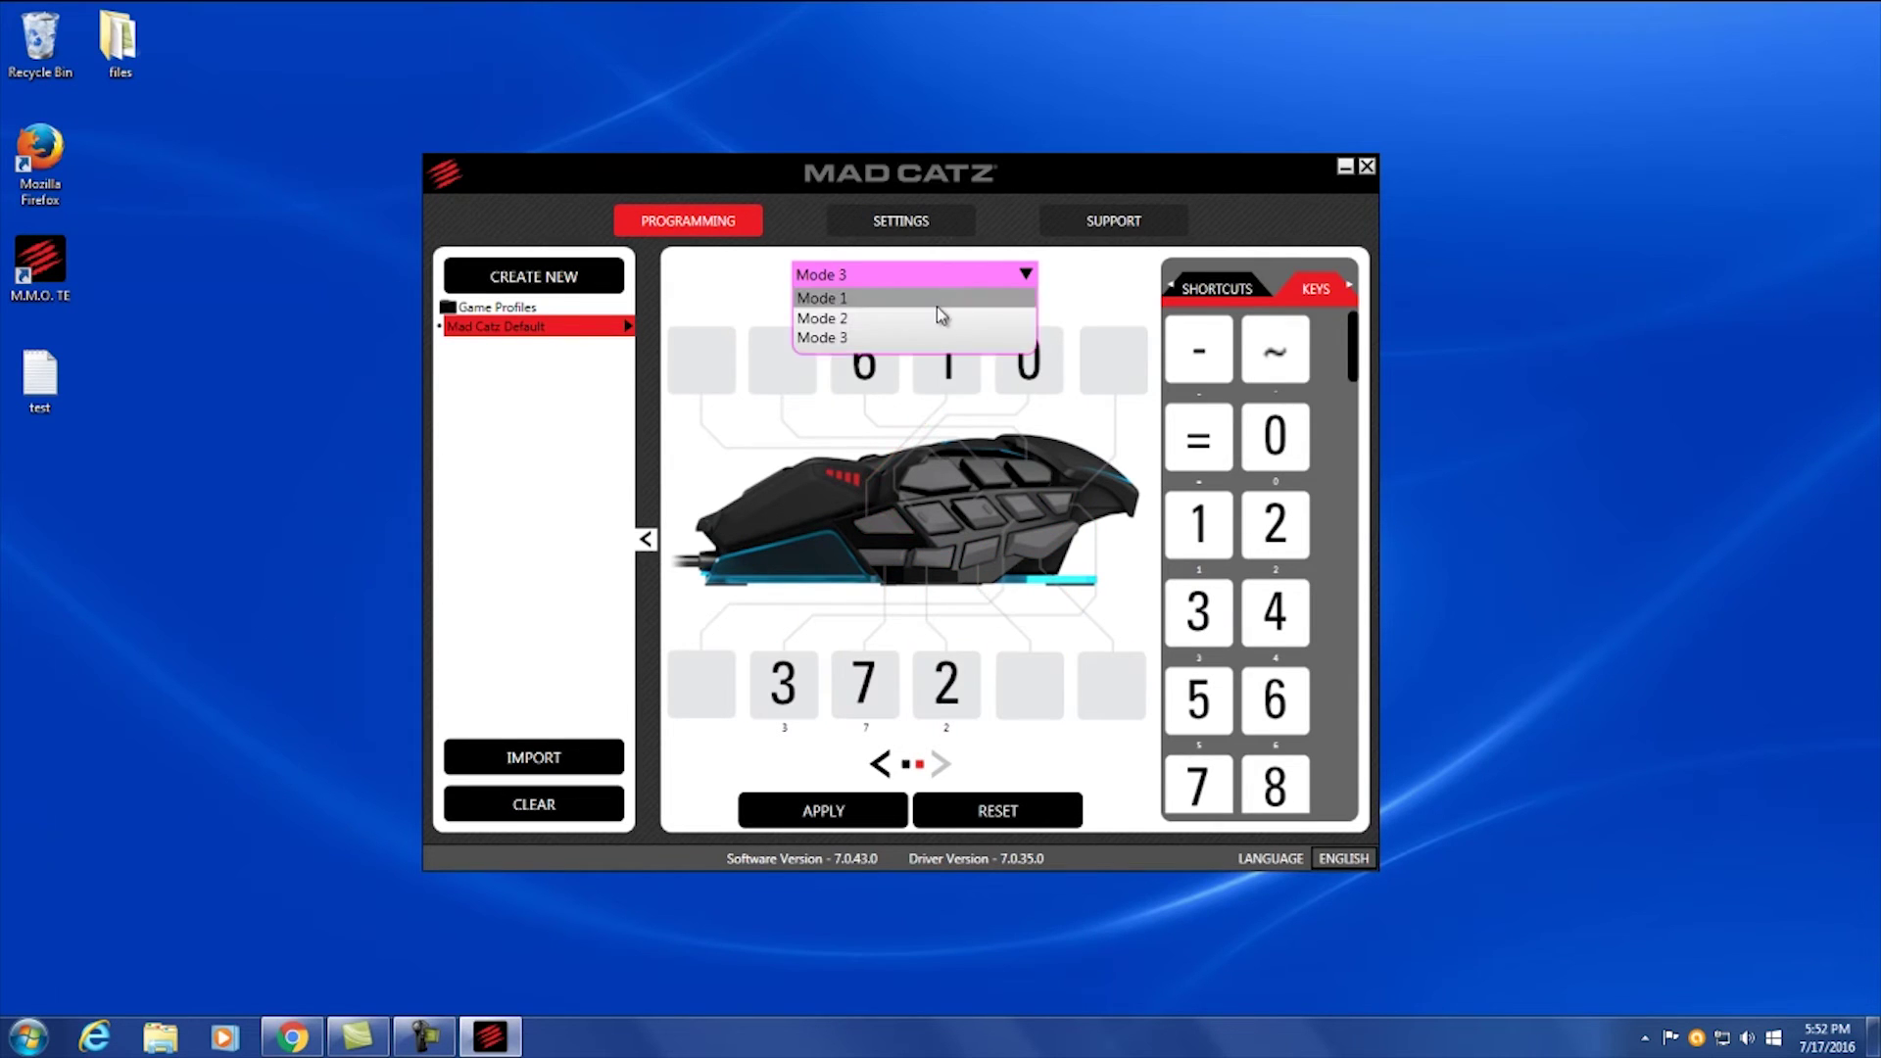
left_click(936, 302)
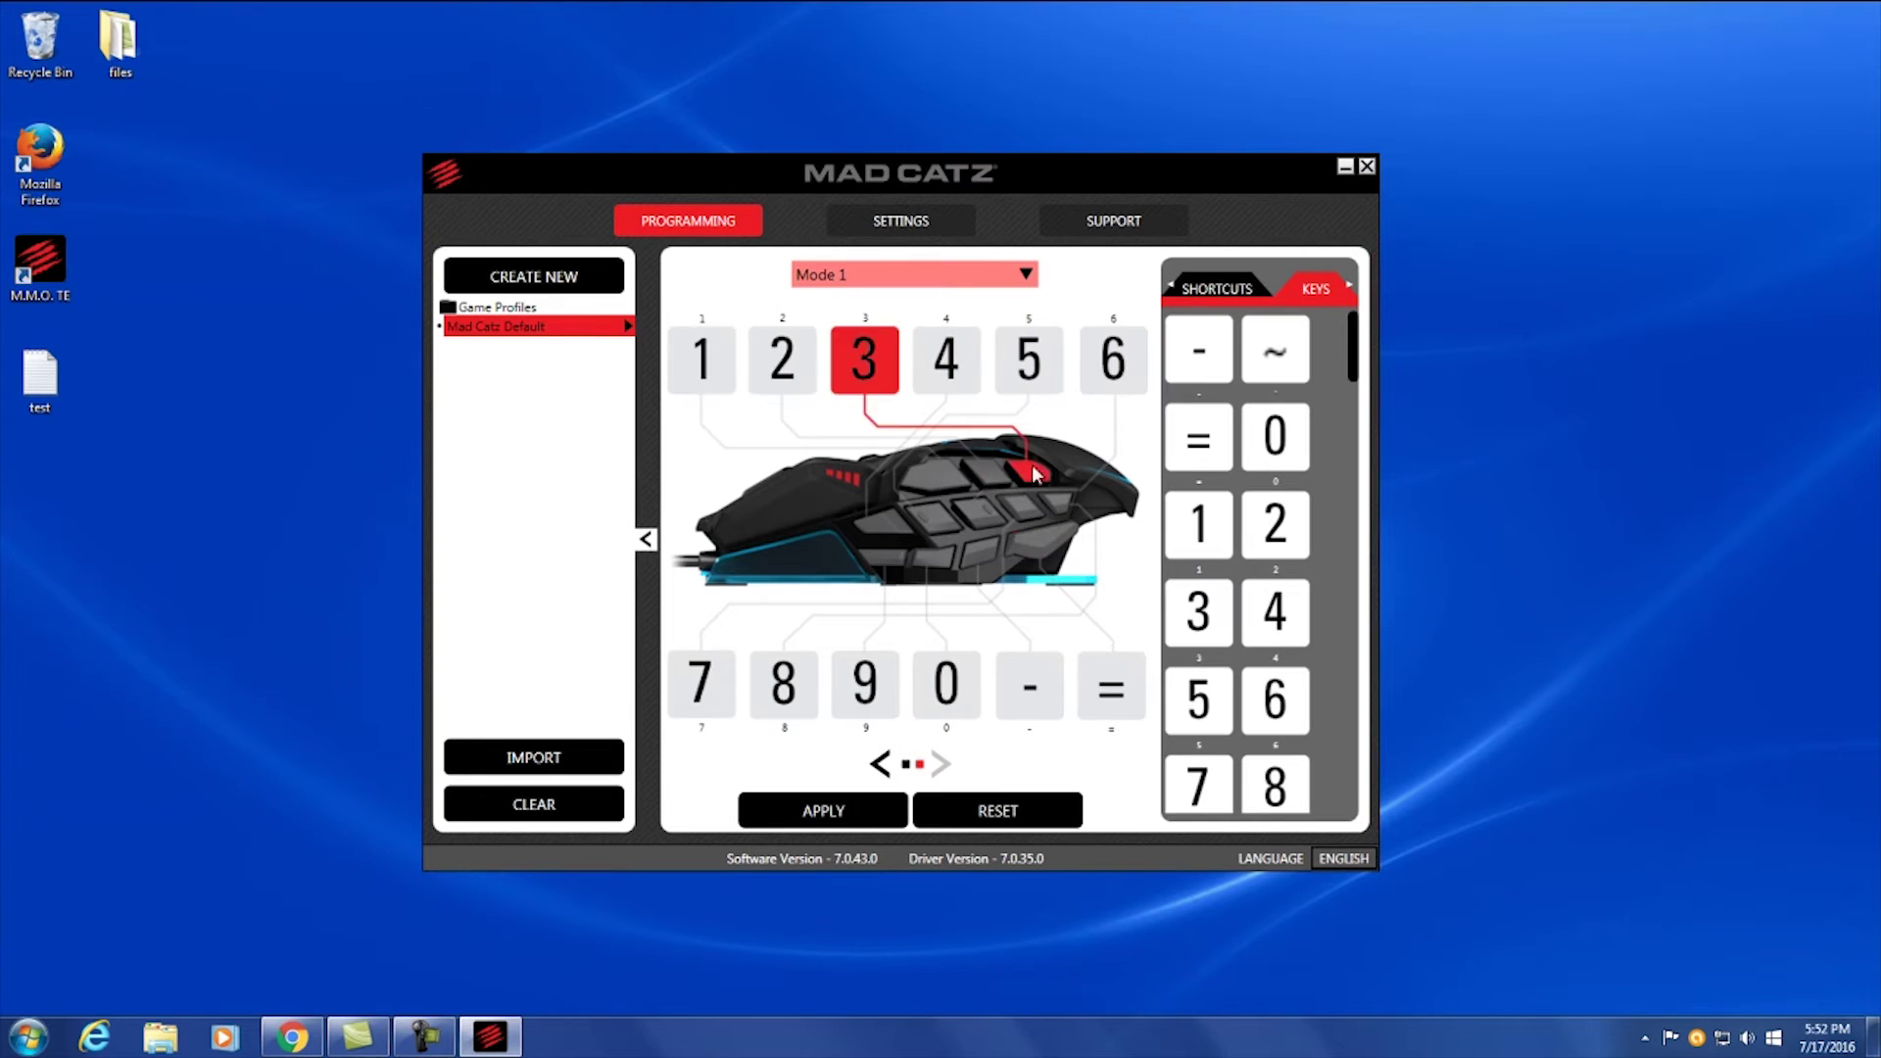
left_click_drag(1021, 367, 1052, 341)
left_click(1053, 338)
left_click(970, 338)
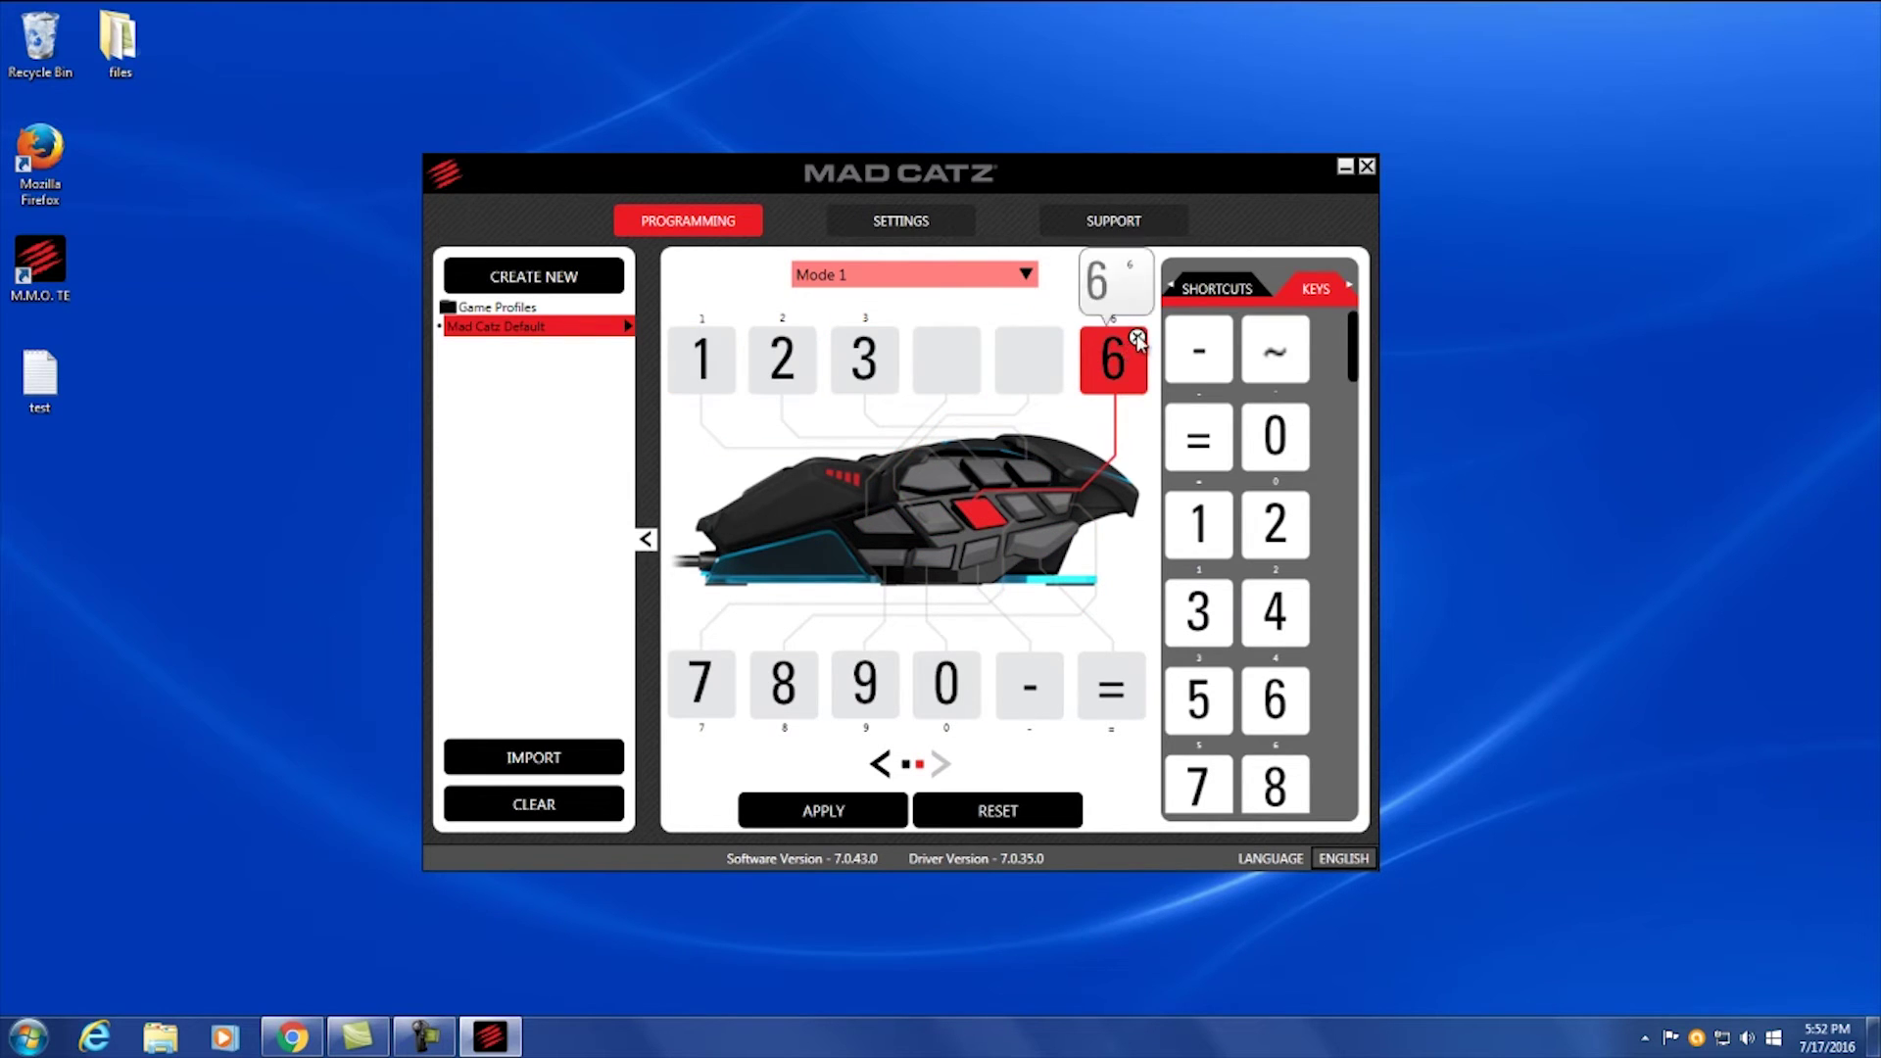
left_click(1134, 338)
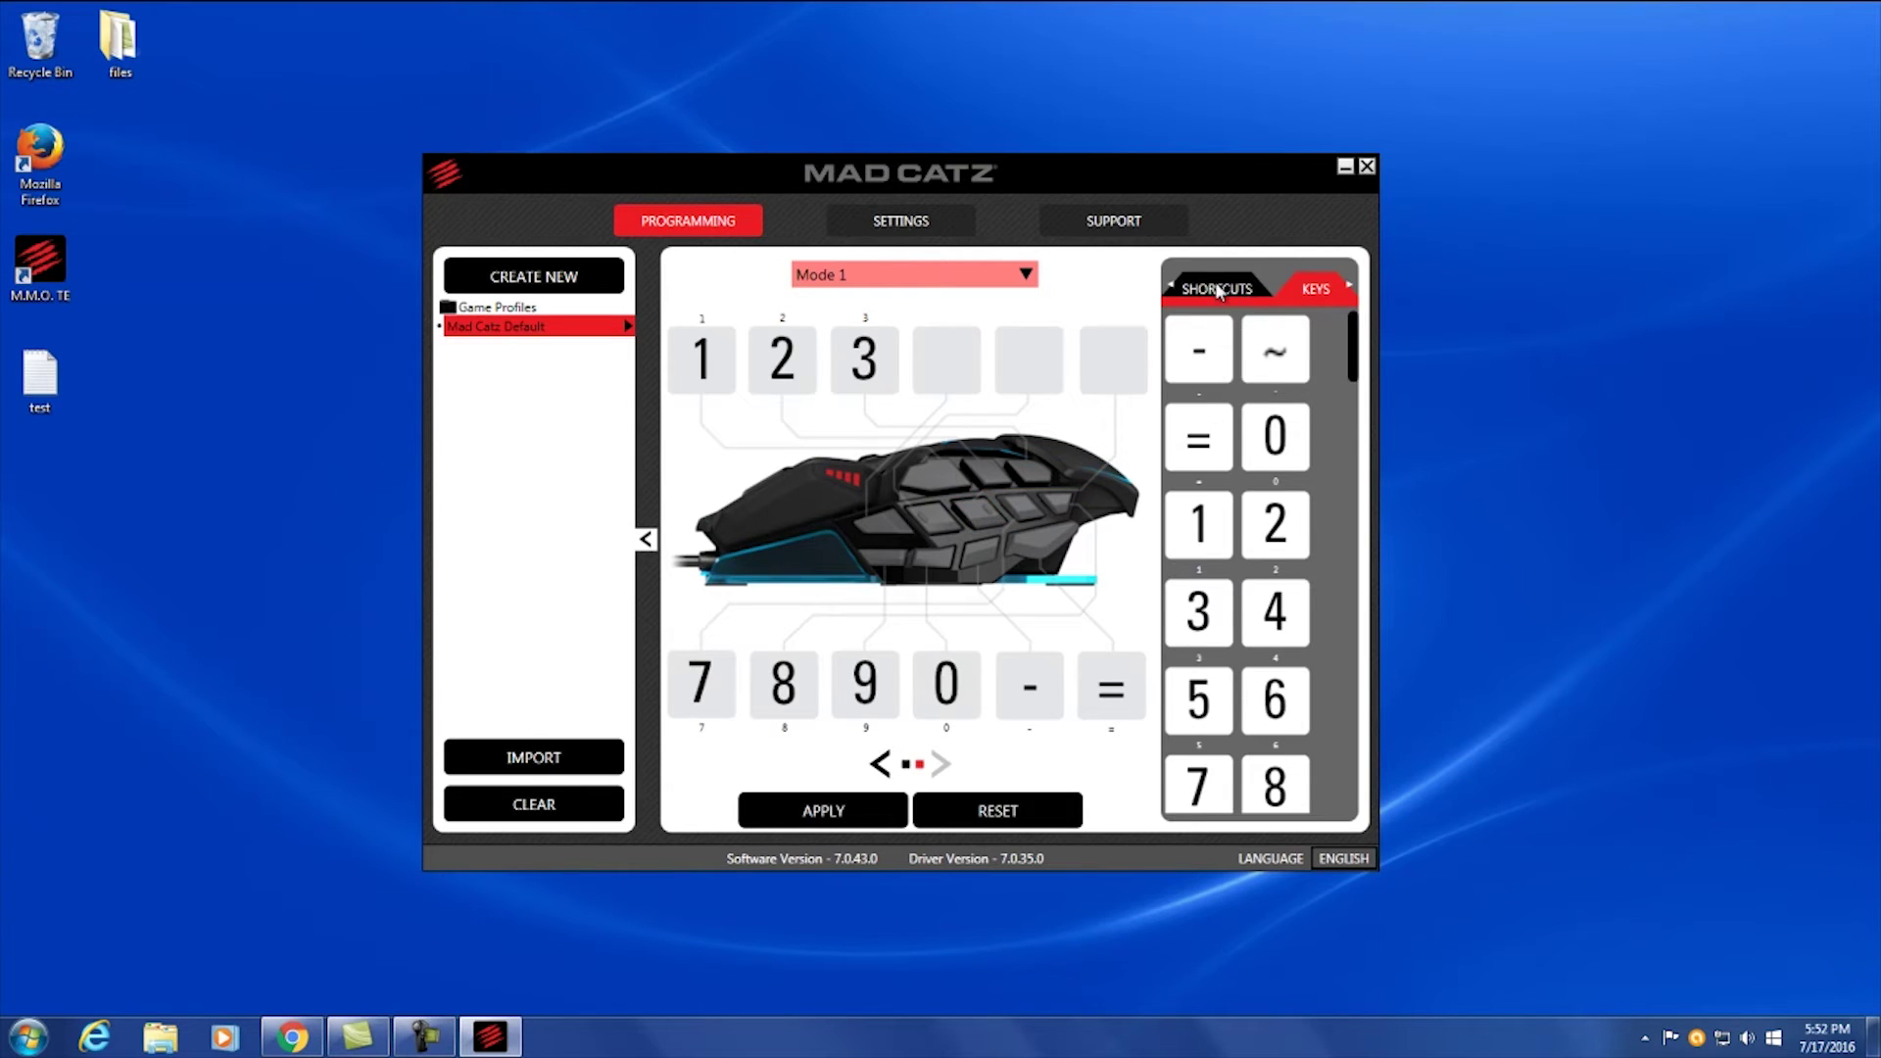
Assign the Copy, Cut and Paste shortcuts to the freed top buttons
left_click(1219, 291)
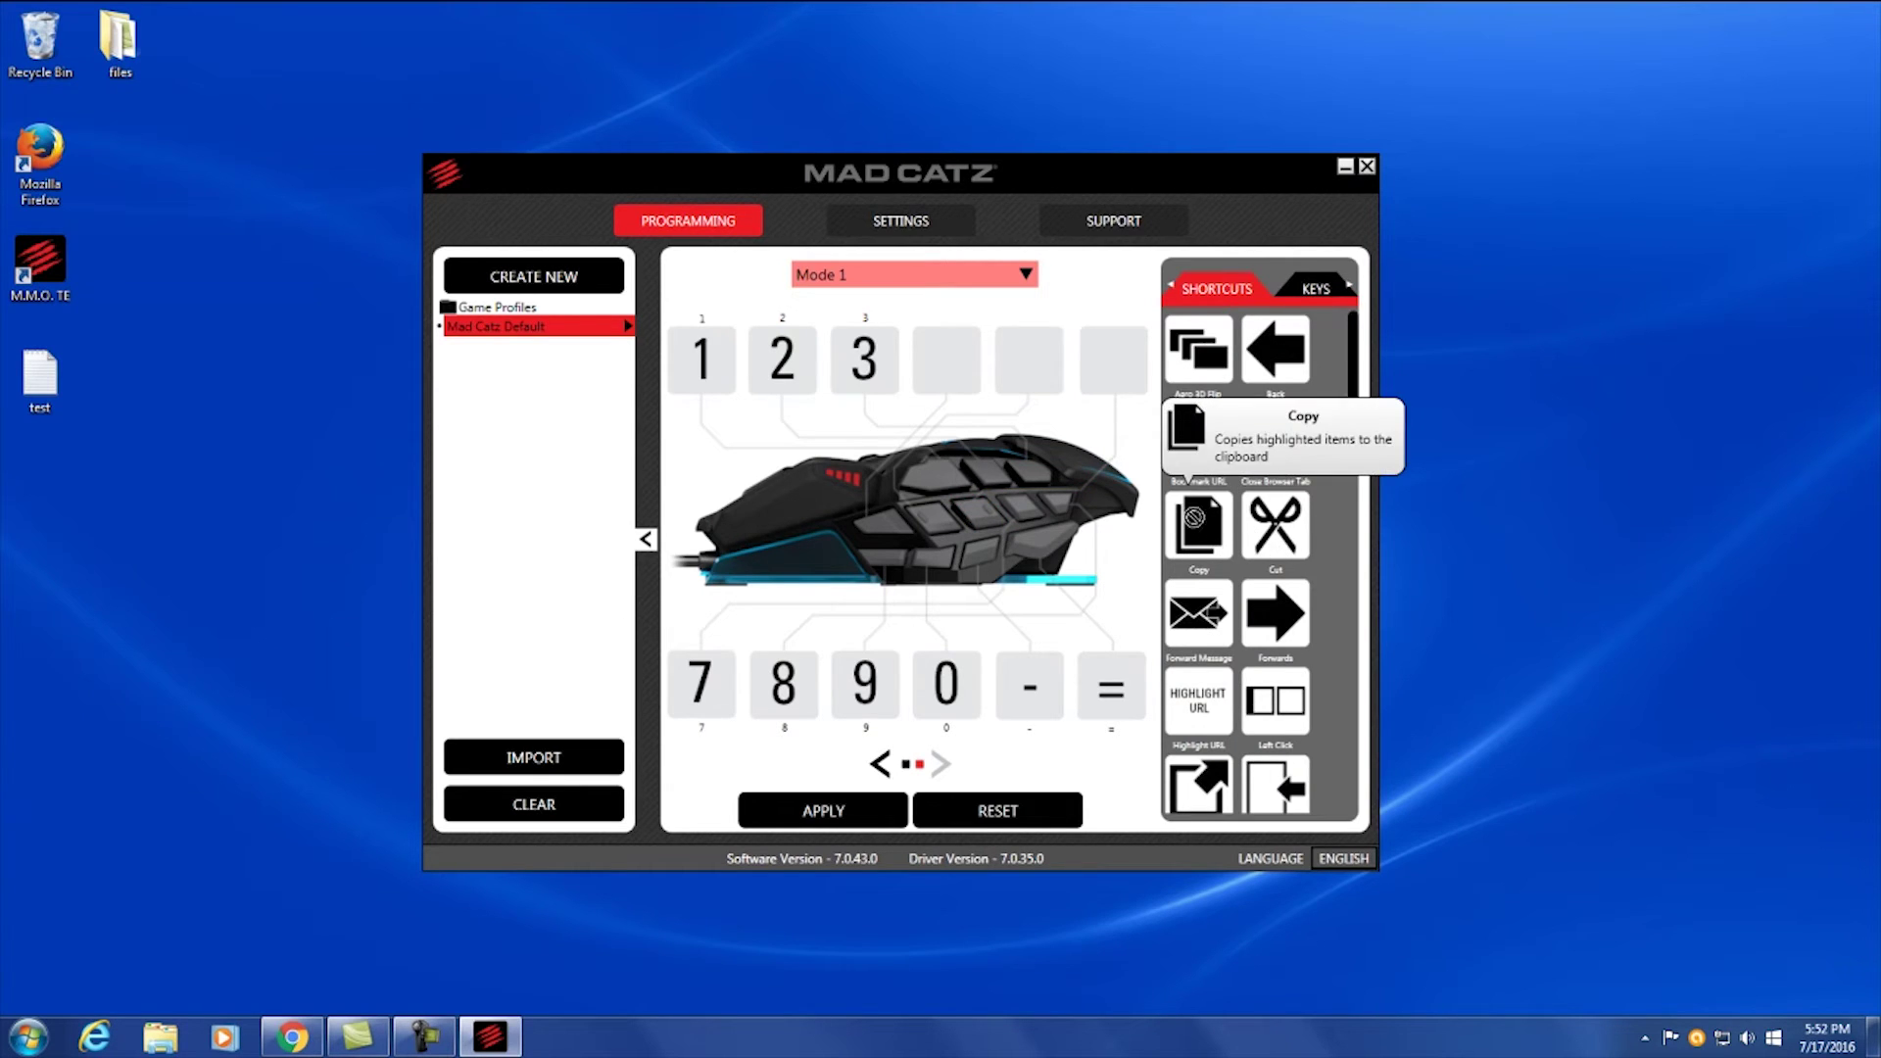
left_click_drag(1194, 519, 947, 357)
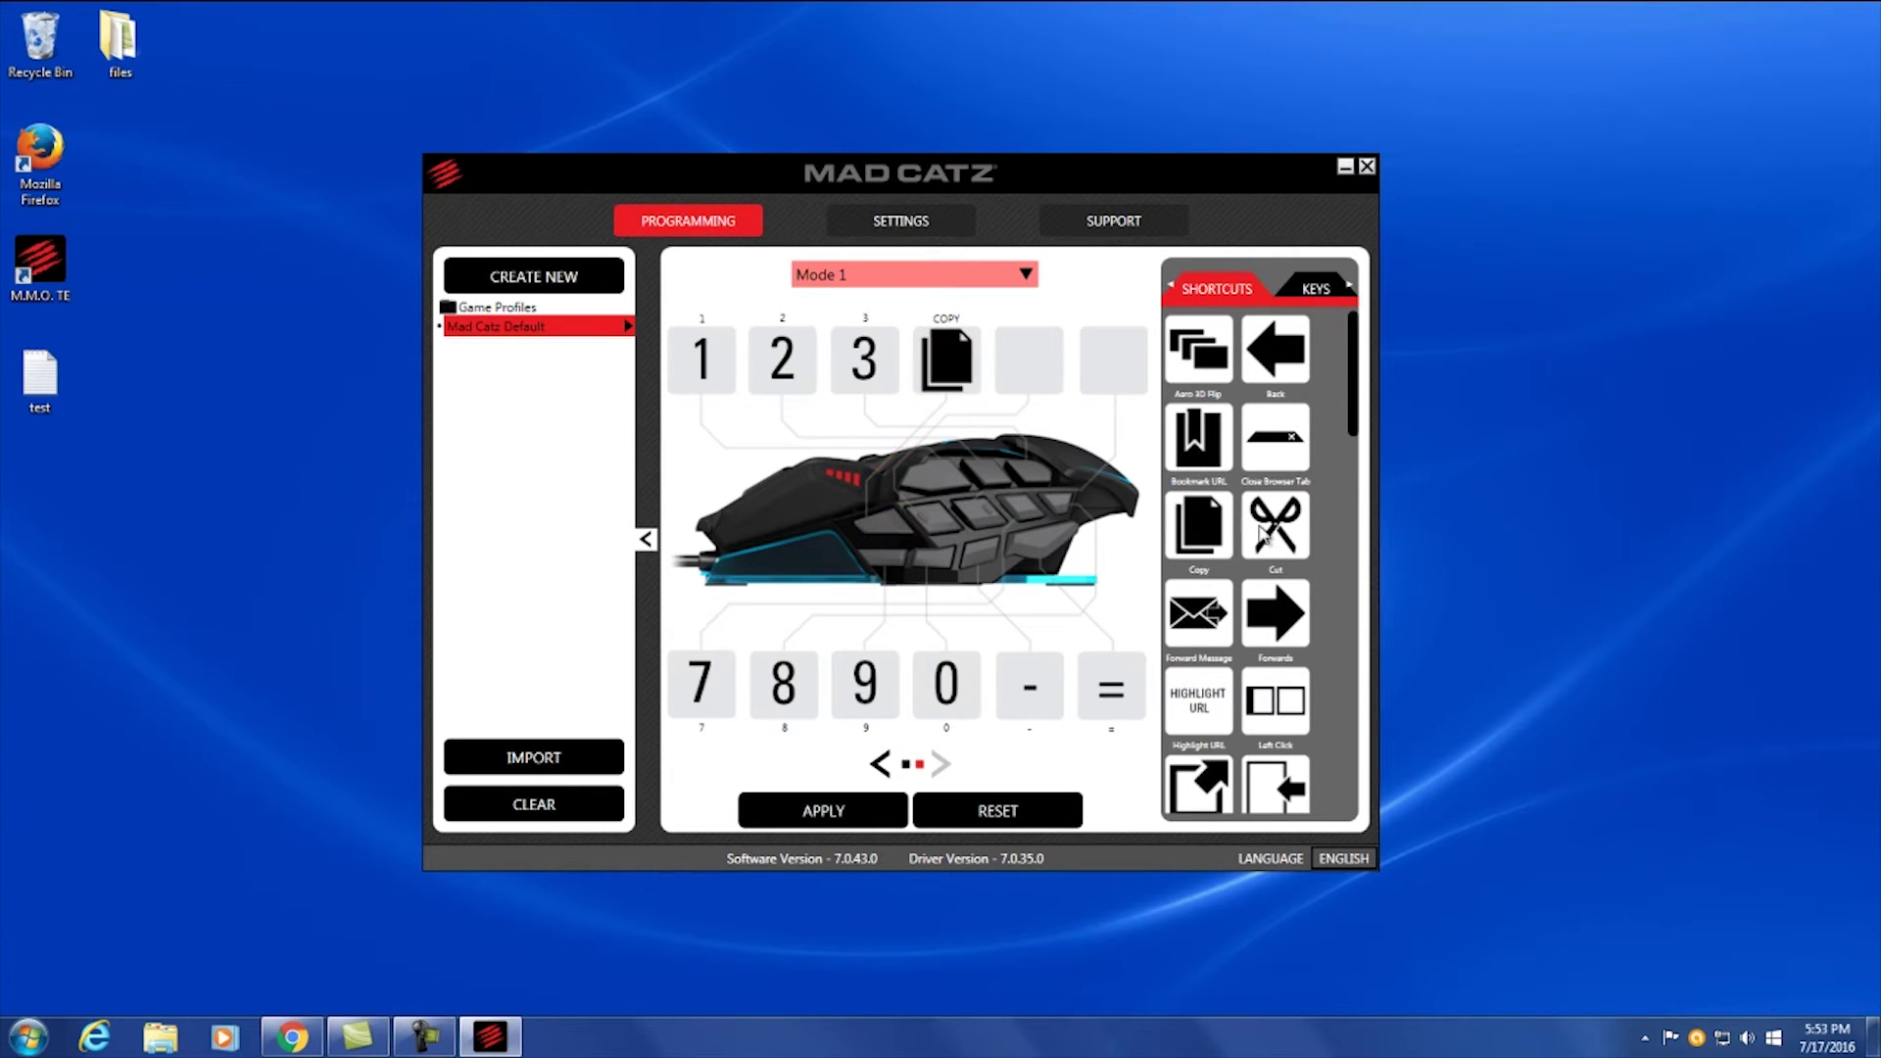
left_click_drag(1263, 535, 1017, 349)
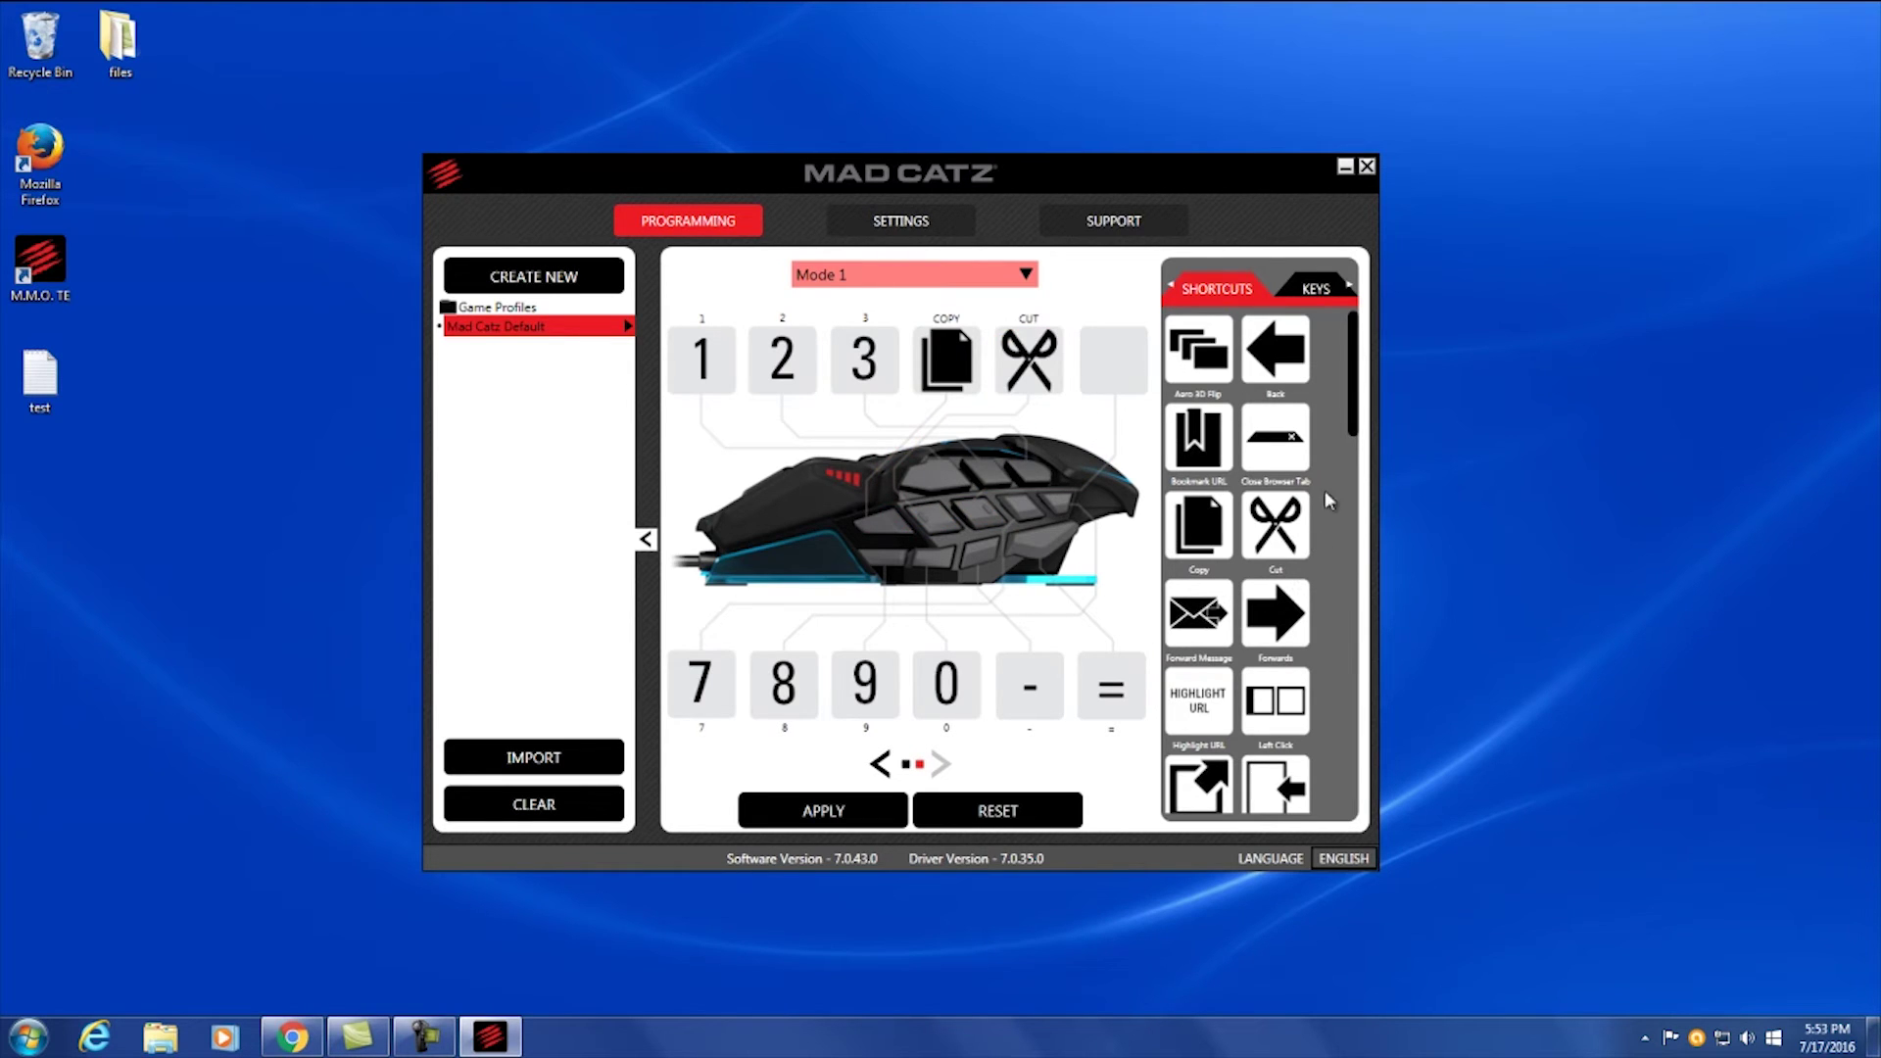
left_click_drag(1356, 438, 1114, 392)
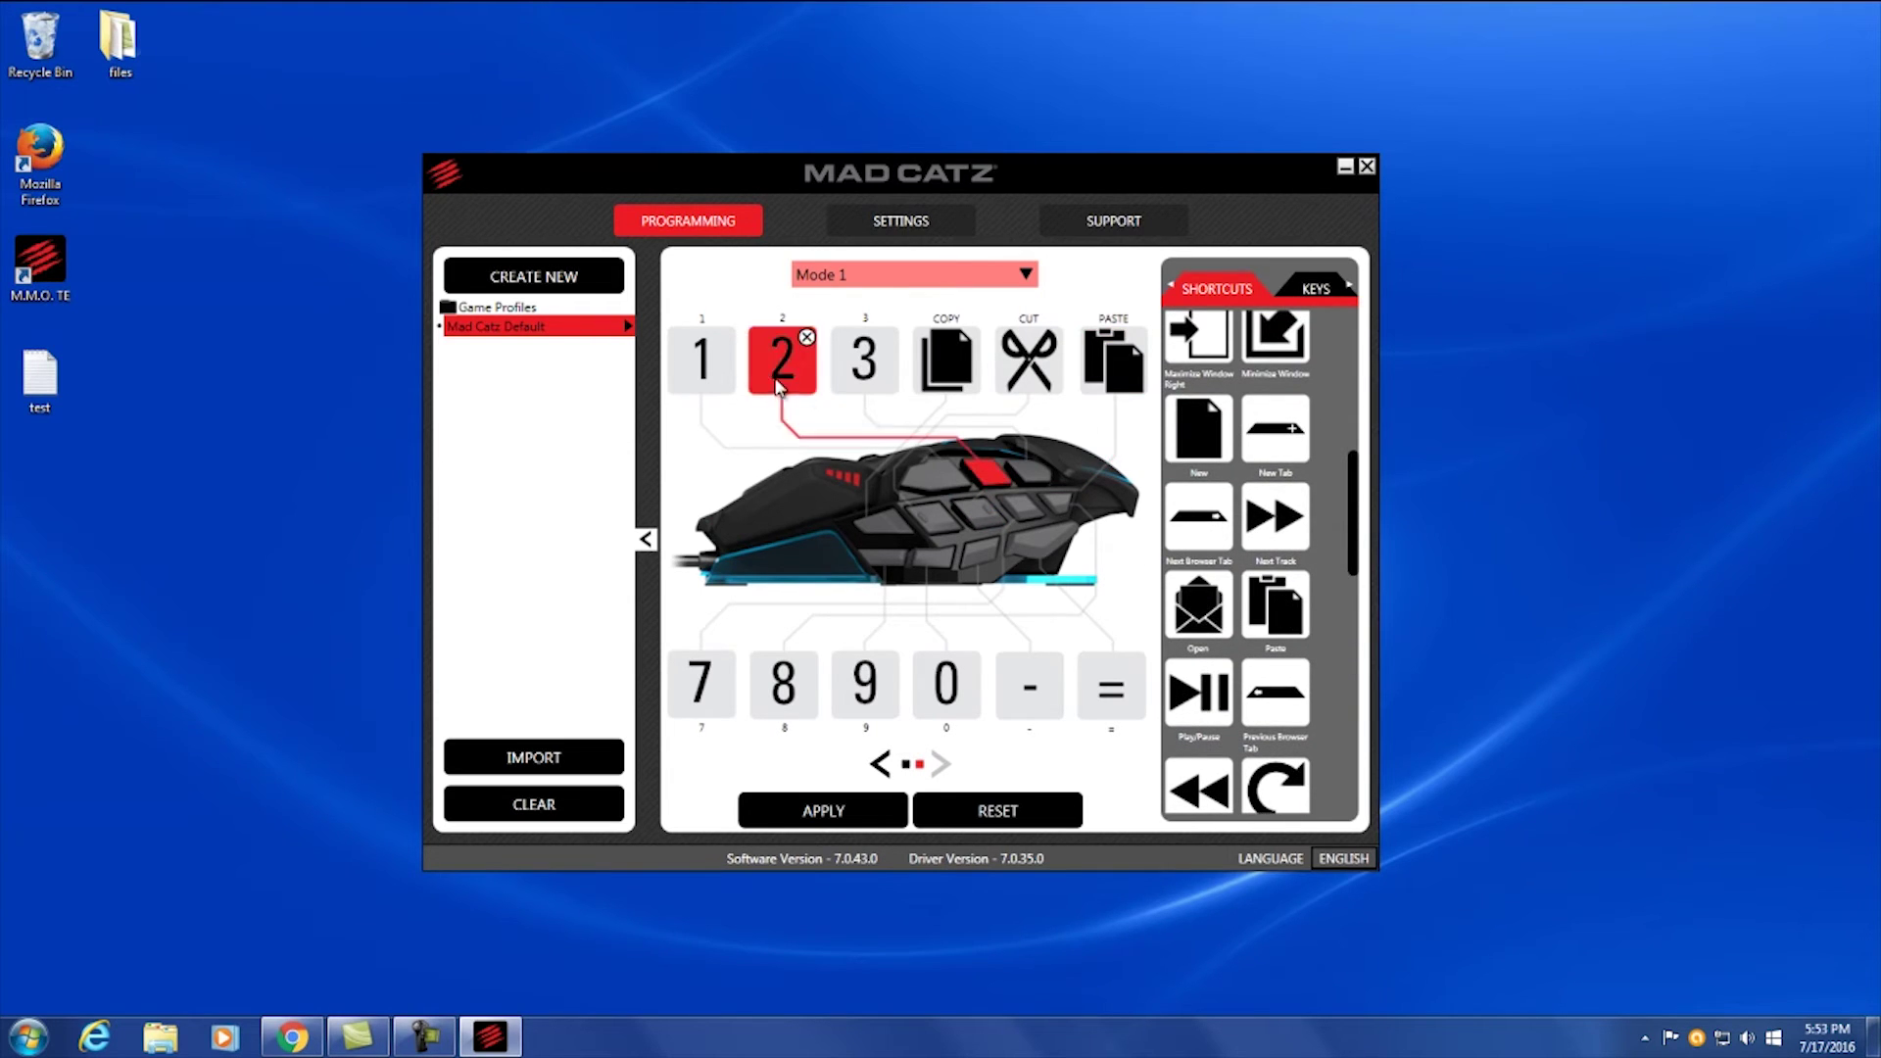
left_click(880, 764)
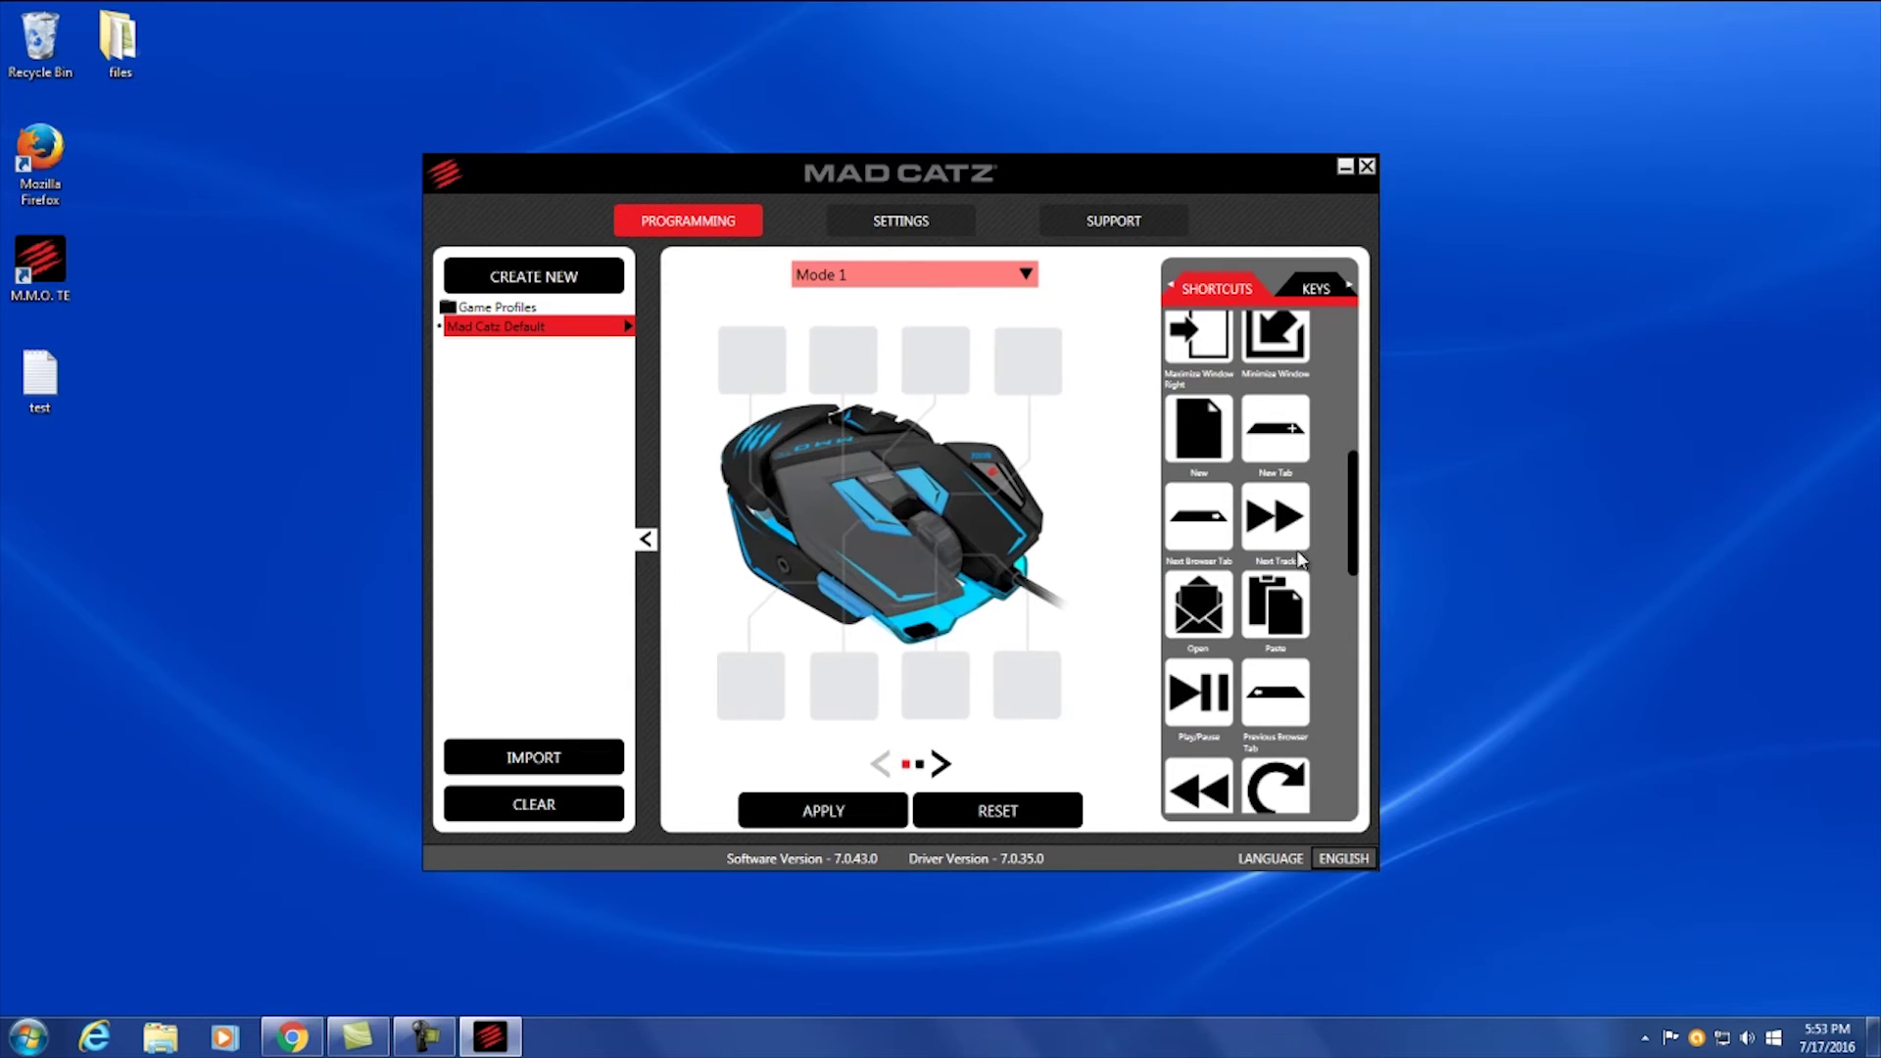
Put Back on the fourth and Forwards on the second top-view button, then clear the side 9 key
scroll(1353, 505, "up", 7)
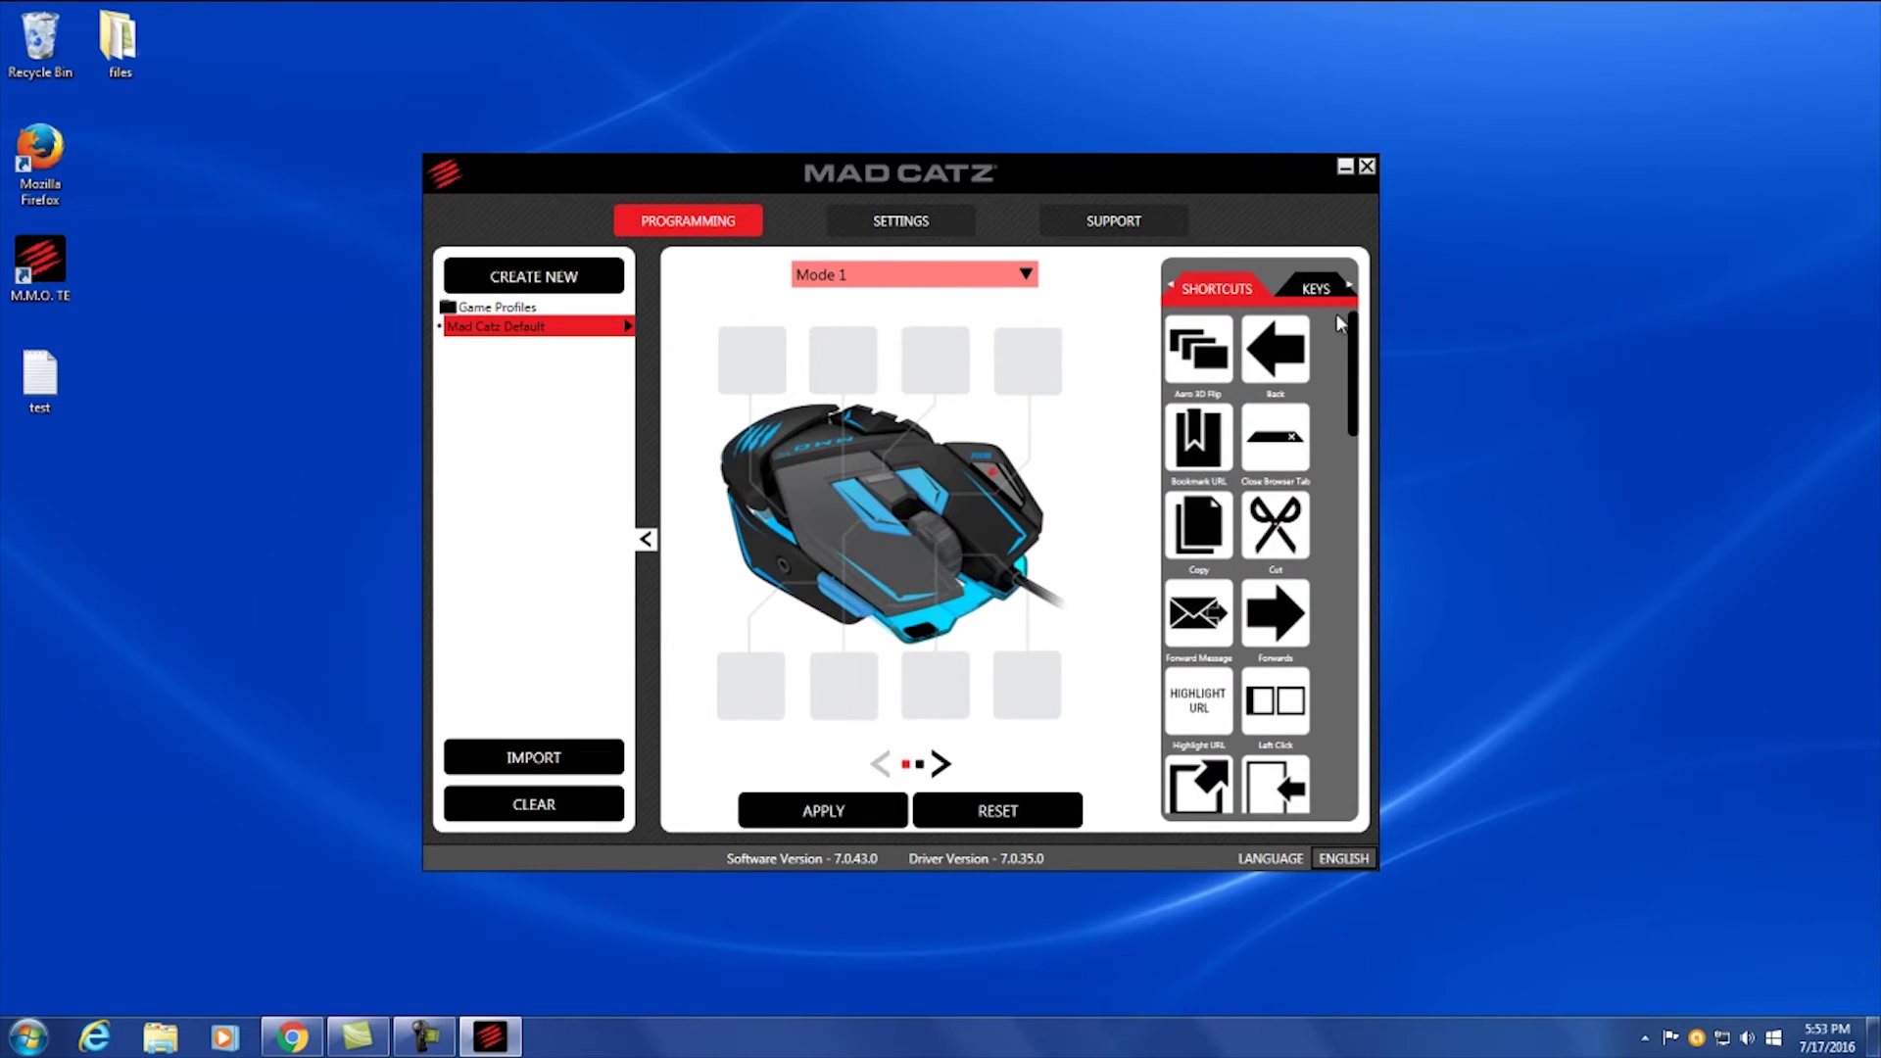
left_click_drag(1013, 363, 1015, 365)
left_click_drag(1263, 635, 860, 371)
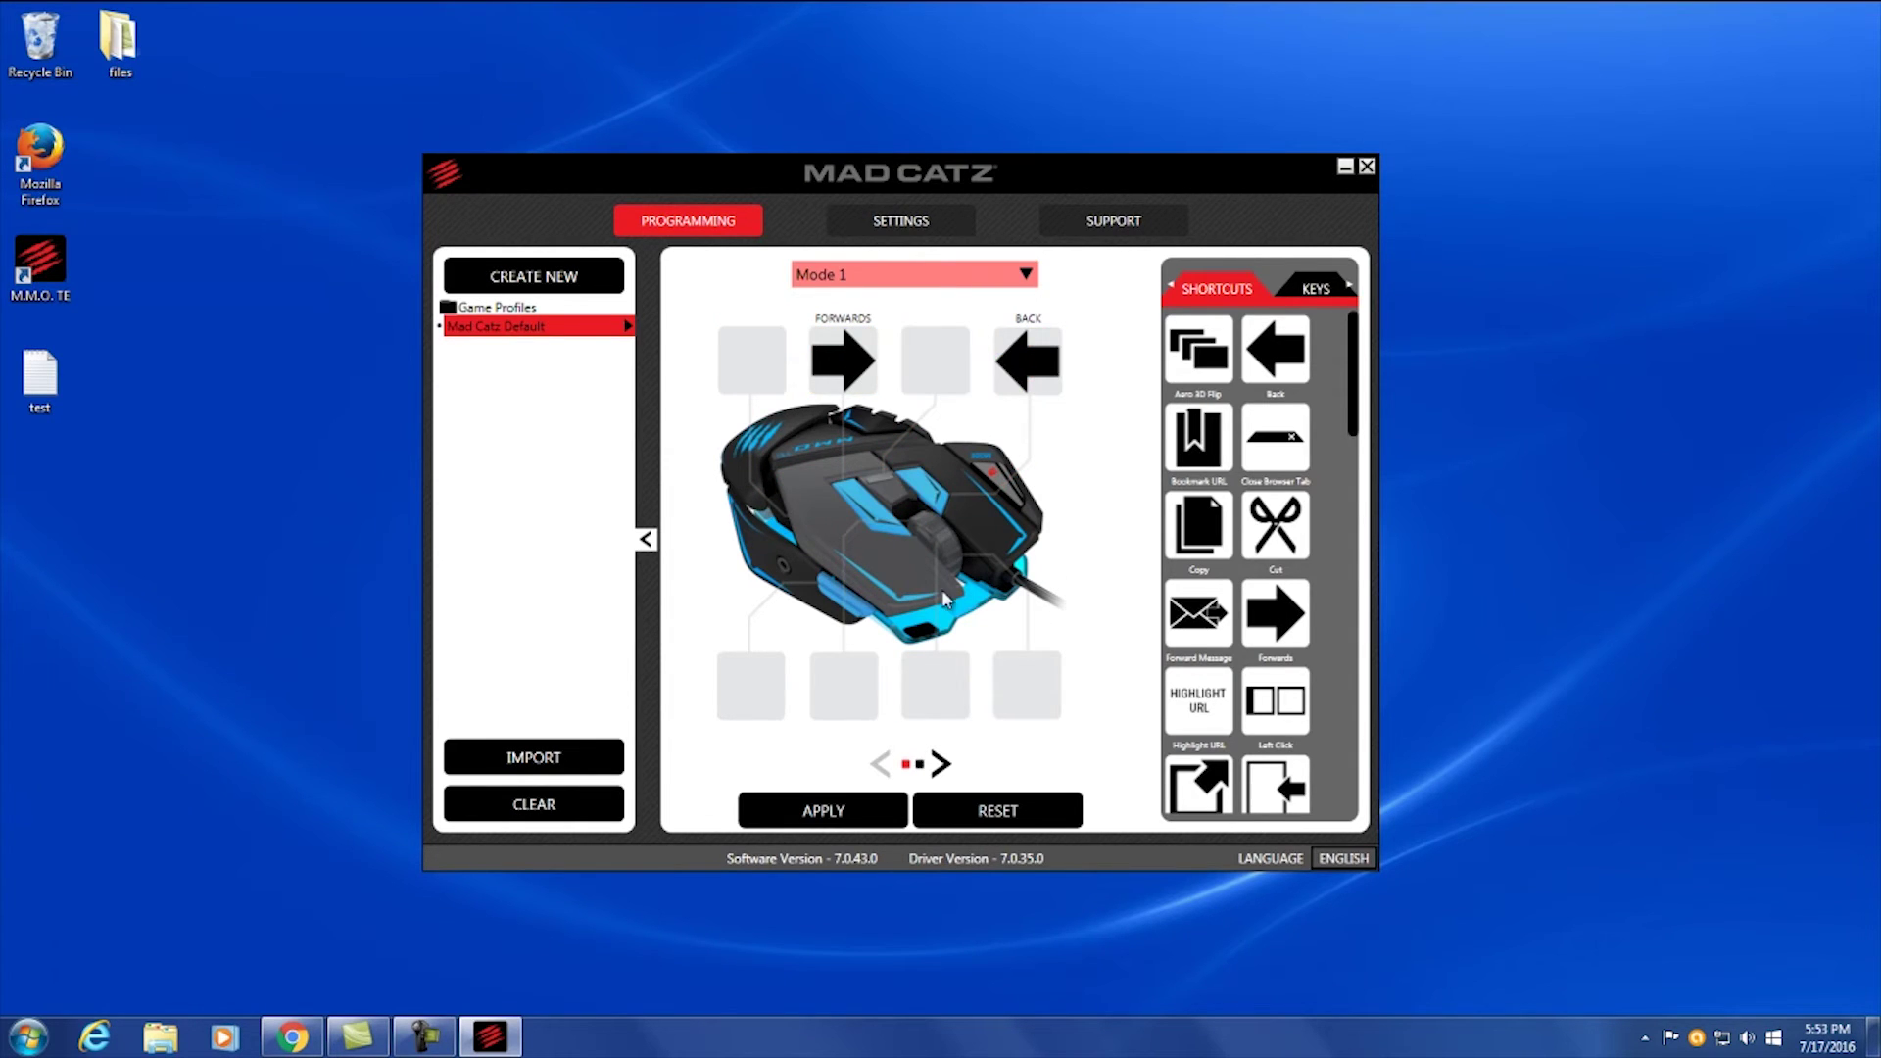
left_click(942, 765)
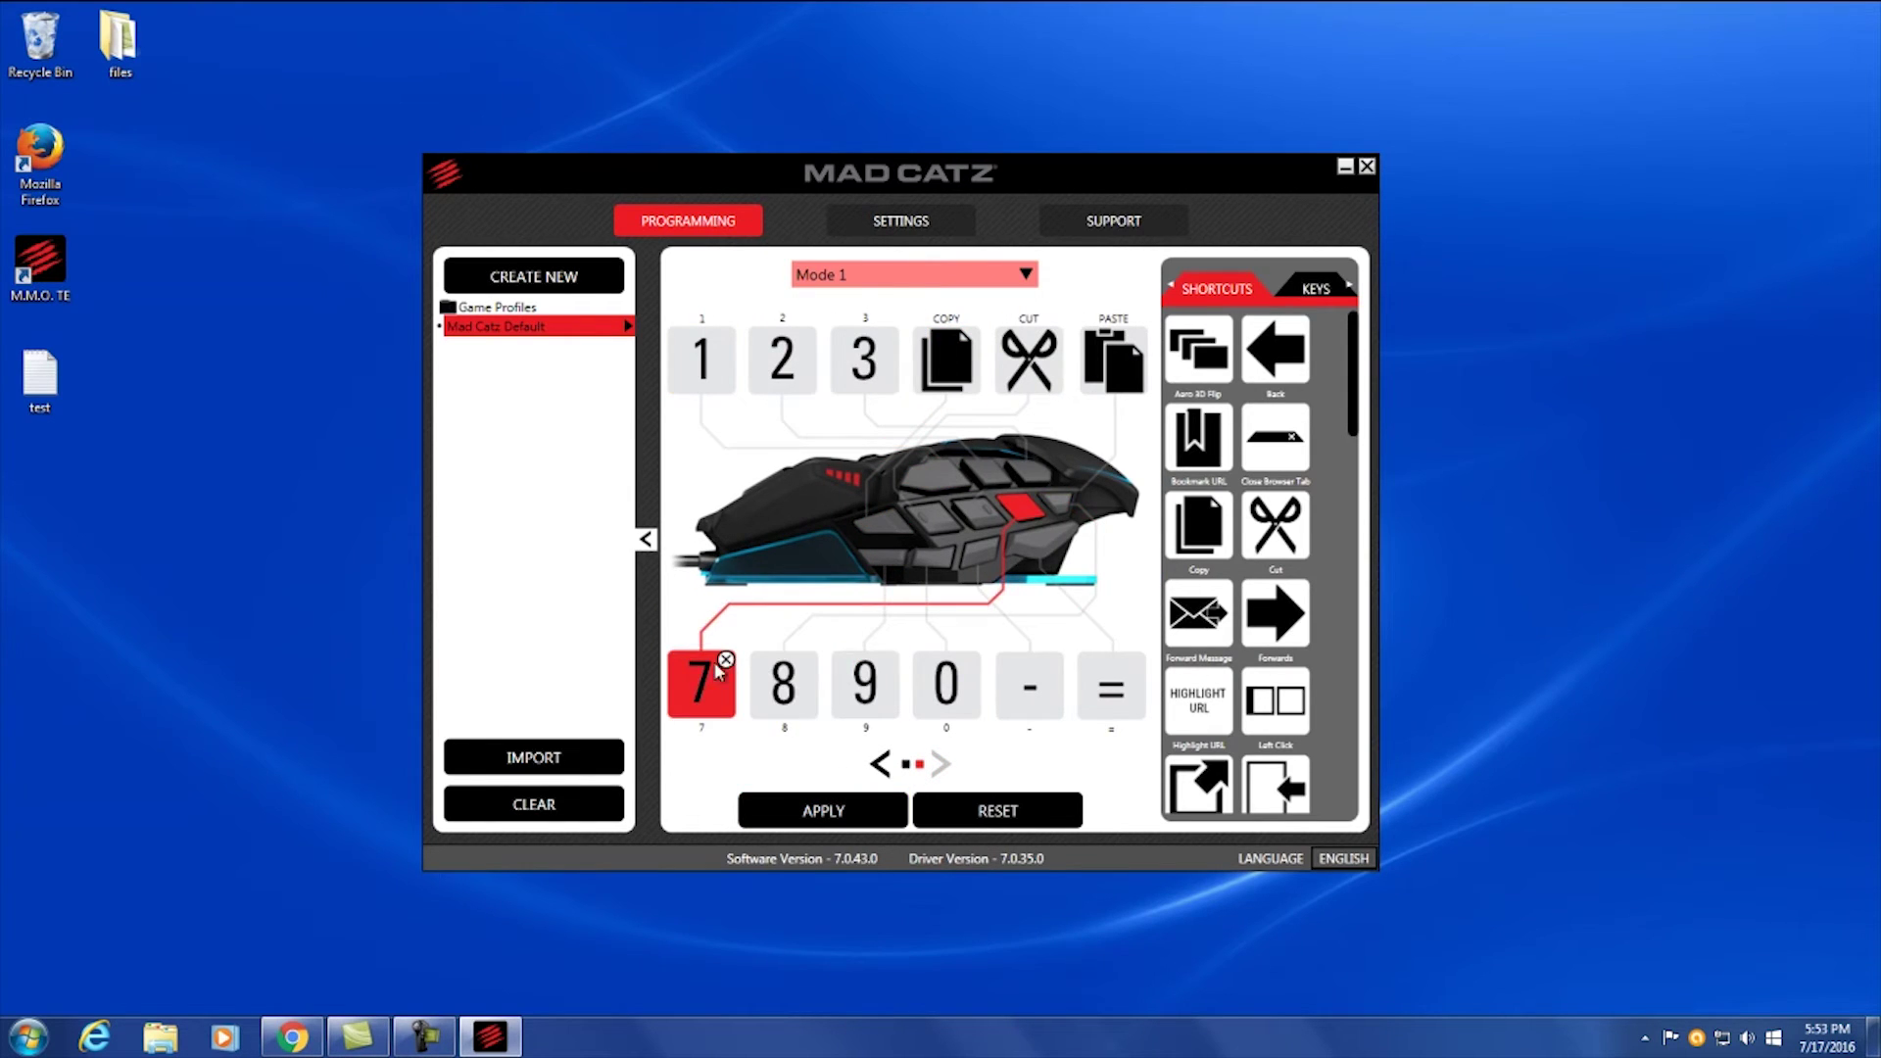
left_click(889, 661)
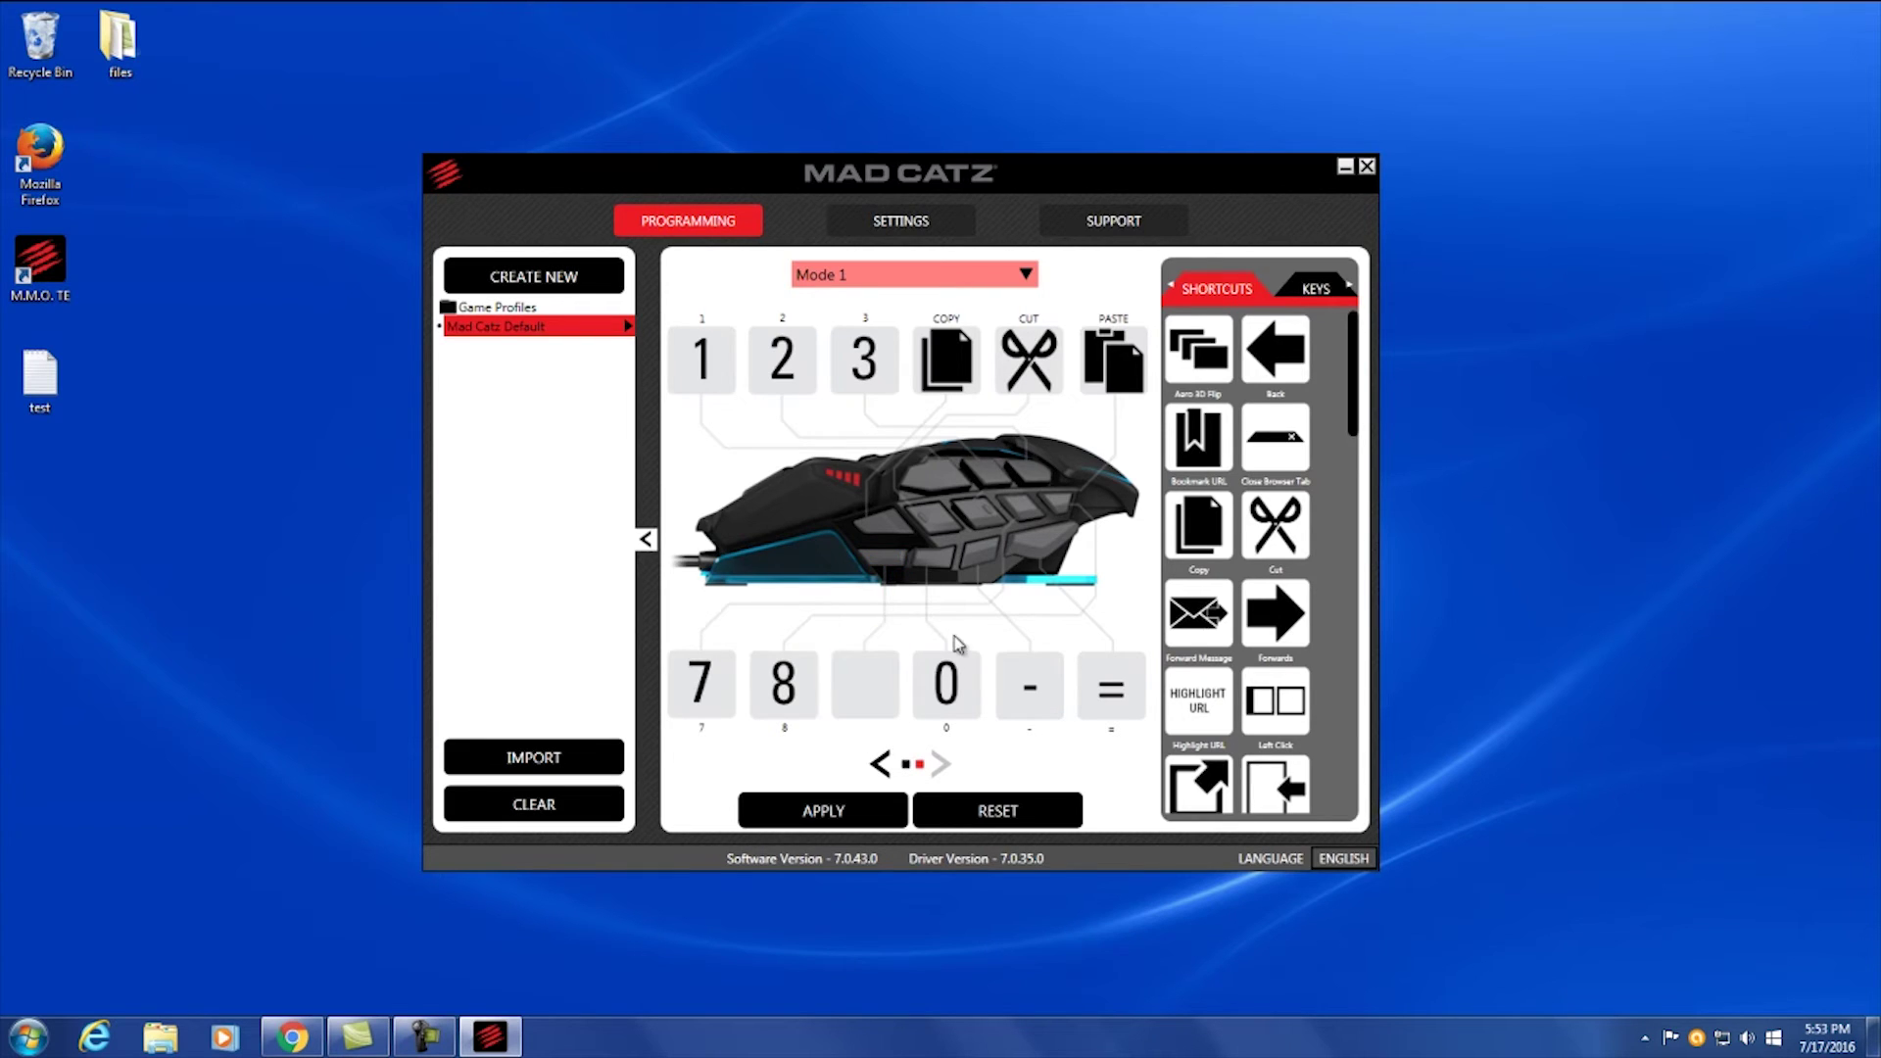
Create a custom command named 'custom test' that sends Left Windows + R
left_click(1351, 286)
left_click(1351, 285)
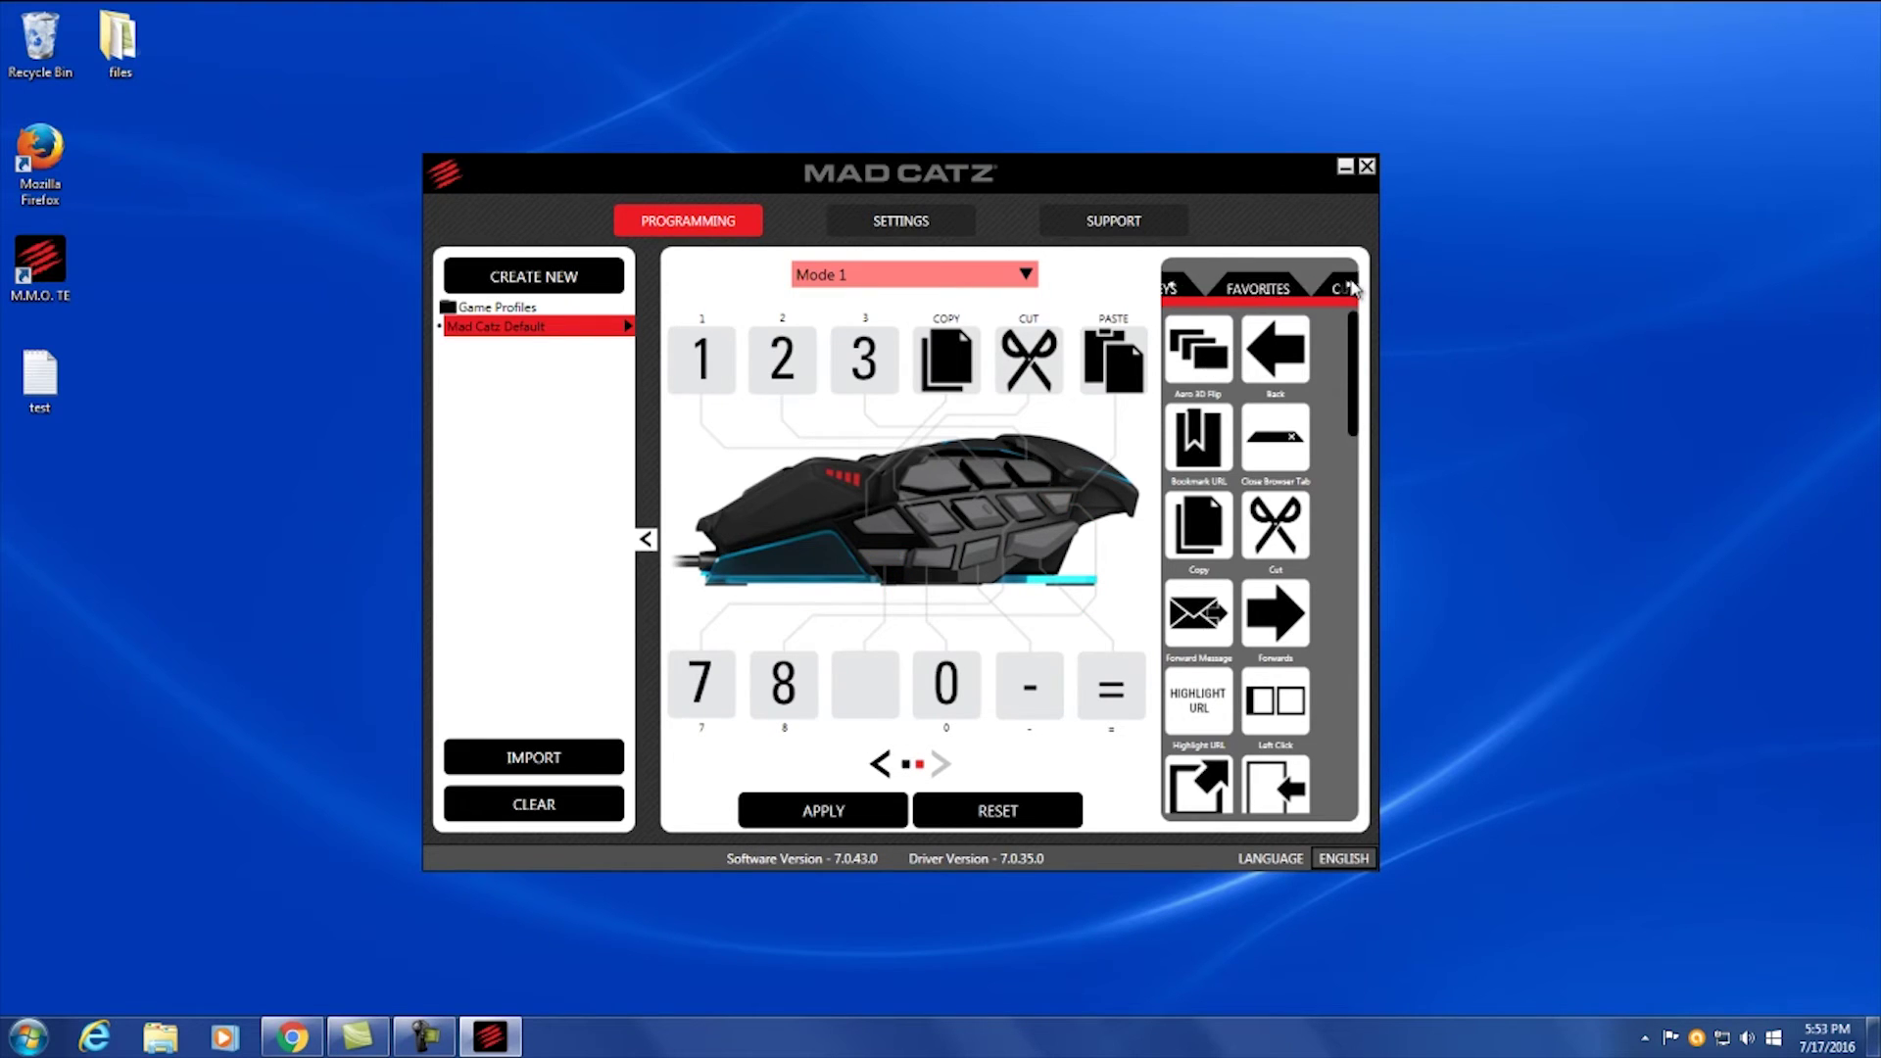
left_click(1351, 285)
left_click(1302, 287)
left_click(1250, 345)
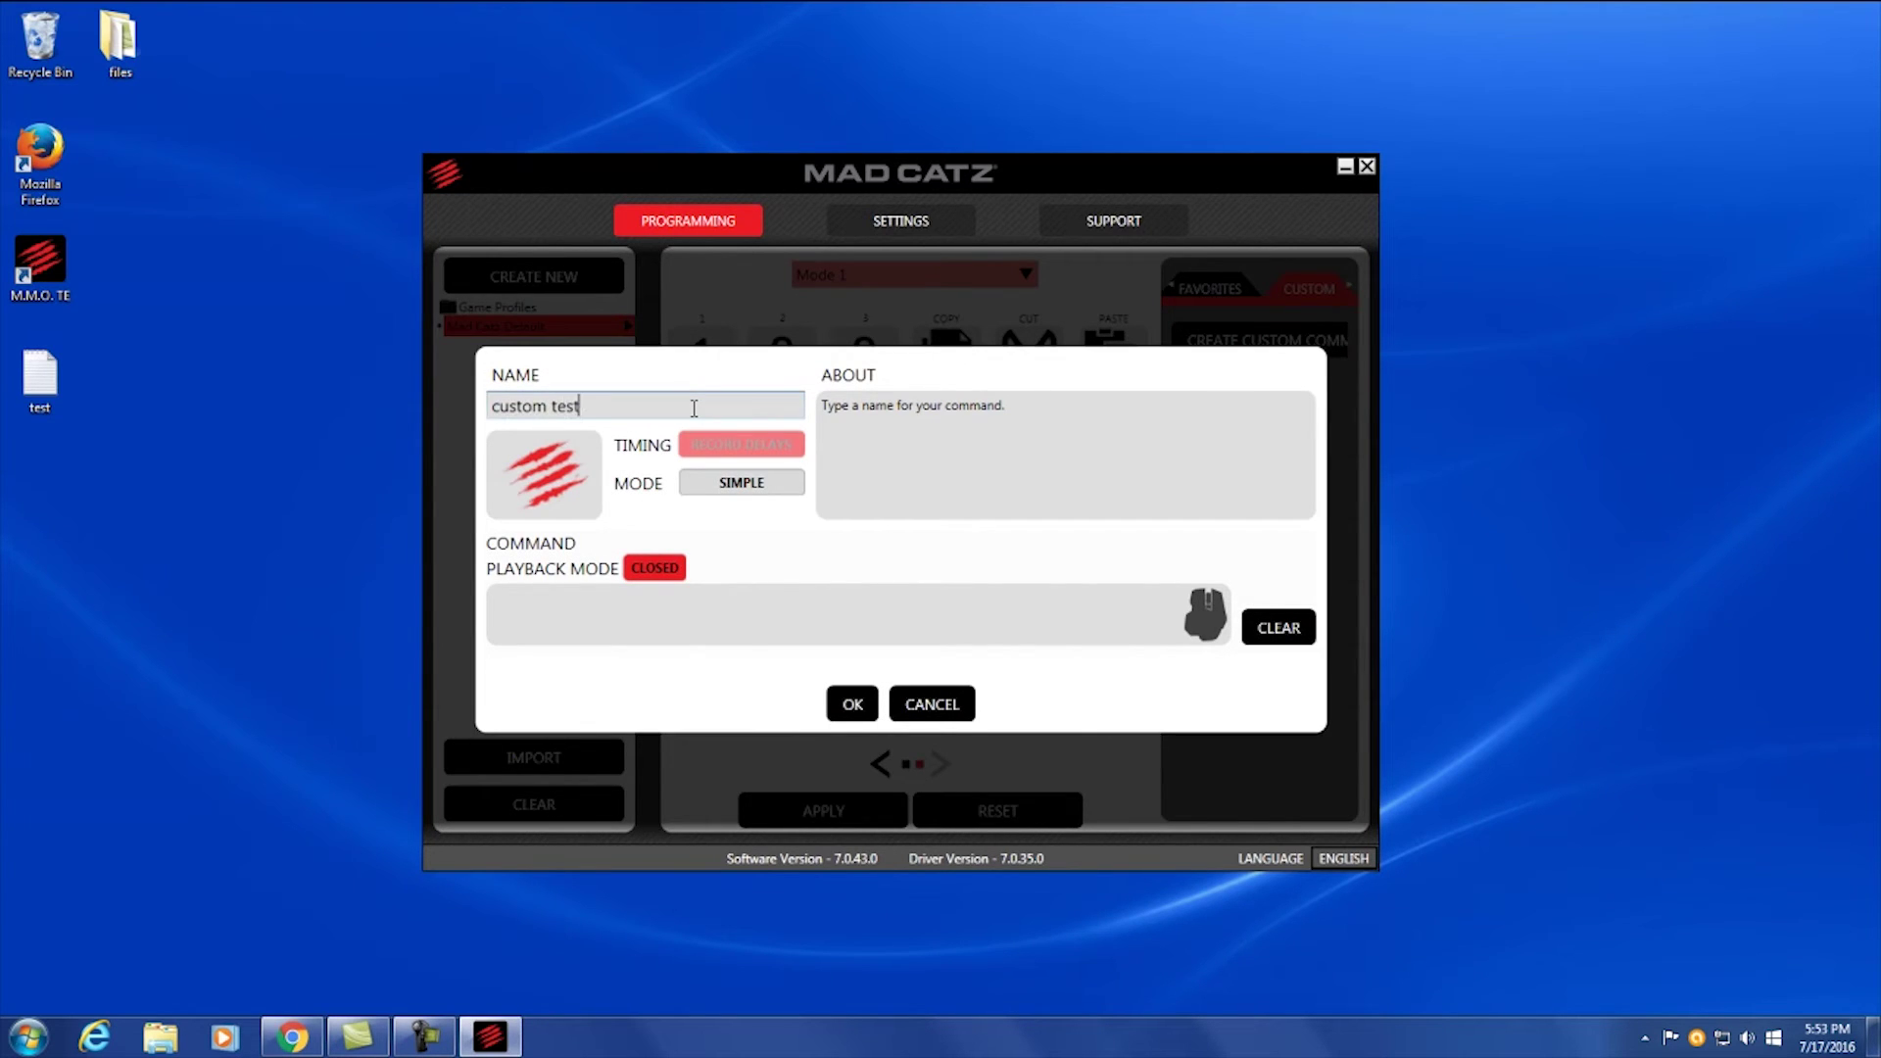
mouse_move(706, 621)
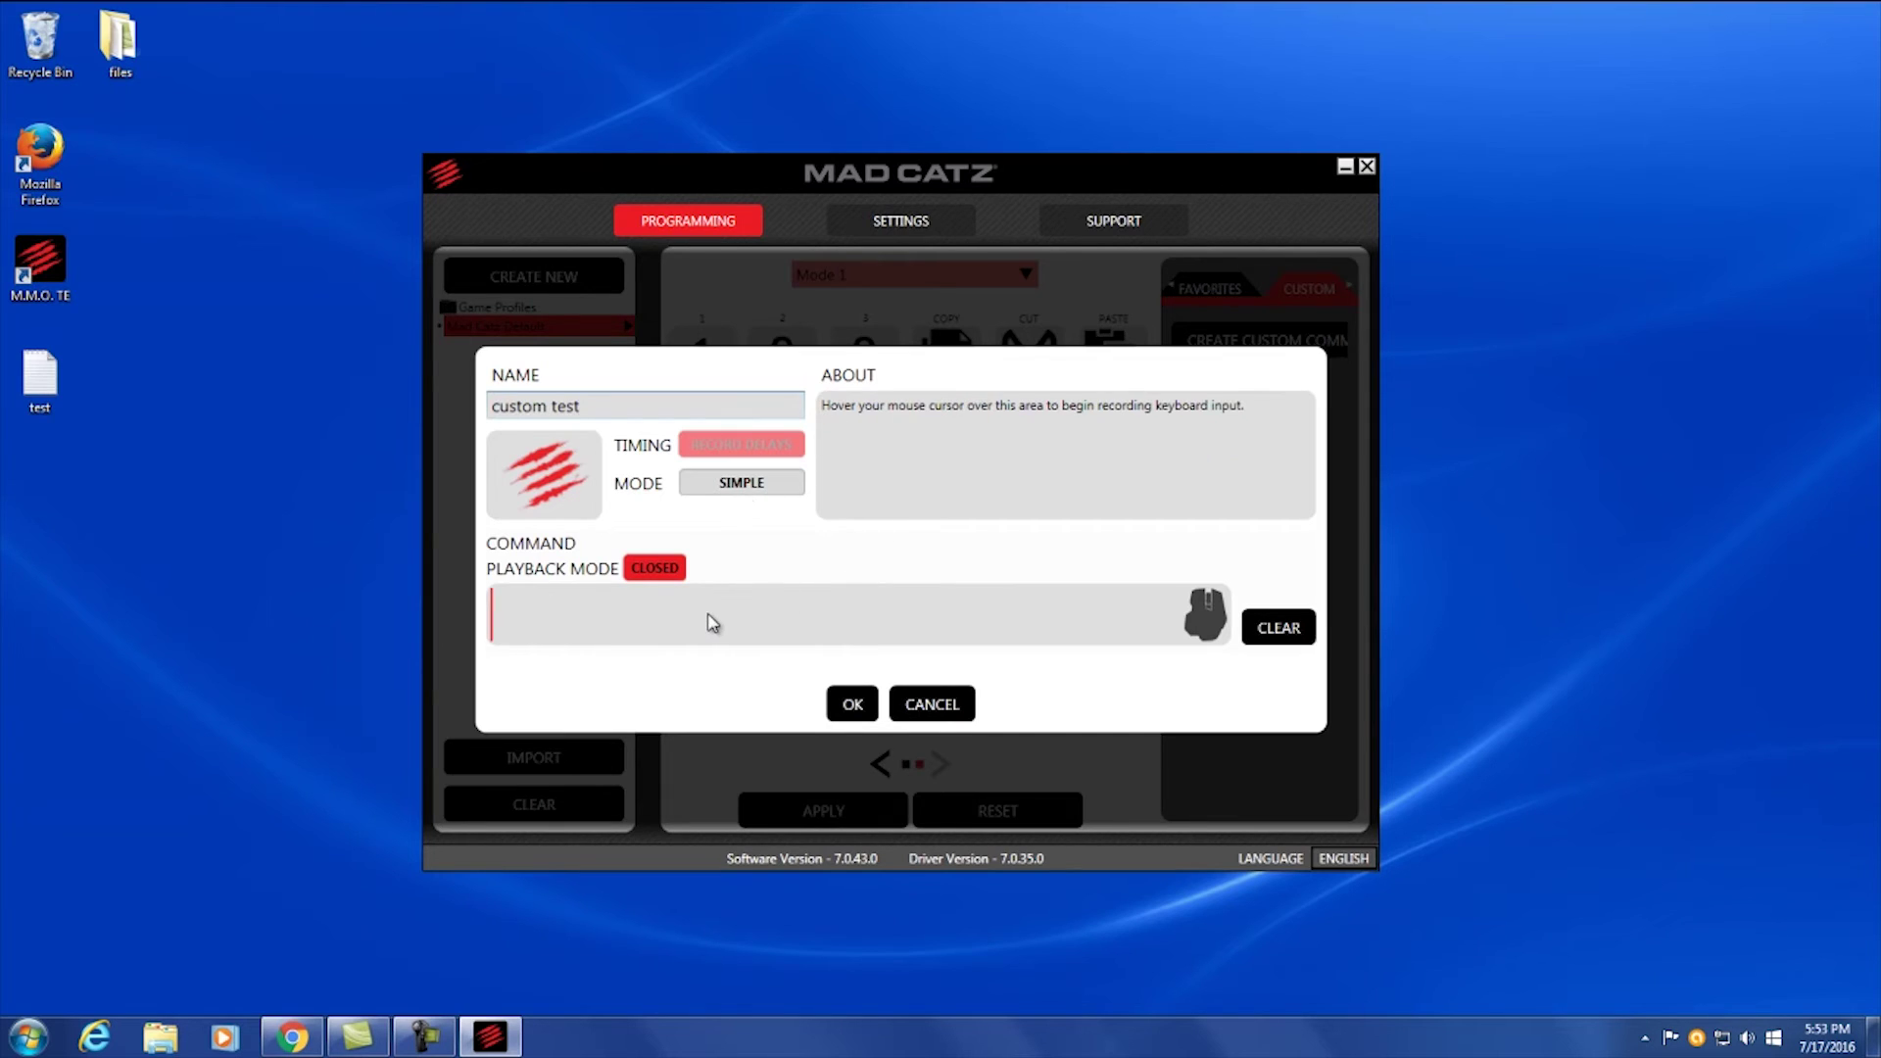
key("super+r")
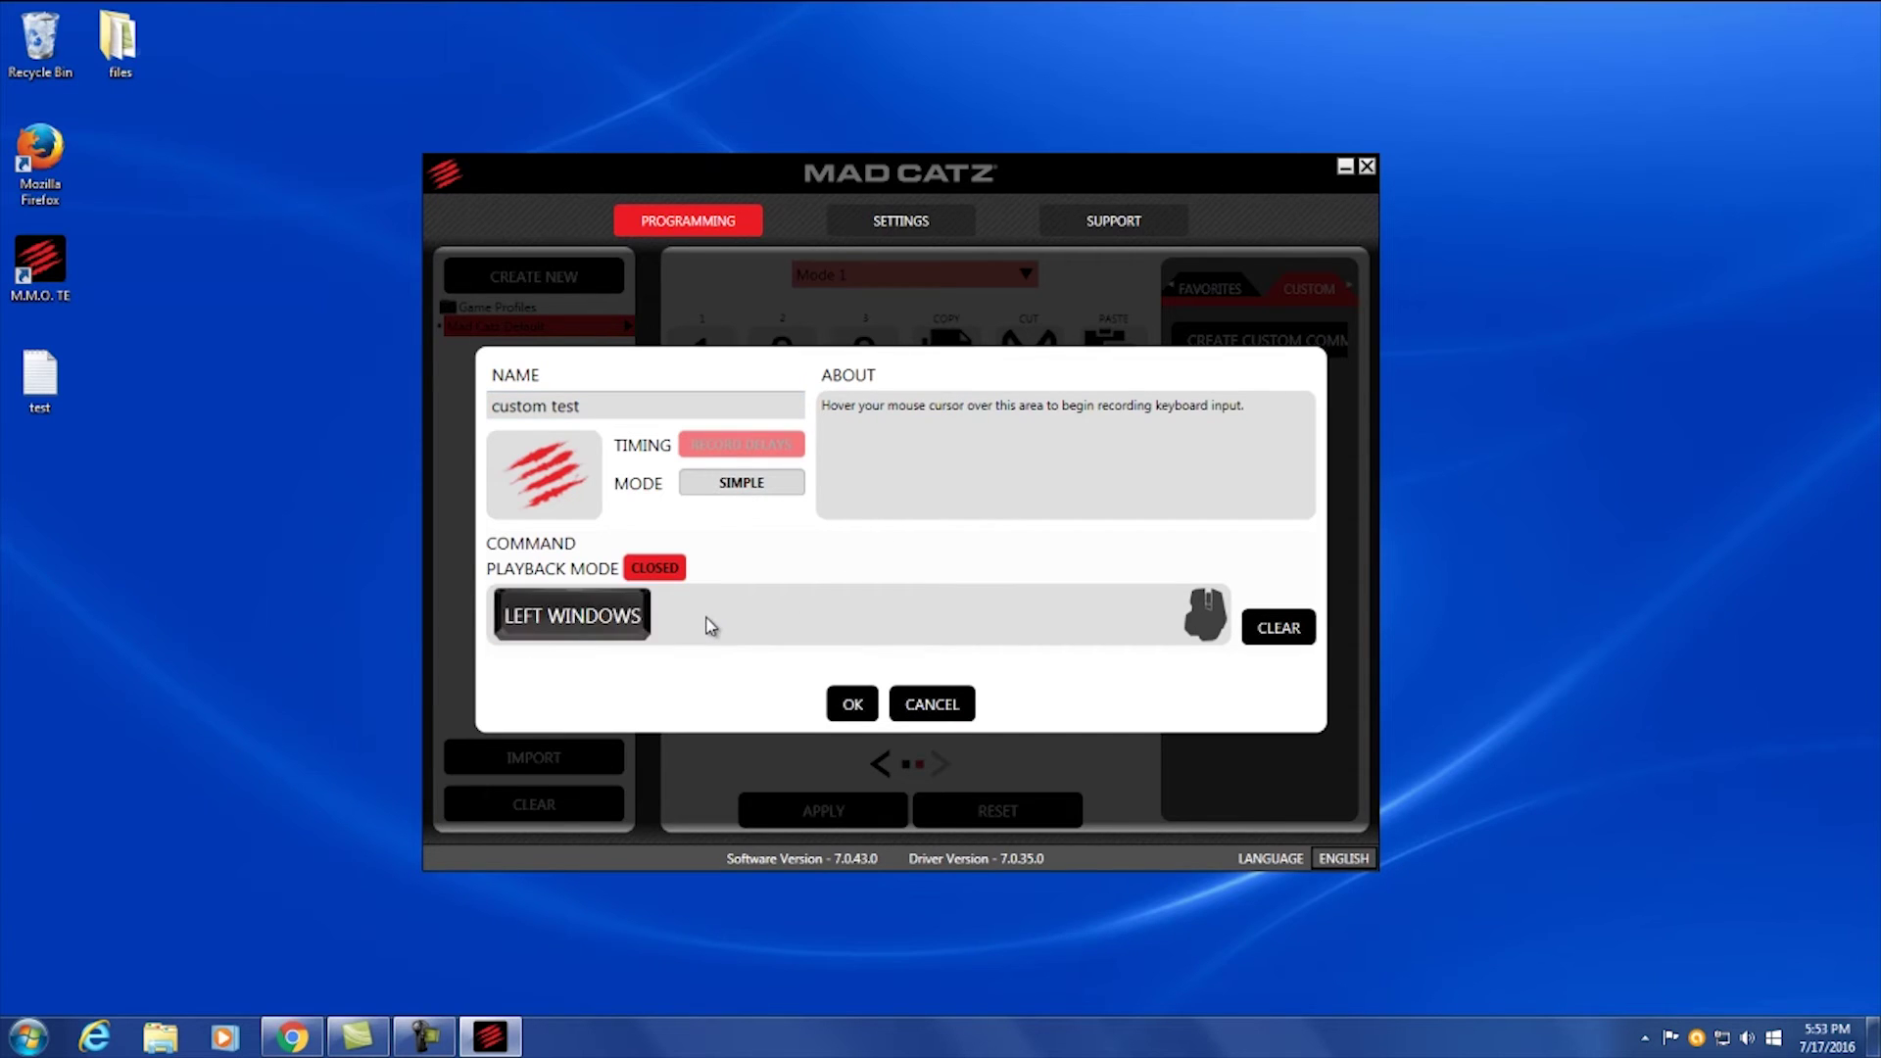
left_click(849, 702)
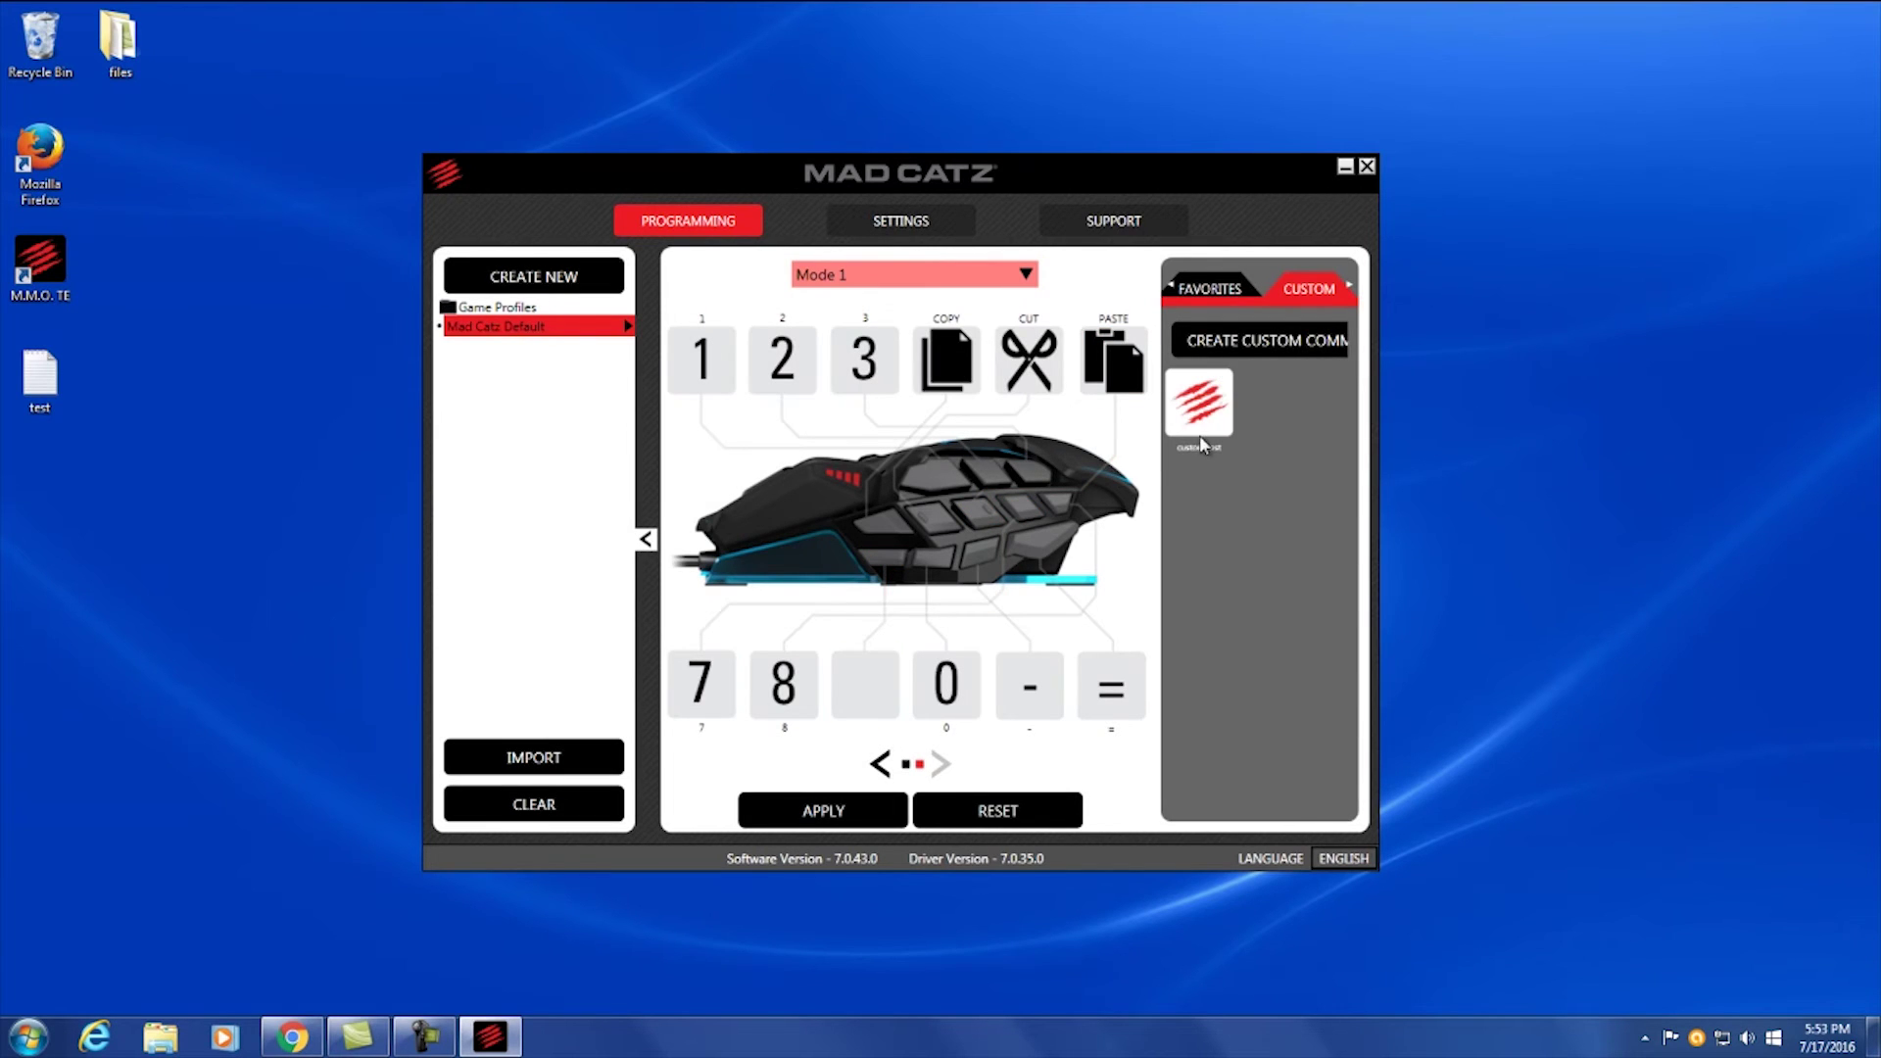
Assign 'custom test' to the emptied former 9 side button and apply the changes
left_click_drag(1201, 443, 870, 694)
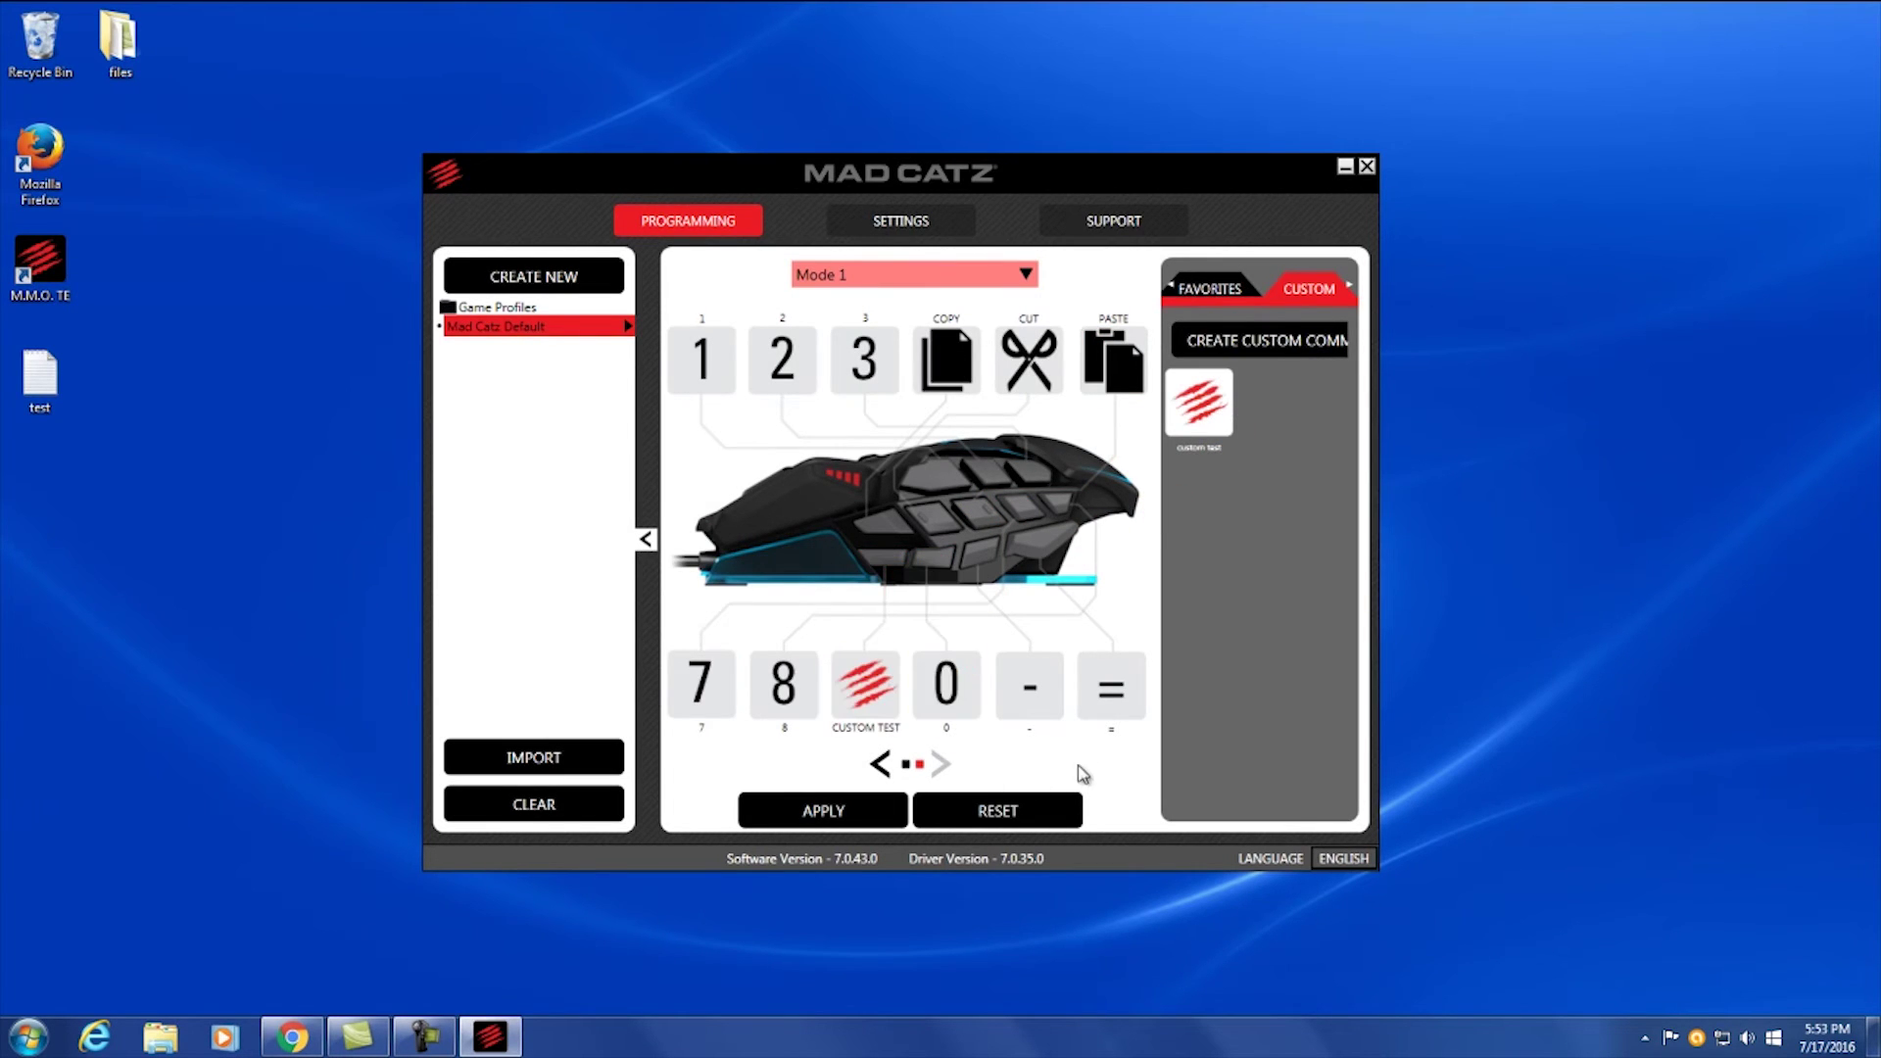
left_click(833, 831)
left_click(941, 763)
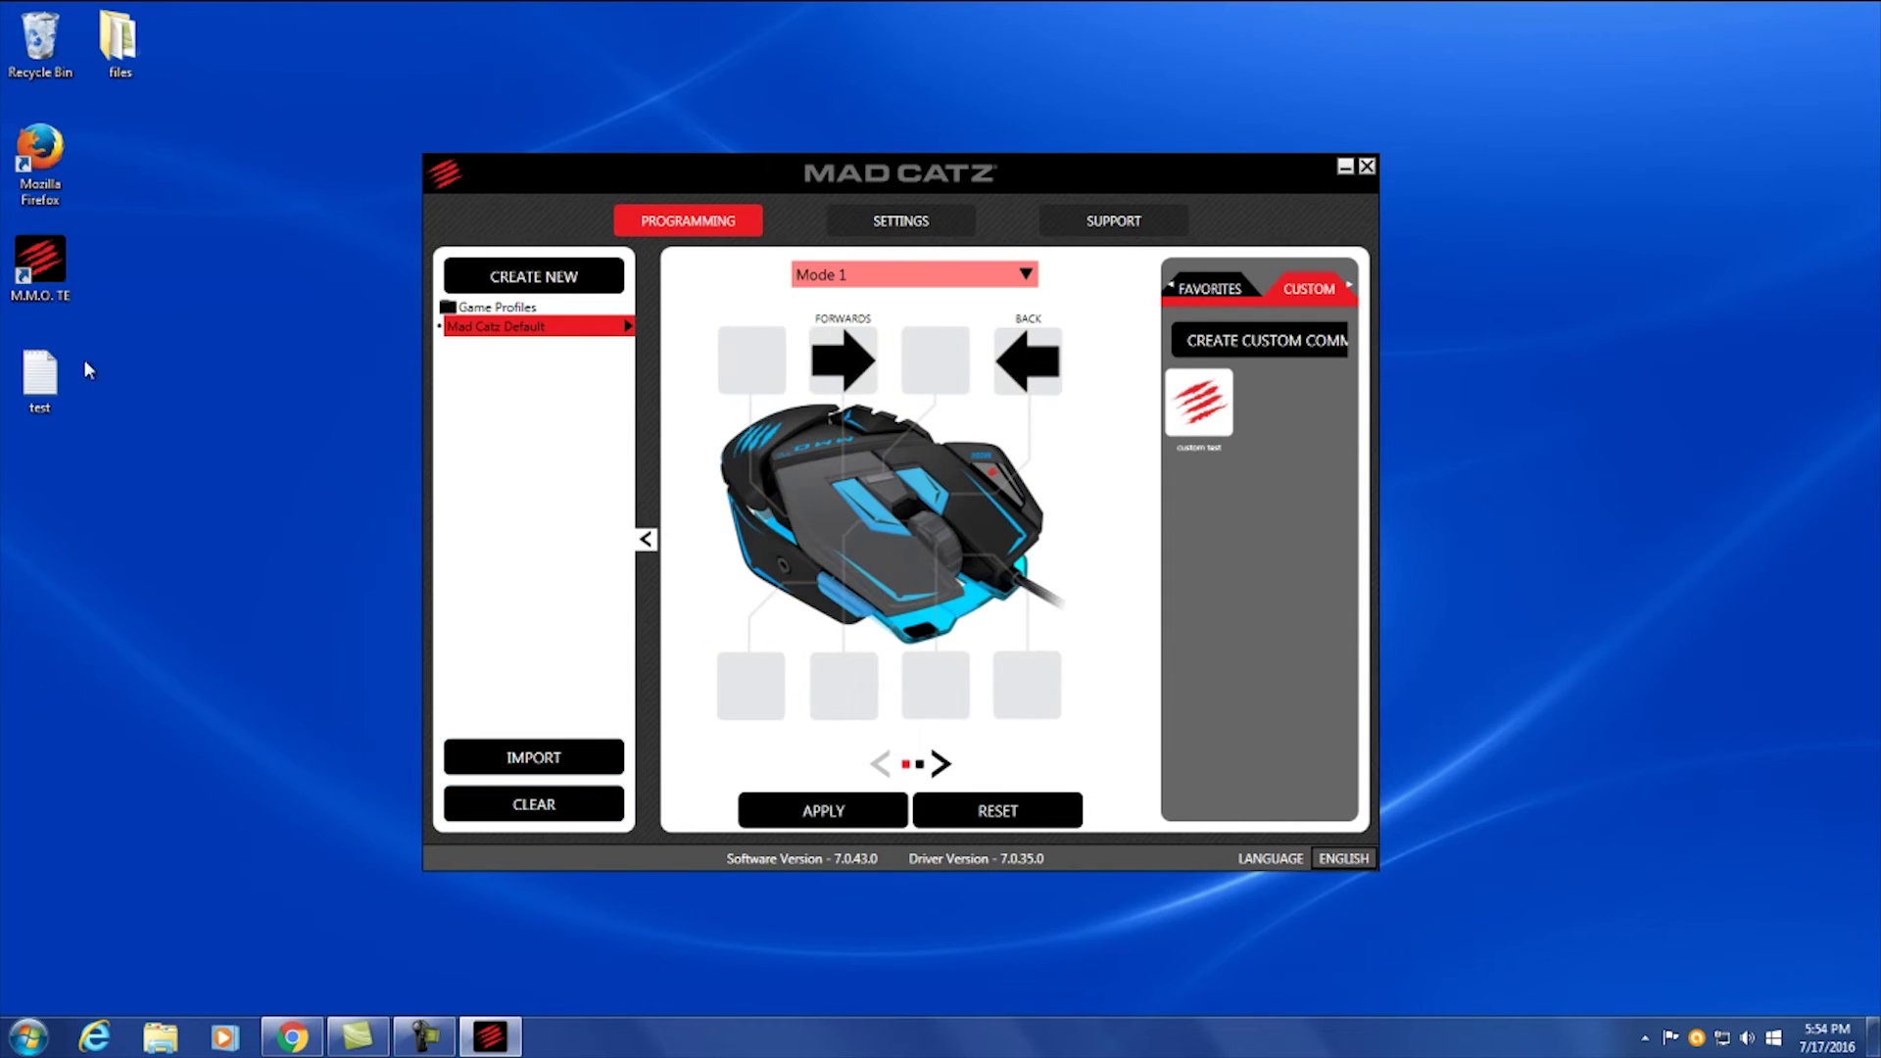
Open Firefox and the test text file, then alternate between madcatz.com's Featured Videos and home page top
left_click(40, 156)
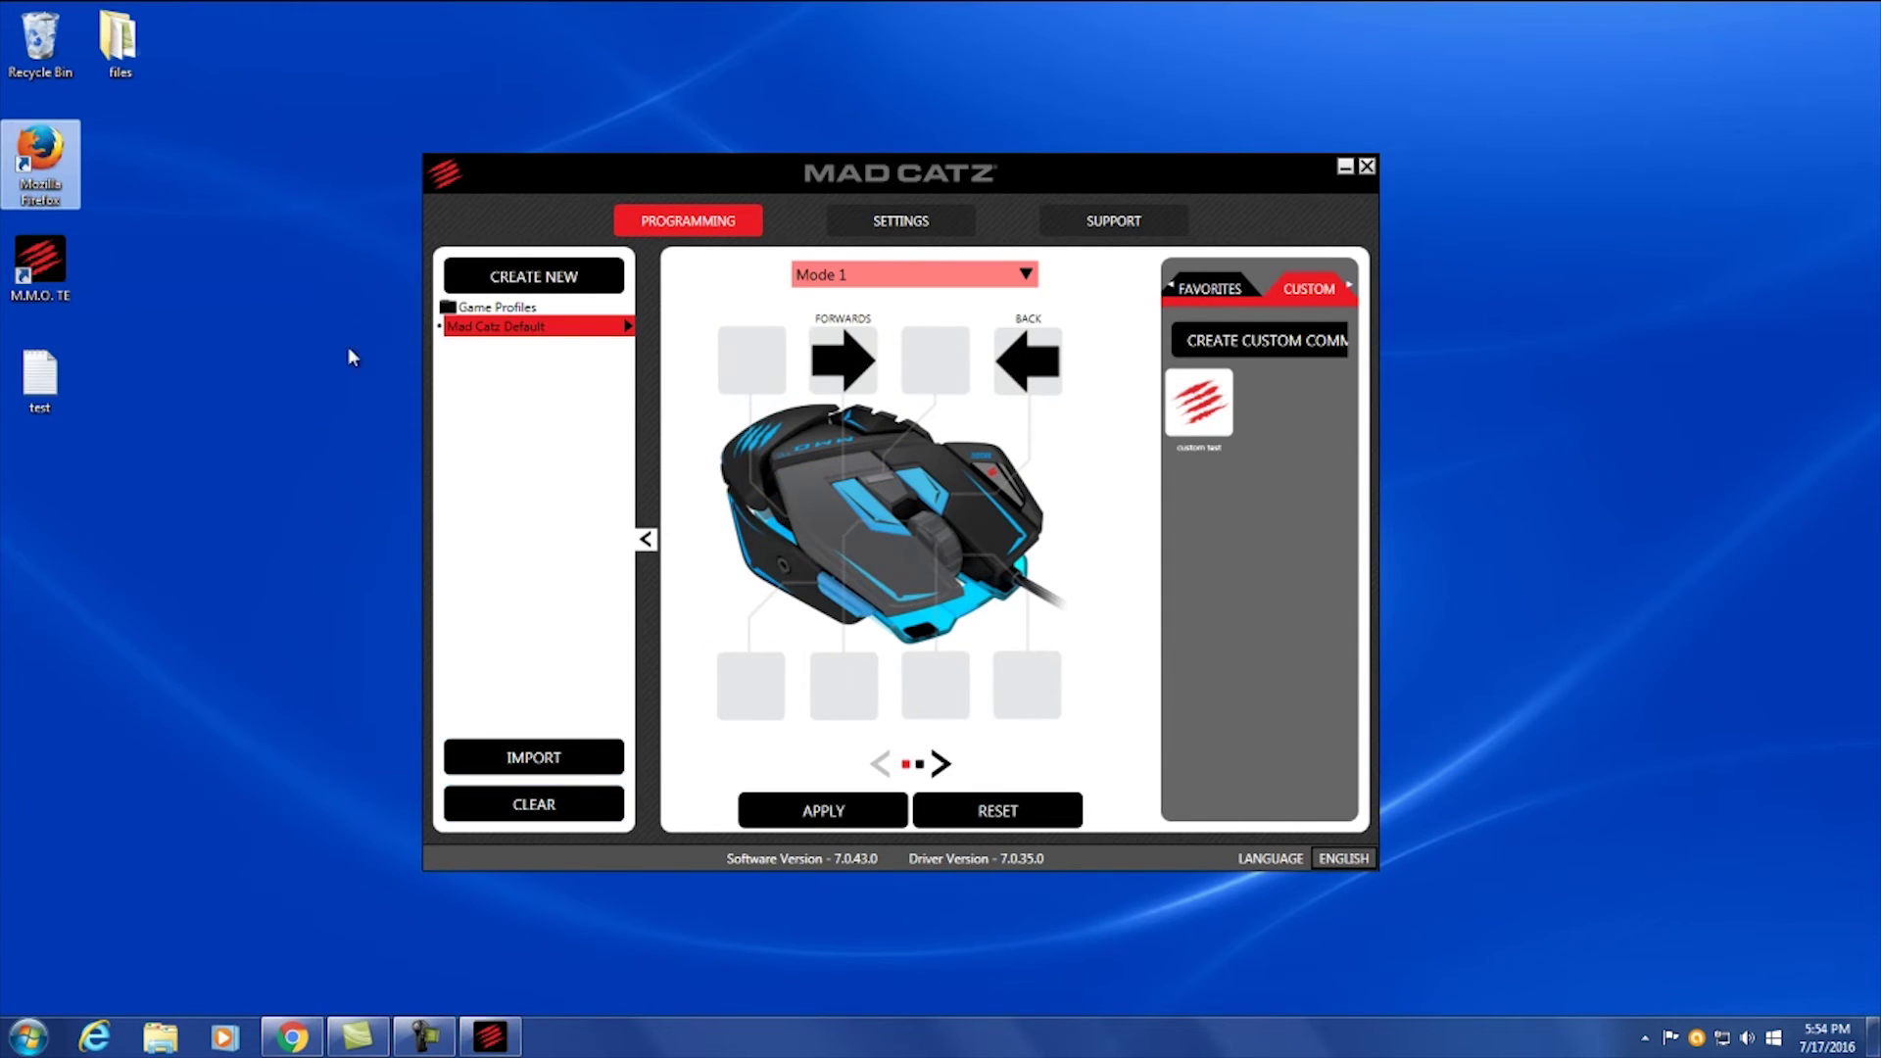
double_click(41, 377)
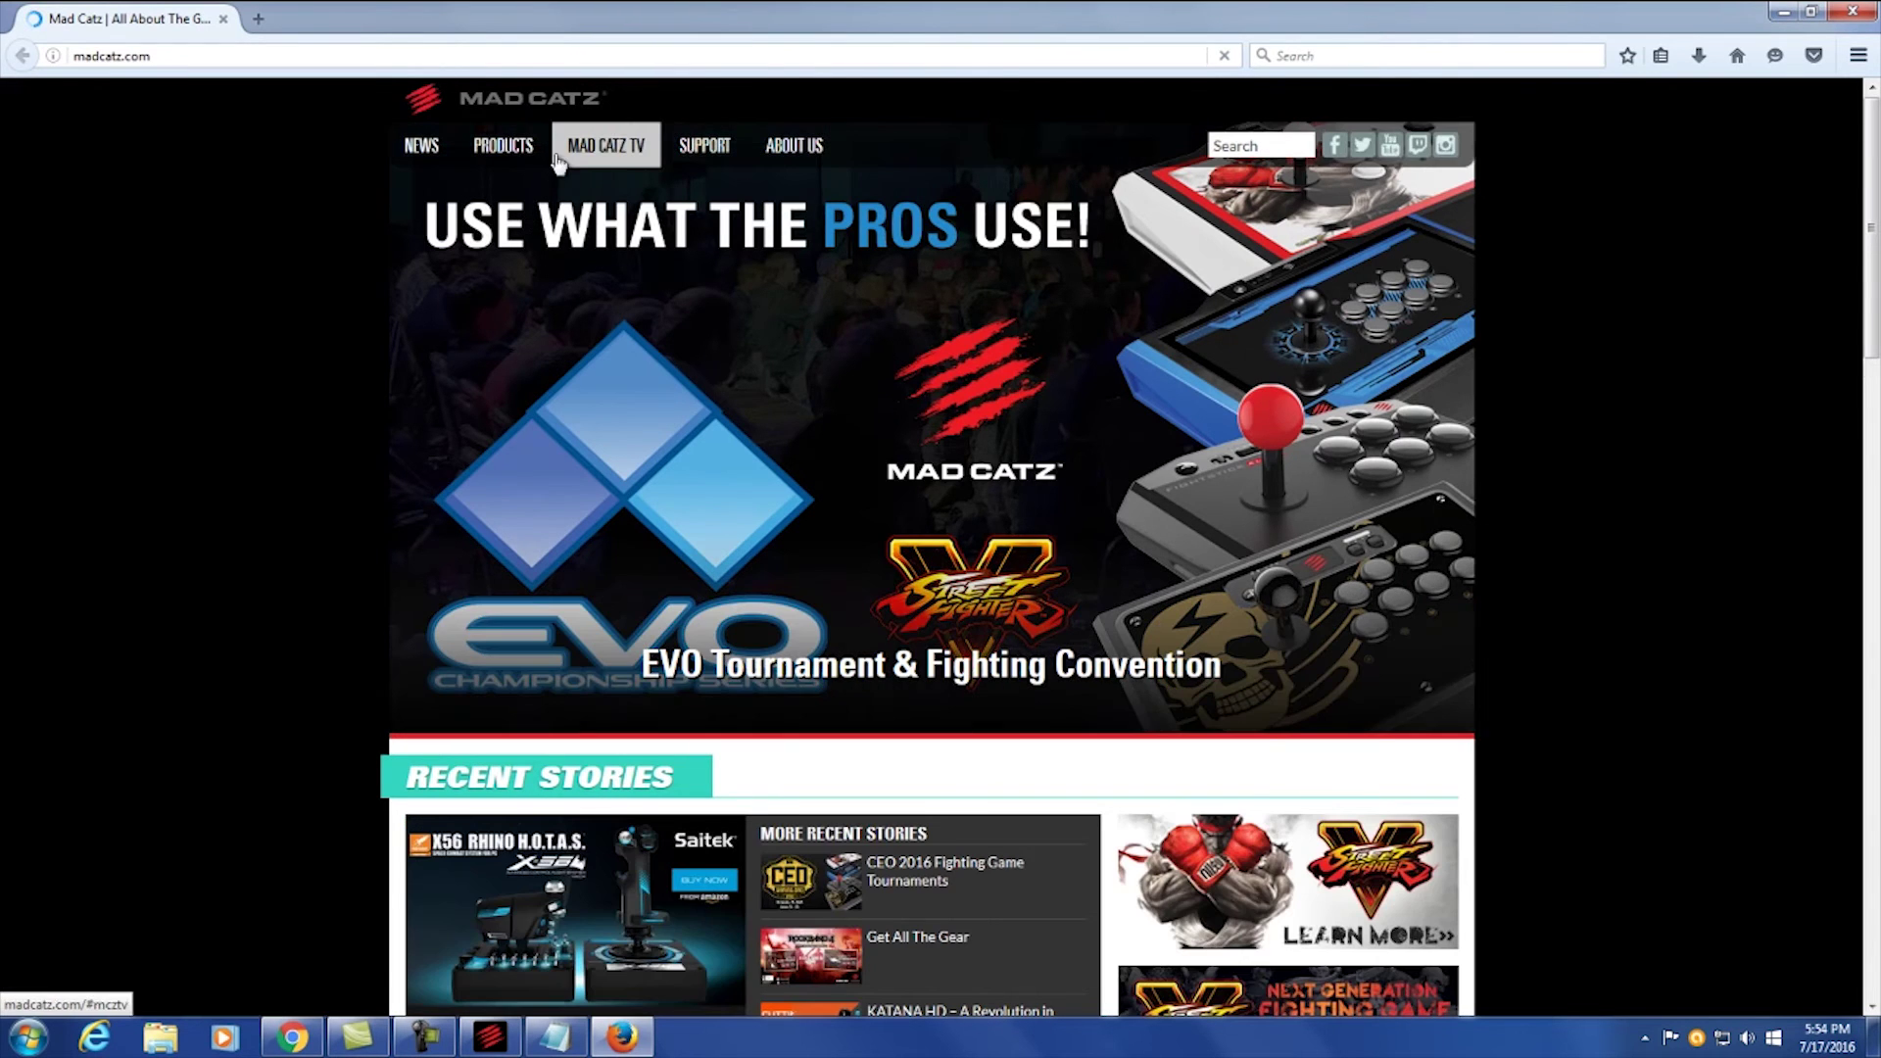
left_click(593, 152)
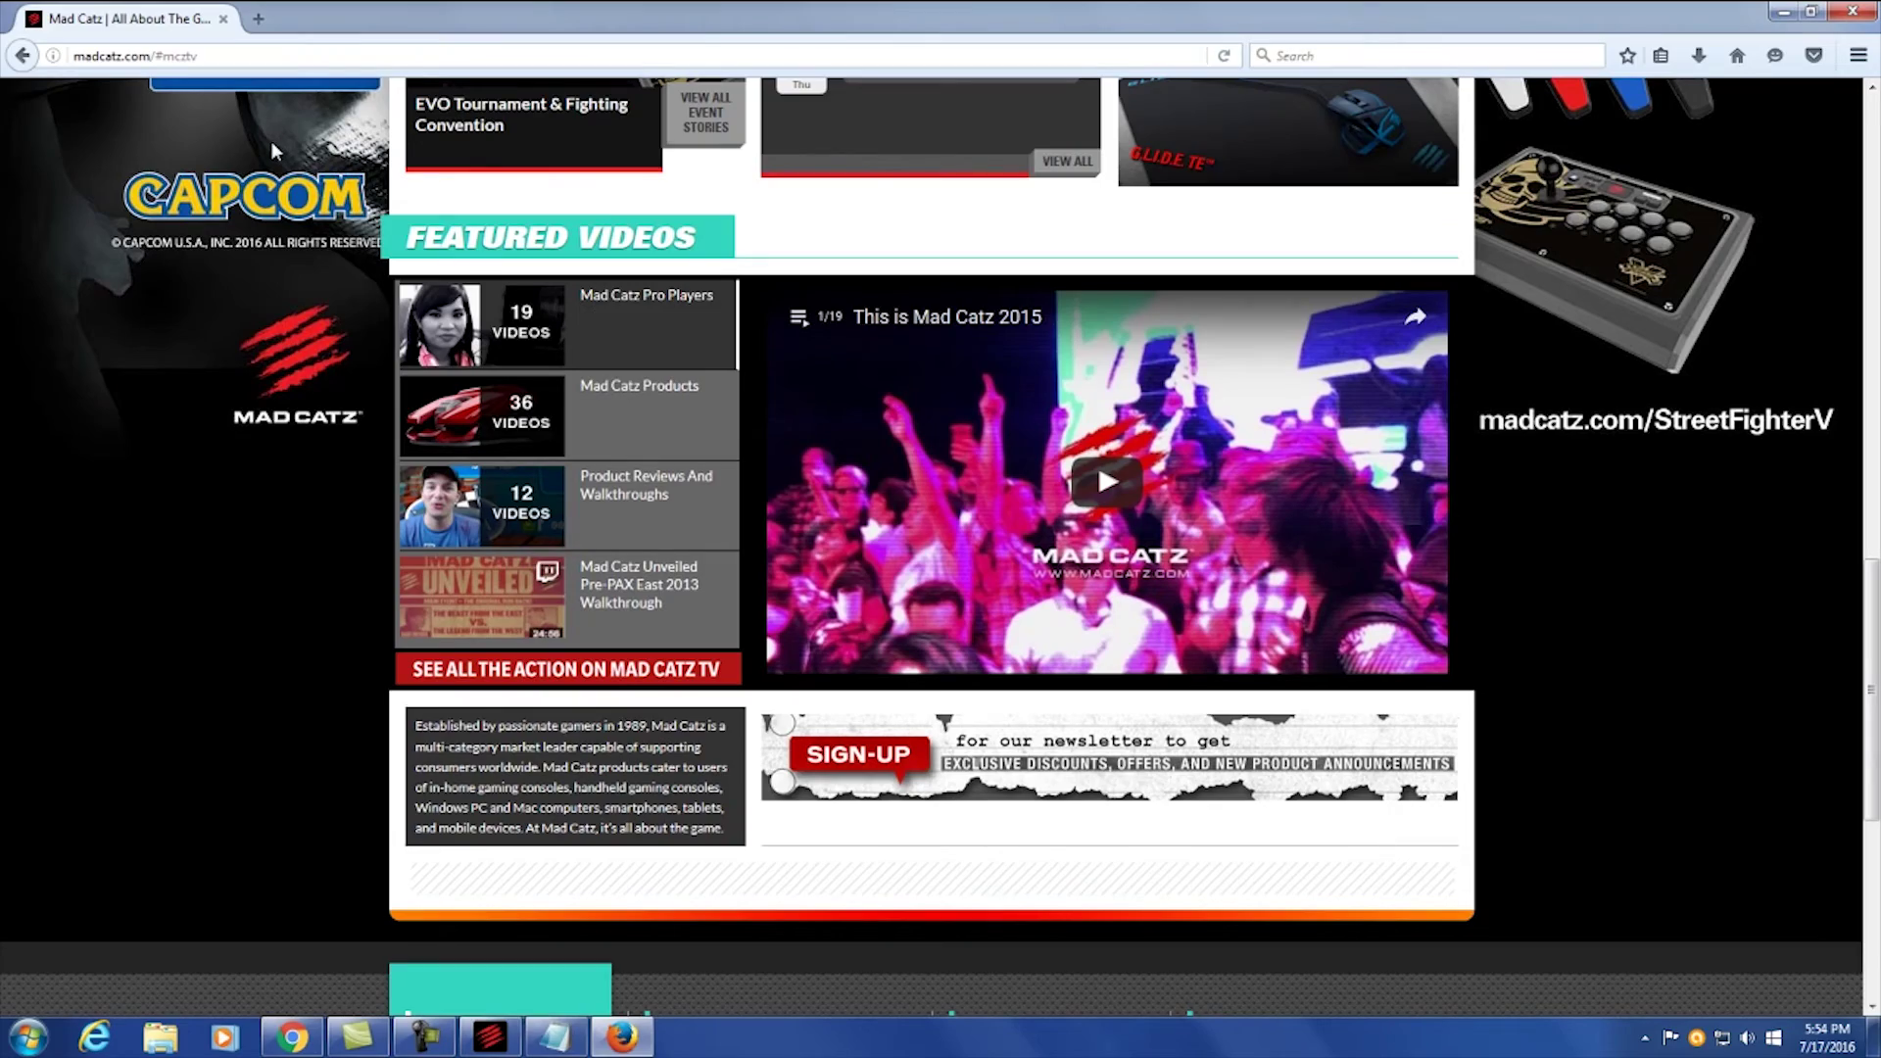
key("alt+Left")
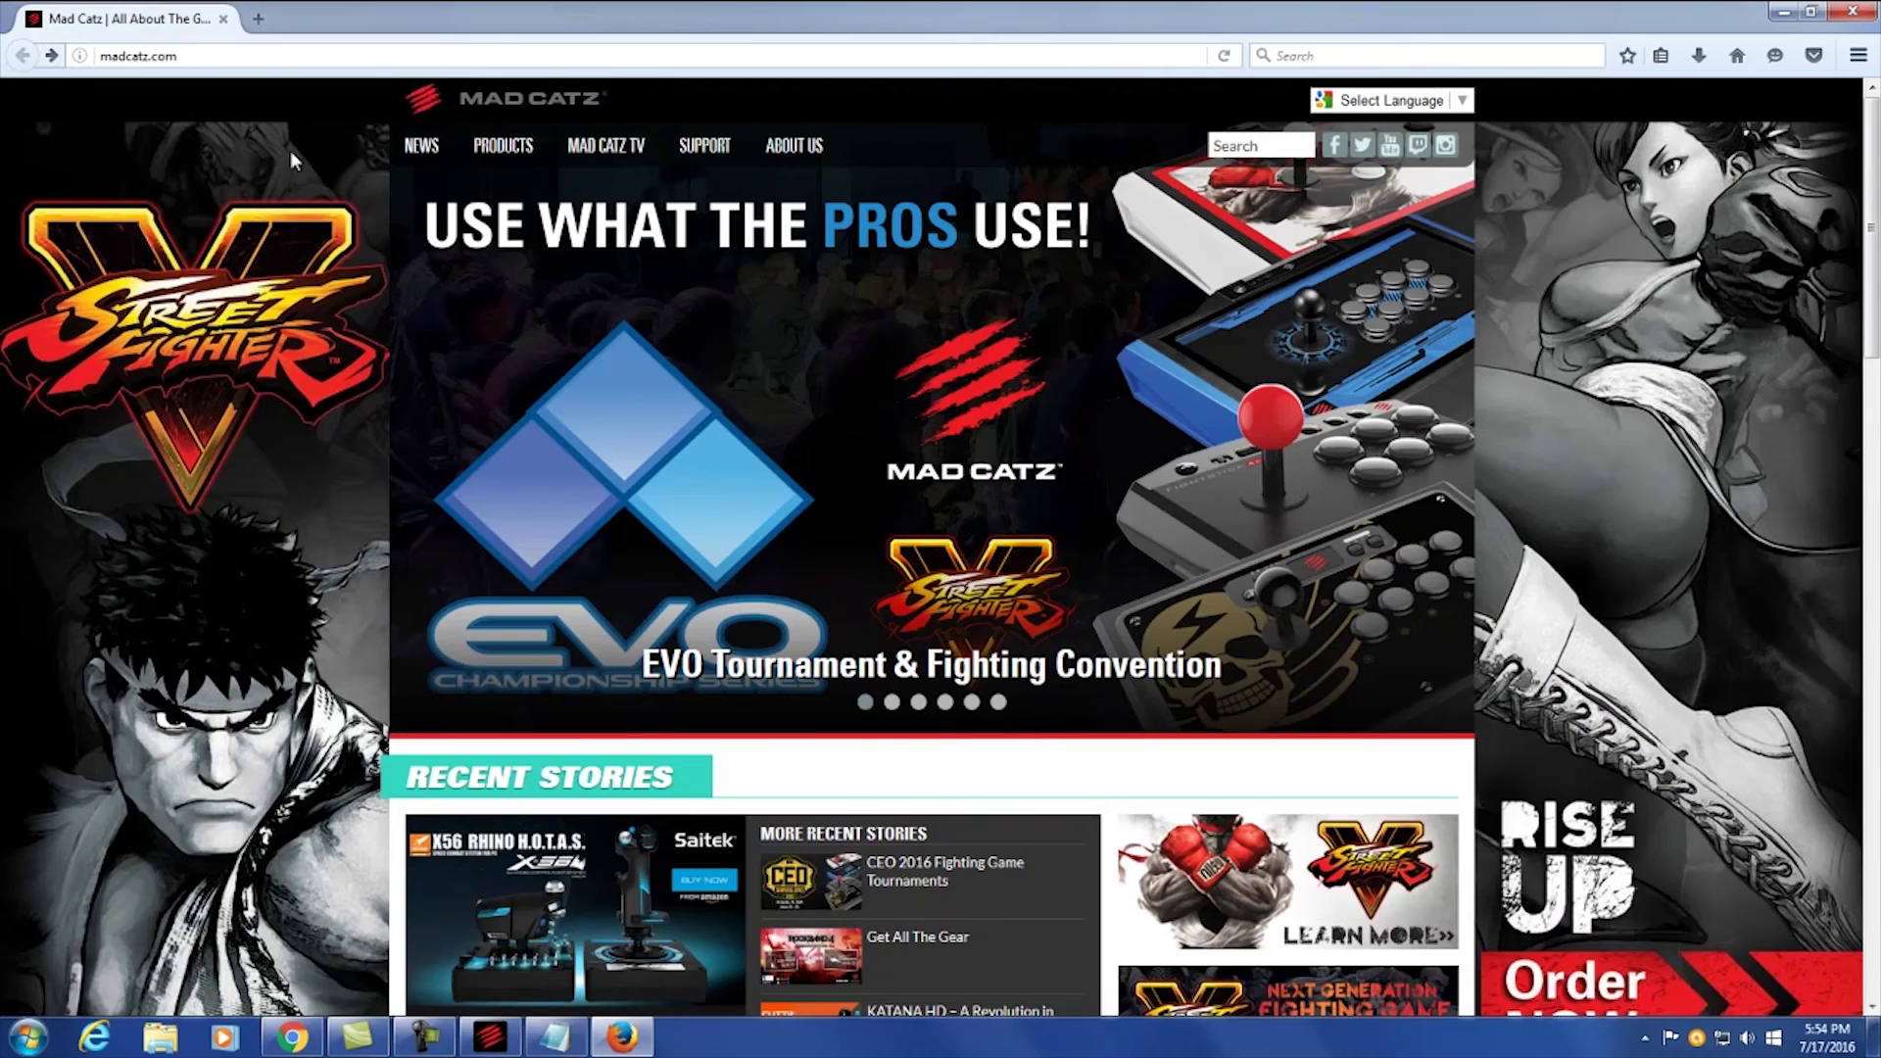
key("alt+Right")
key("alt+Left")
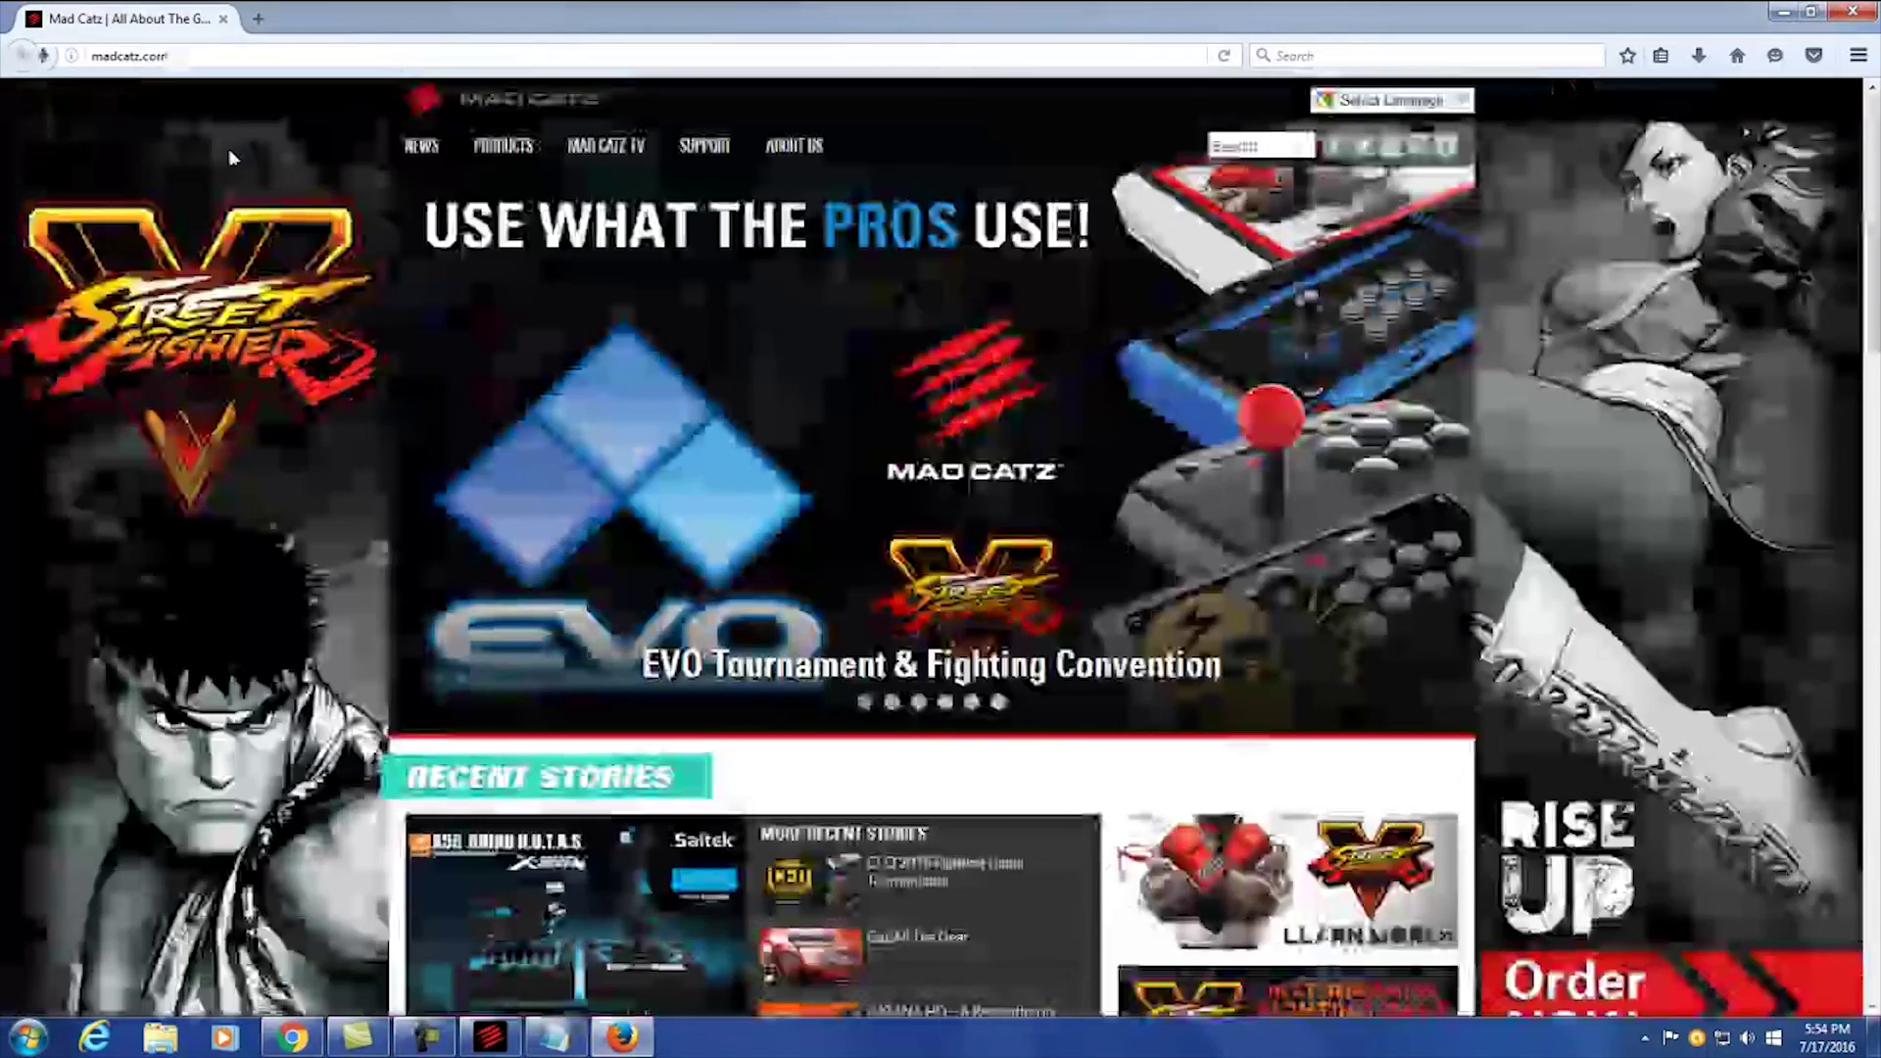
Close Firefox, reposition Notepad, and test the programmed buttons, ending with a long line of 7s
left_click(1859, 14)
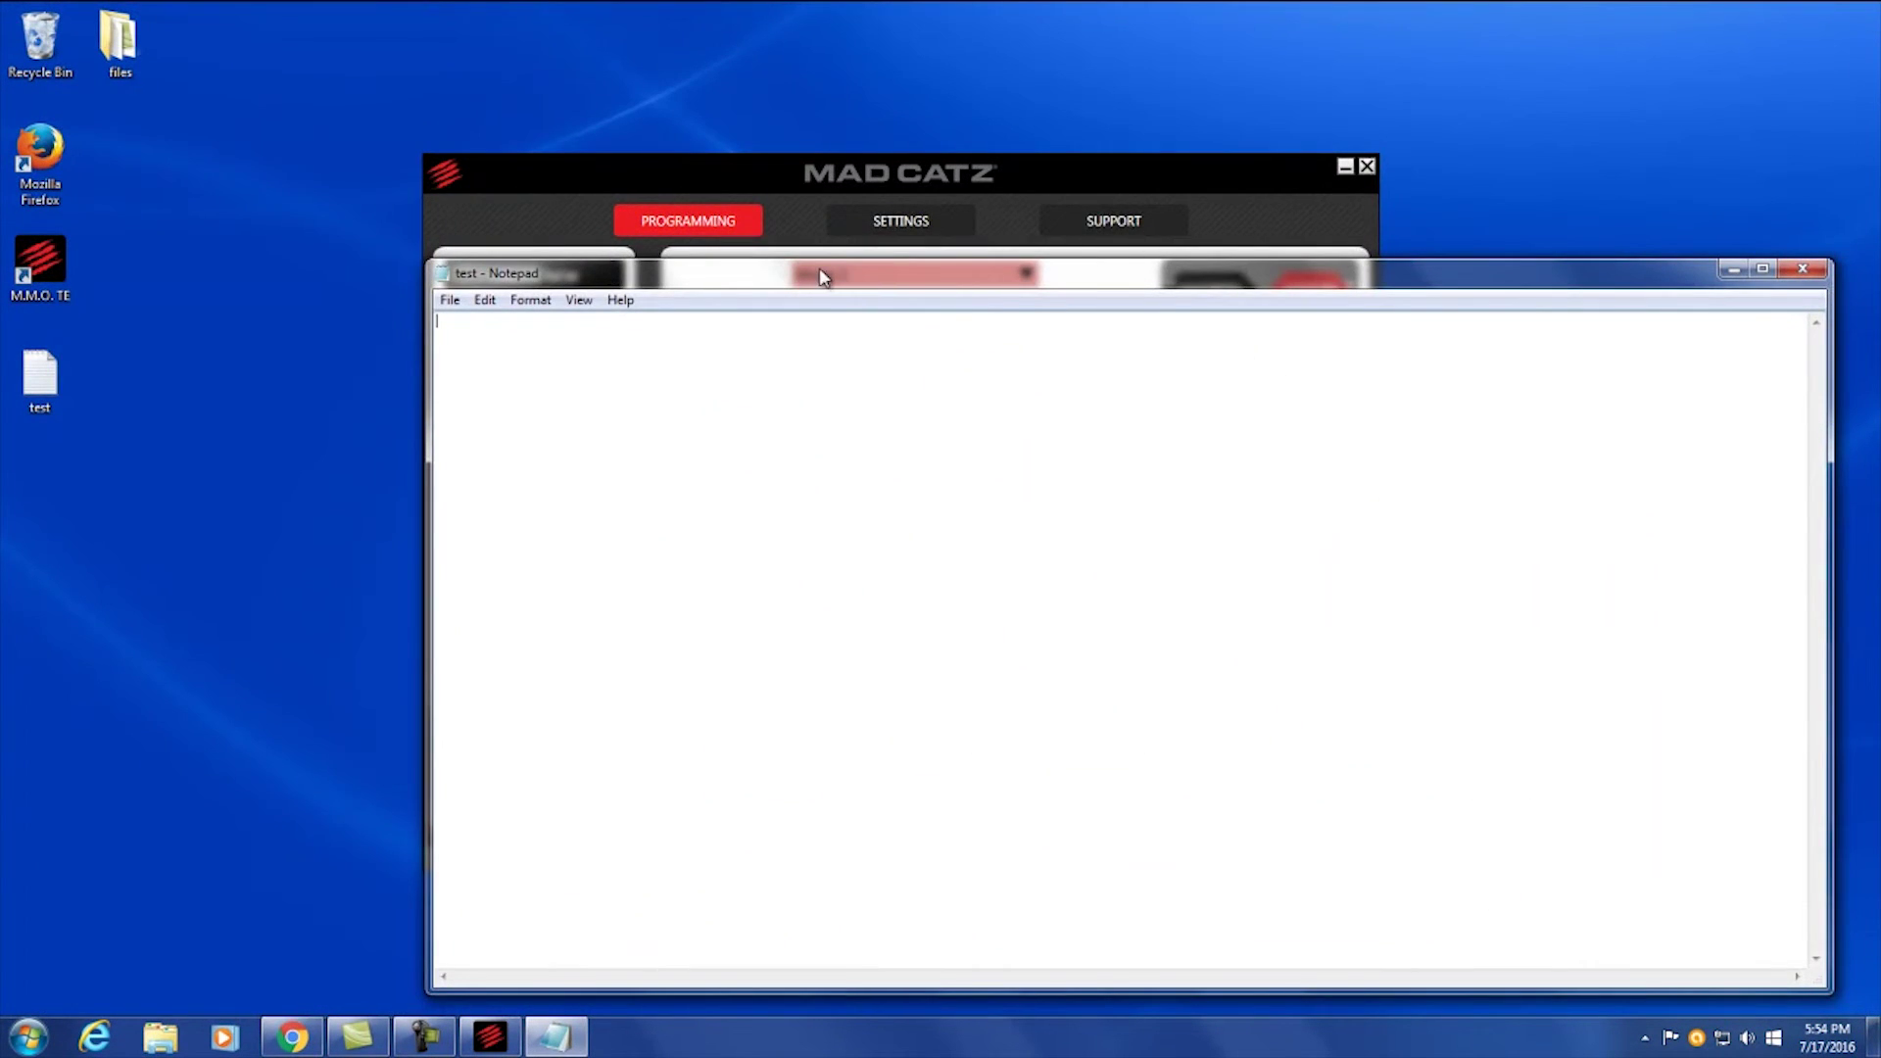
left_click_drag(823, 281, 623, 191)
type("1")
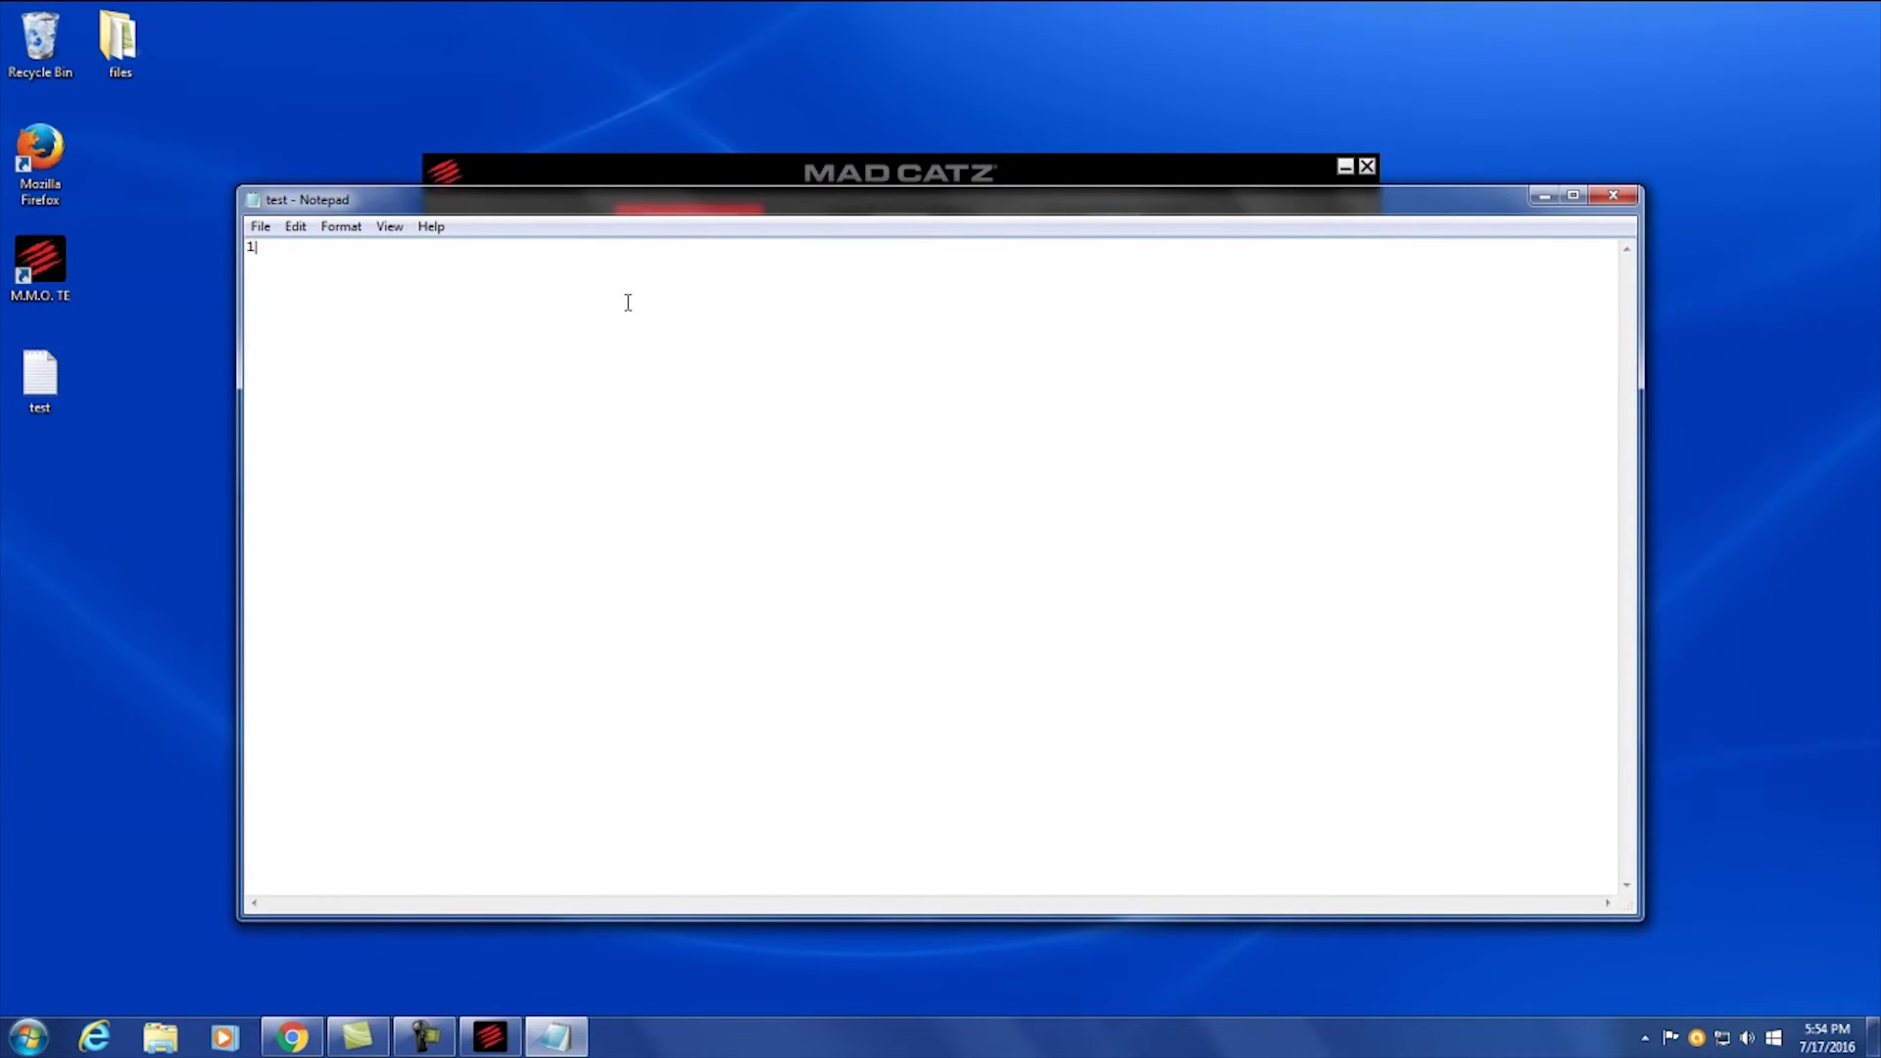
type("237")
left_click_drag(399, 260, 187, 272)
type("78")
left_click_drag(341, 266, 207, 268)
type("7")
type("7777")
left_click_drag(351, 250, 208, 272)
key("BackSpace")
type("77777777777777777777777777777")
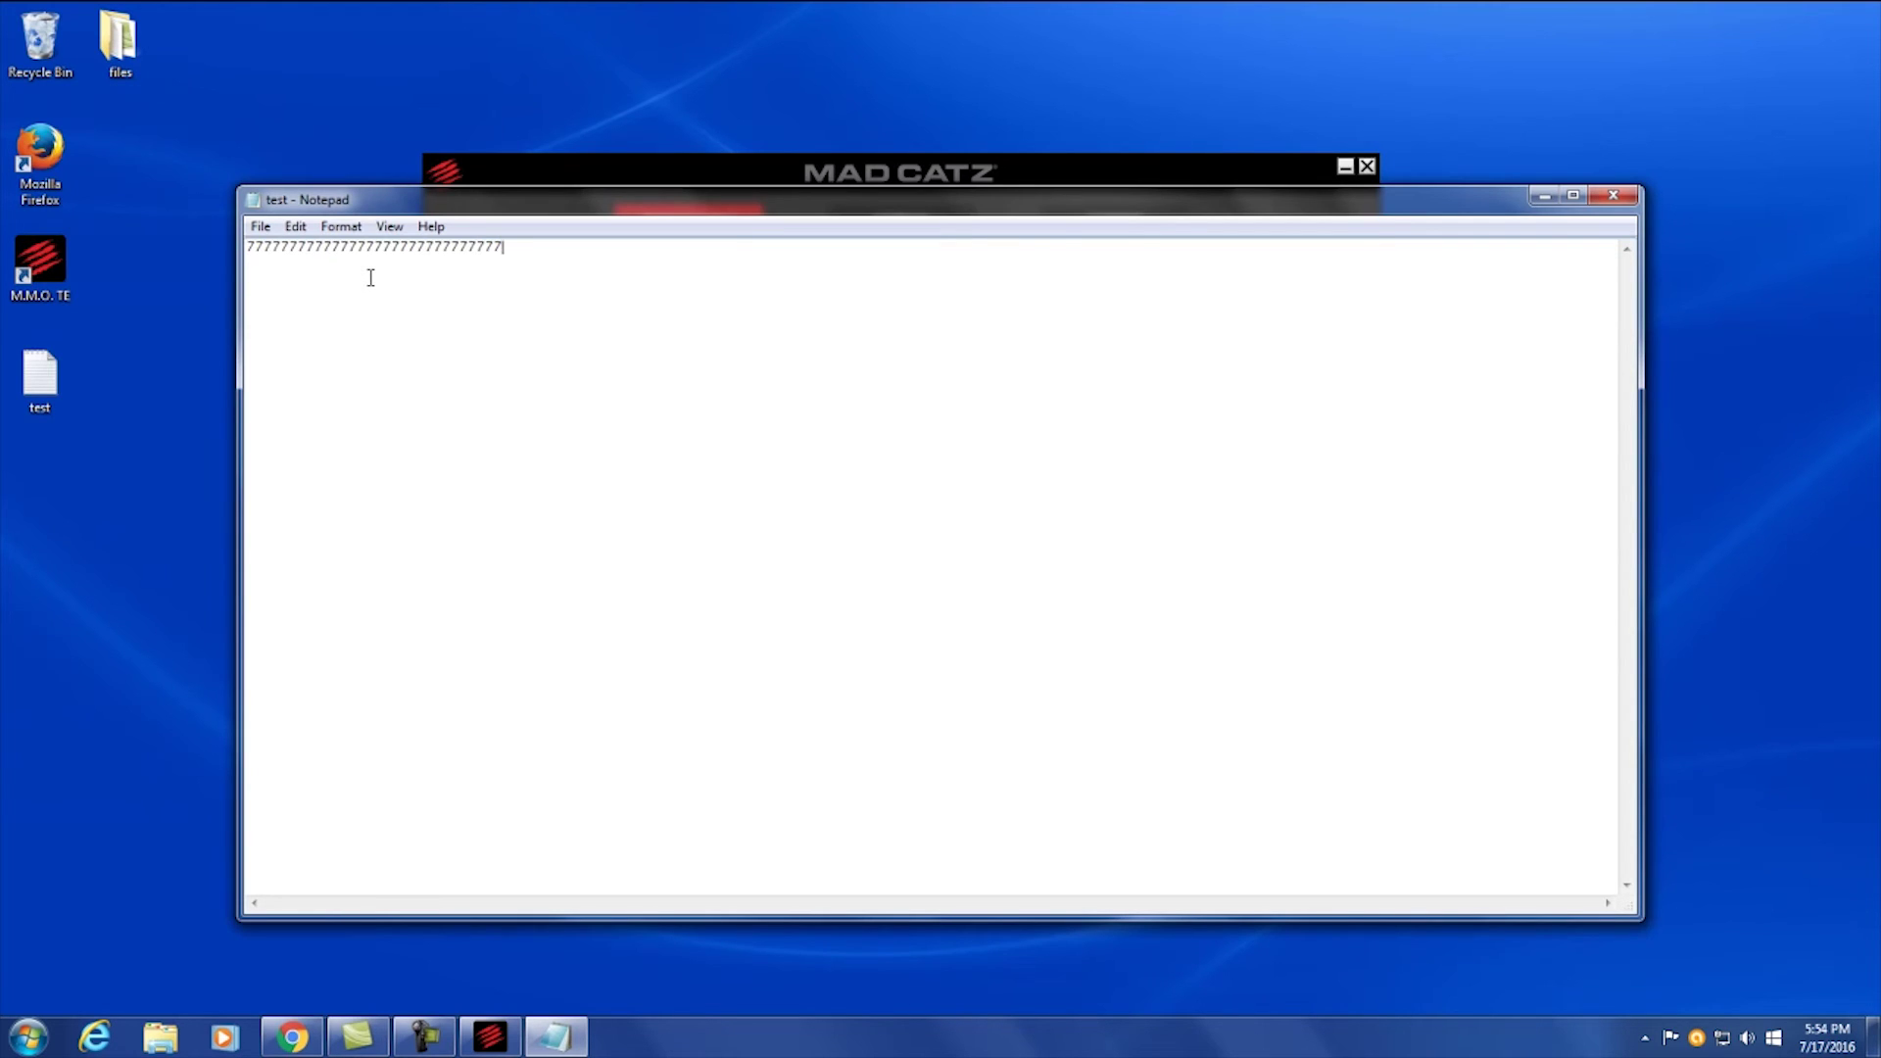
type("77777-=-03177777877777777777")
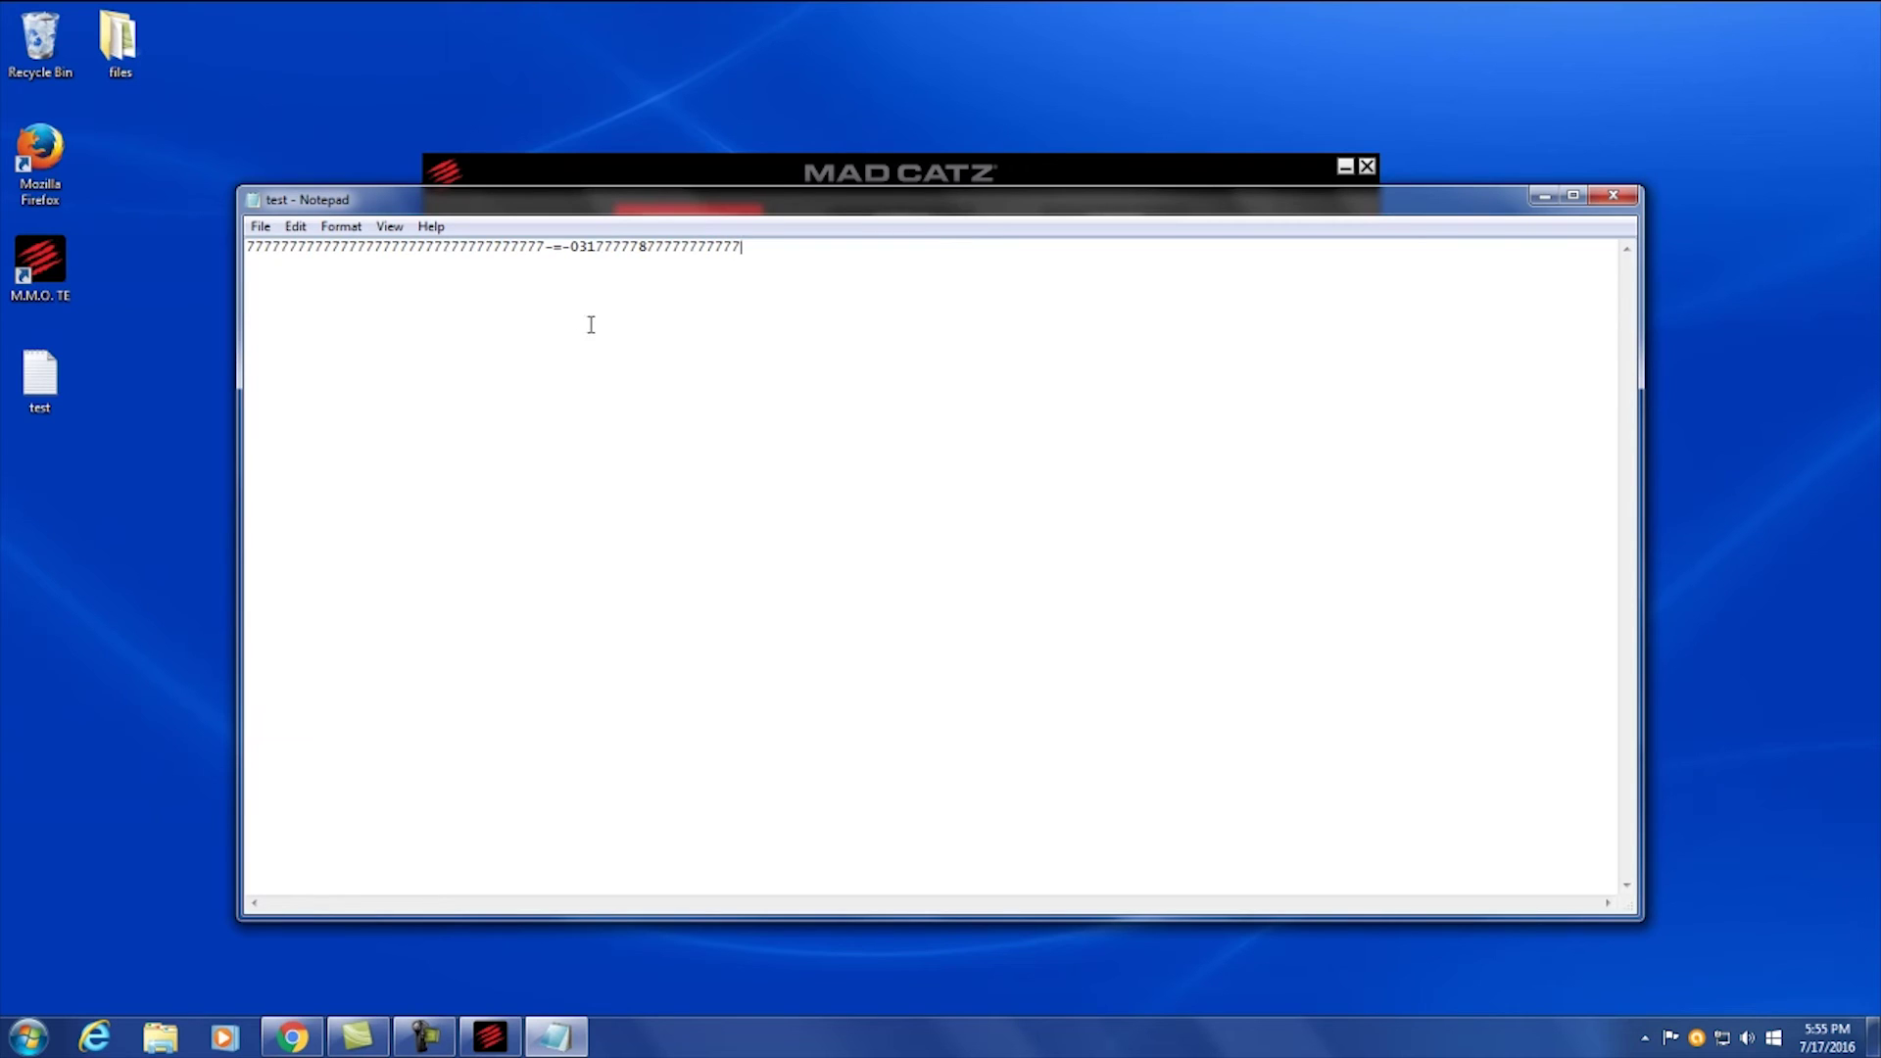
Trigger the Win+R macro, close the Run box, and close Notepad without saving
key("super+r")
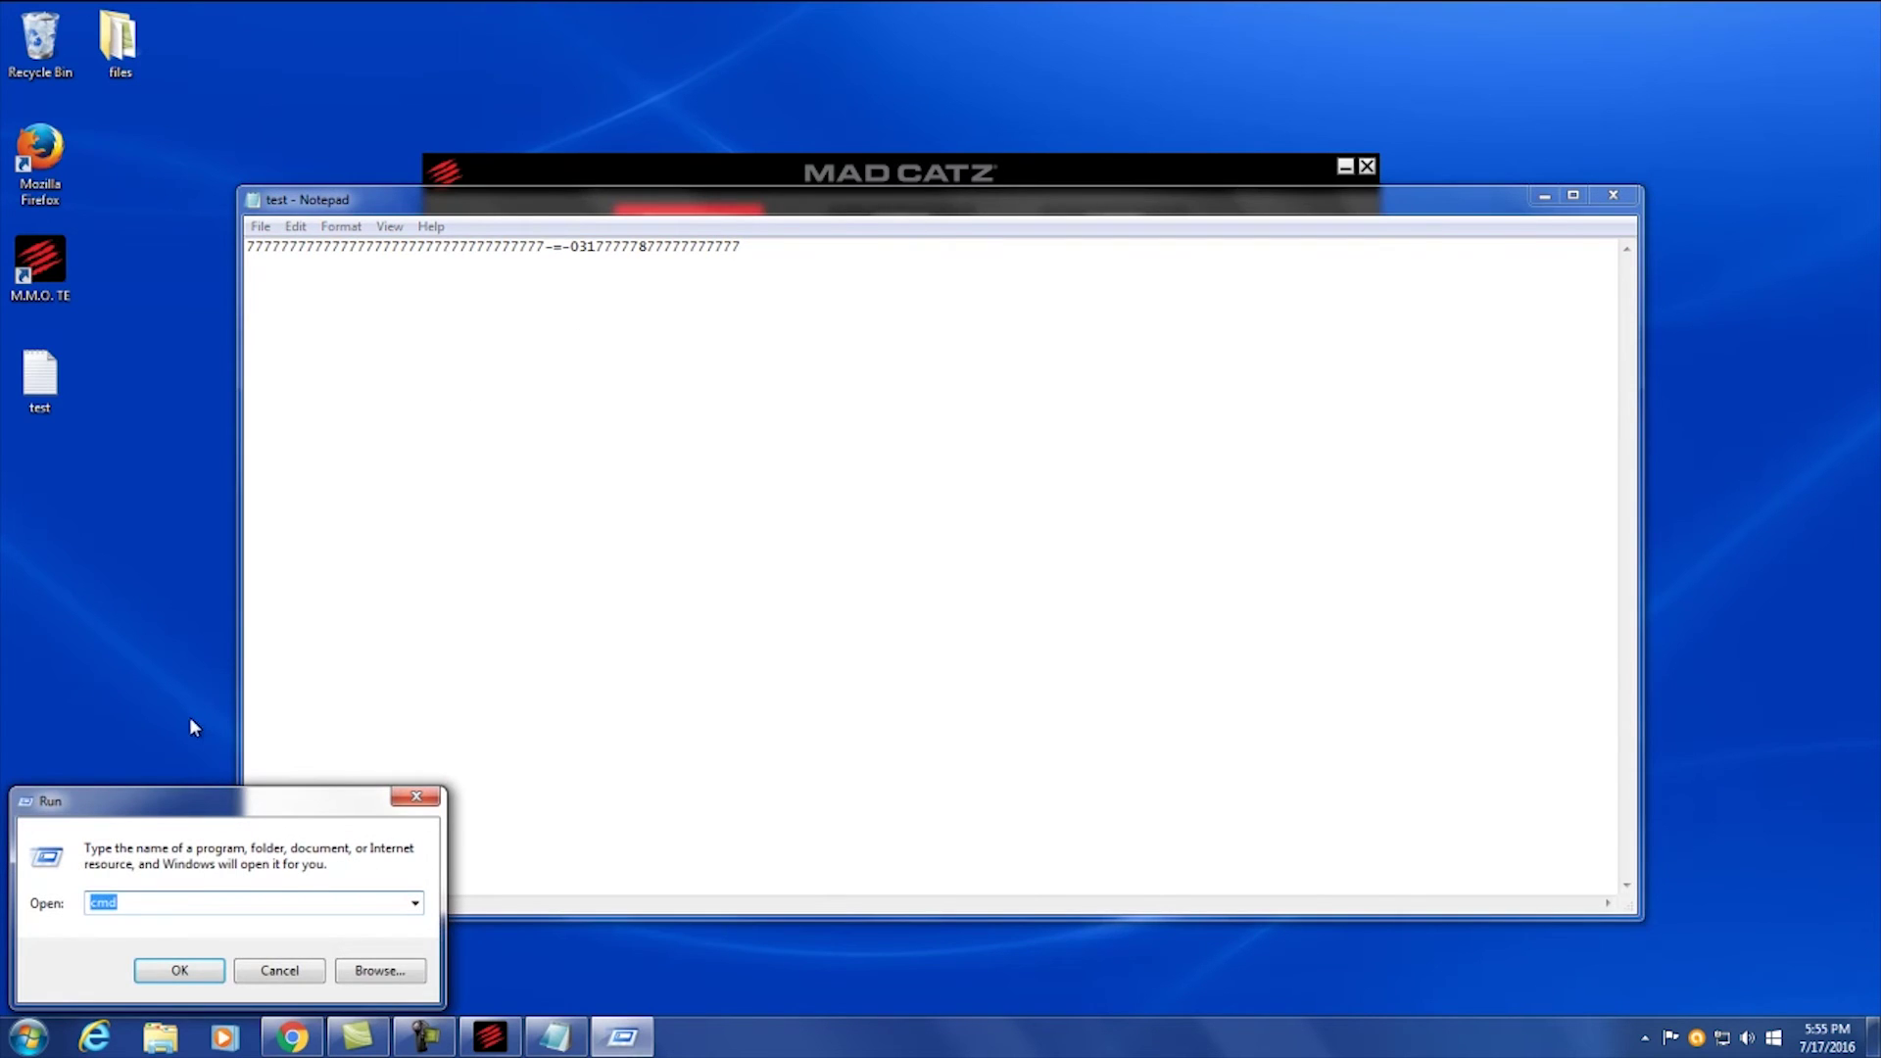
left_click(416, 796)
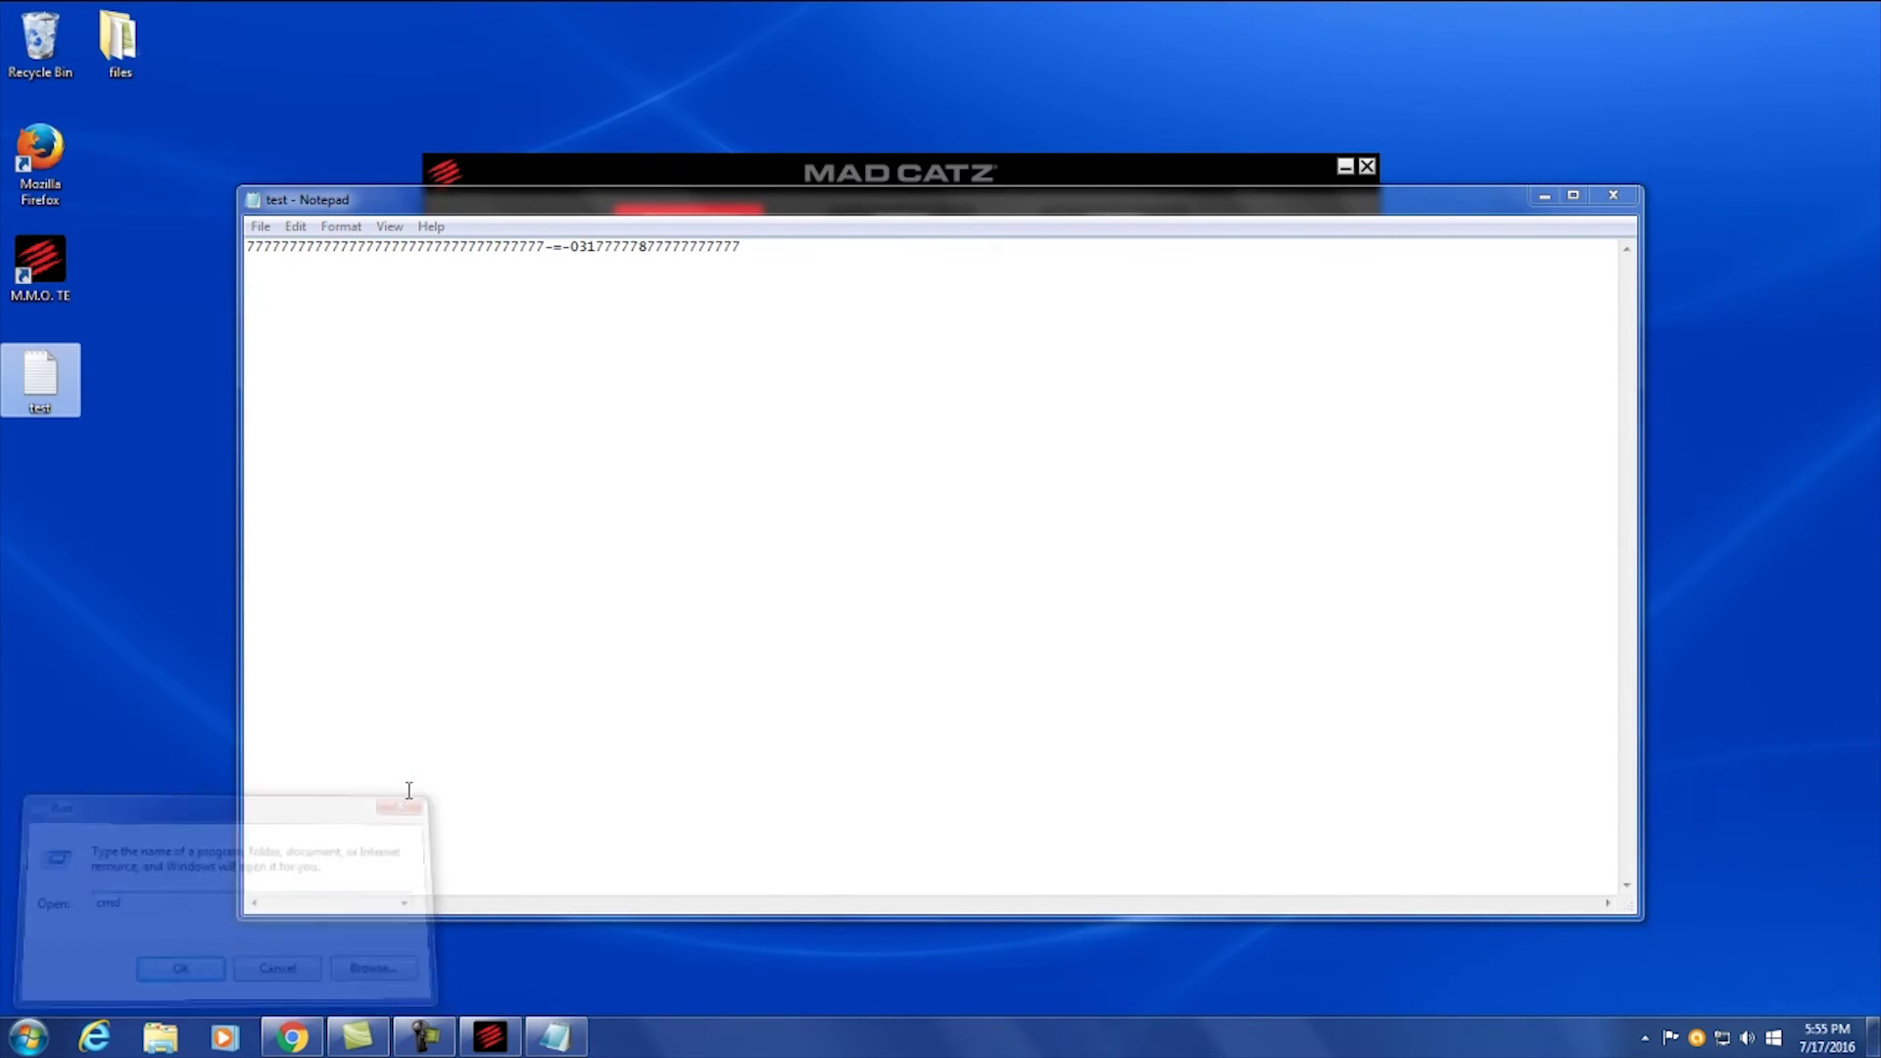
left_click(1613, 195)
left_click(967, 534)
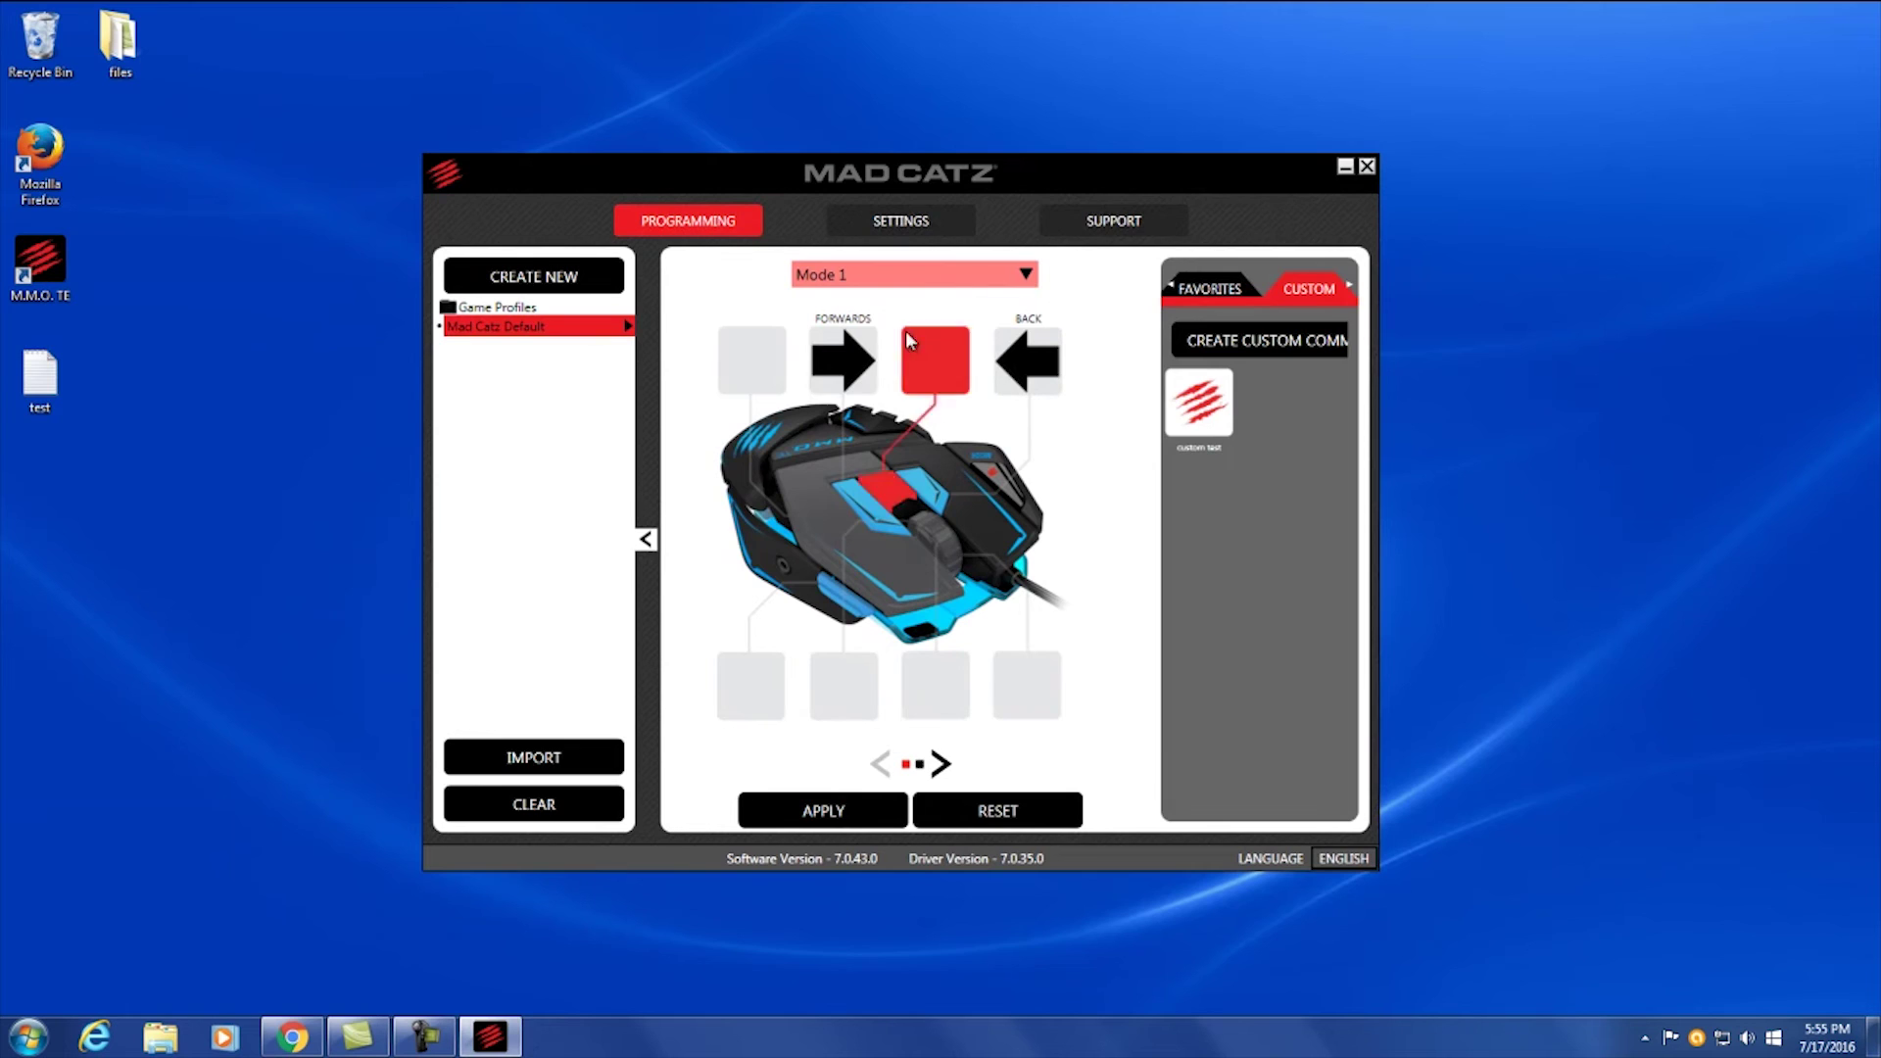
In the D.P.I. settings, set level 1 to 25 on both X and Y axes
left_click(909, 220)
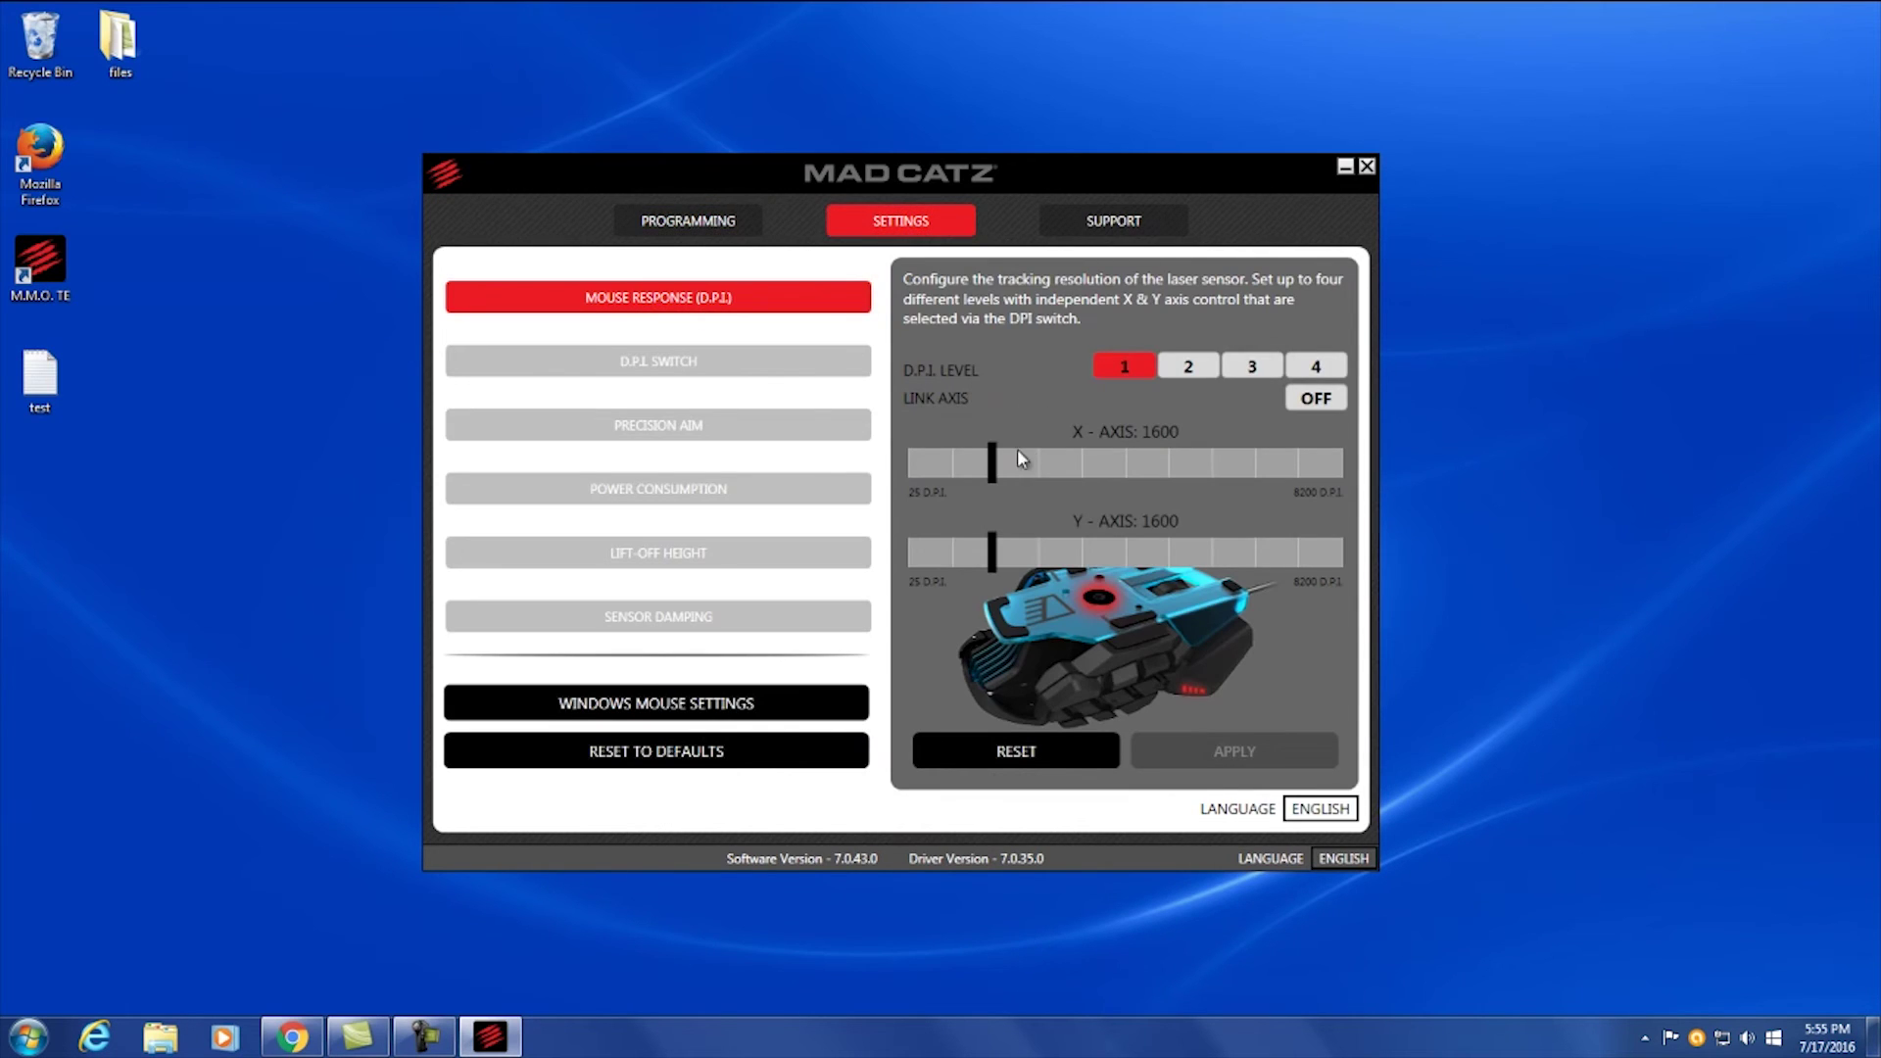
left_click(770, 376)
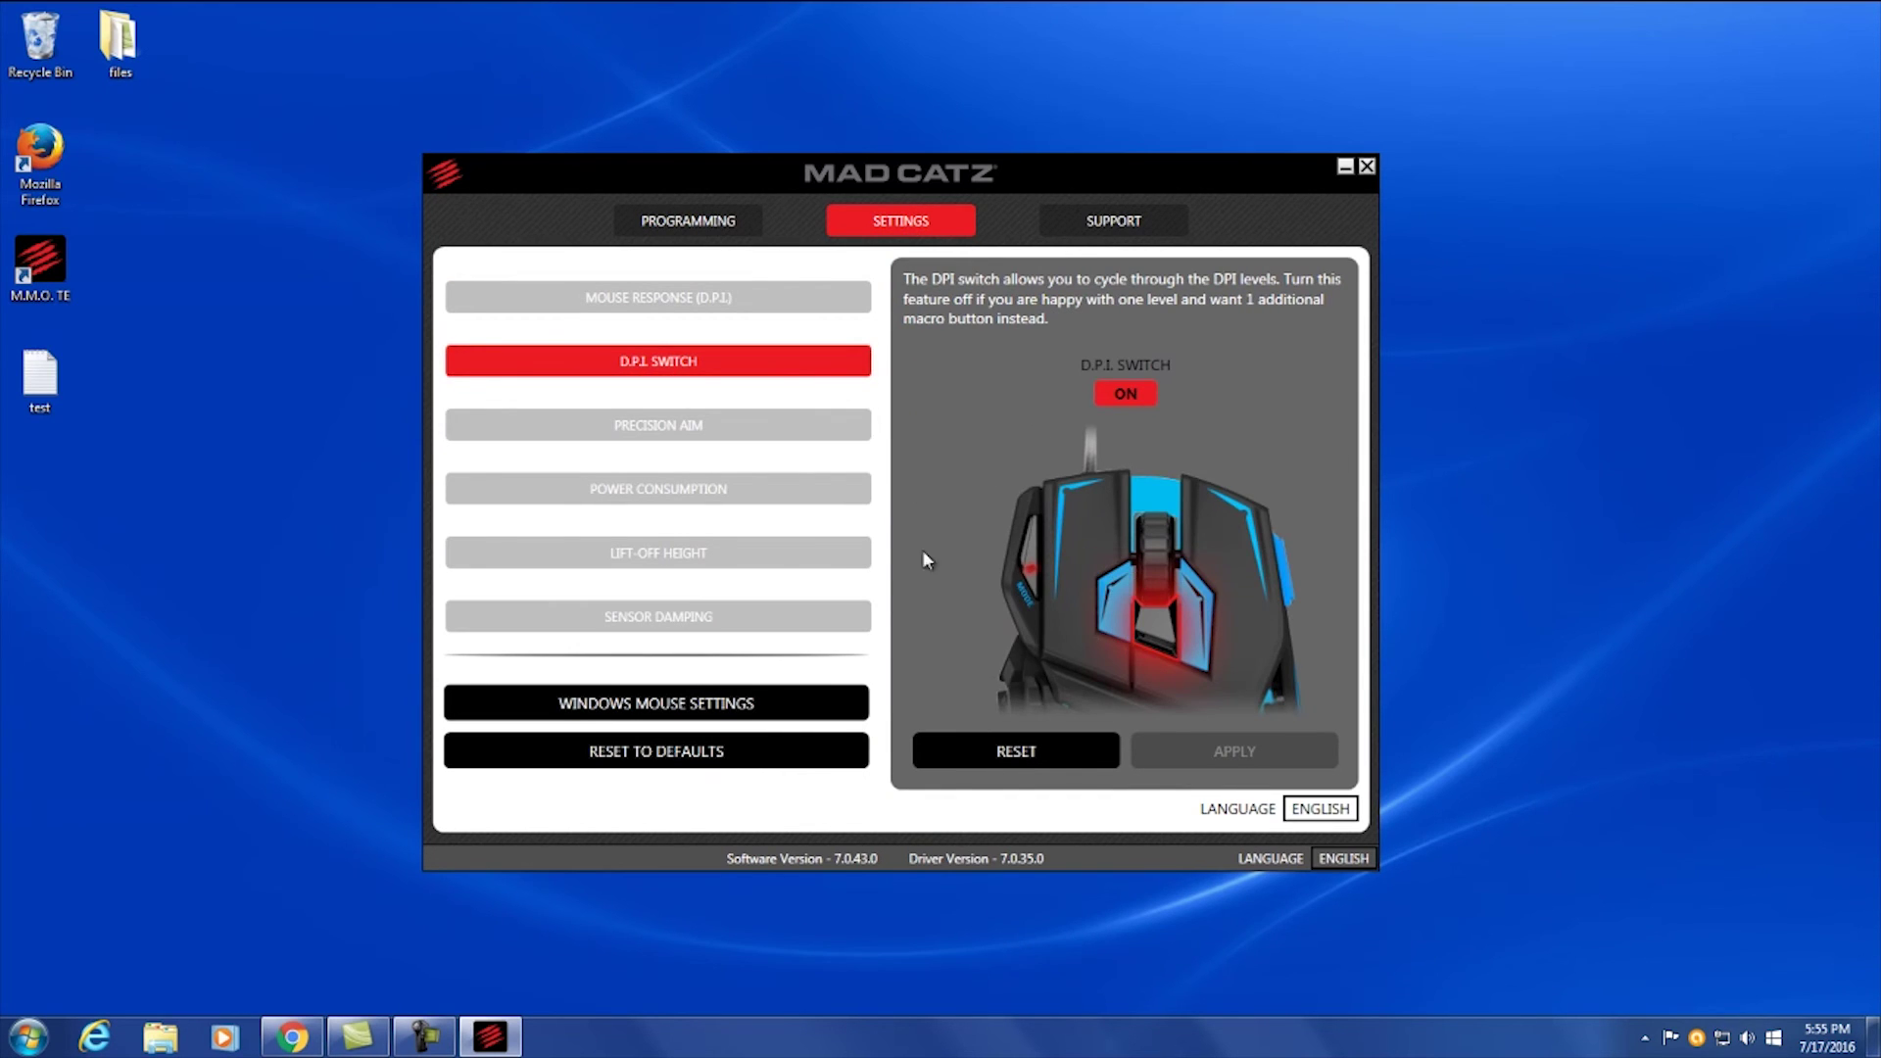
left_click(721, 294)
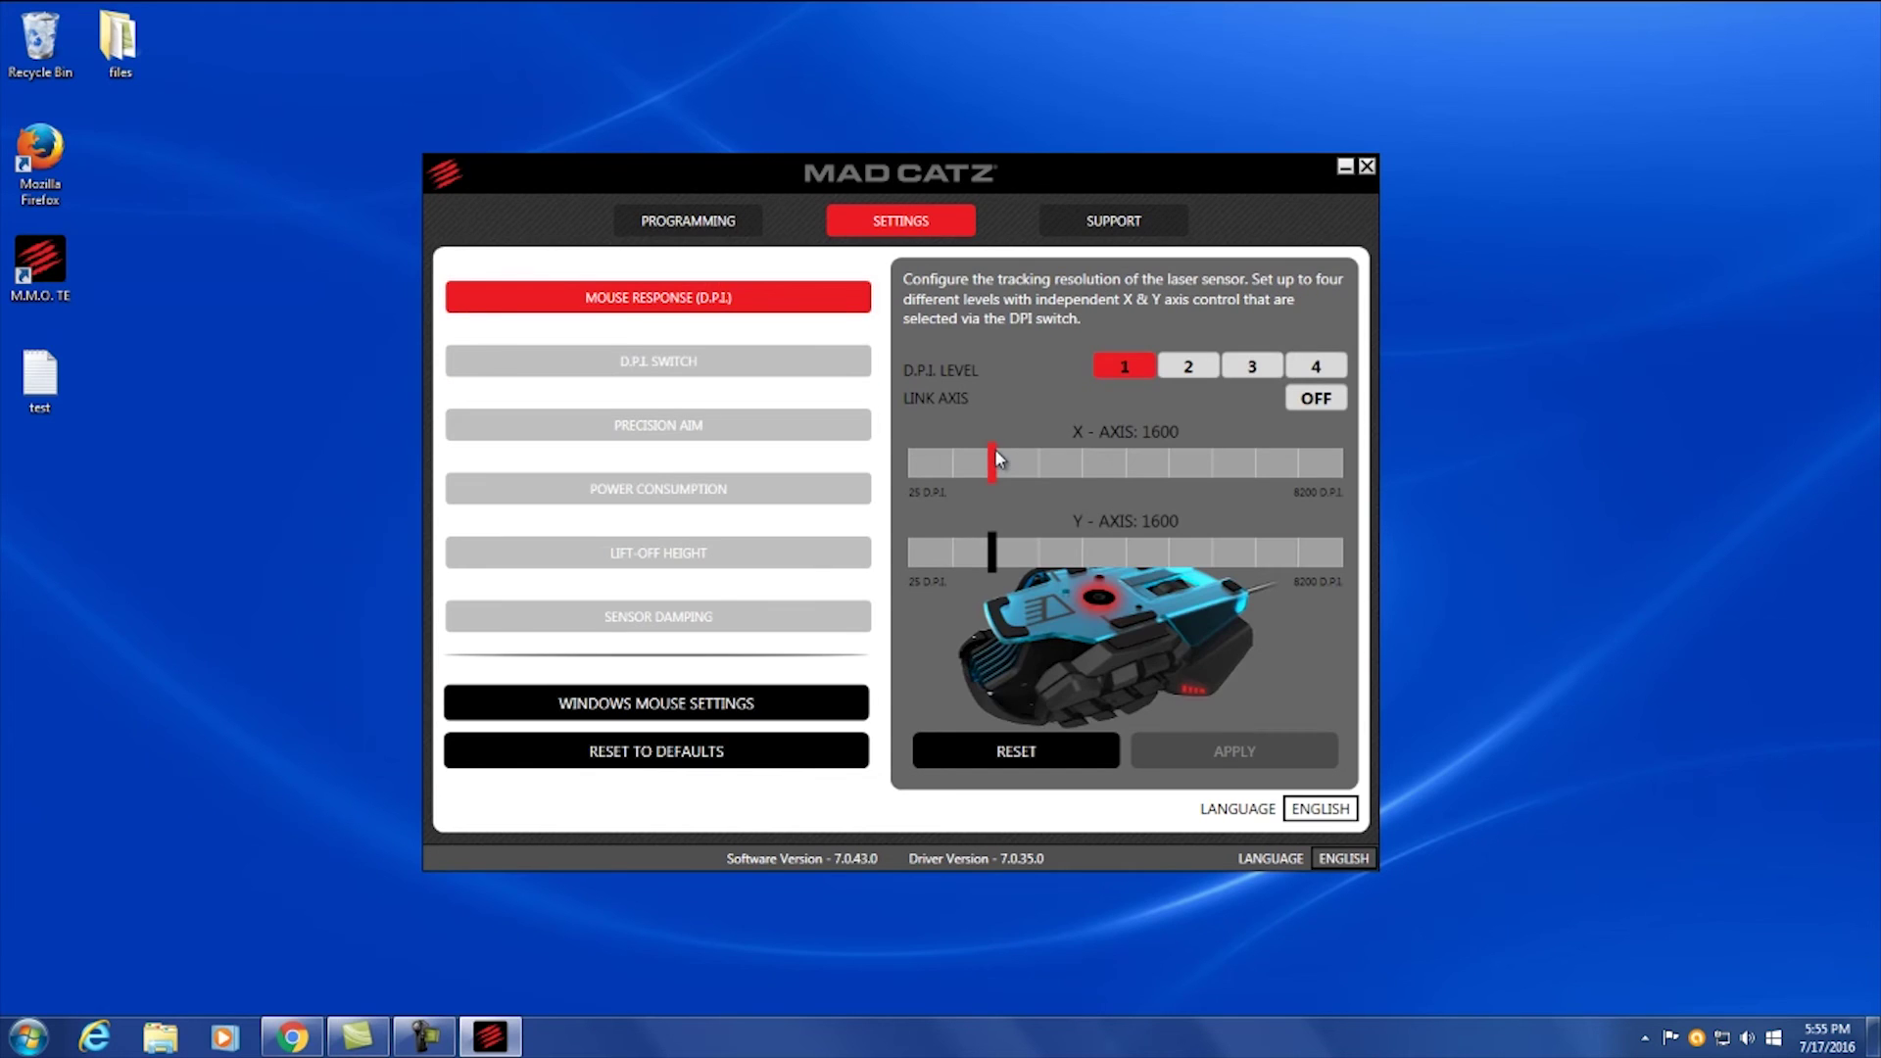
left_click_drag(995, 456, 908, 459)
left_click_drag(992, 551, 907, 553)
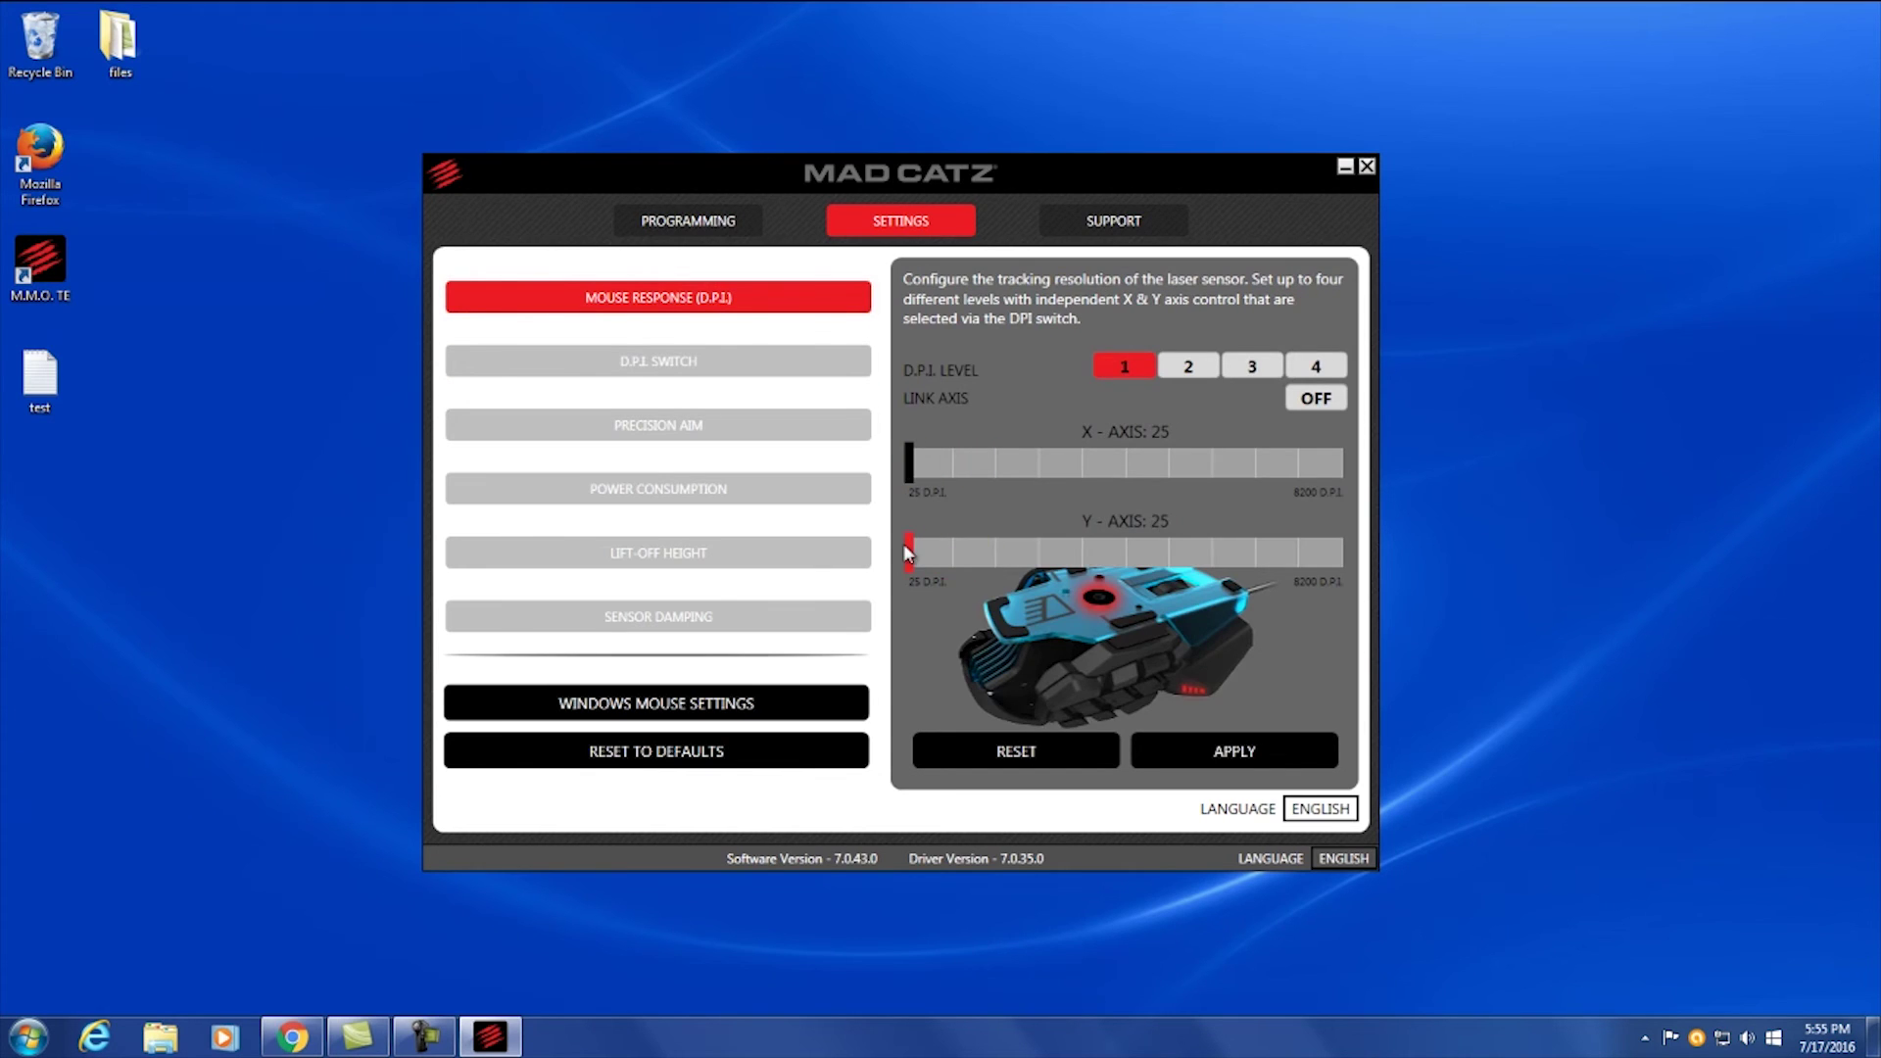
Set DPI level 2 to X 1925 and Y 1975
left_click(1178, 367)
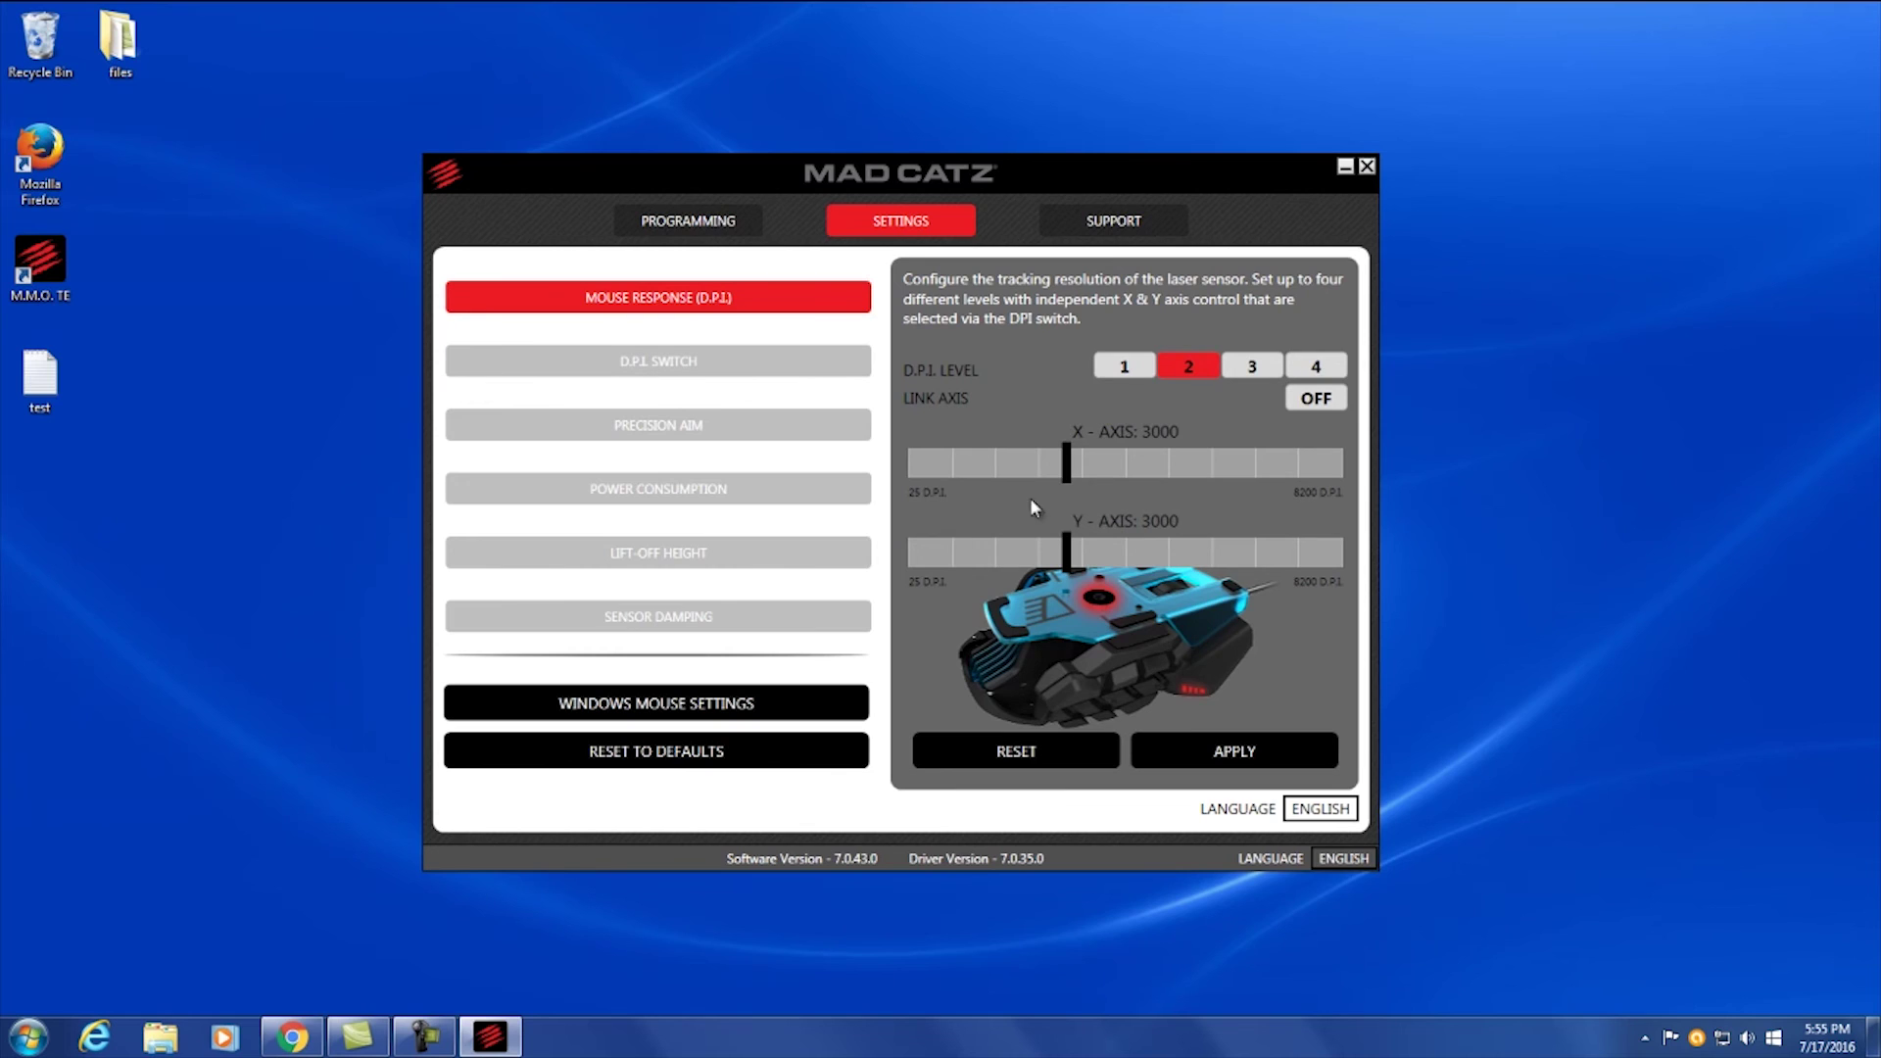
left_click_drag(1066, 463, 1008, 476)
left_click_drag(1062, 557, 1013, 552)
Look over DPI levels 3 and 4 and the DPI switch option, then view Precision Aim
left_click(1250, 367)
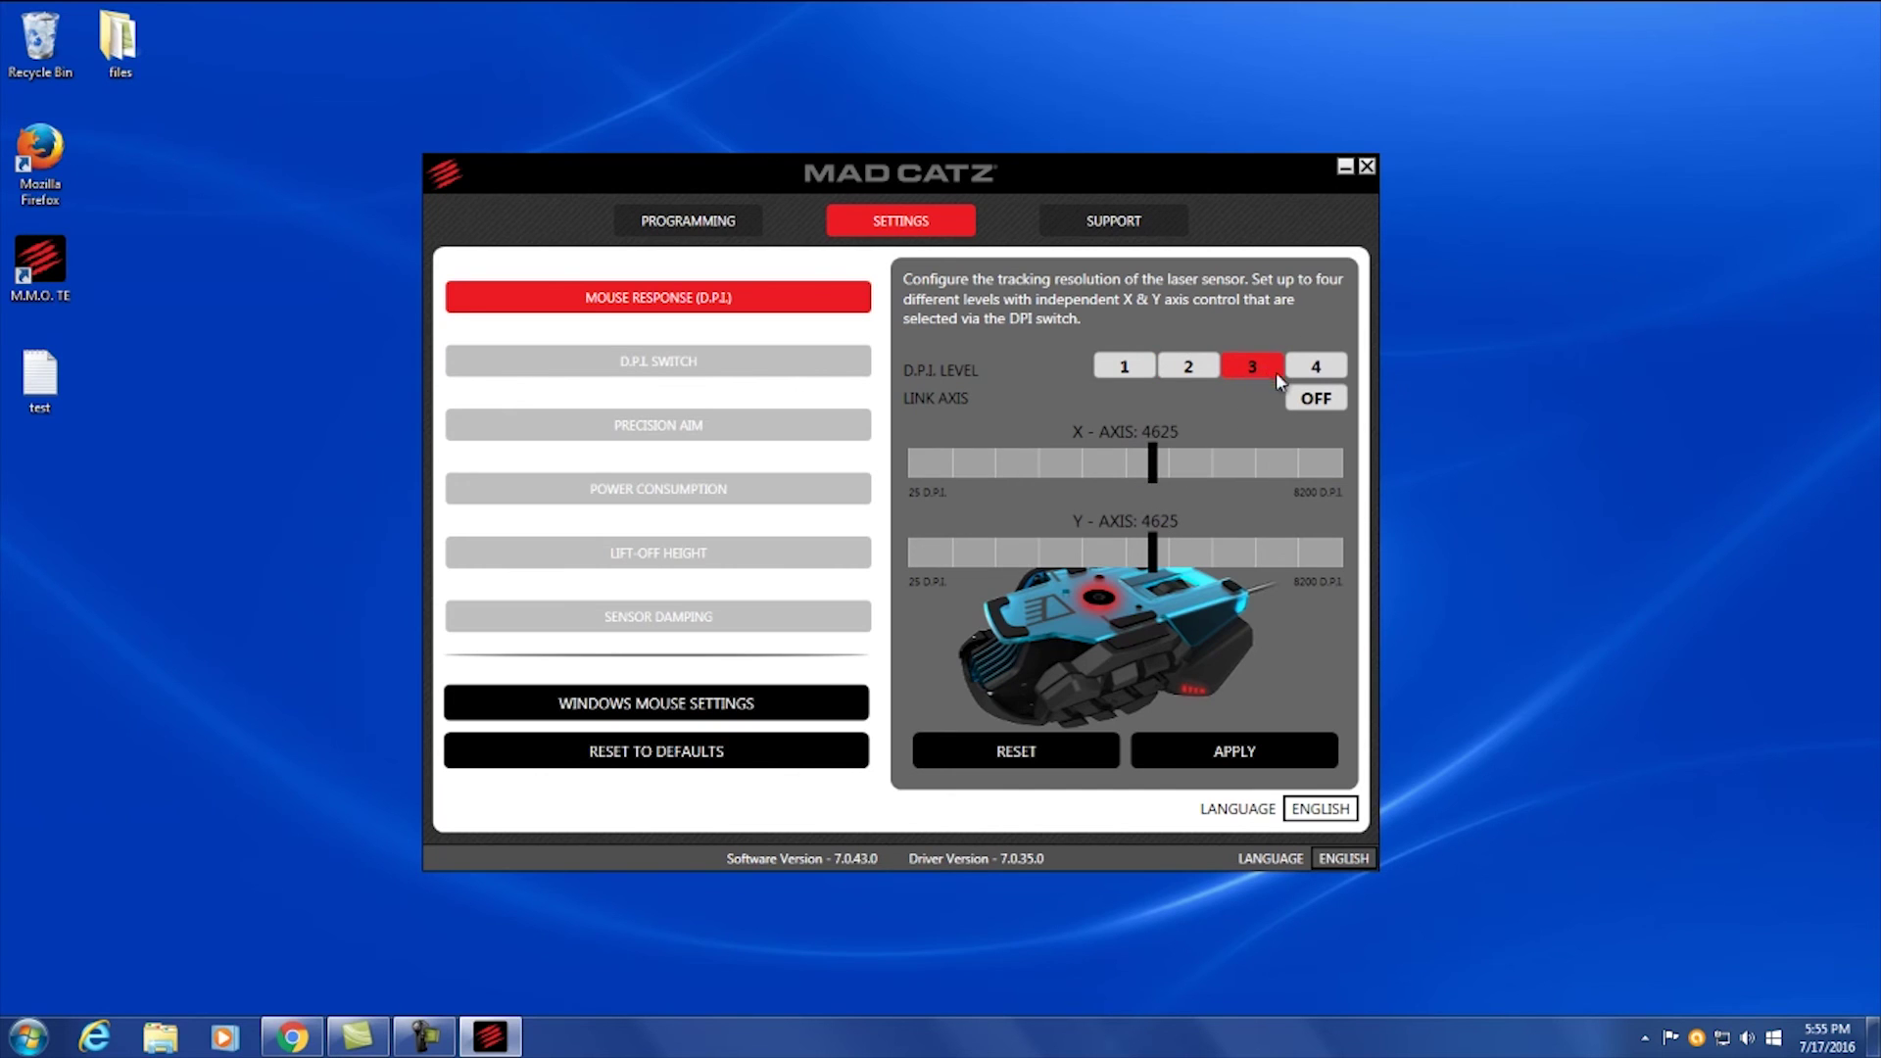
left_click(1301, 373)
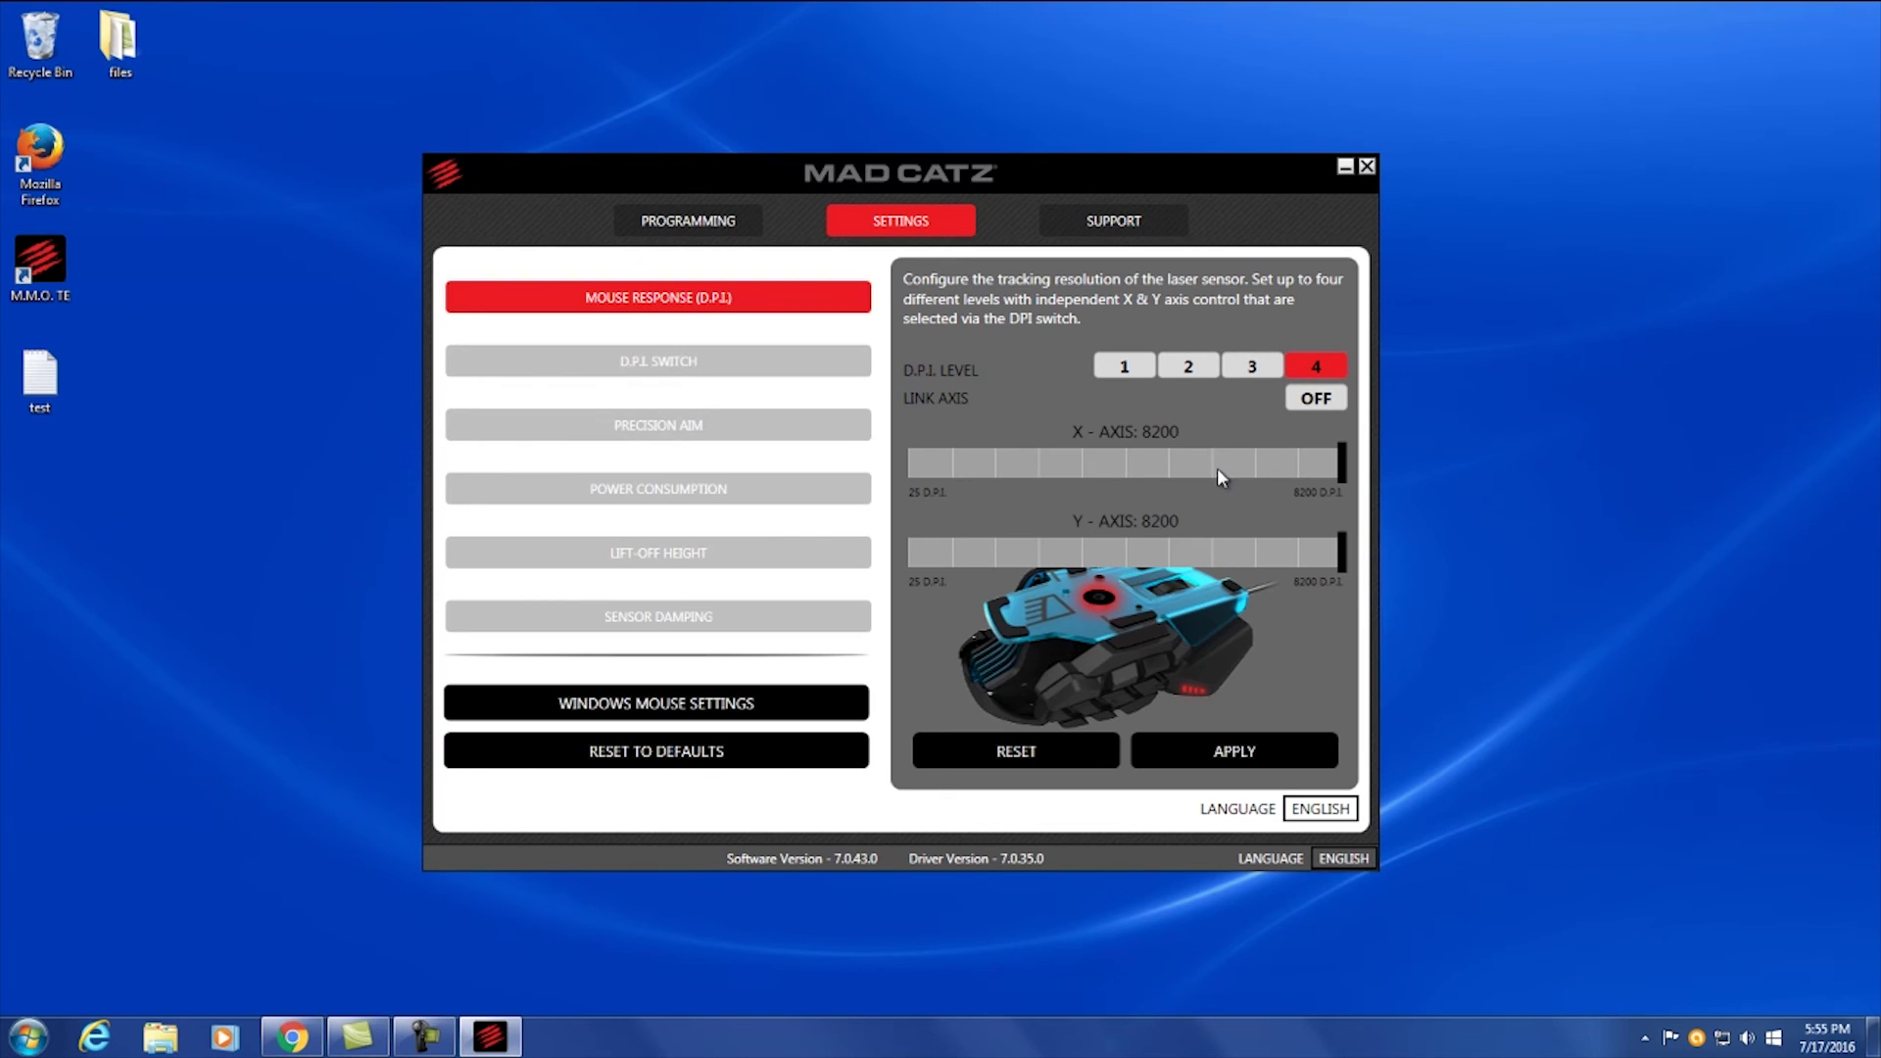
left_click(647, 359)
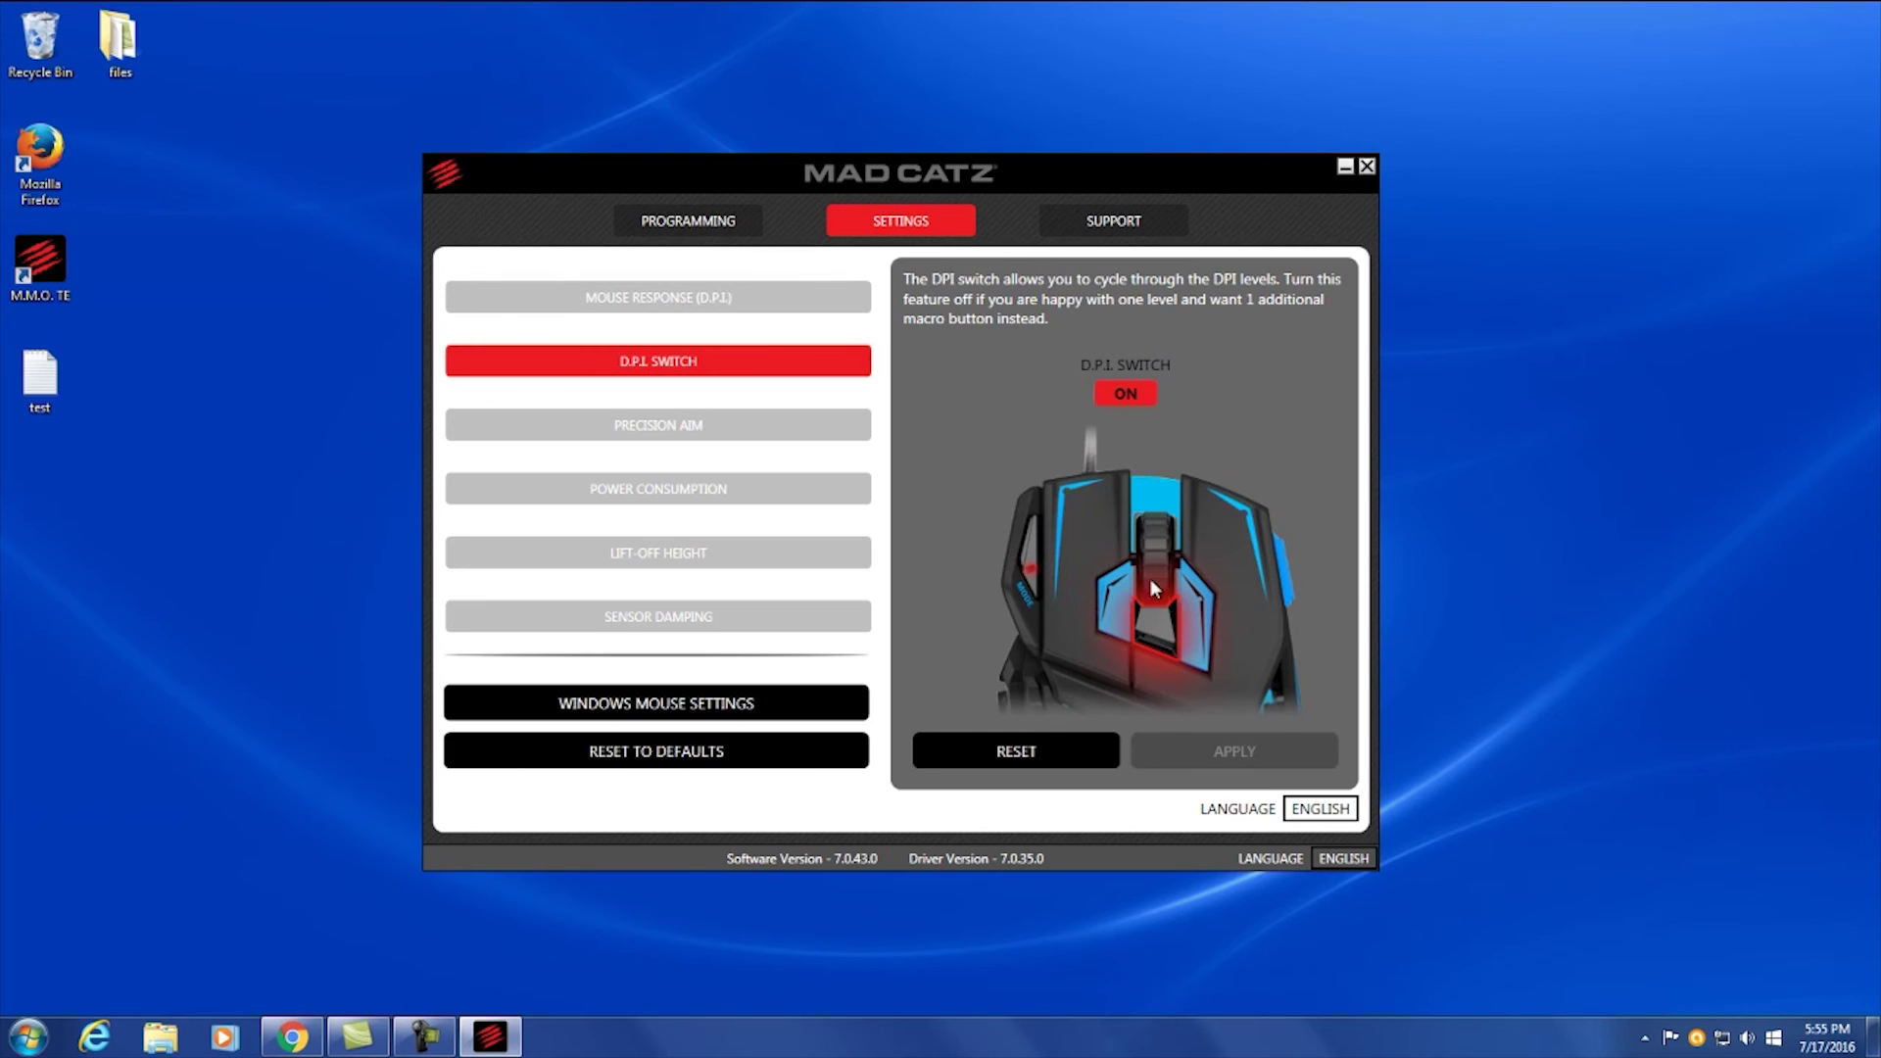
left_click(784, 302)
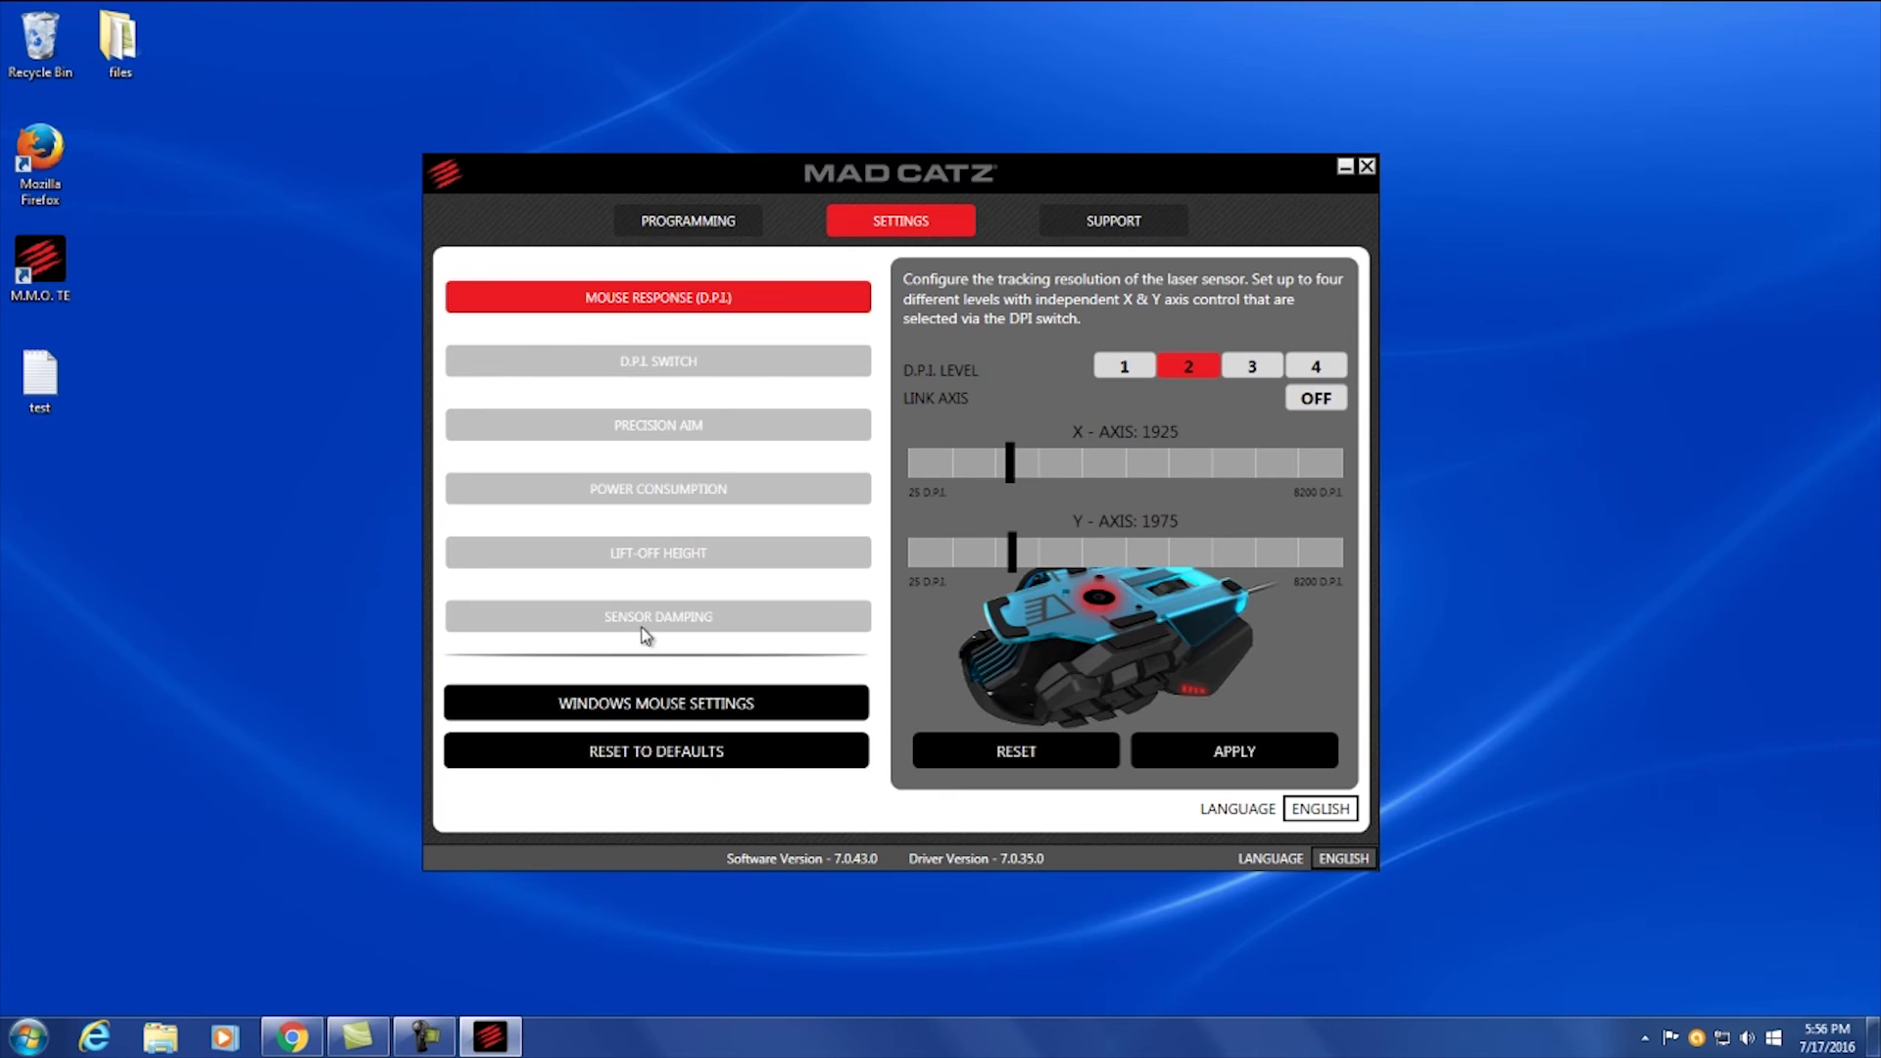
left_click(672, 437)
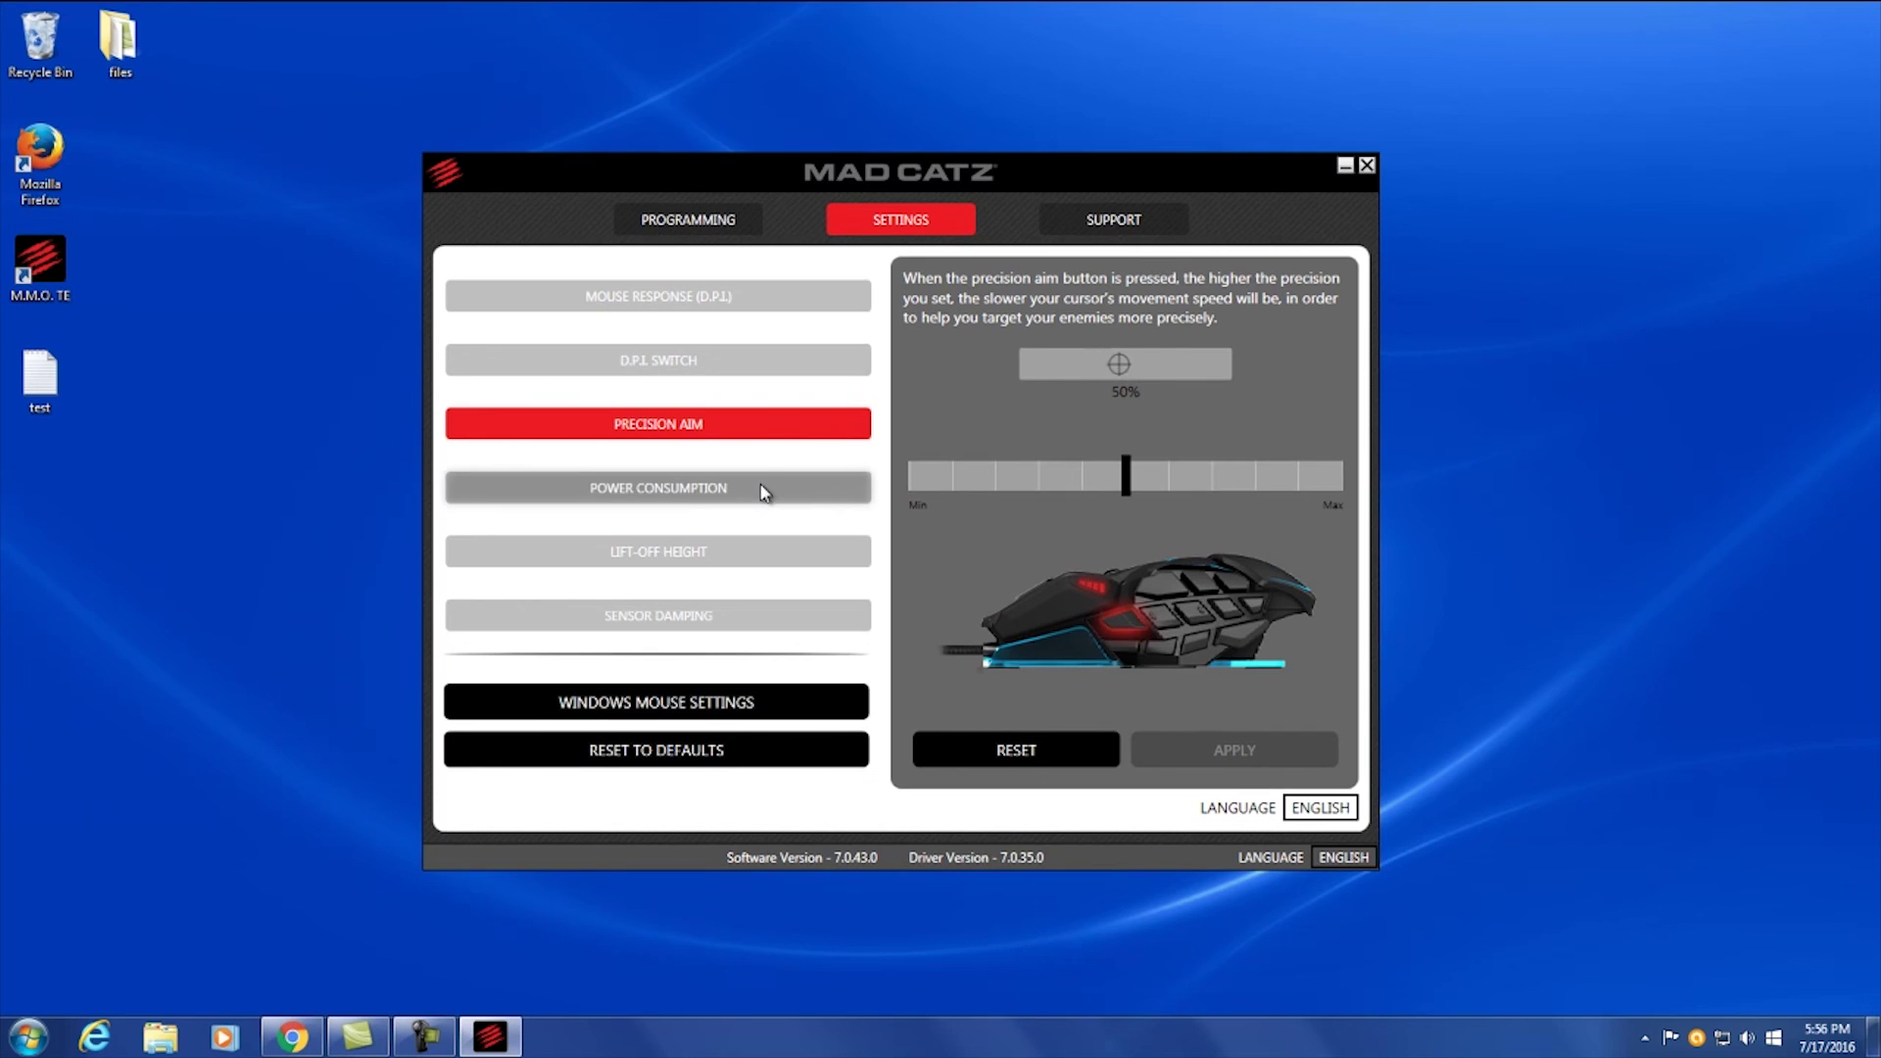
Review Power Consumption, Lift-Off Height and Sensor Damping options, then go to the Support page
left_click(833, 492)
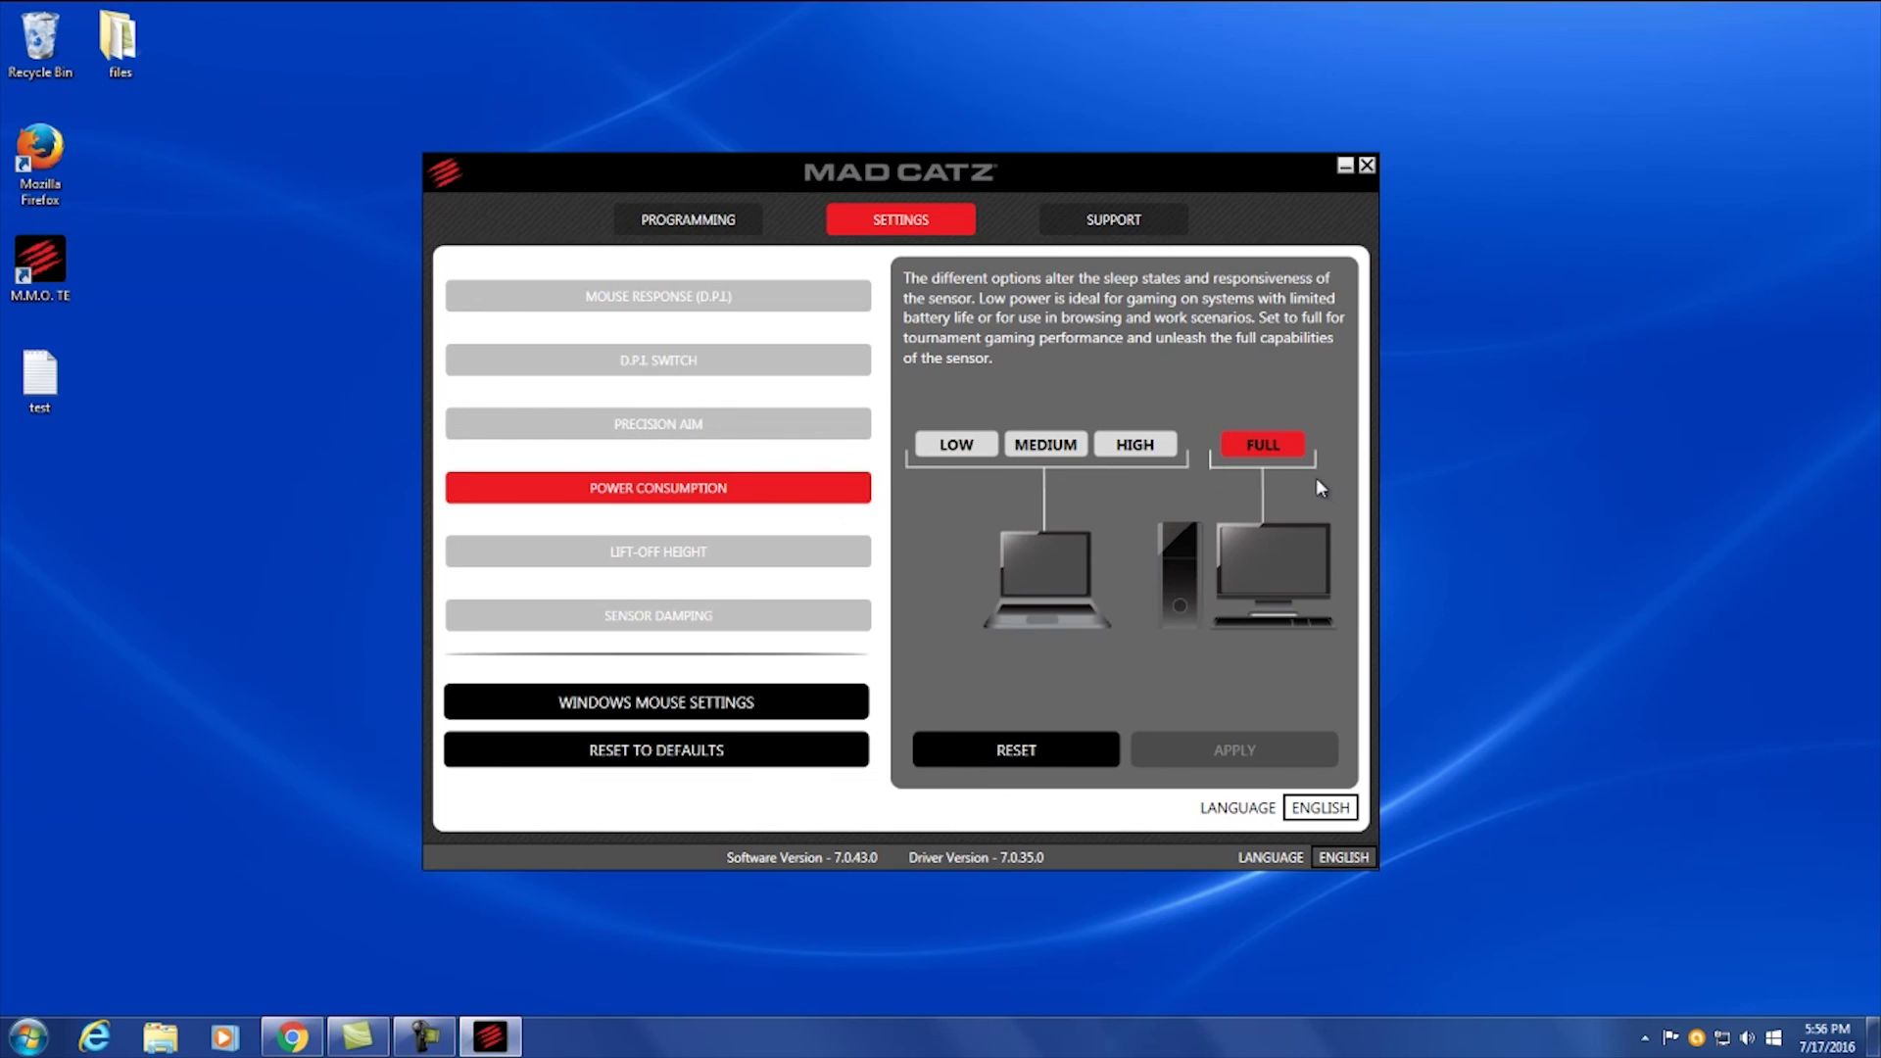
left_click(735, 549)
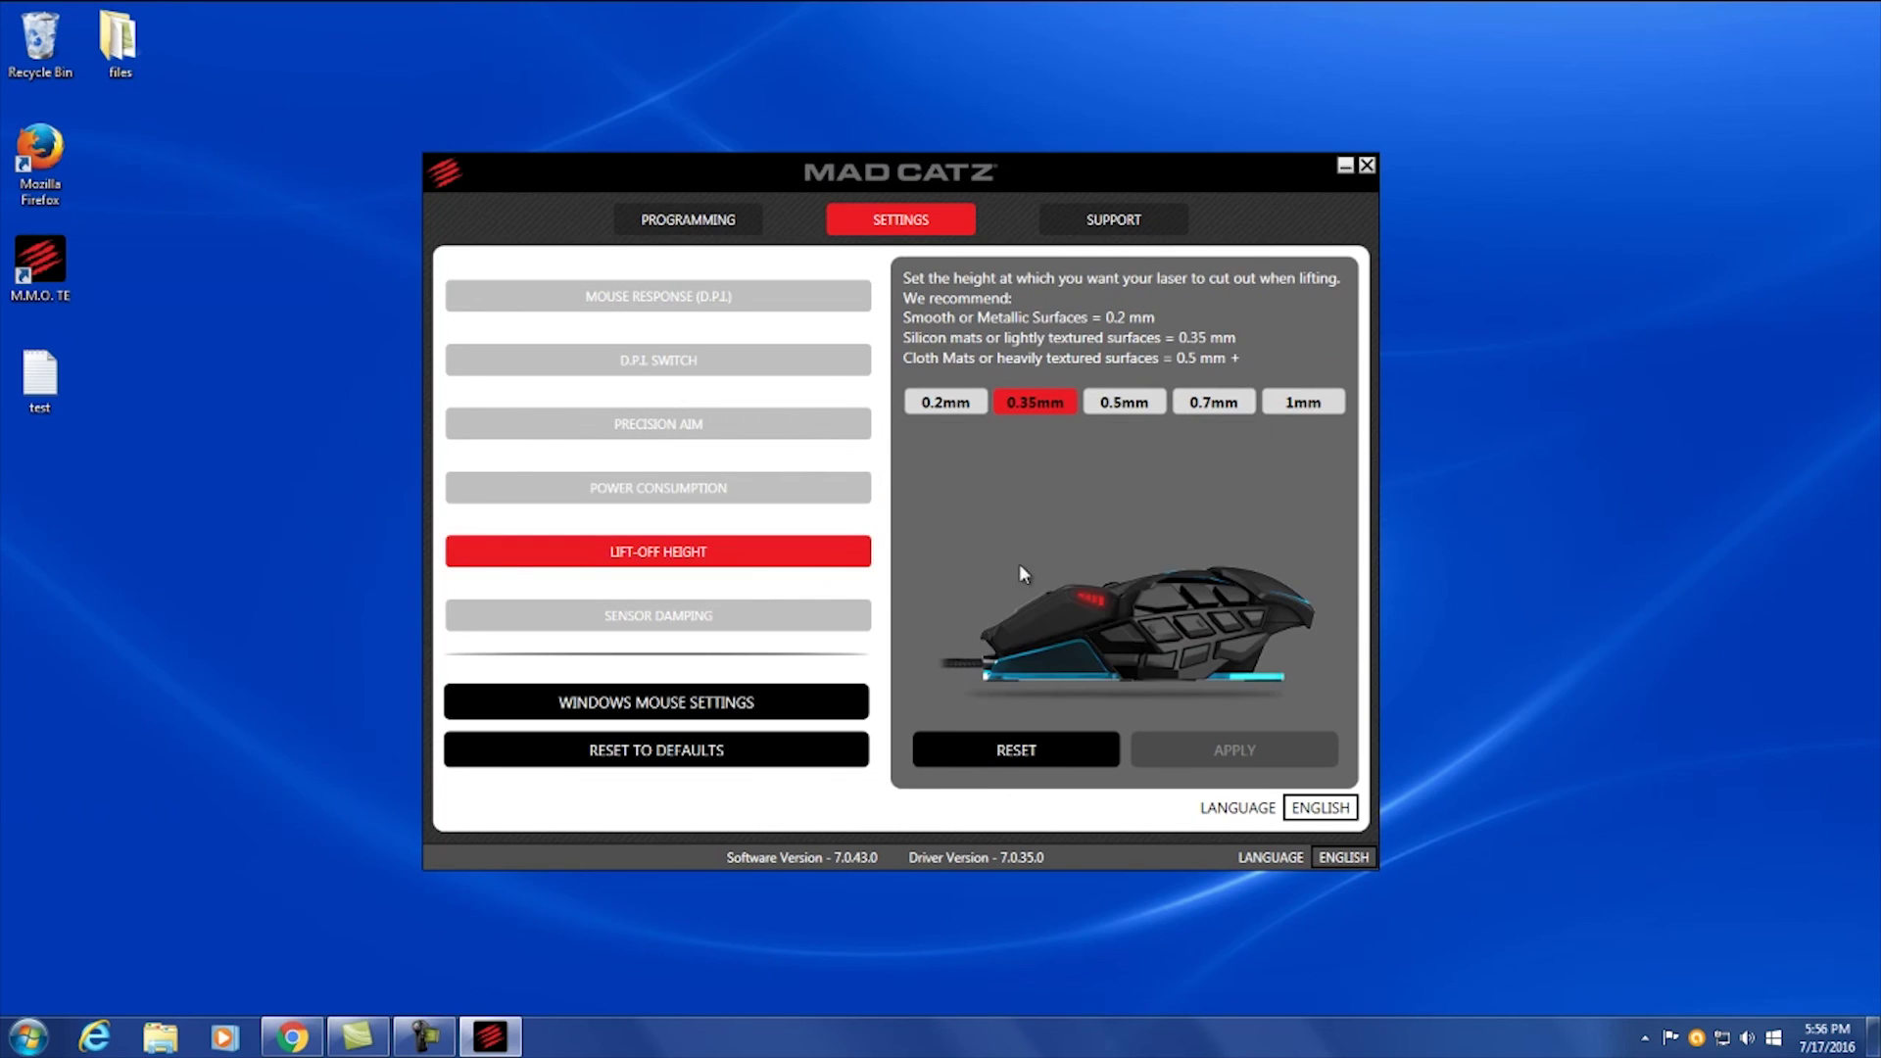
left_click(718, 625)
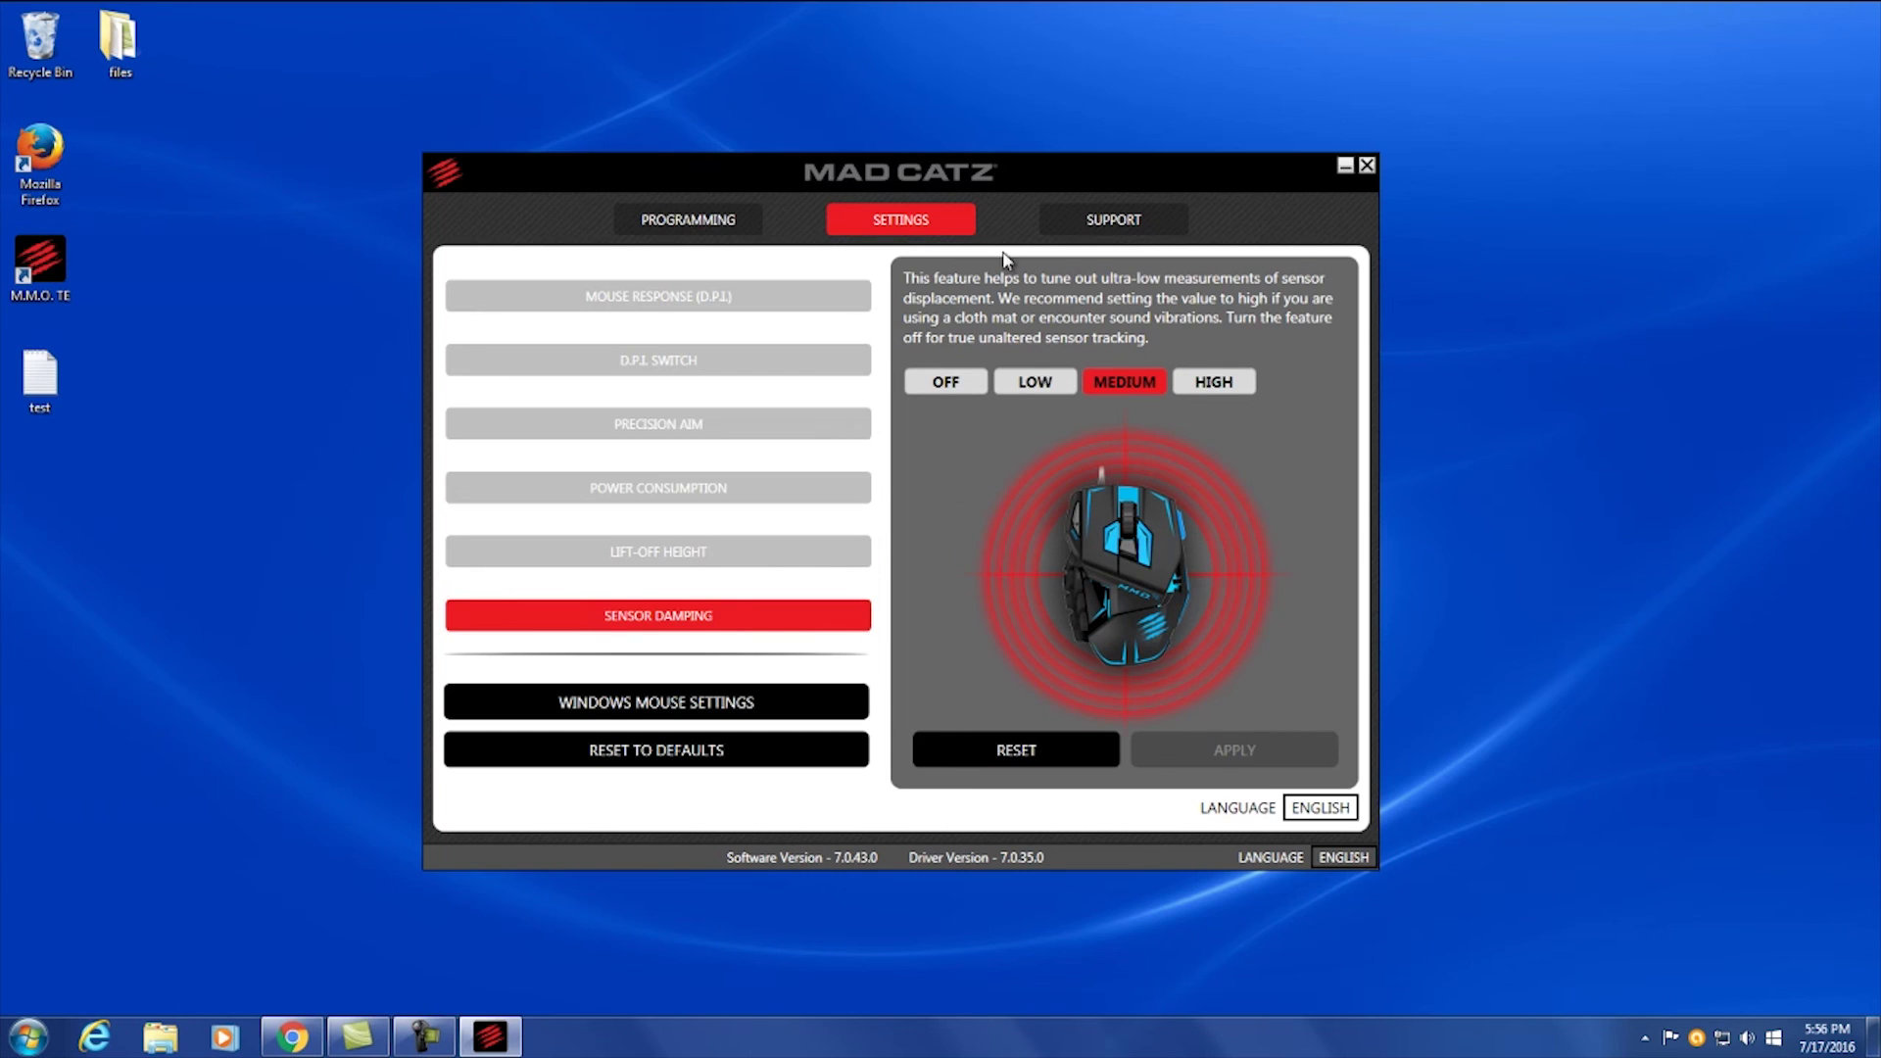
left_click(1105, 221)
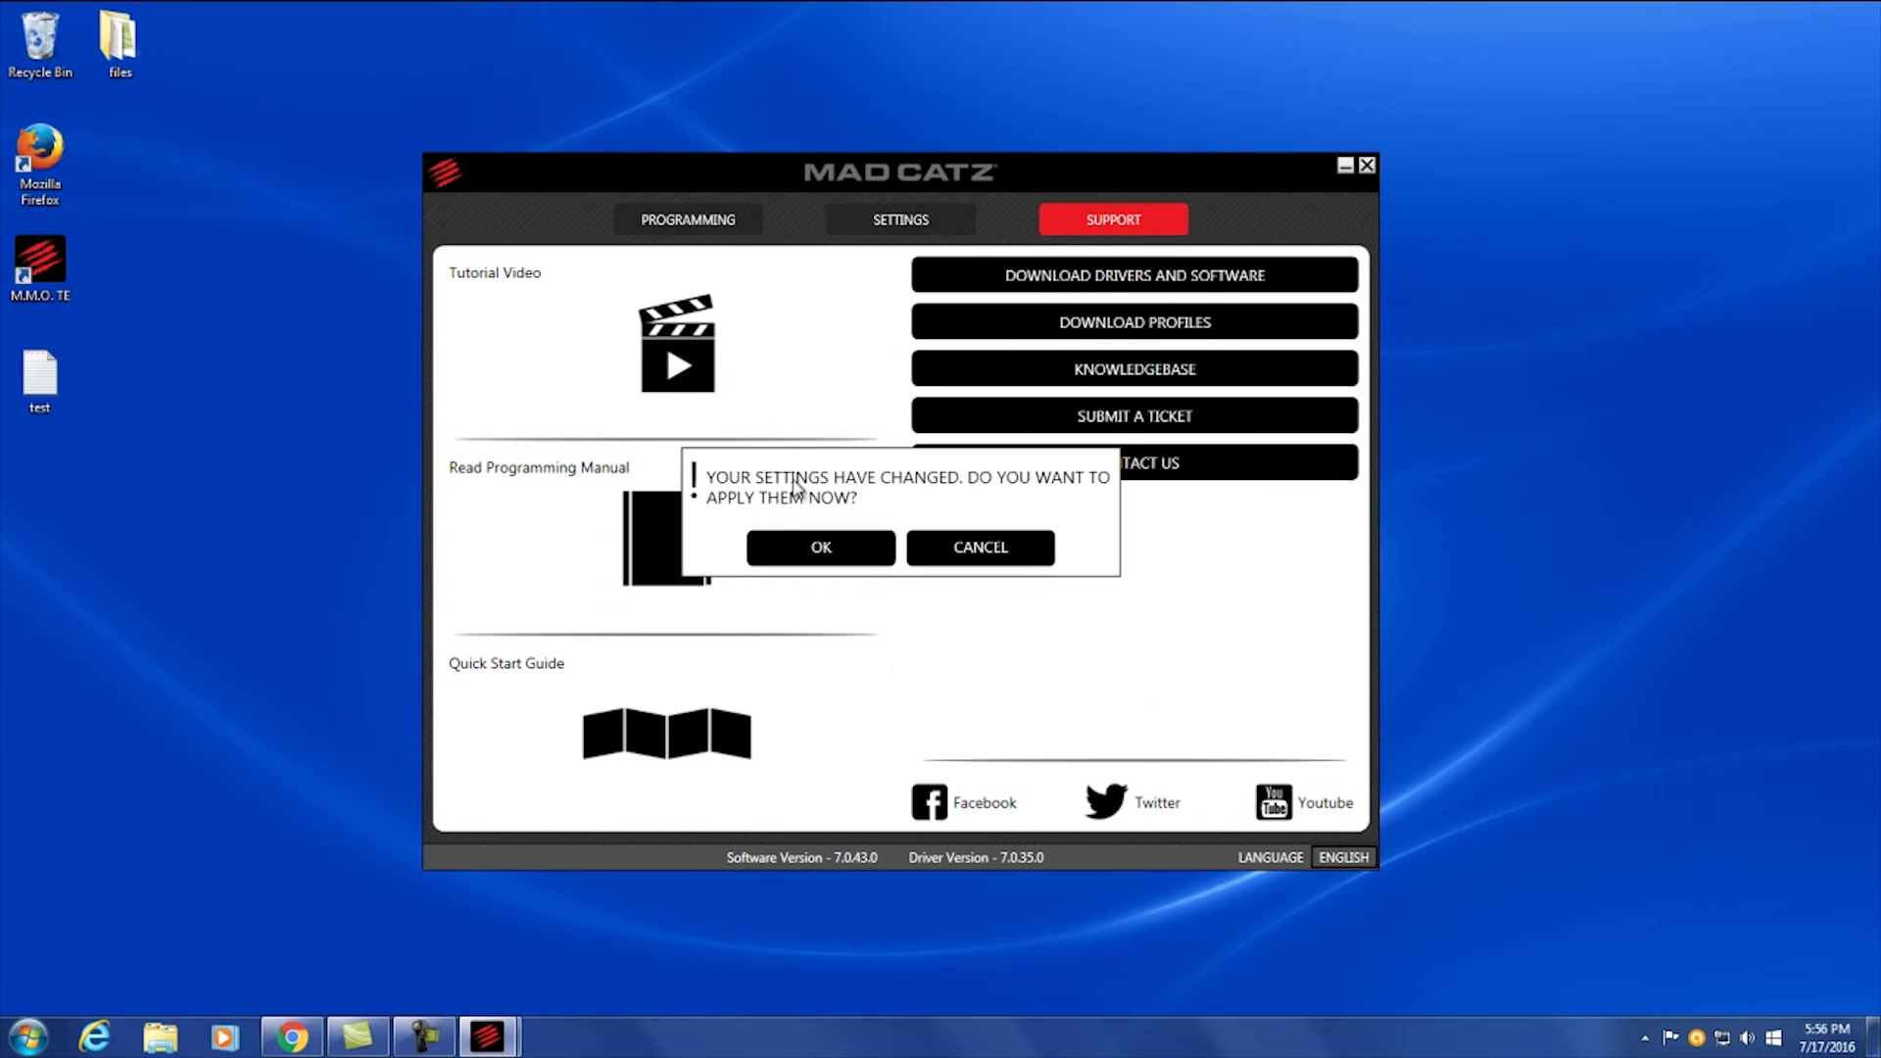
Cancel the apply prompt, view the tutorial video page, close the browser, and close the profiler
left_click(975, 547)
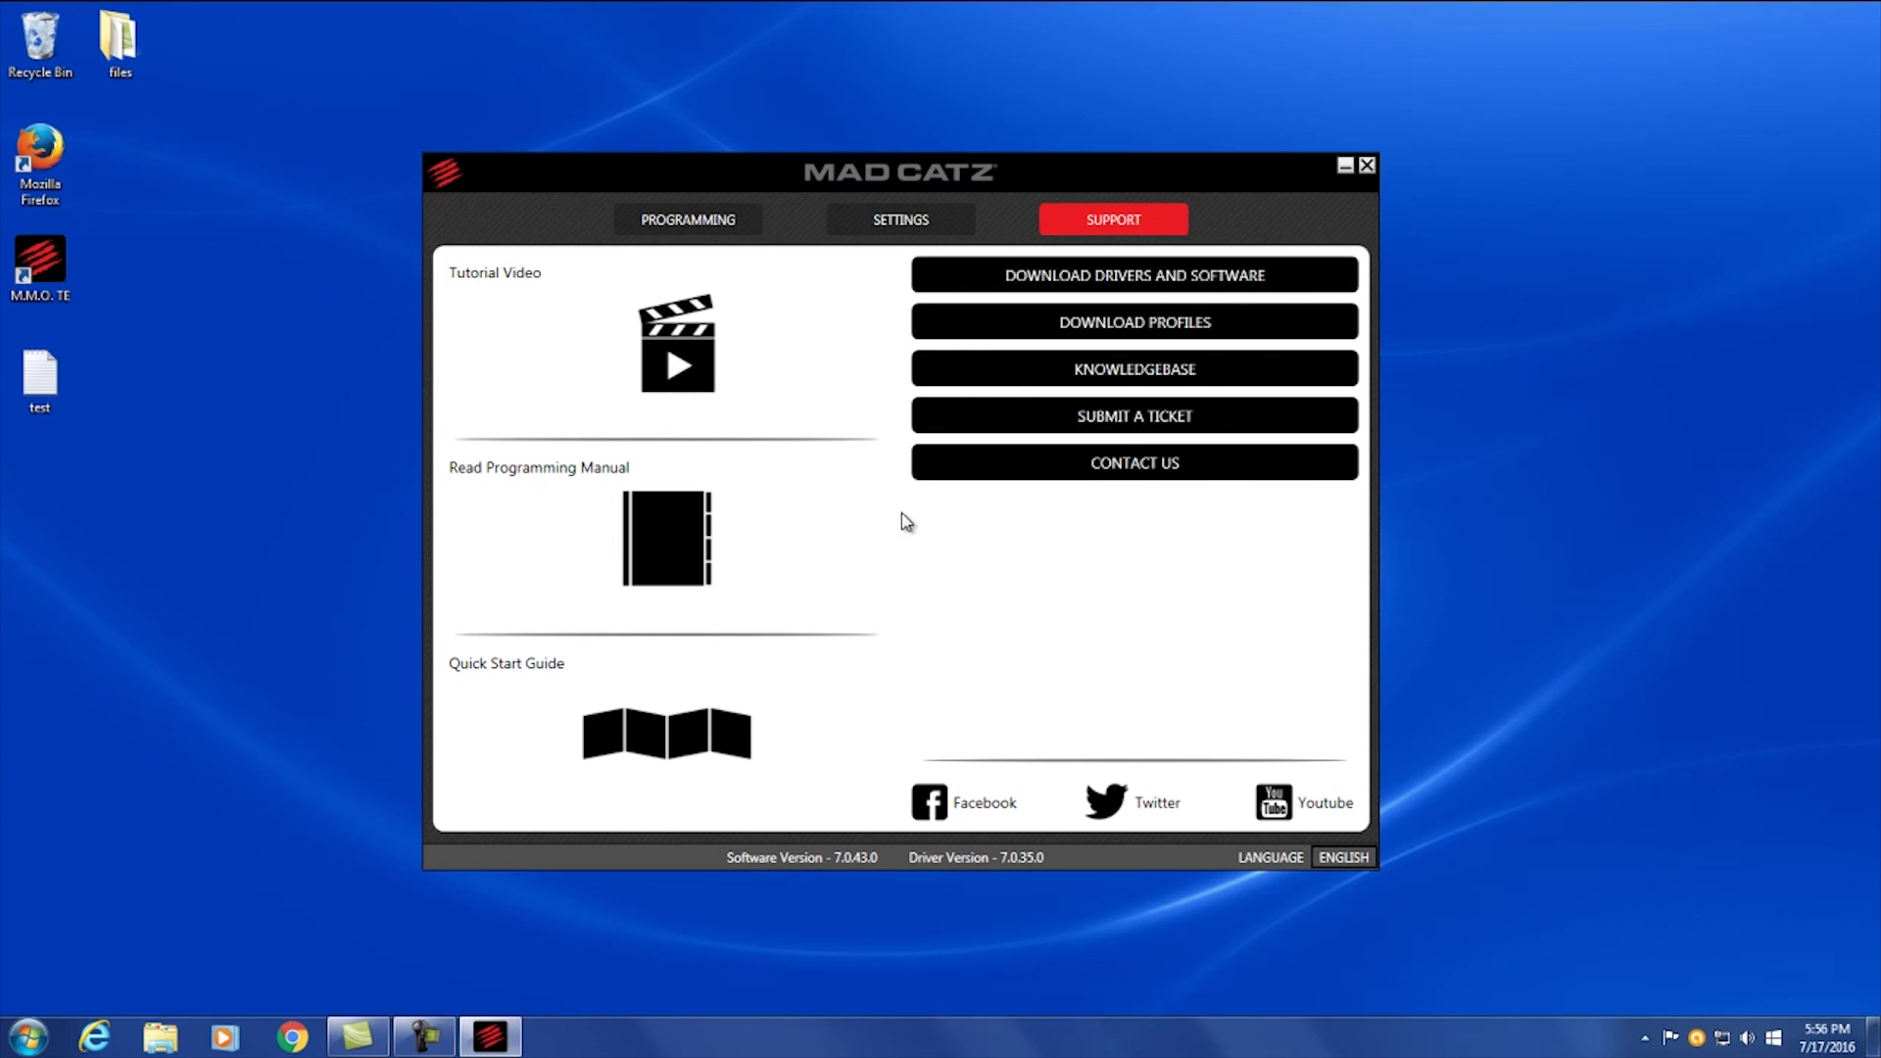
left_click(665, 368)
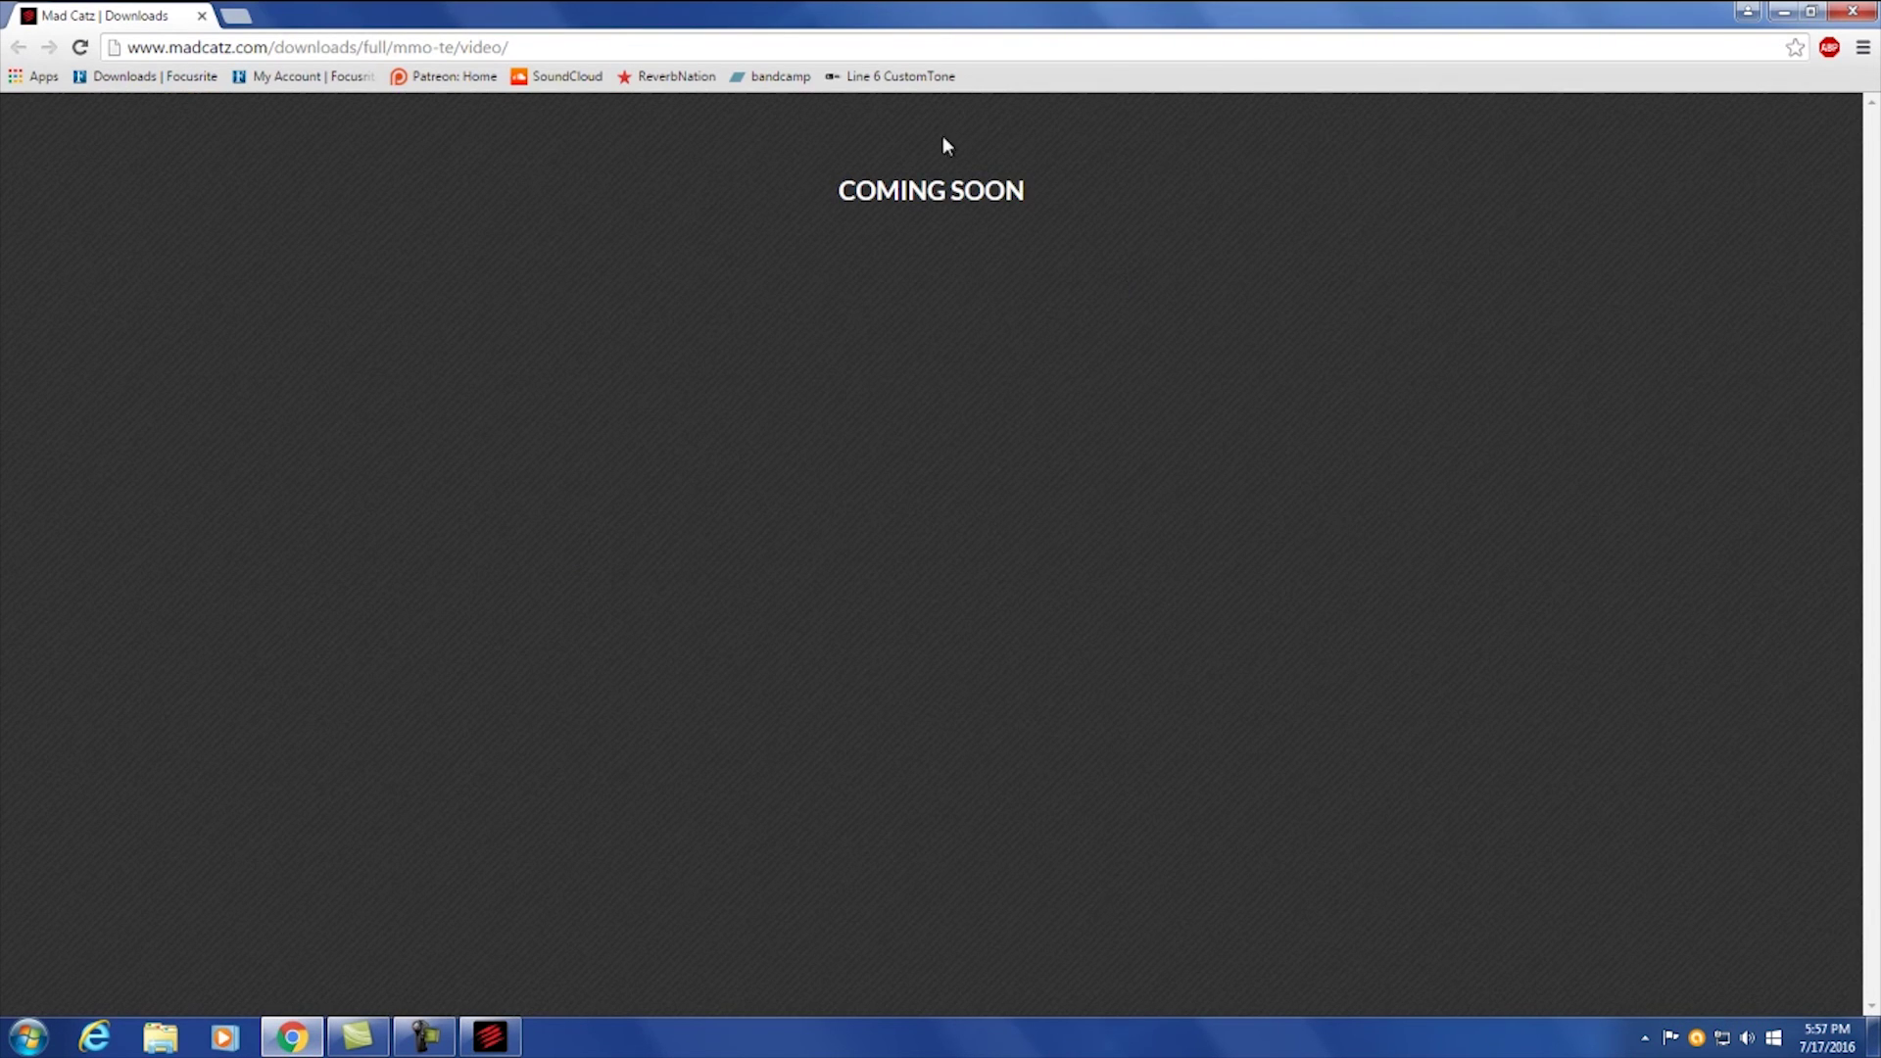
left_click(1853, 10)
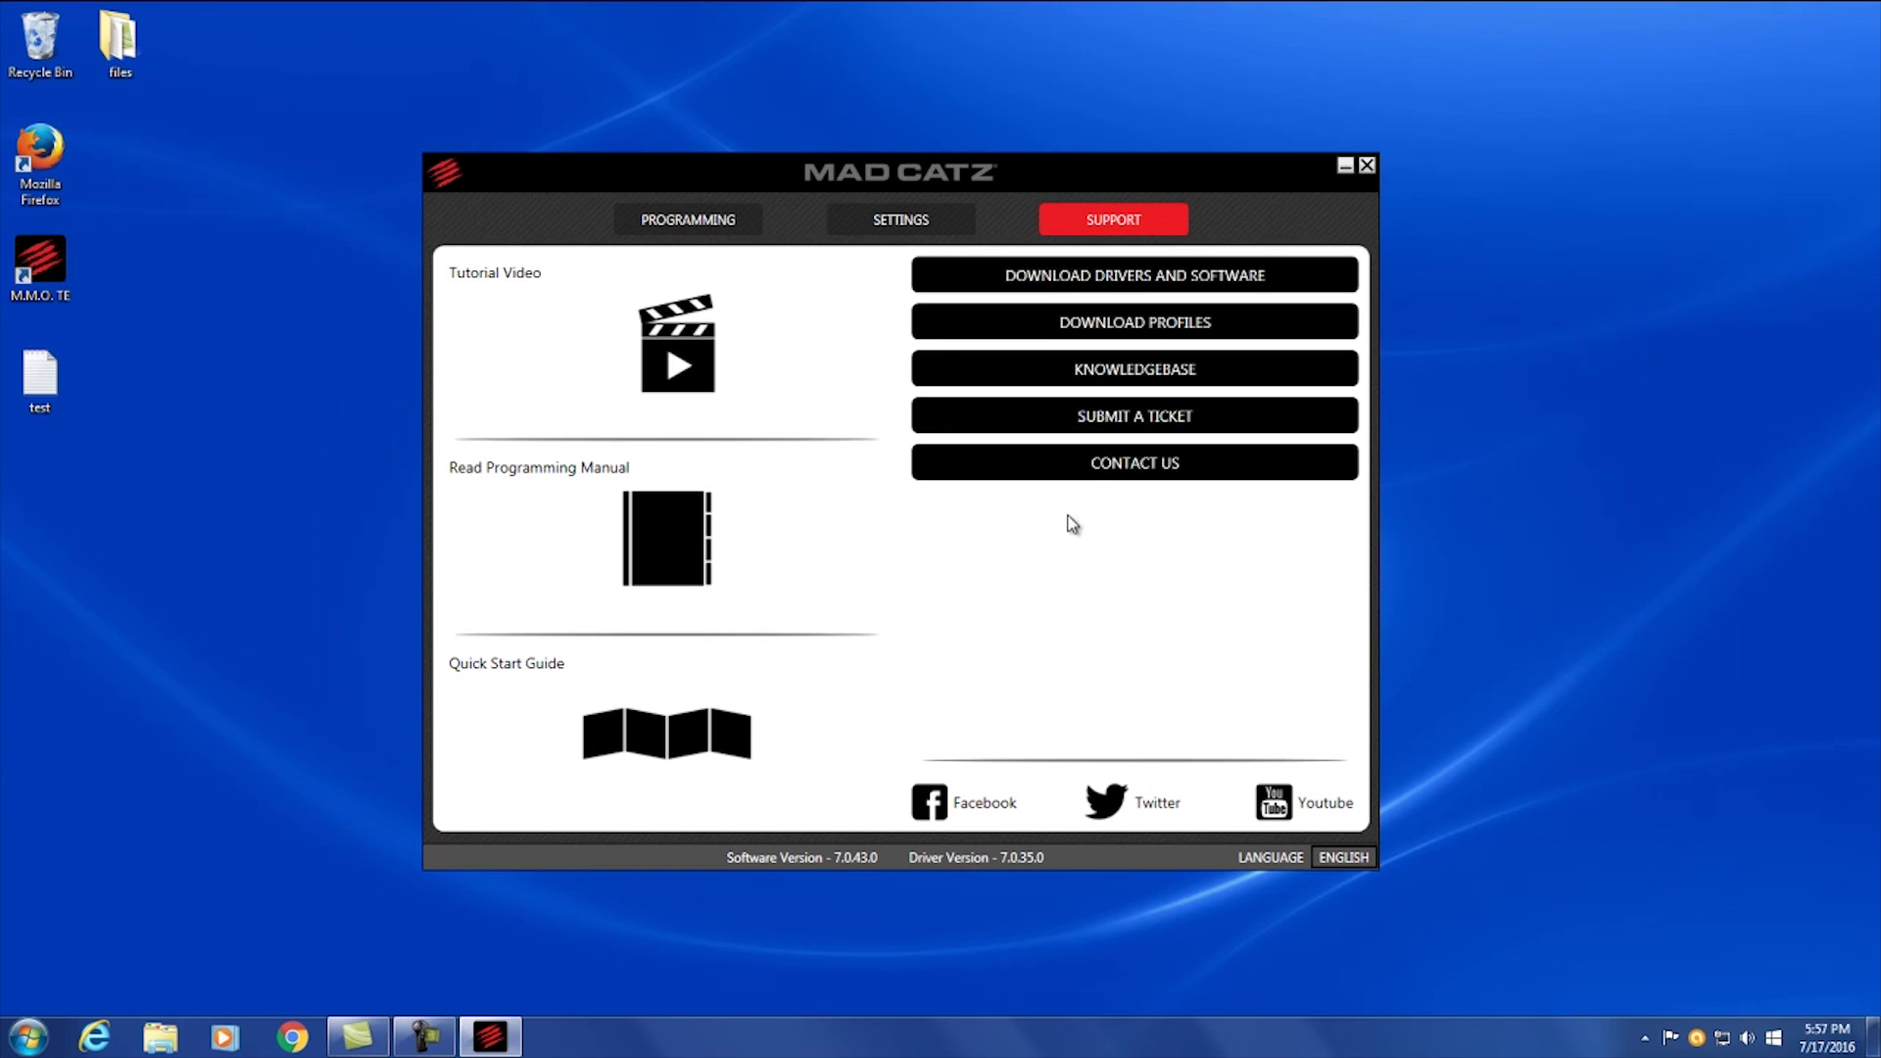
left_click(1364, 169)
left_click_drag(1274, 187, 1028, 324)
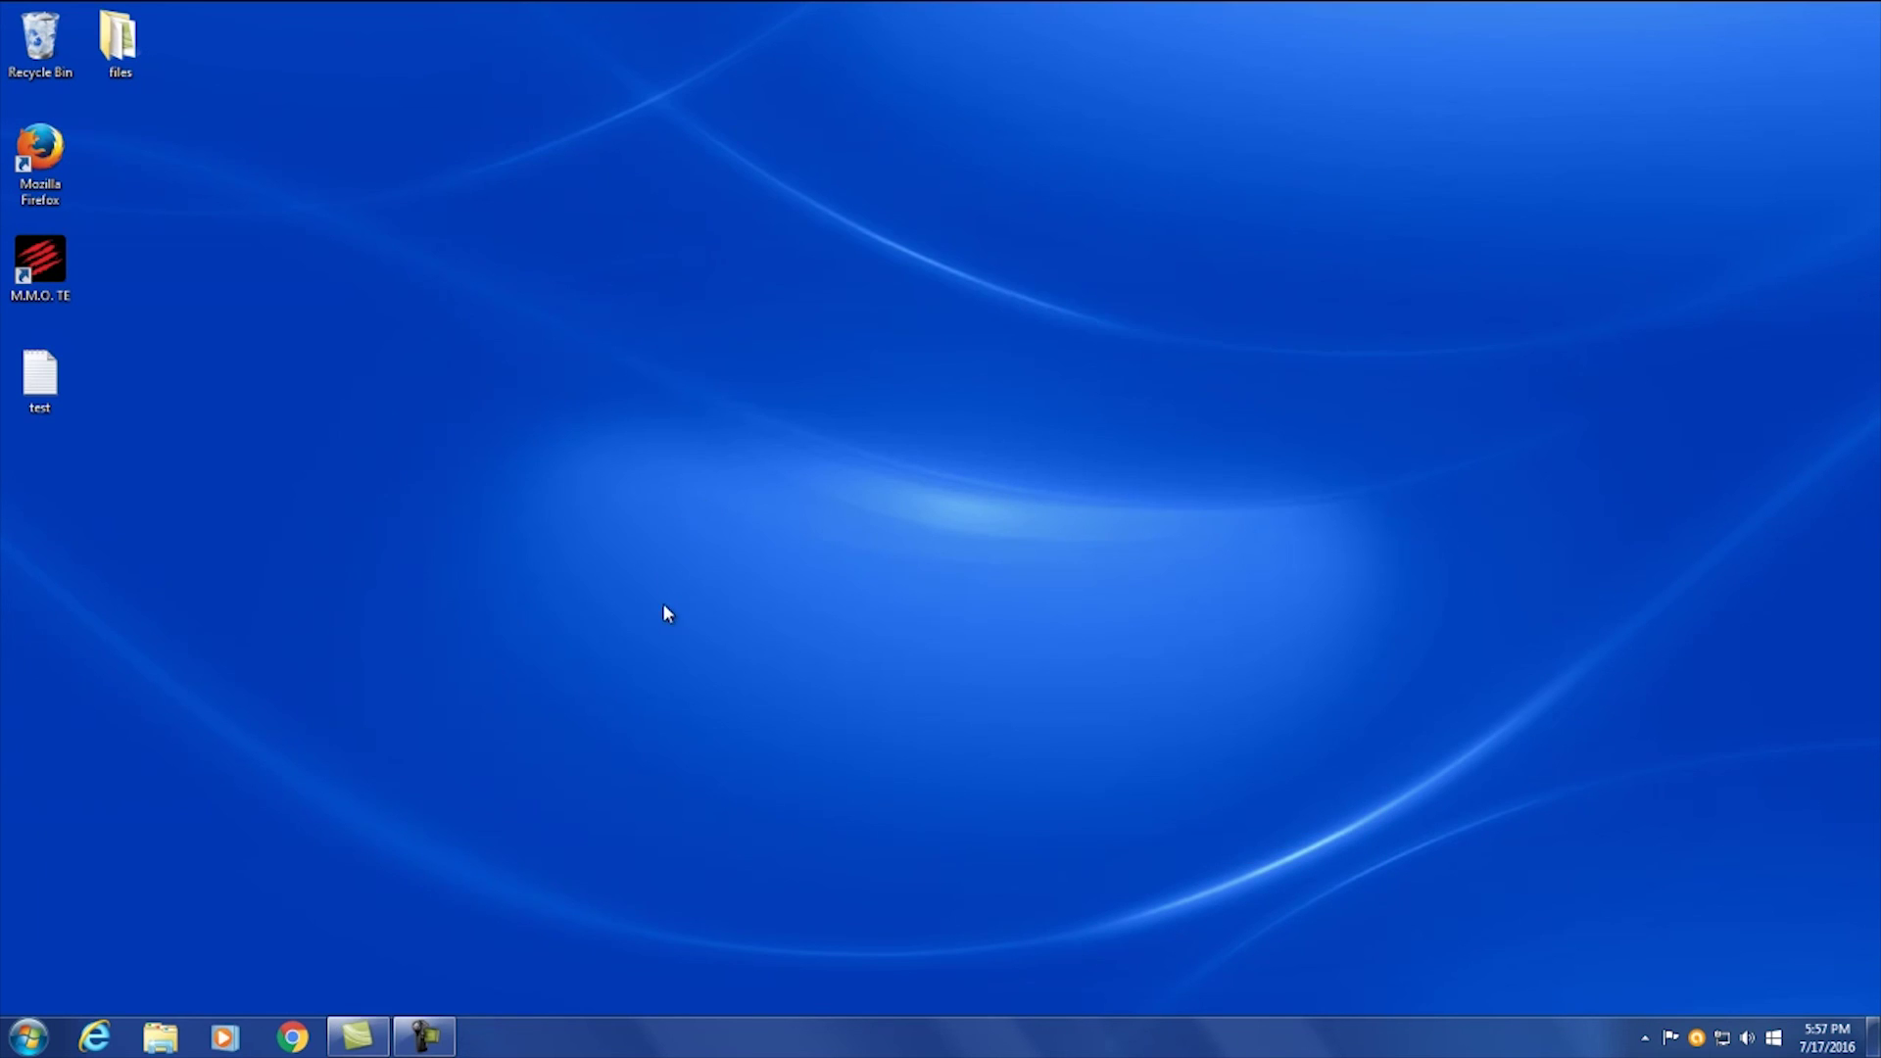